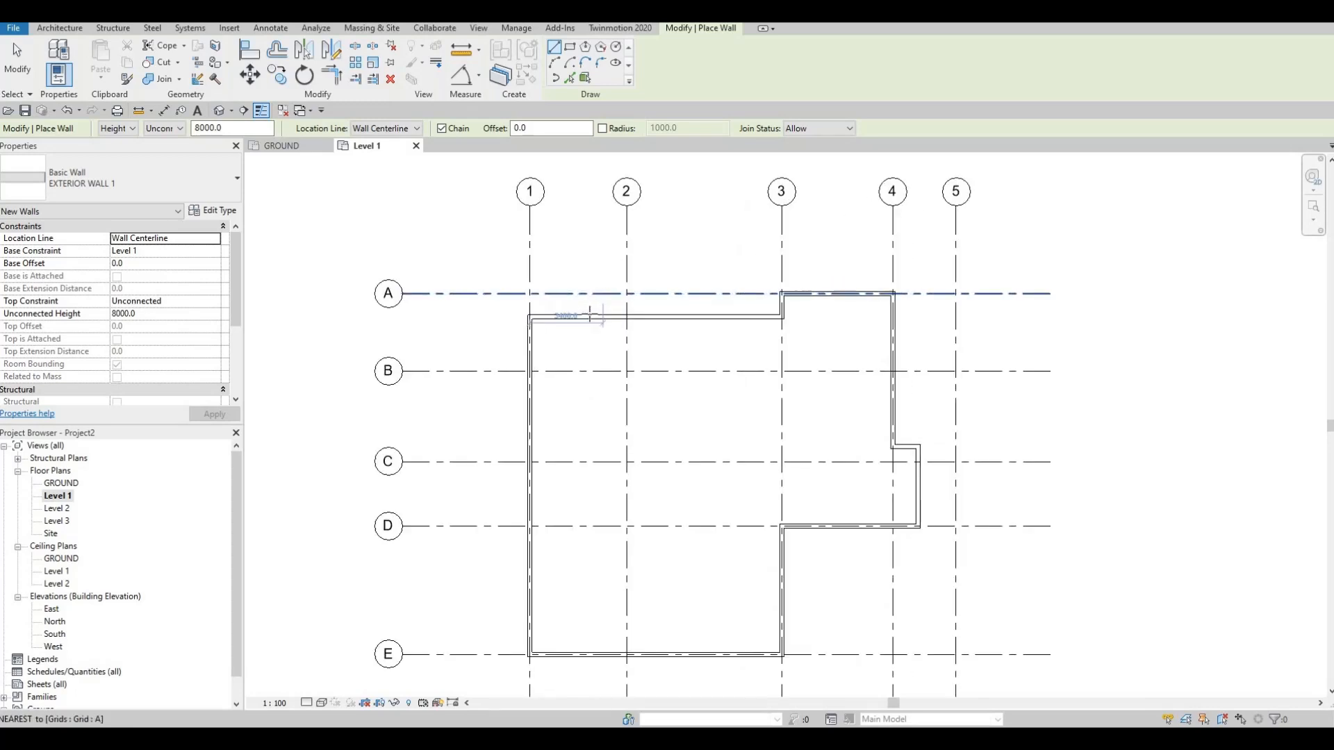
- Draw an EXTERIOR WALL 1 recess from the upper wall at grid 2 to grid B, 2915 towards grid 1, and back to the upper wall
scroll(597, 310, up, 2)
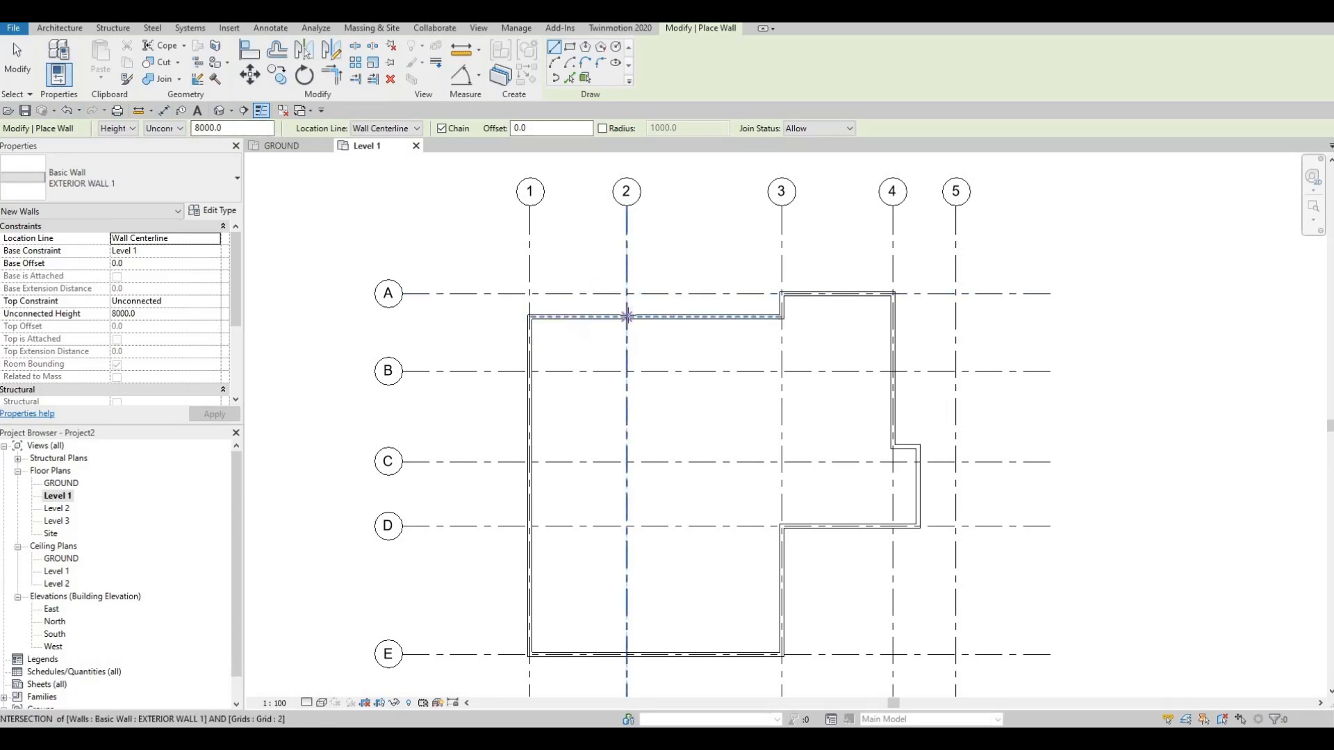
click(626, 316)
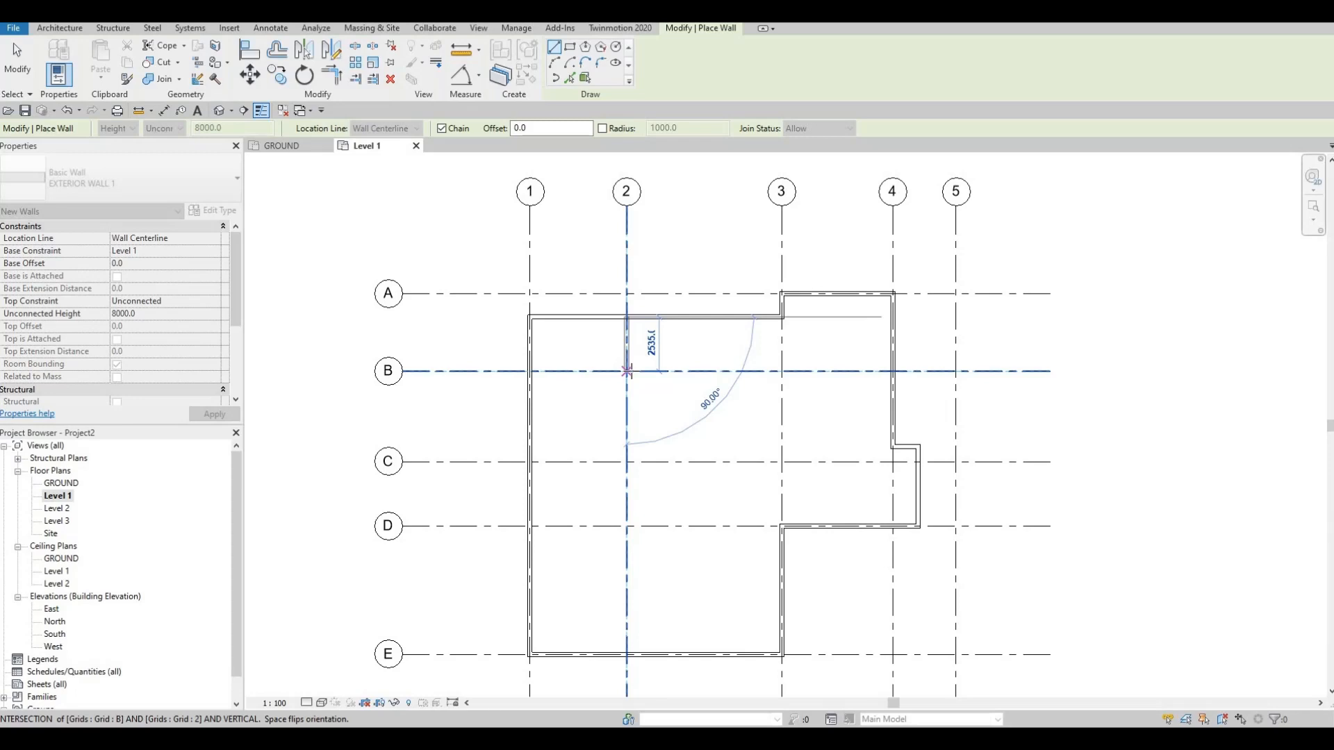
click(626, 371)
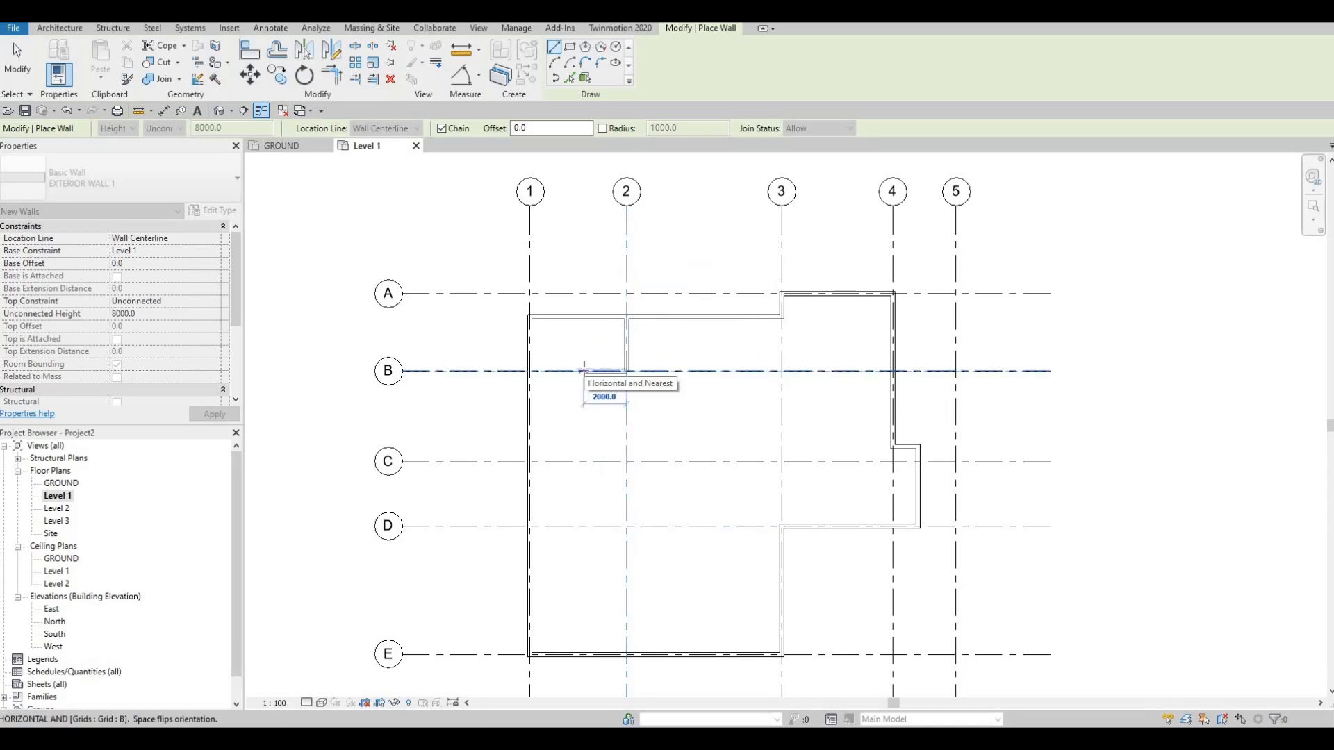
text(2)
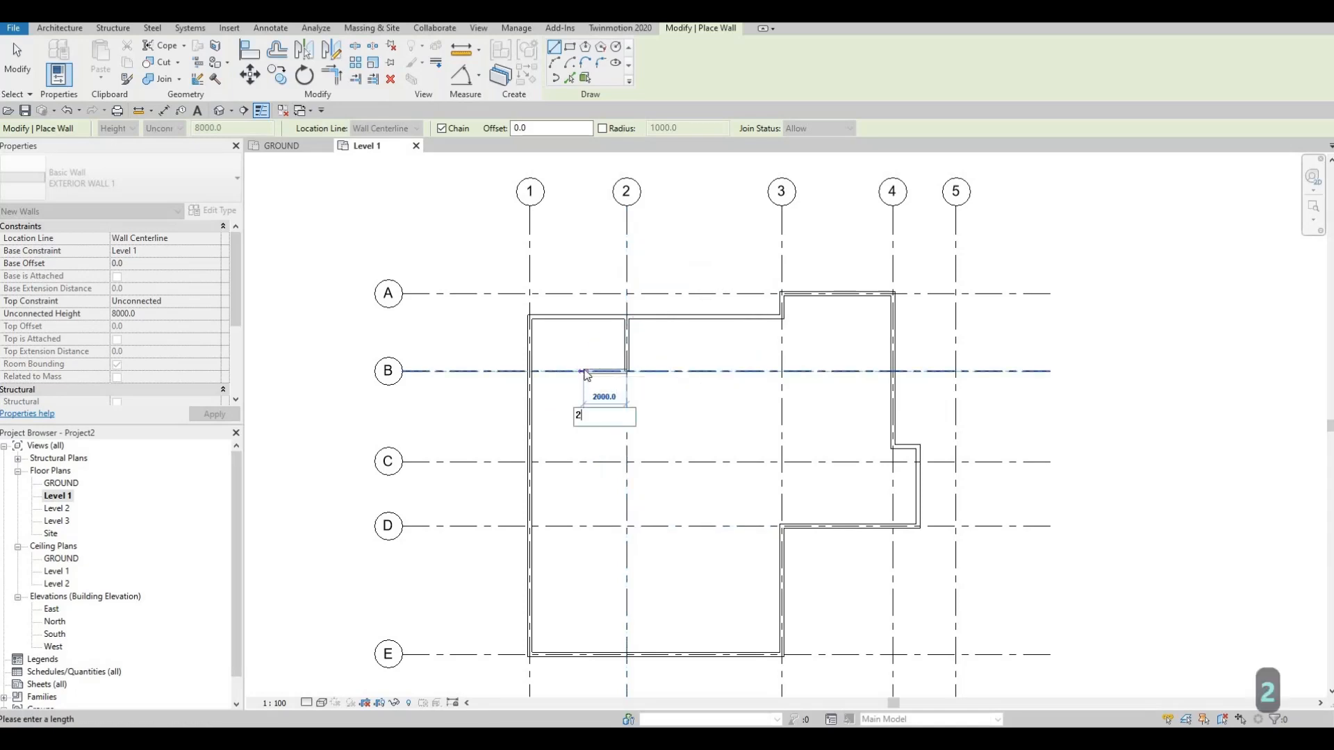
text(915)
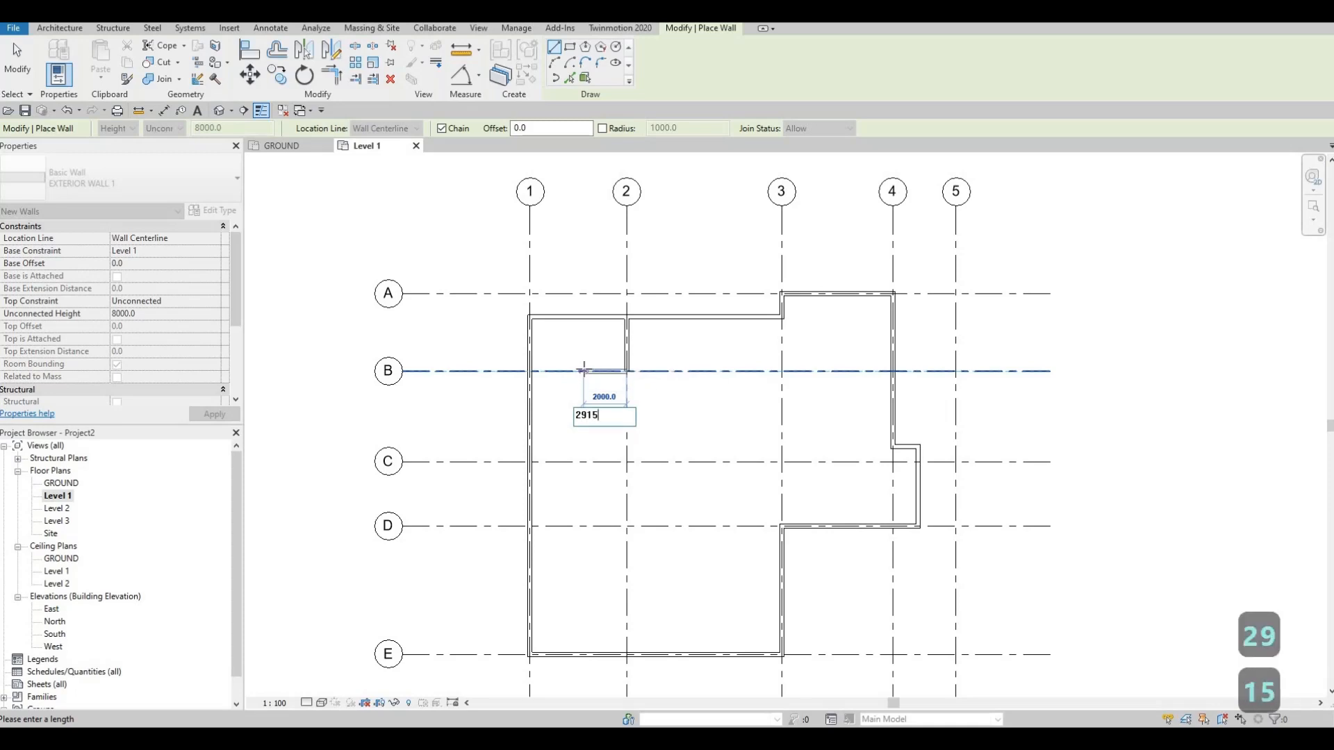
key(Return)
click(562, 318)
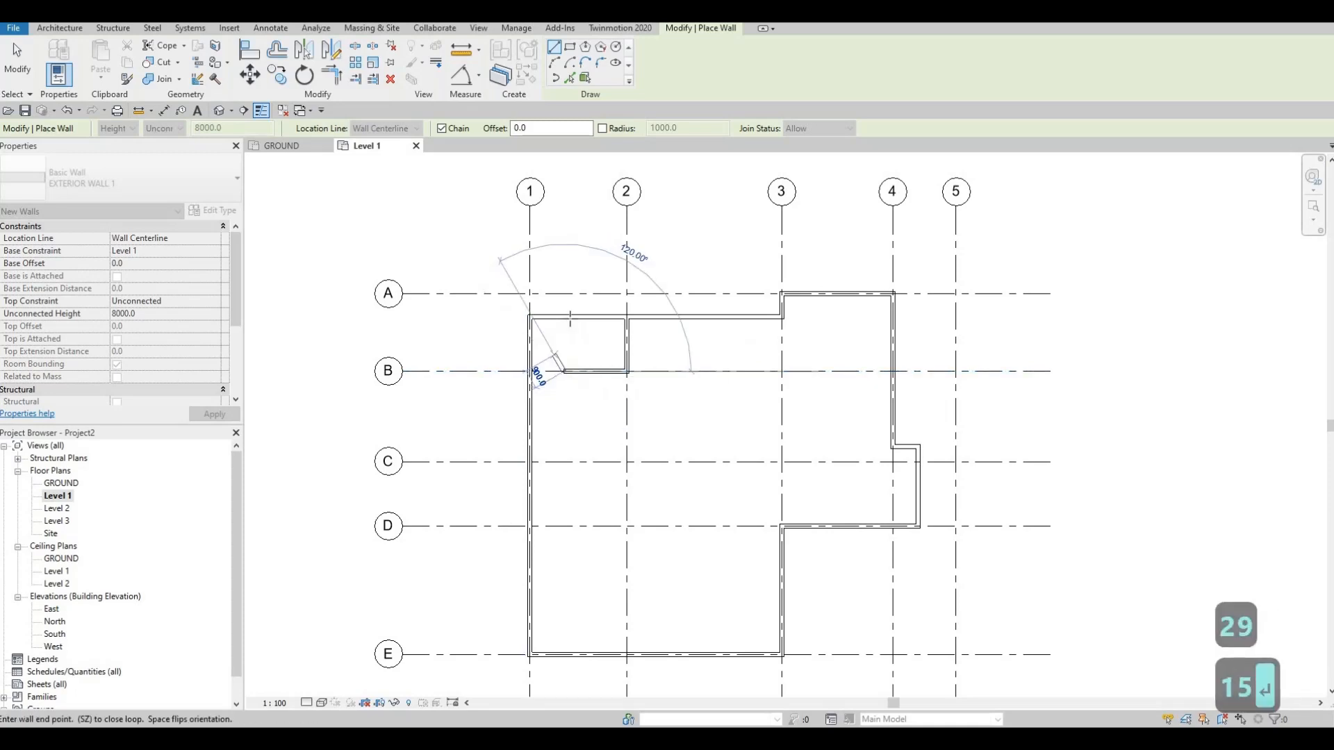
key(Escape)
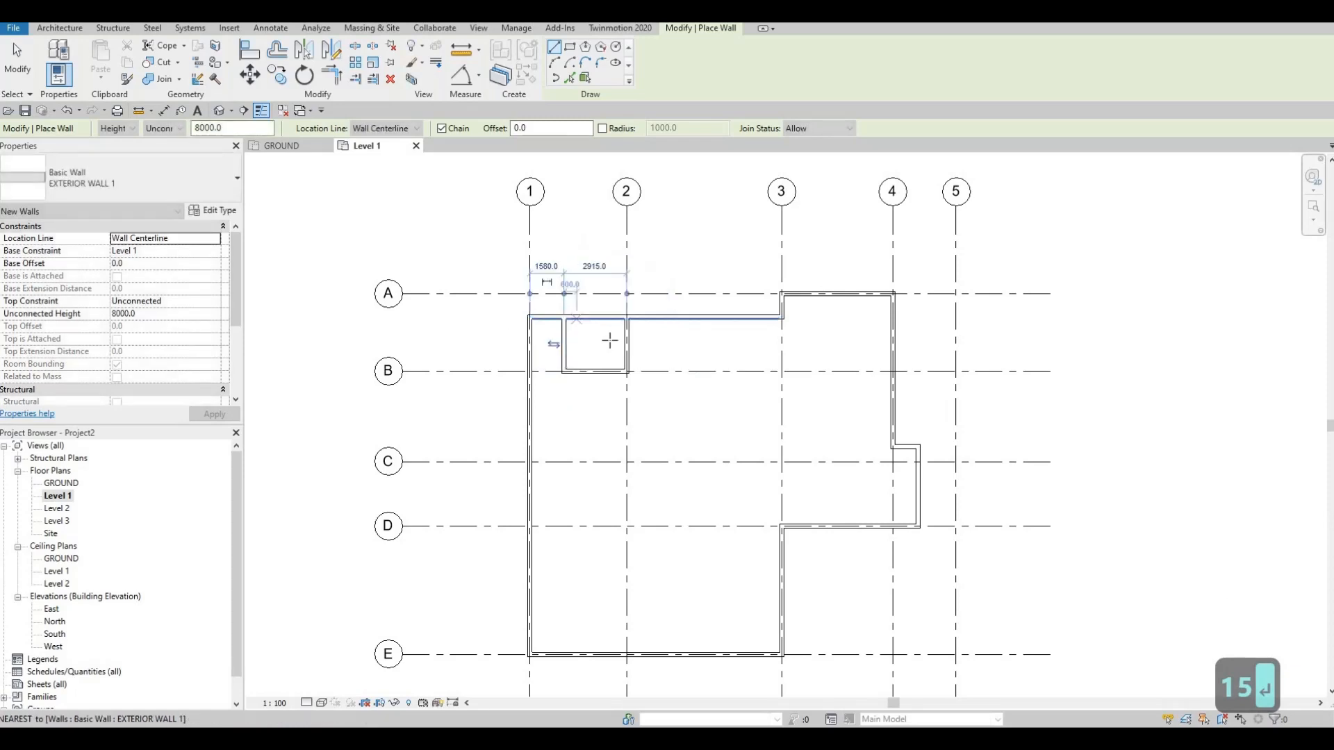
key(Escape)
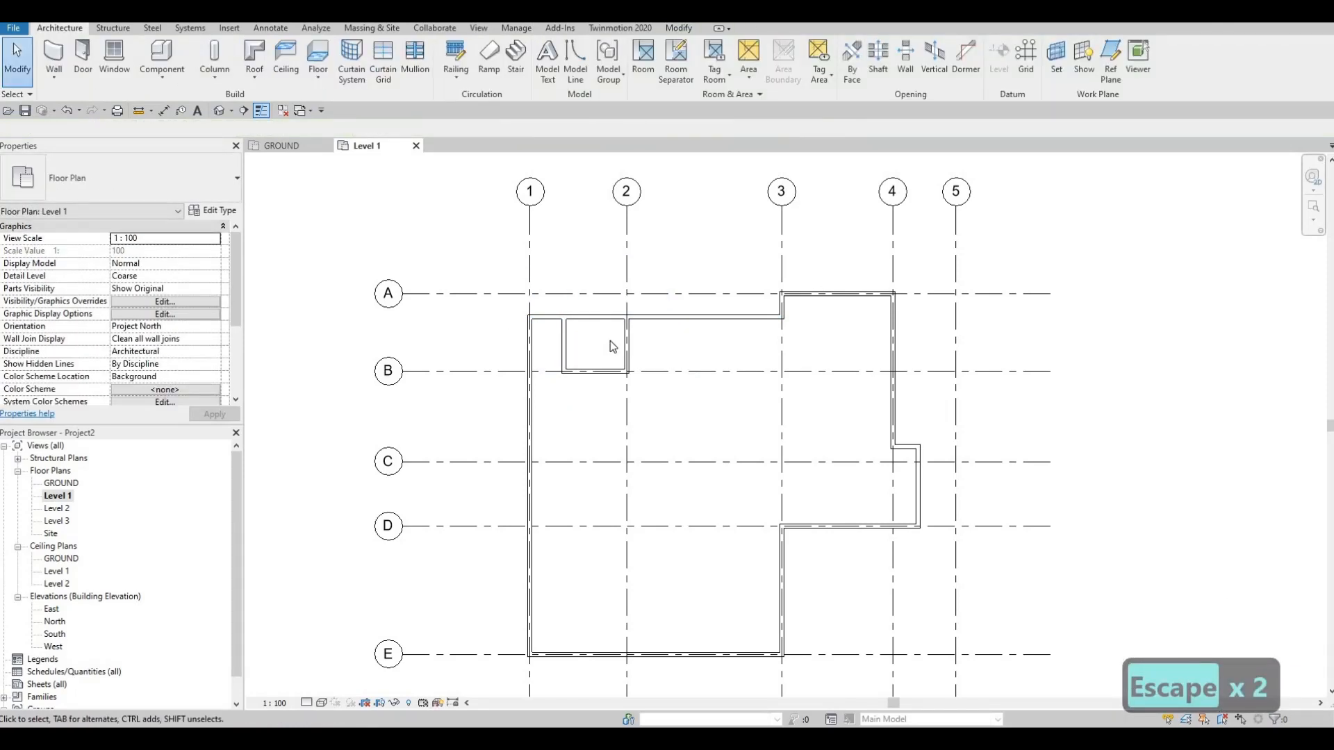
- Split the upper exterior wall across the recess and trim both parts to the recess side walls, leaving the recess open
key(s)
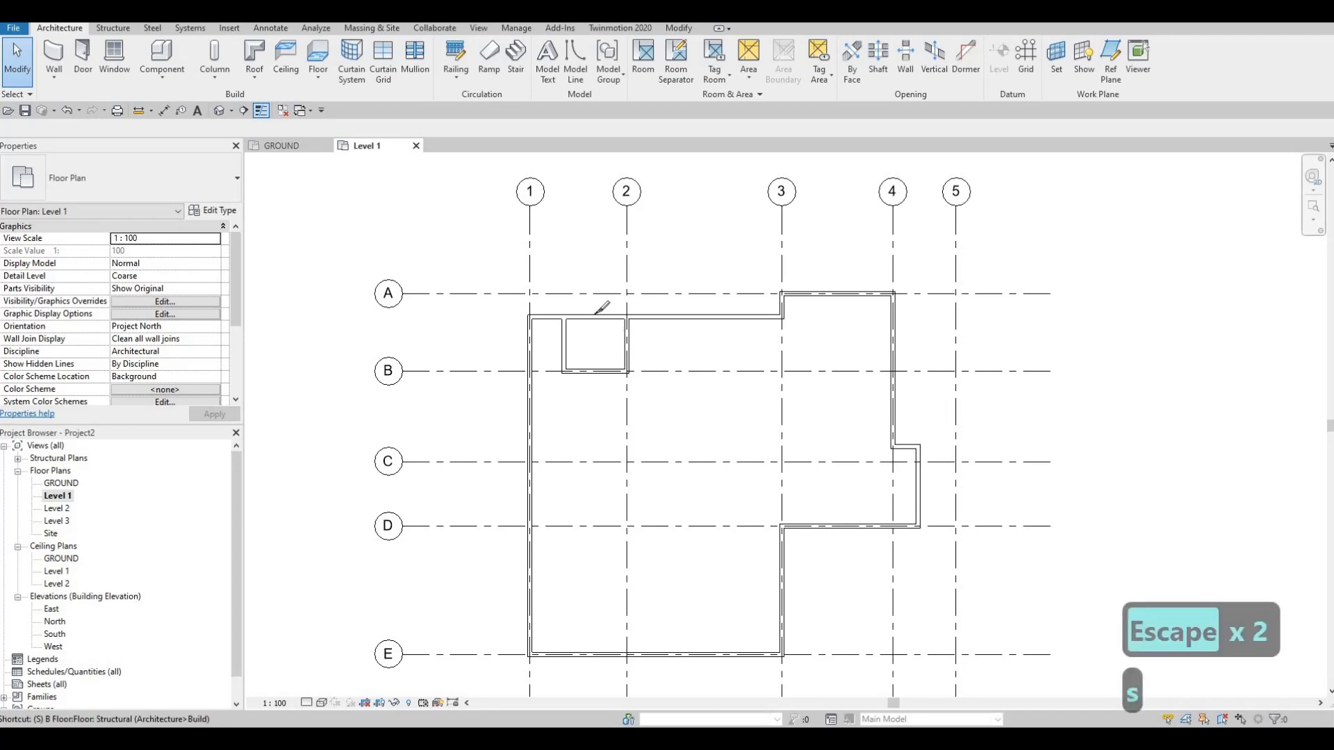
key(l)
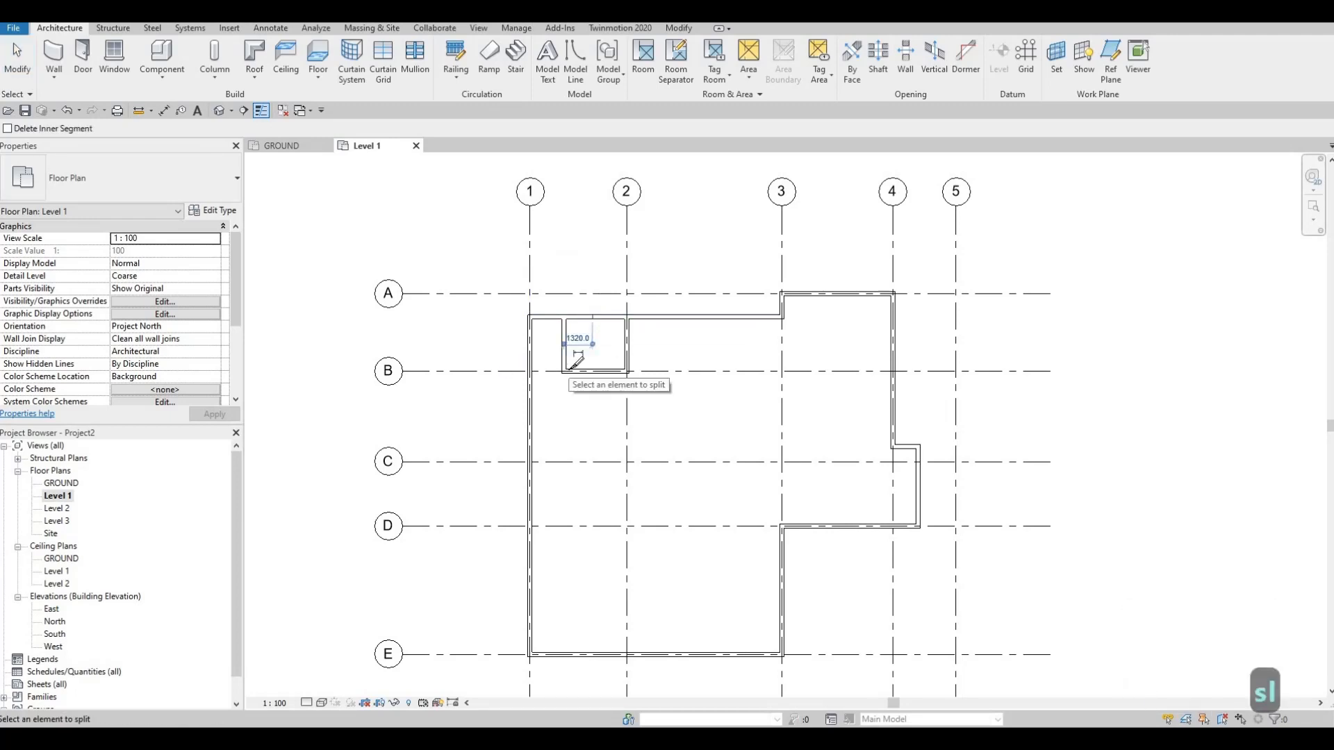
key(t)
key(r)
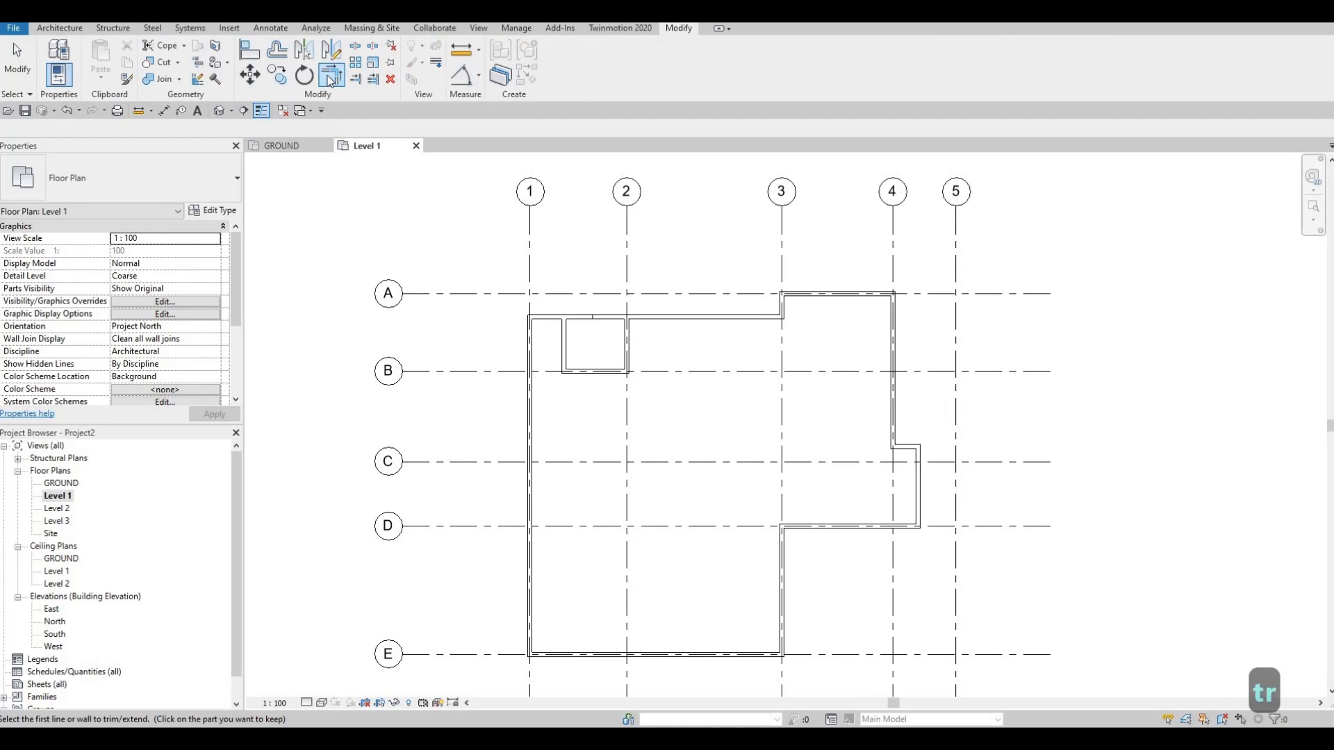
click(557, 317)
click(627, 334)
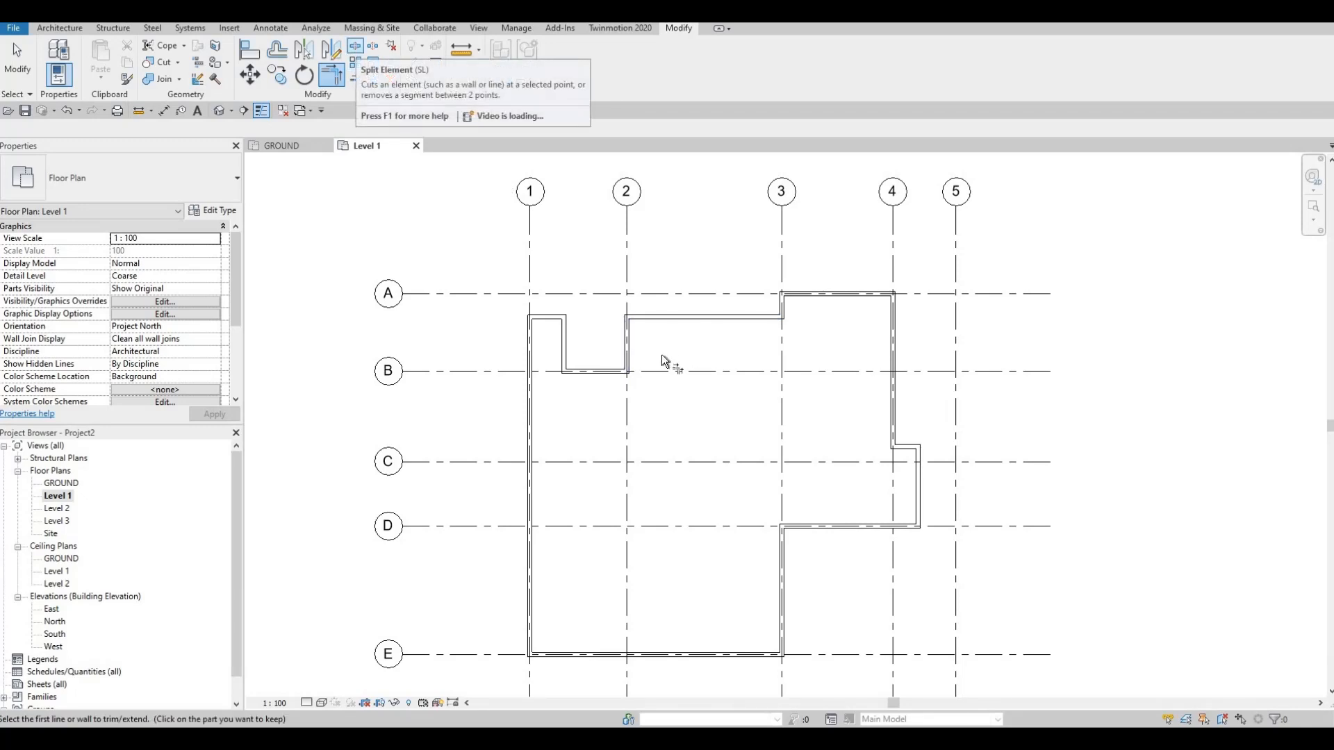
key(Escape)
key(Escape)
key(Escape)
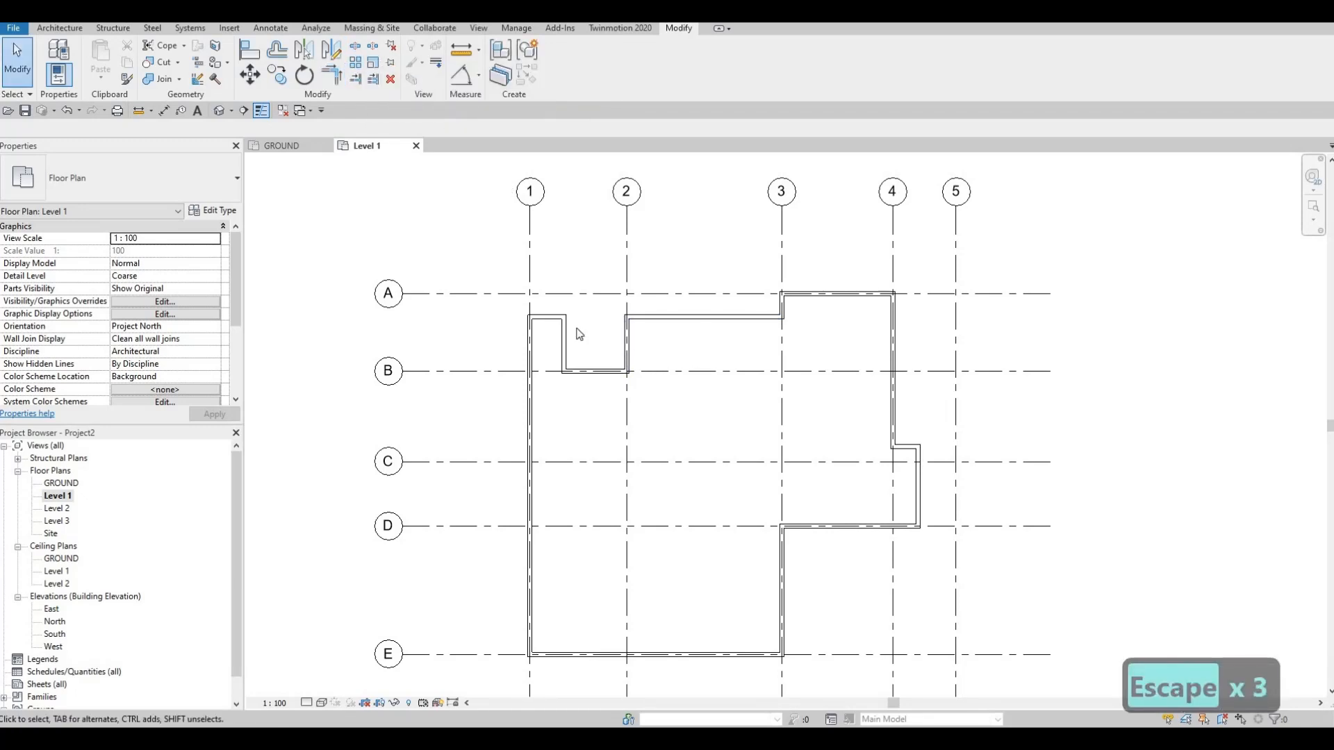
- Examine the exterior wall recess between grids 1 and 2 and the adjoining upper wall towards grid 3
scroll(569, 340, up, 3)
middle_drag(568, 336, 569, 355)
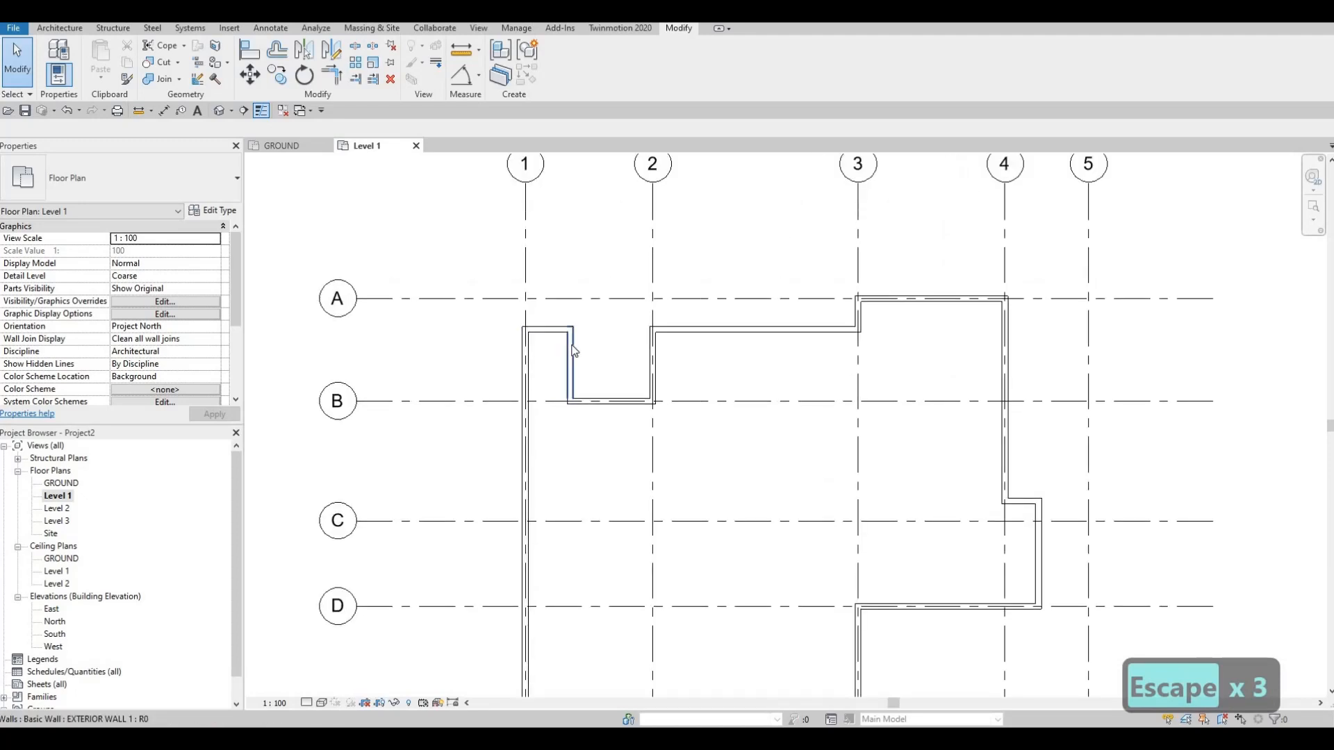
middle_drag(605, 396, 598, 439)
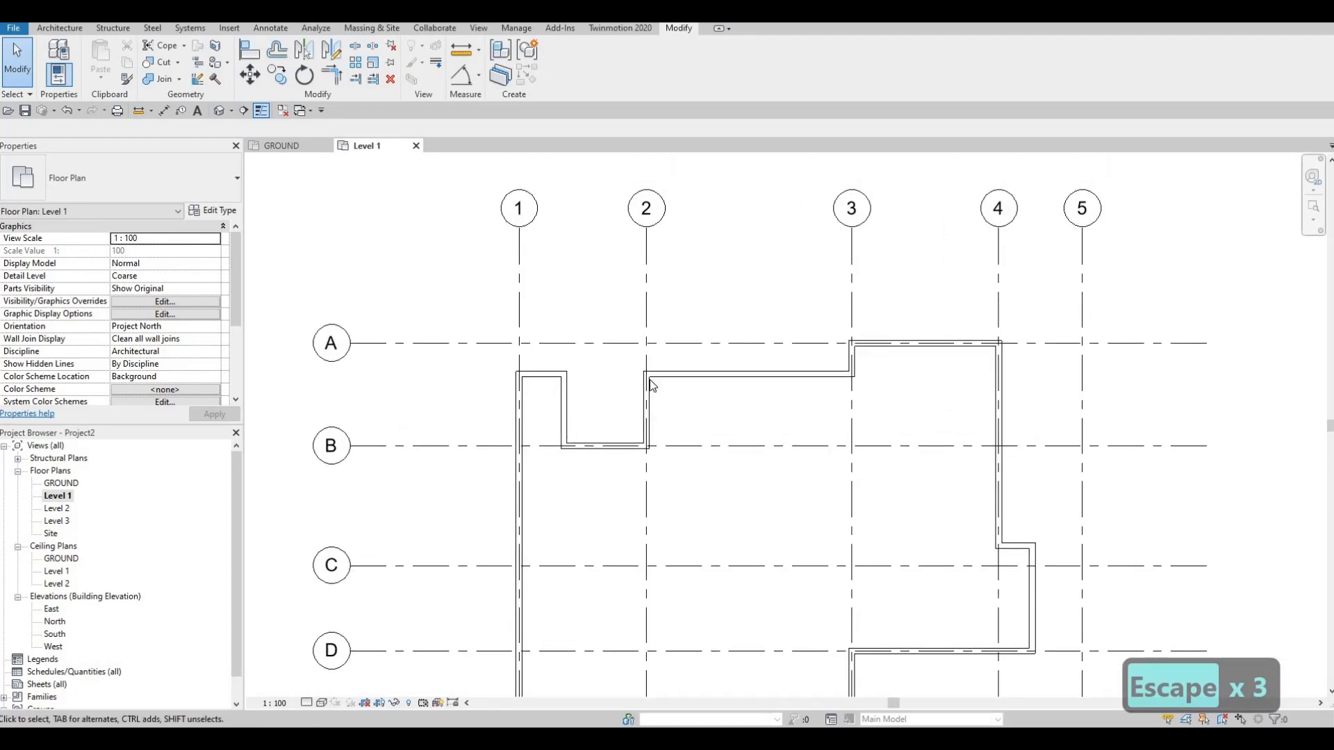
scroll(712, 390, down, 2)
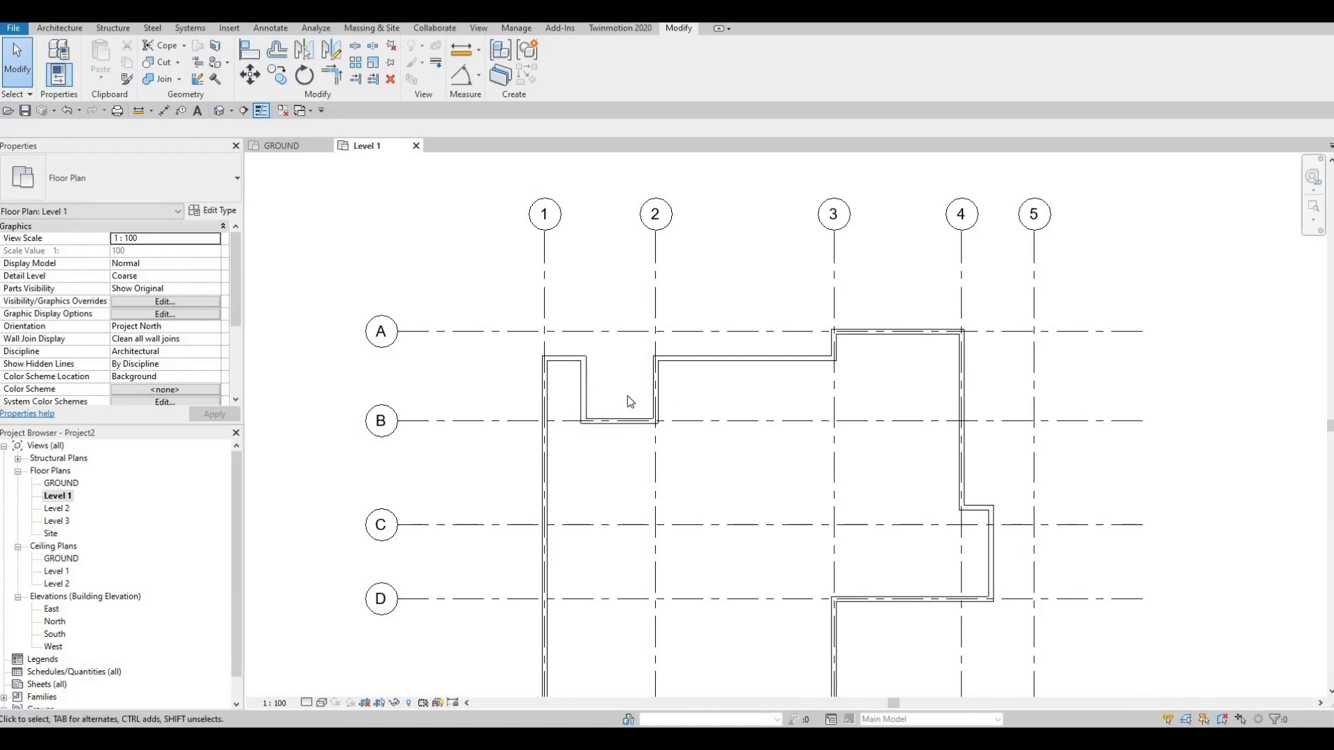
scroll(617, 359, down, 1)
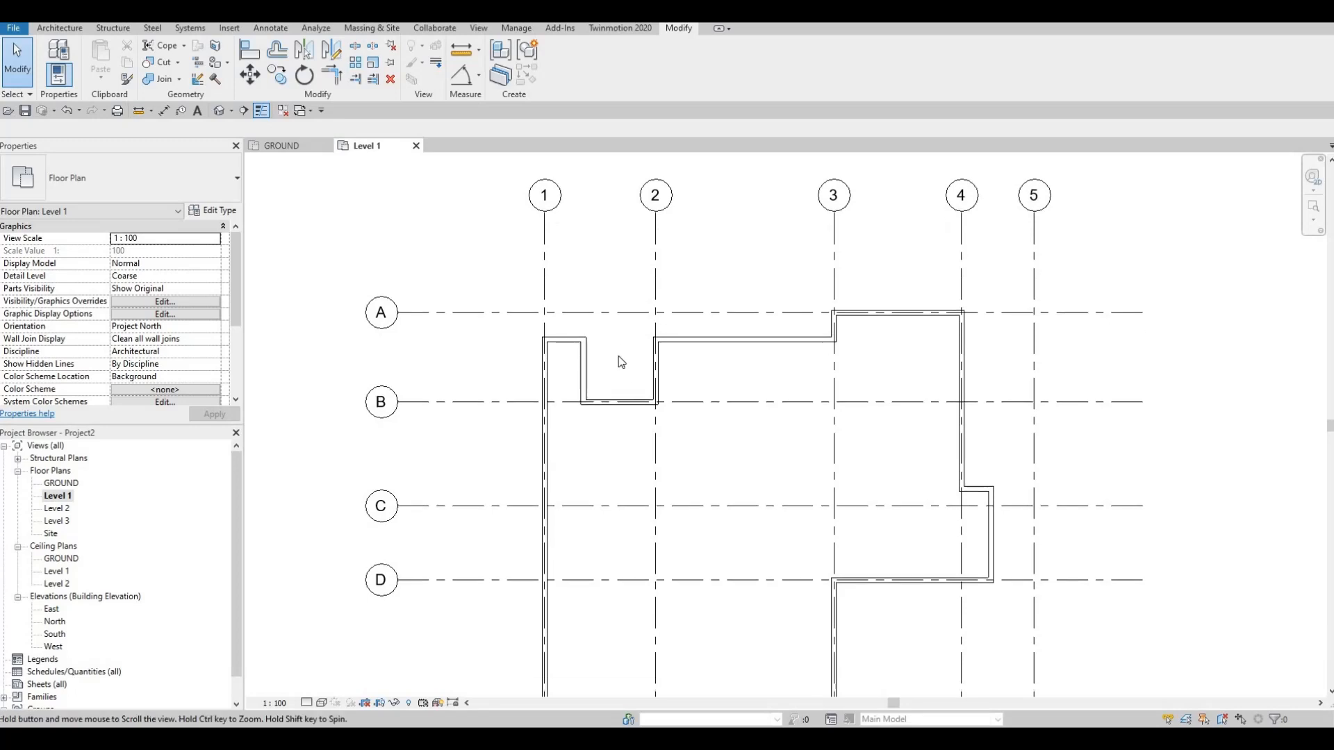
key(Escape)
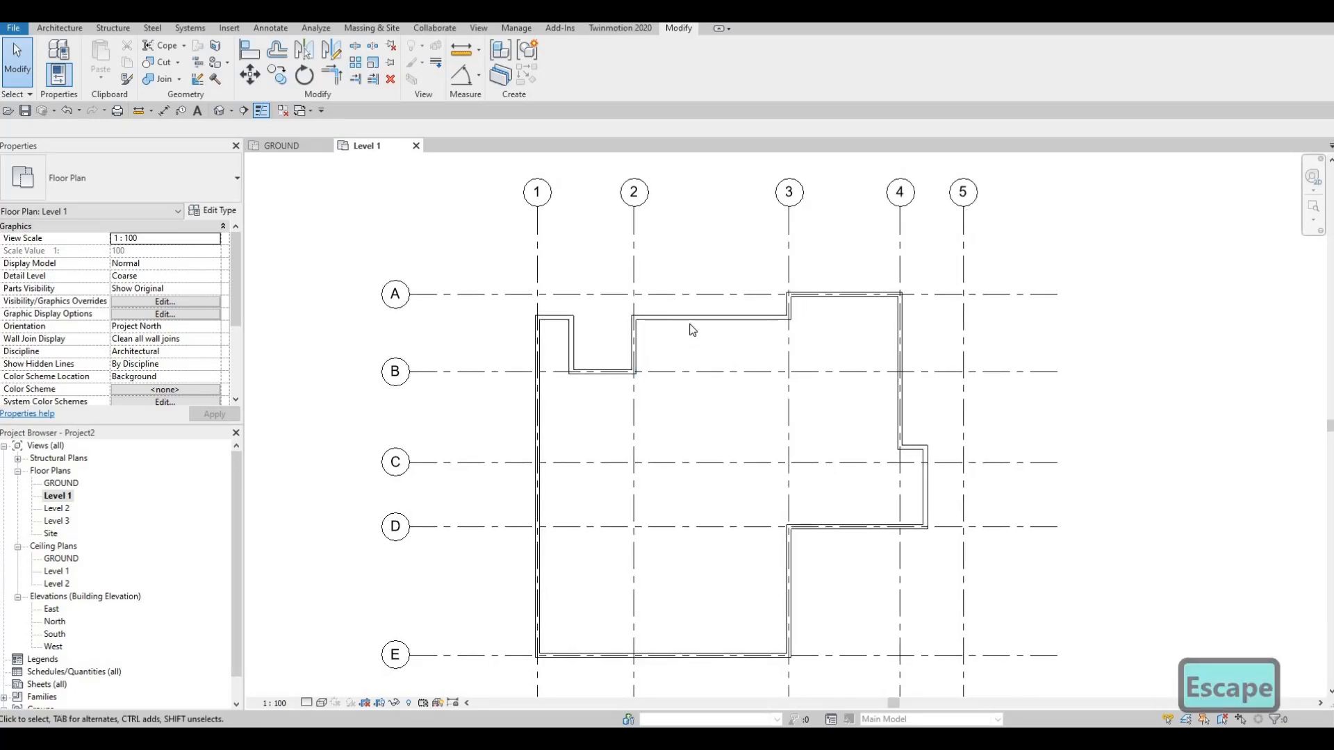
click(693, 330)
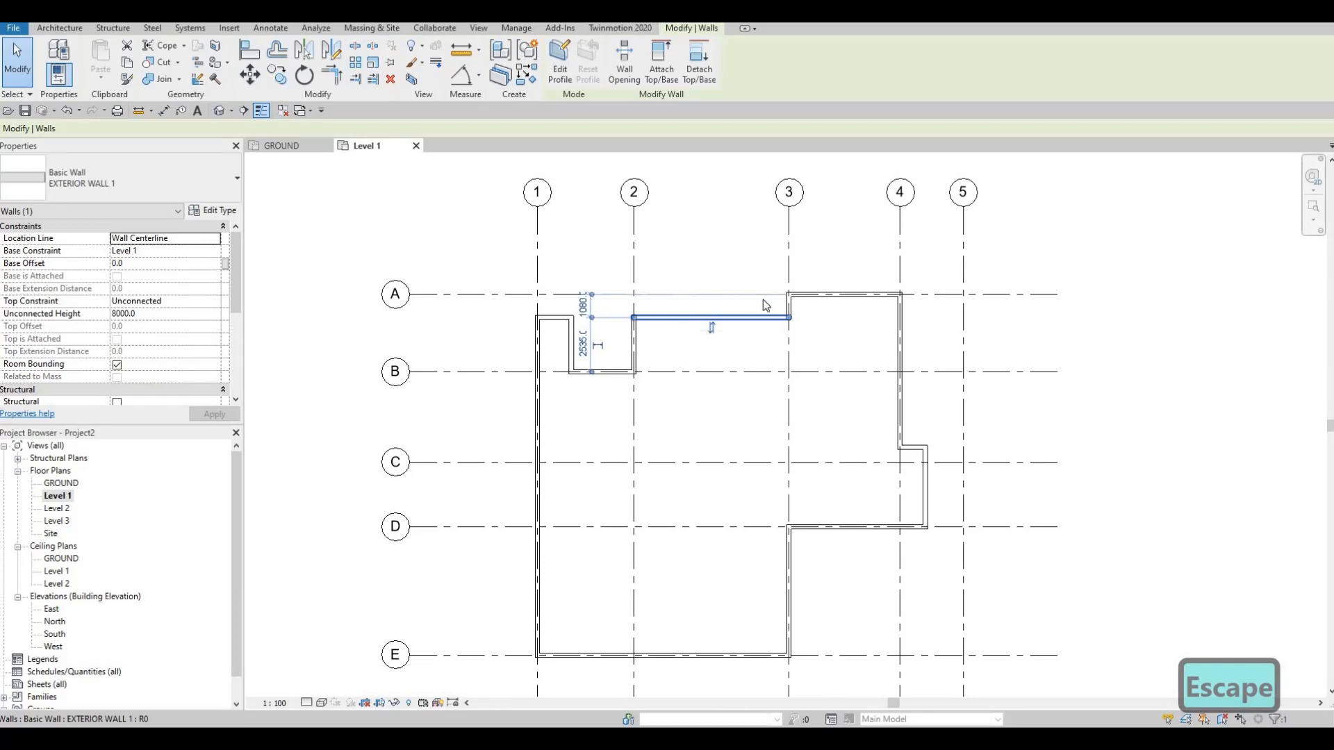
key(Escape)
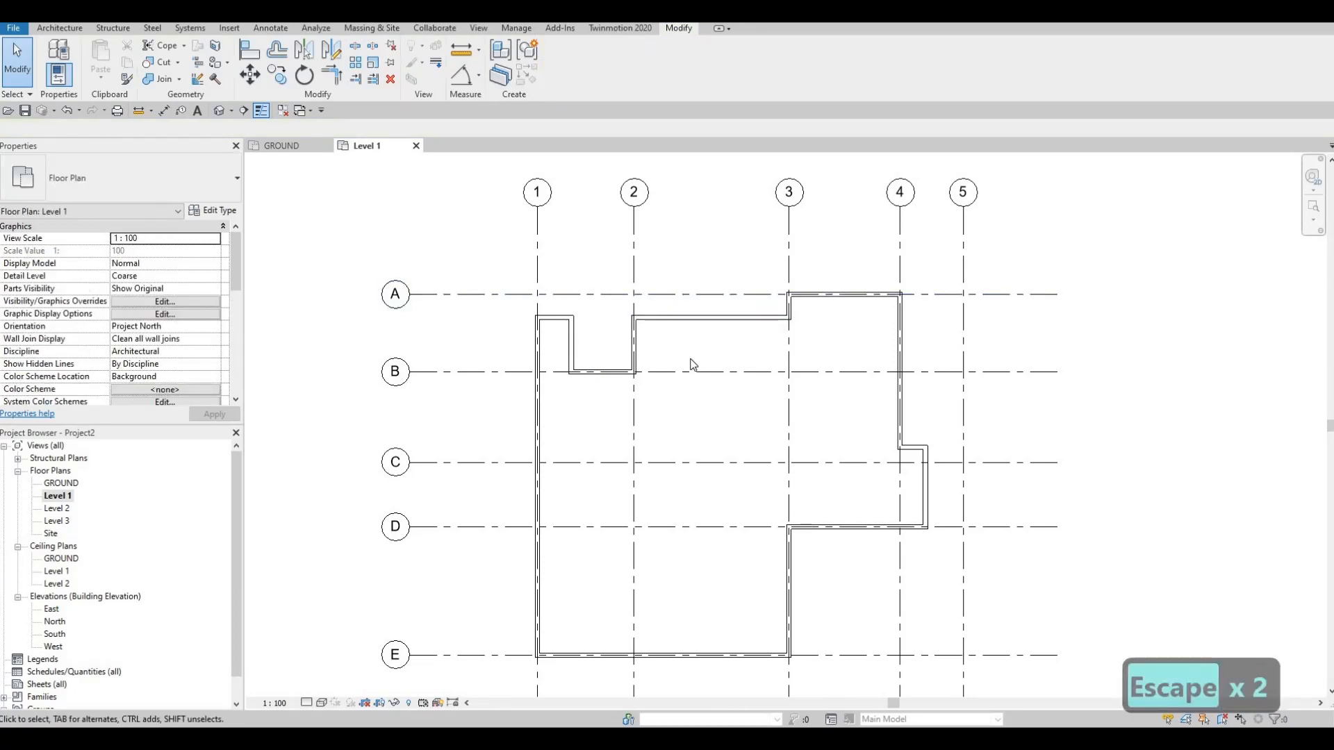
- Duplicate the EXTERIOR WALL 1 type as INTERIOR WALL 1 for new walls and review its layer structure
click(57, 28)
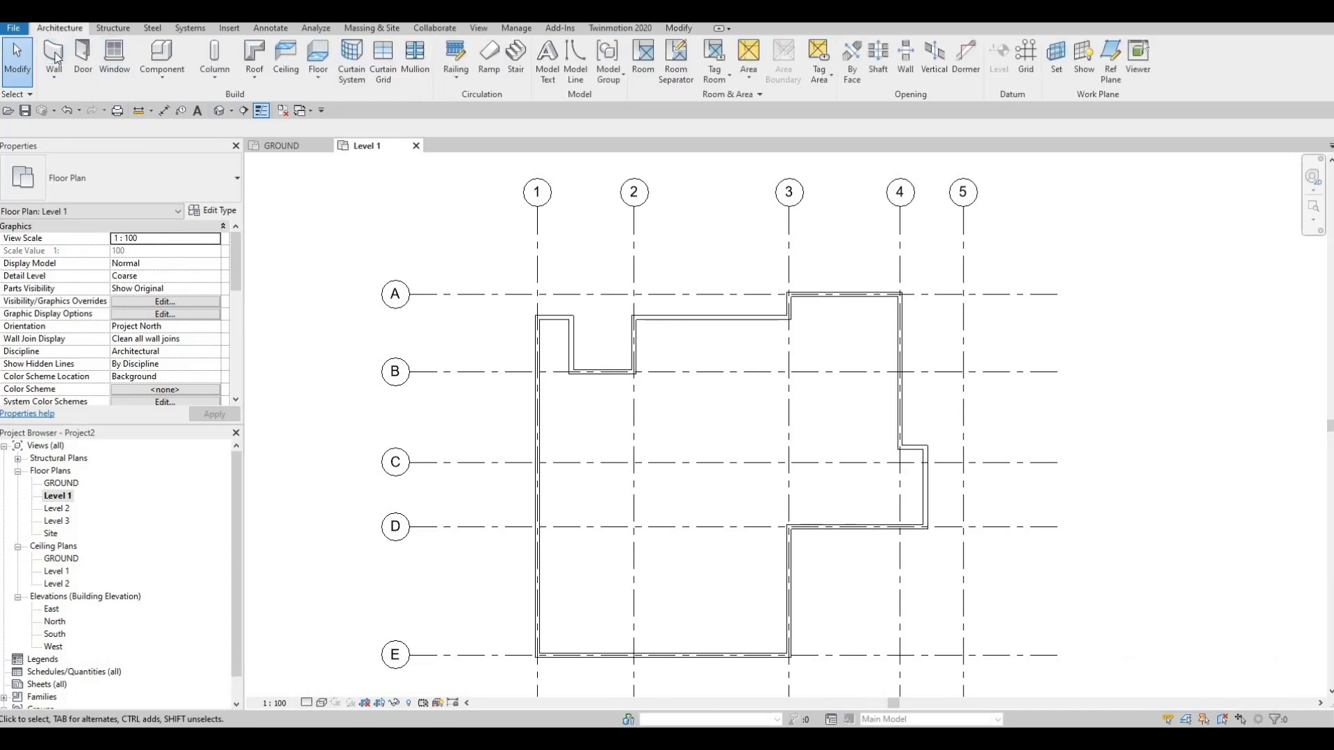
click(55, 57)
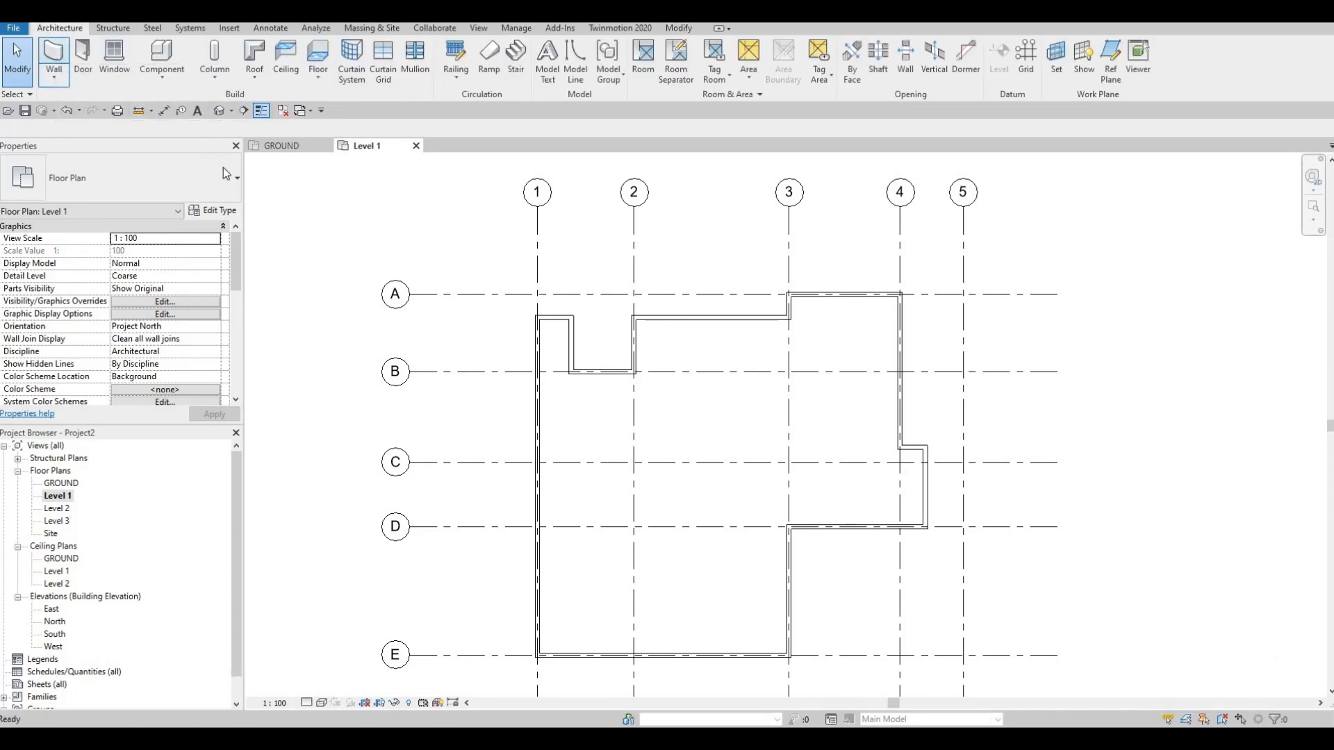
click(213, 211)
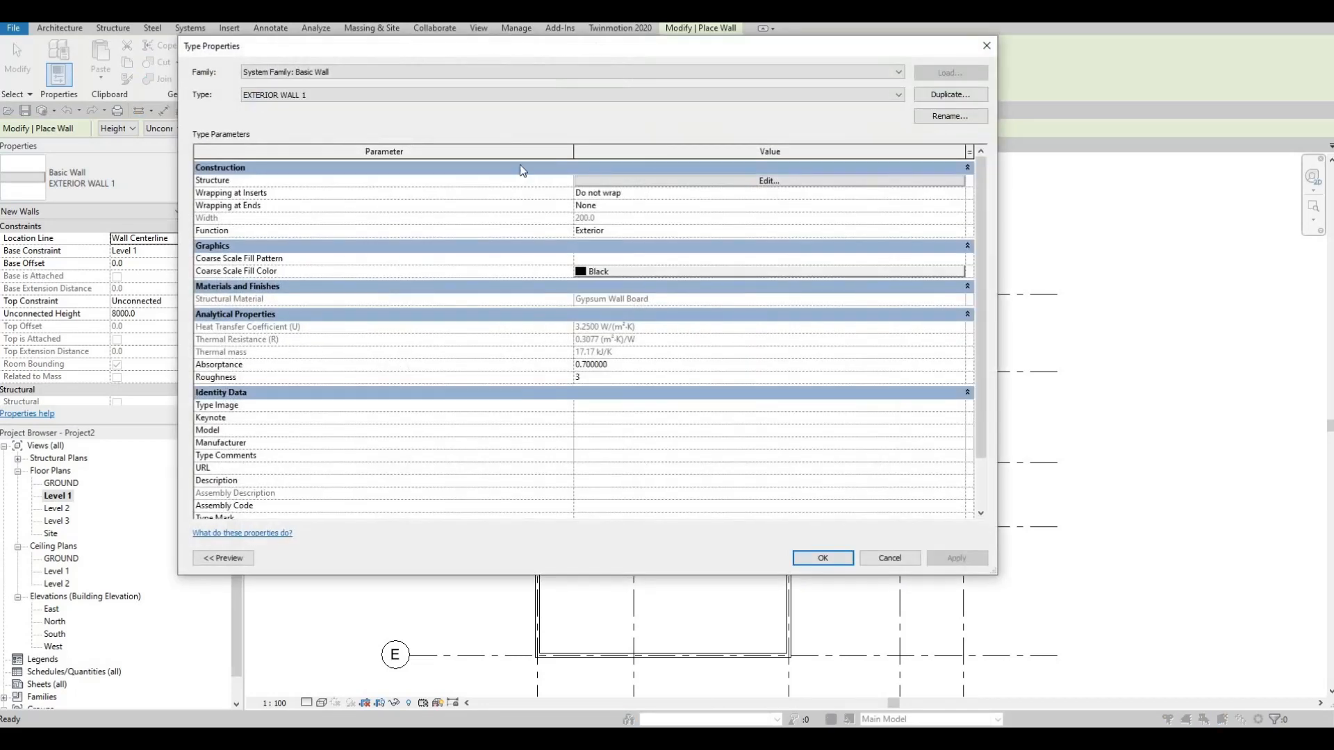
click(950, 94)
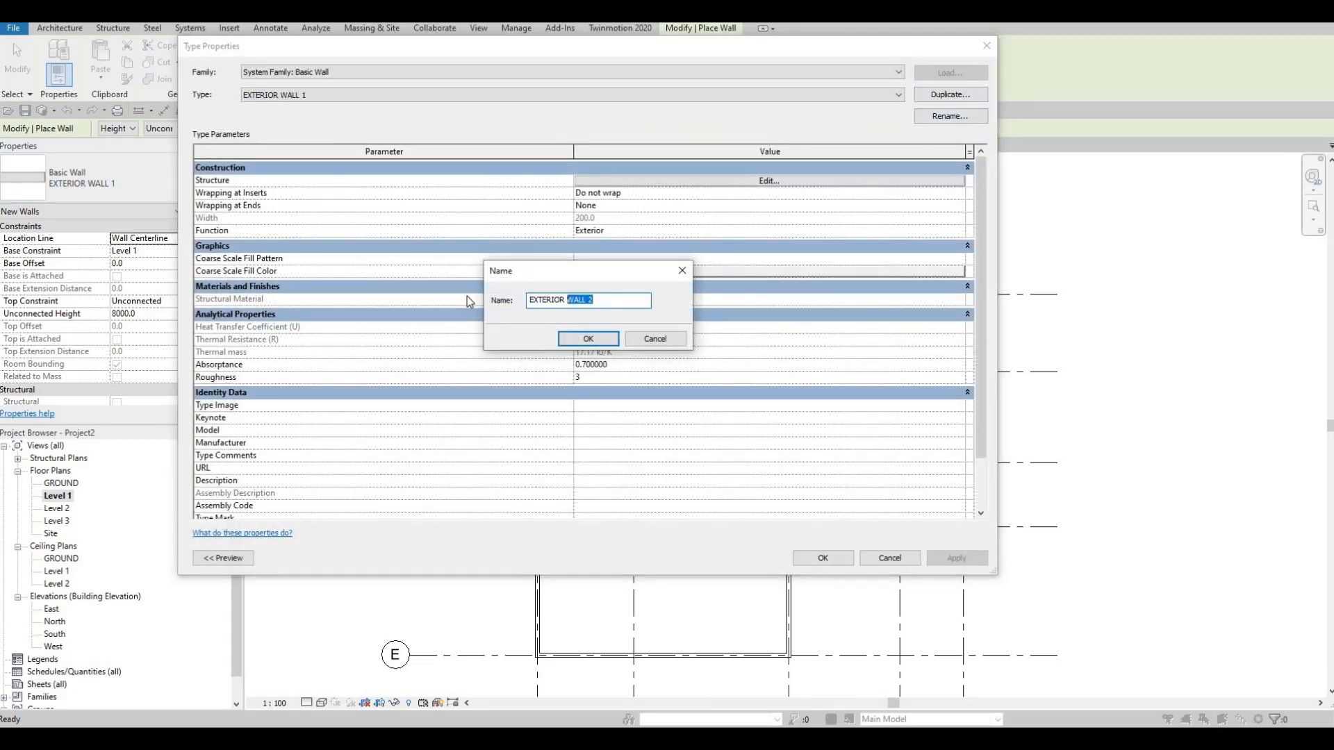
text(INTERIO)
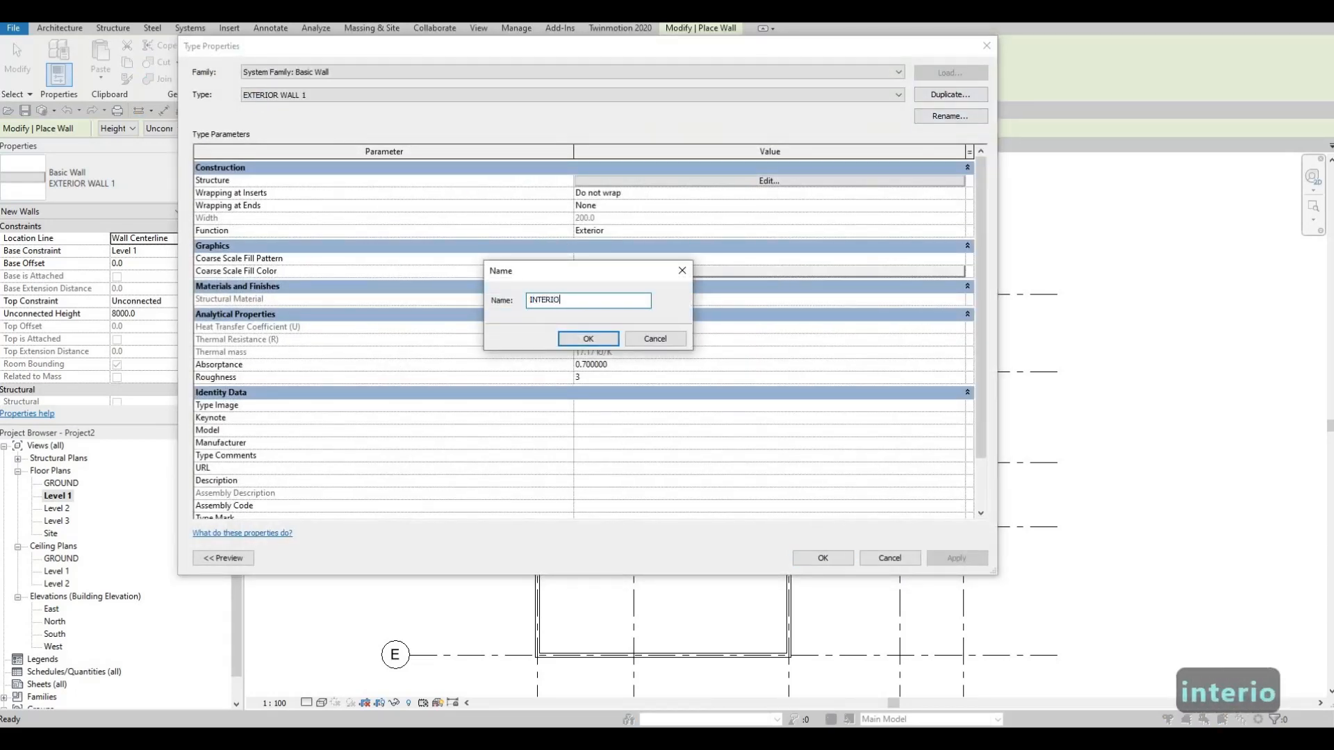
text(R WALL 1)
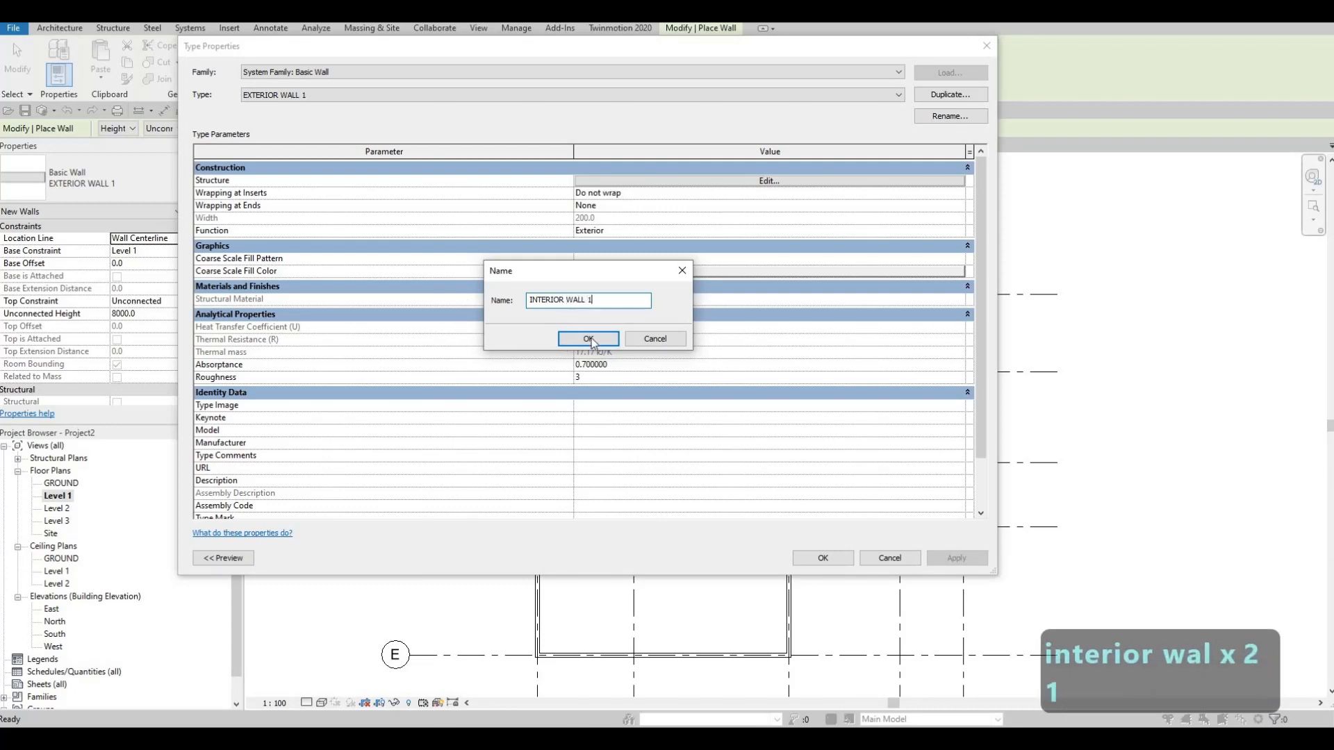
click(589, 339)
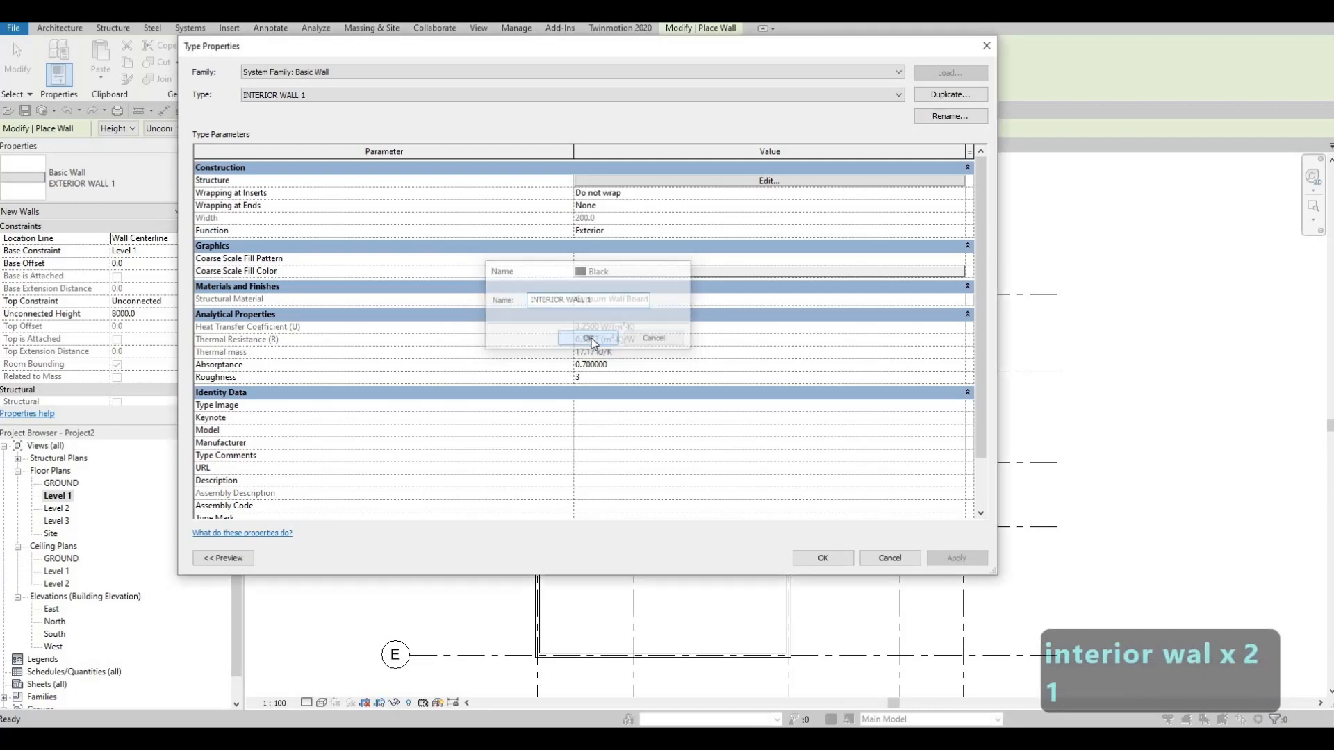
click(764, 184)
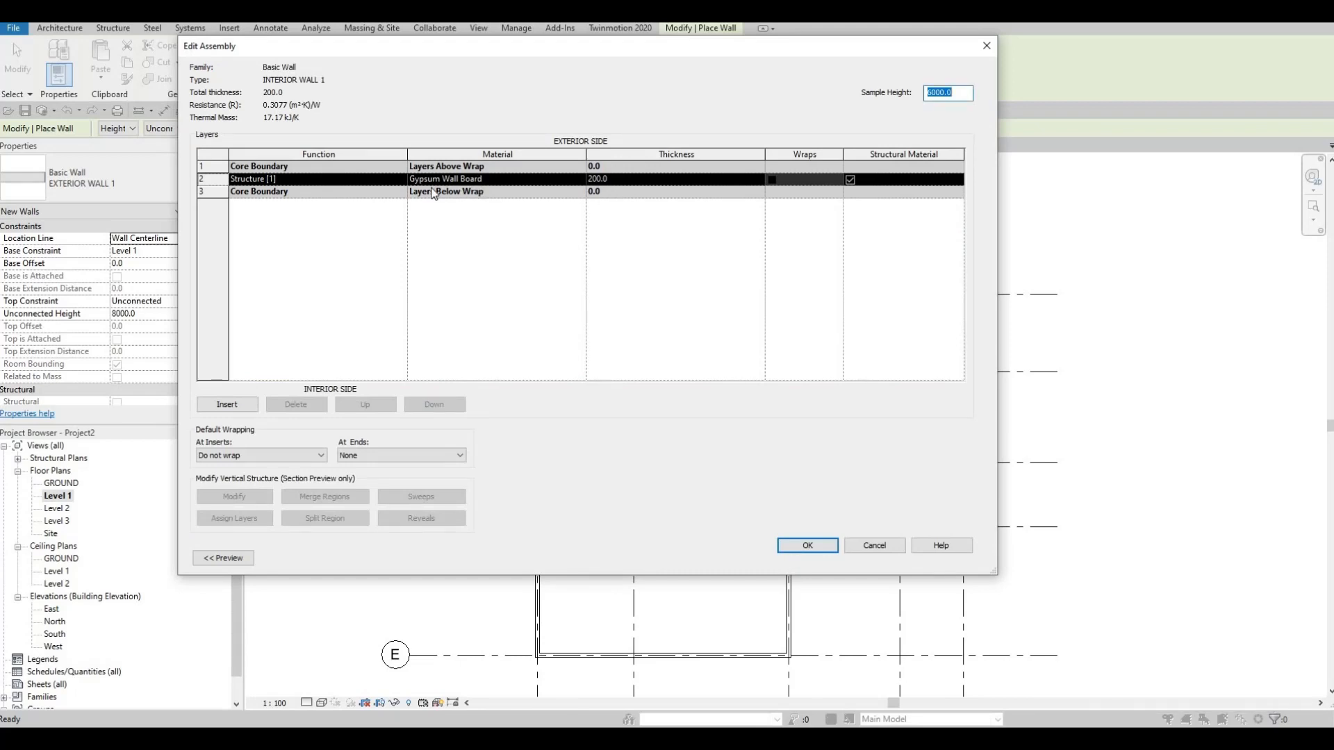
click(806, 549)
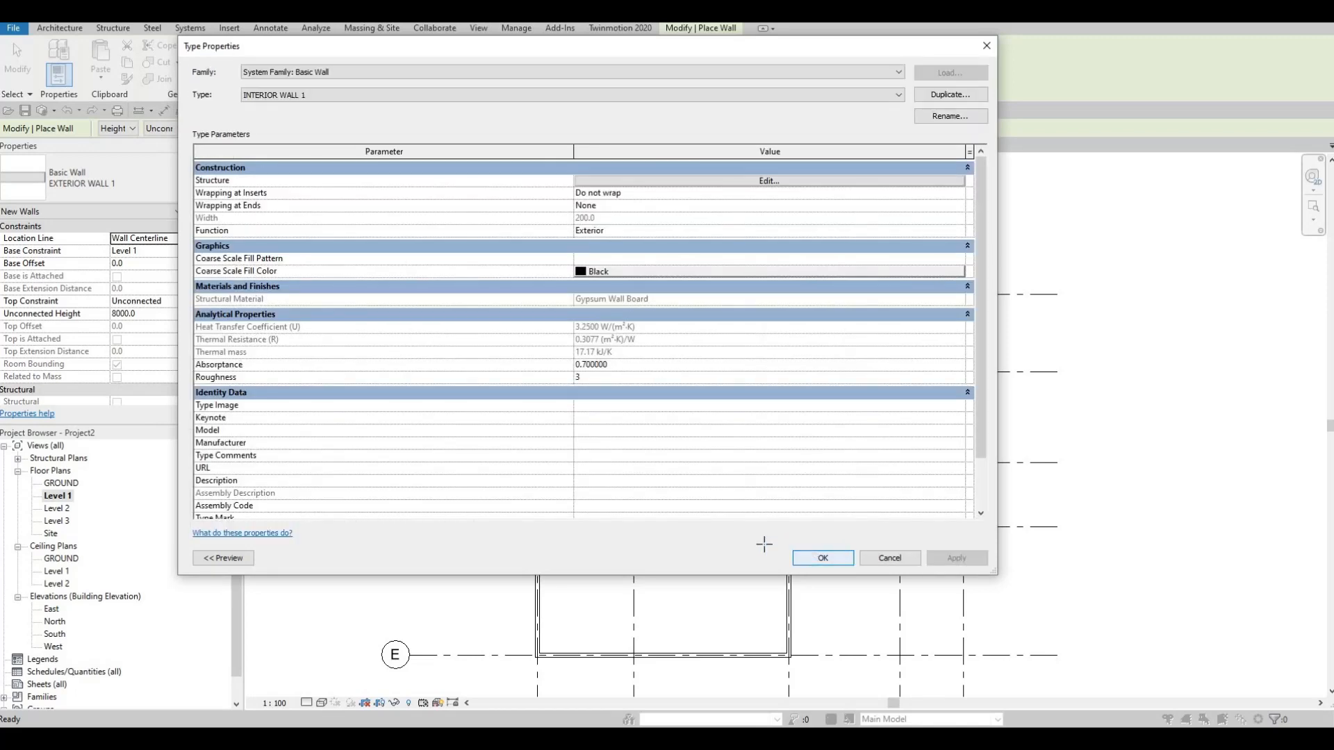
click(822, 558)
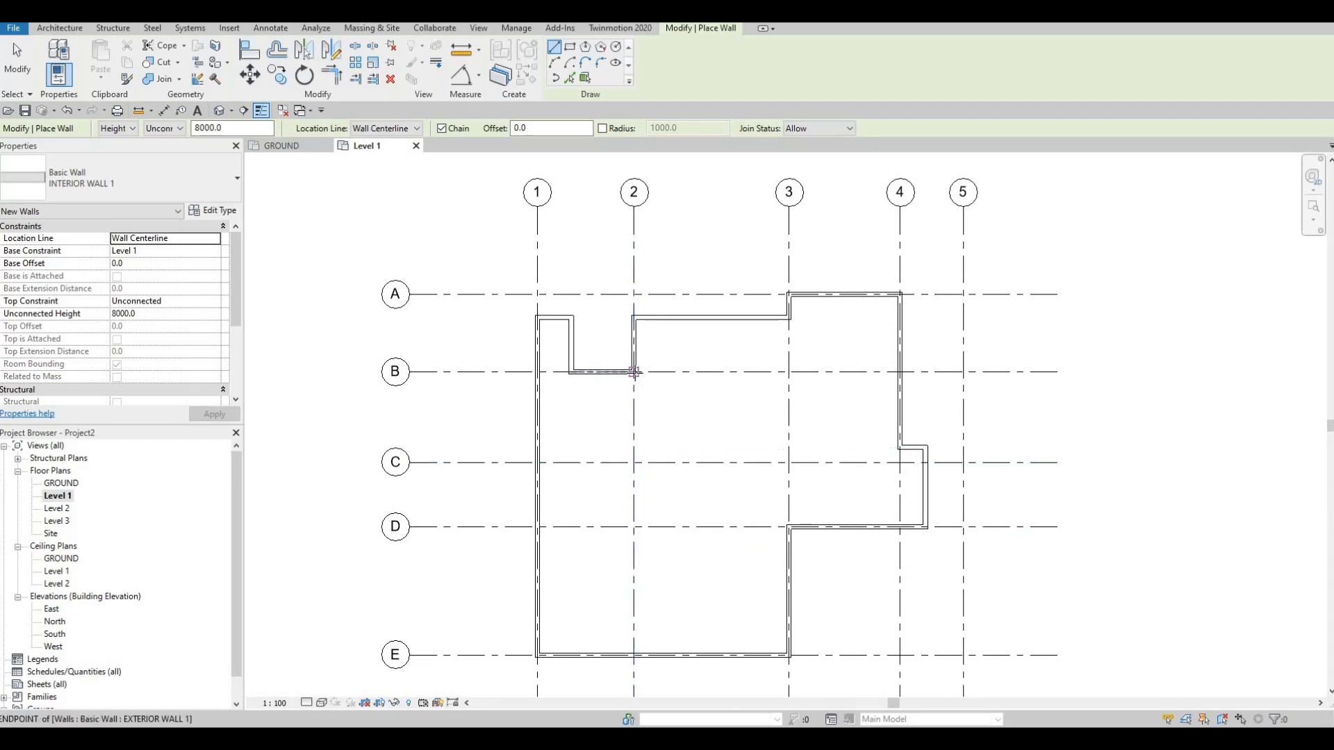
- Draw an INTERIOR WALL 1 wall along grid 2 from the recess corner at grid B to grid D
click(634, 373)
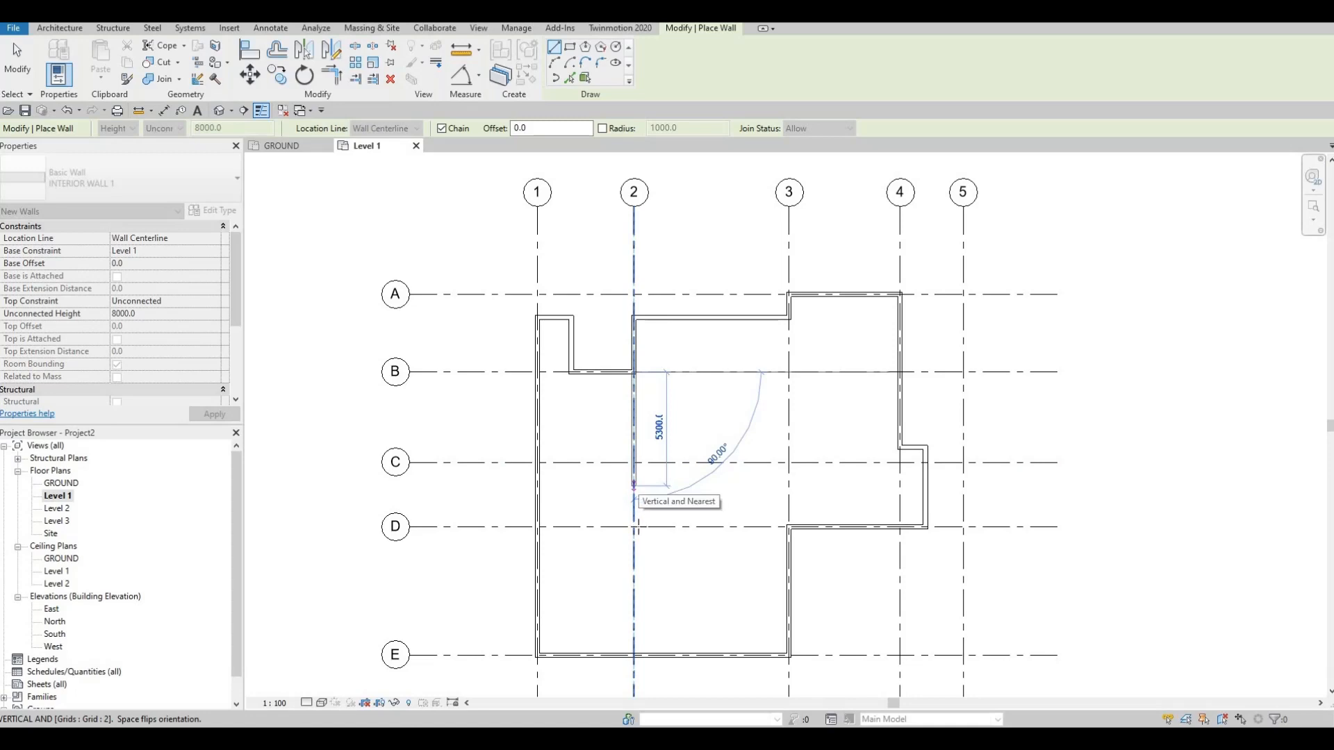
click(634, 526)
scroll(633, 503, up, 3)
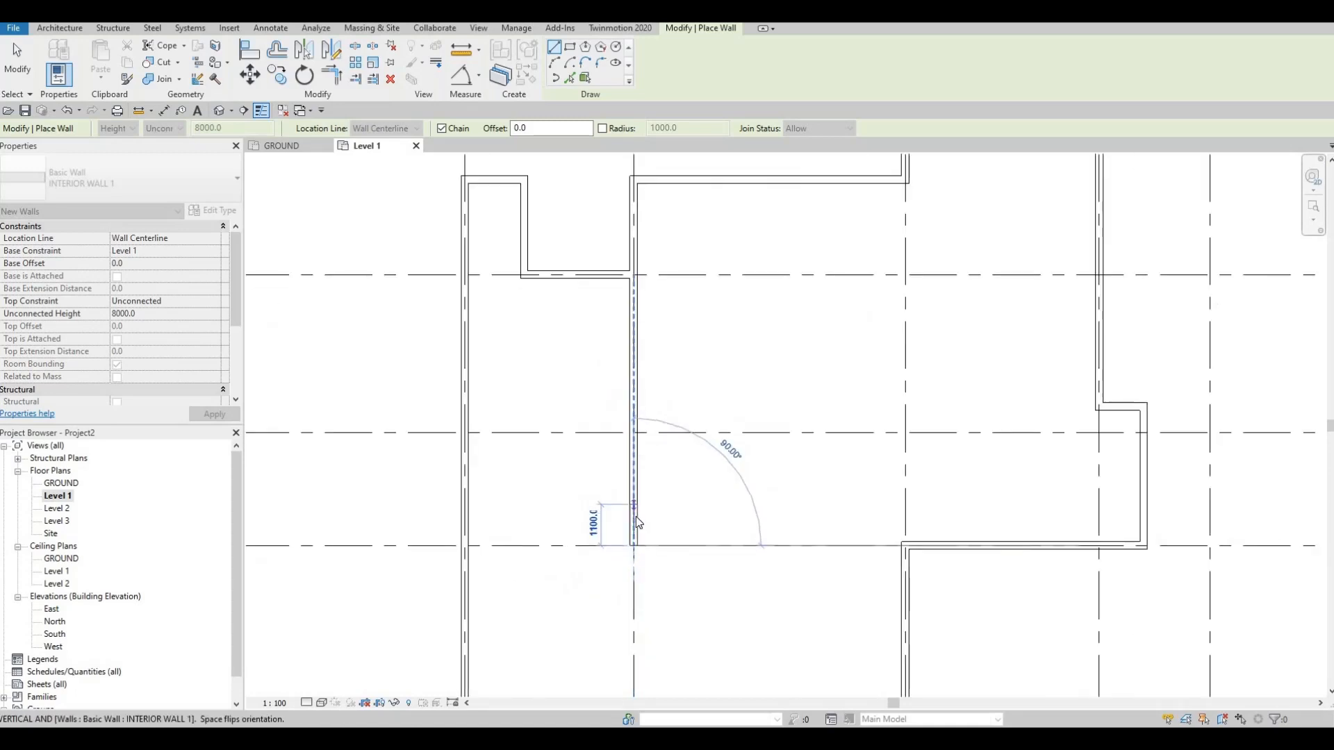
key(Escape)
key(Escape)
key(Escape)
- End wall placement and select the new interior wall along grid 2 between grids B and D
click(634, 541)
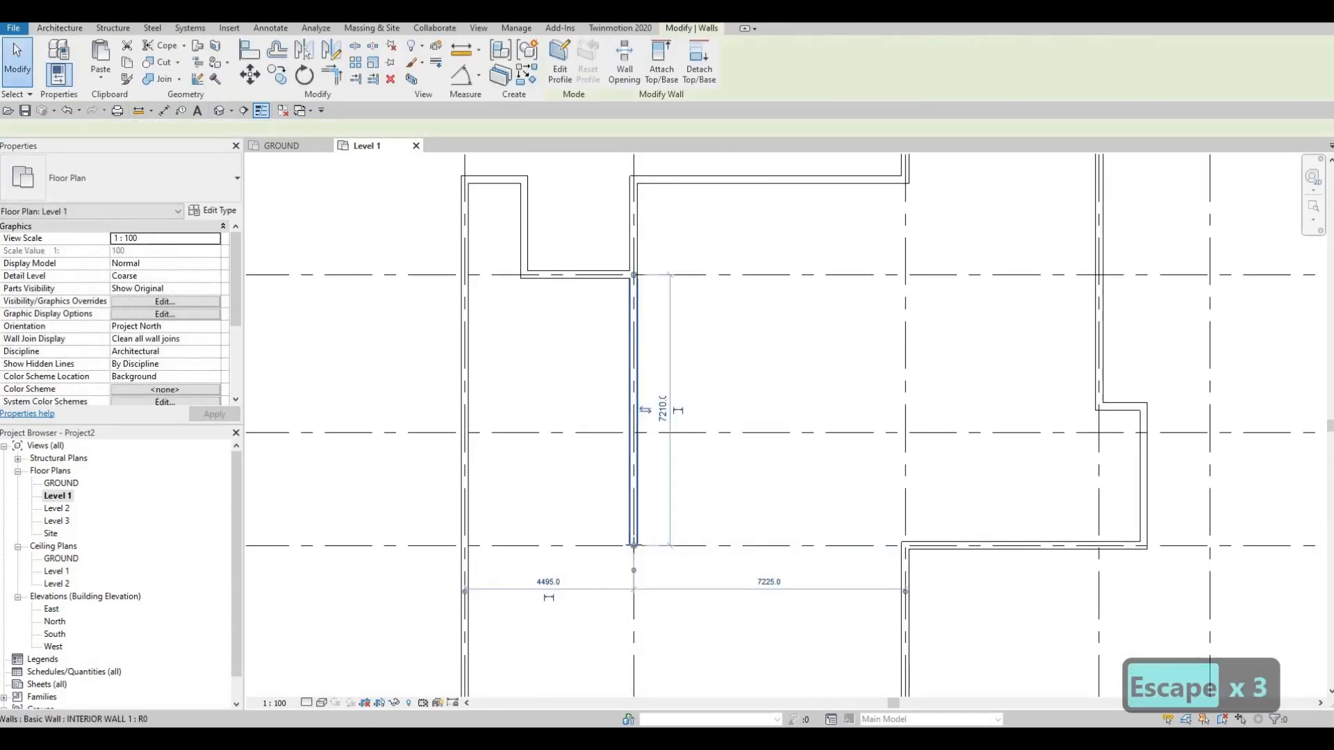
mouse_move(634, 546)
mouse_down()
mouse_move(630, 507)
mouse_move(634, 545)
mouse_up()
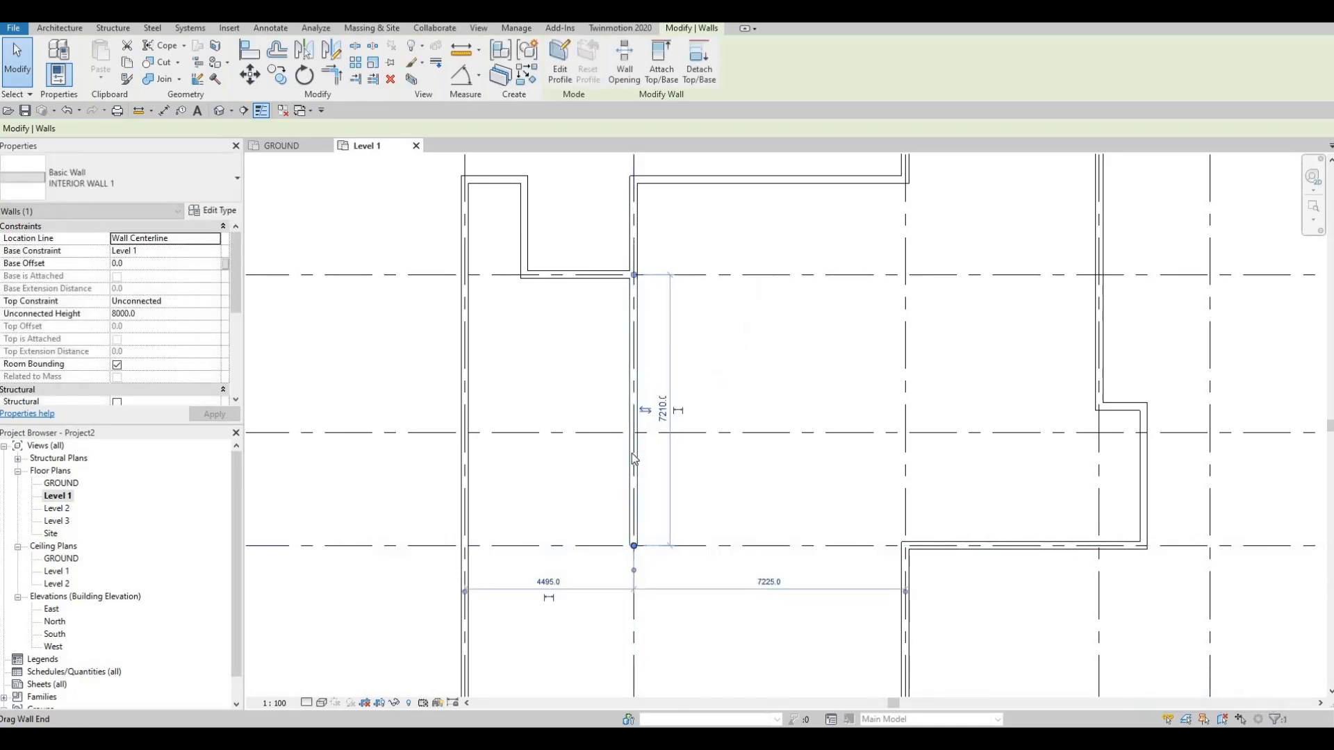
key(Escape)
key(Escape)
click(633, 423)
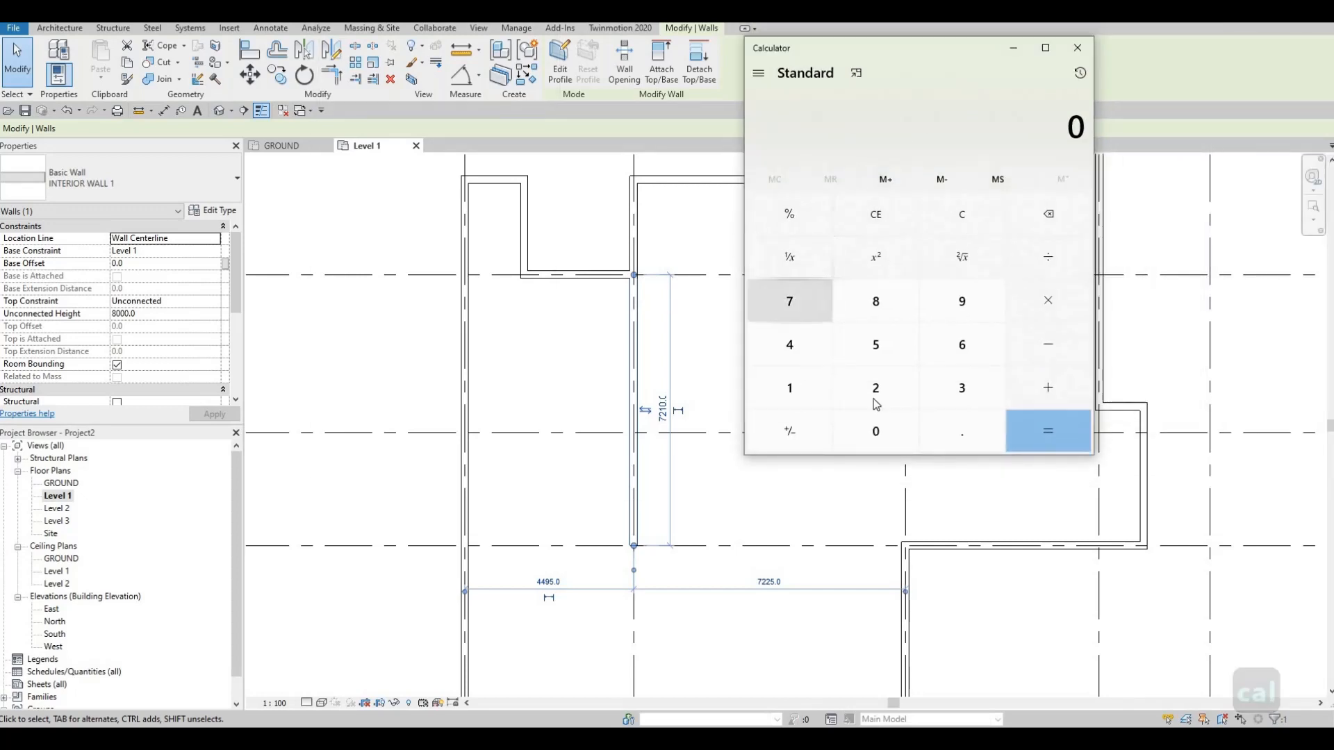
- Calculate 7210 − 370 in Calculator for the shortened wall length and switch back to Revit
click(790, 301)
text(210)
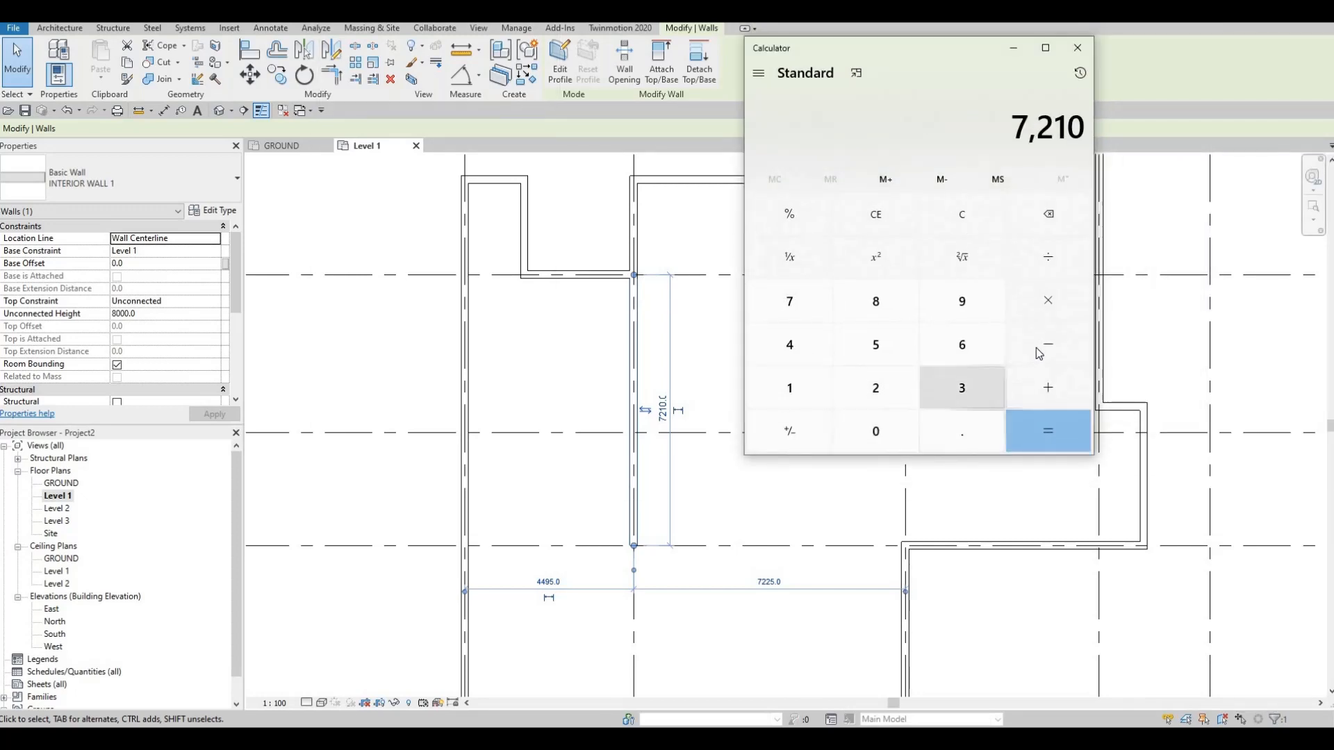
click(1038, 353)
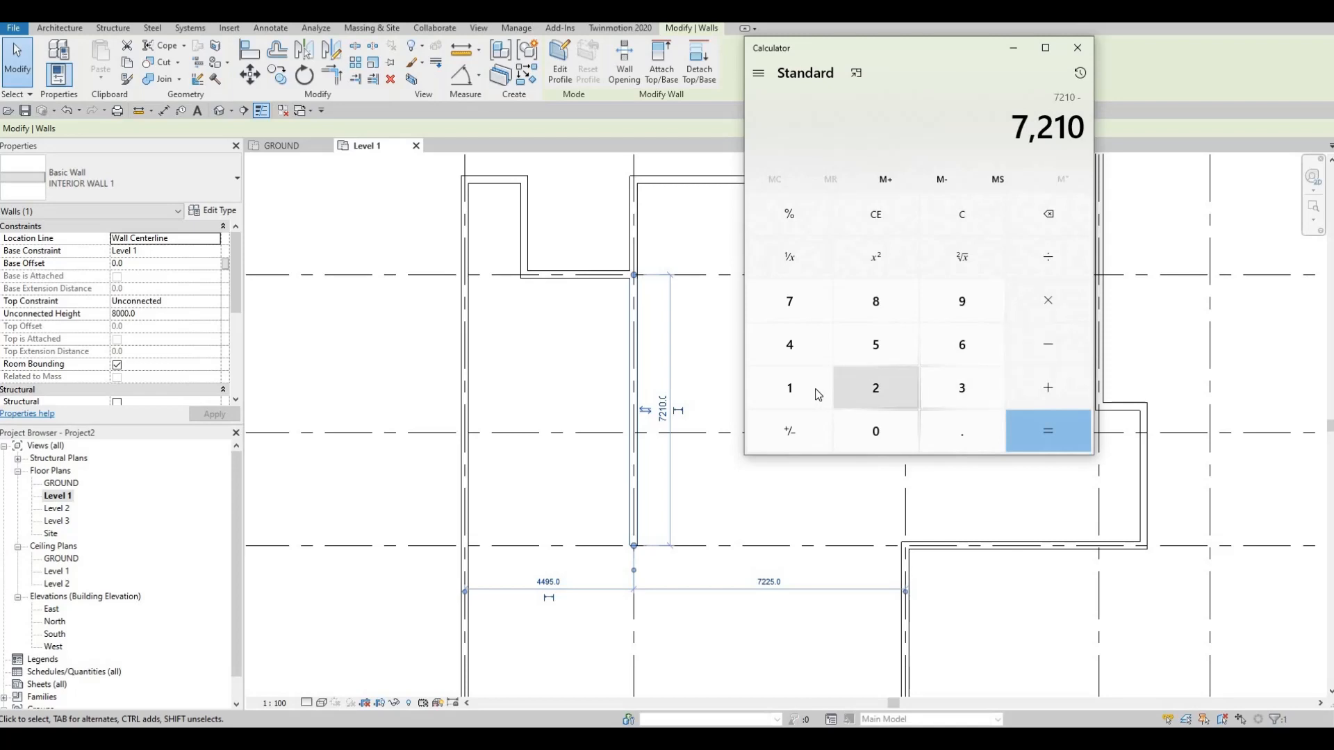
text(370)
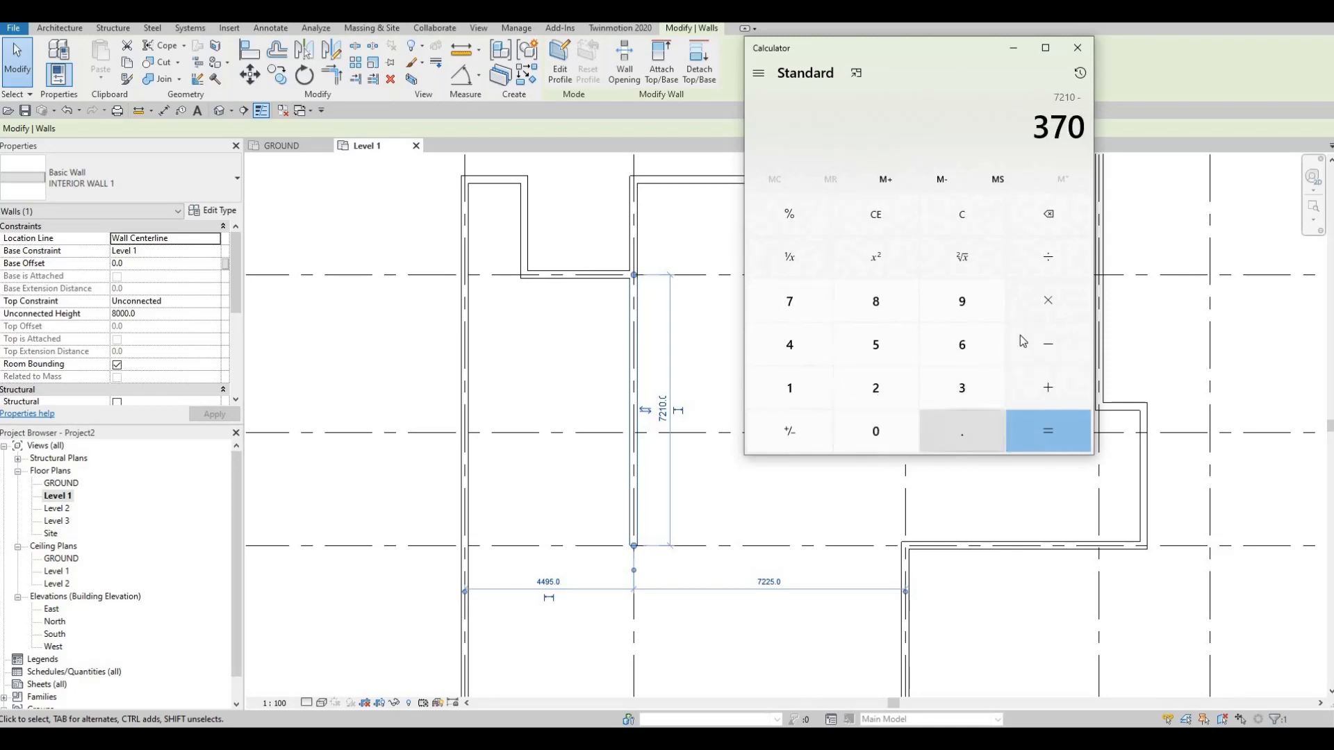
key(Return)
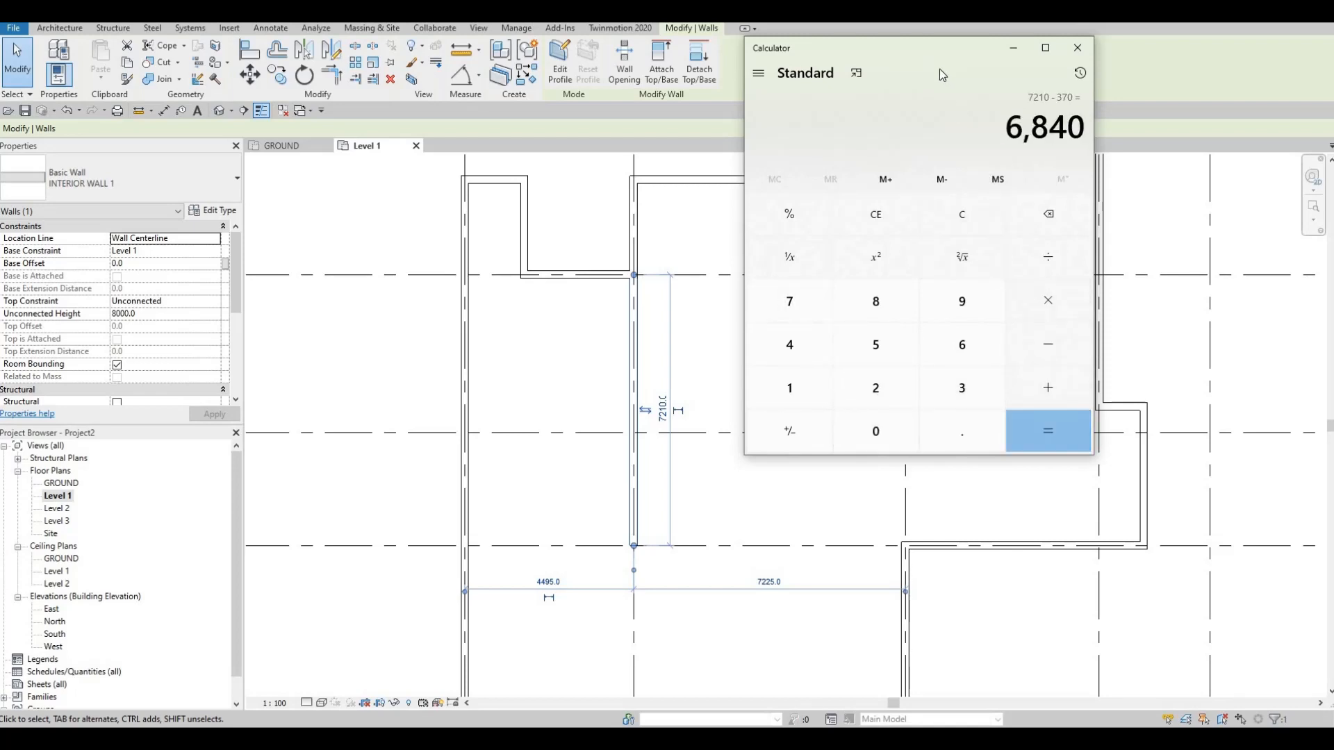
key(alt+Tab)
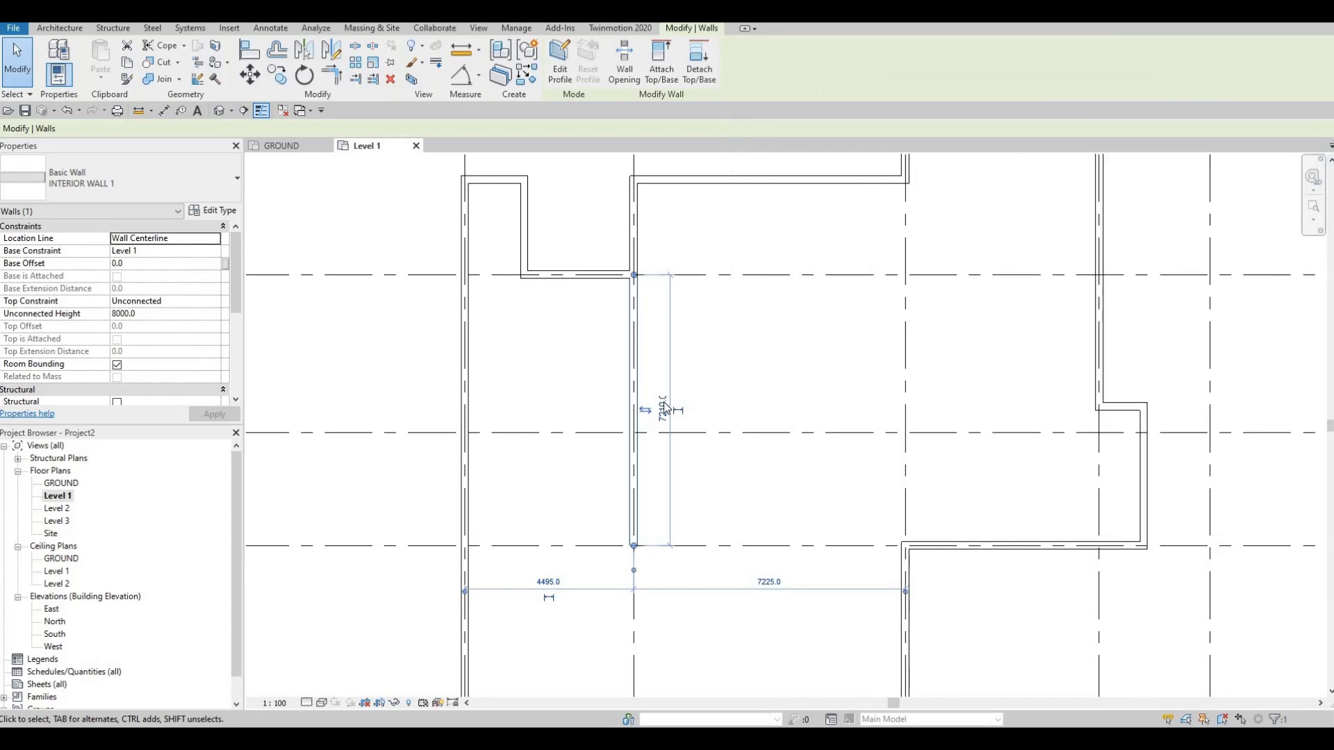
- Try a length of 6840 for the grid 2 interior wall and stretch its lower end back to grid D
click(663, 407)
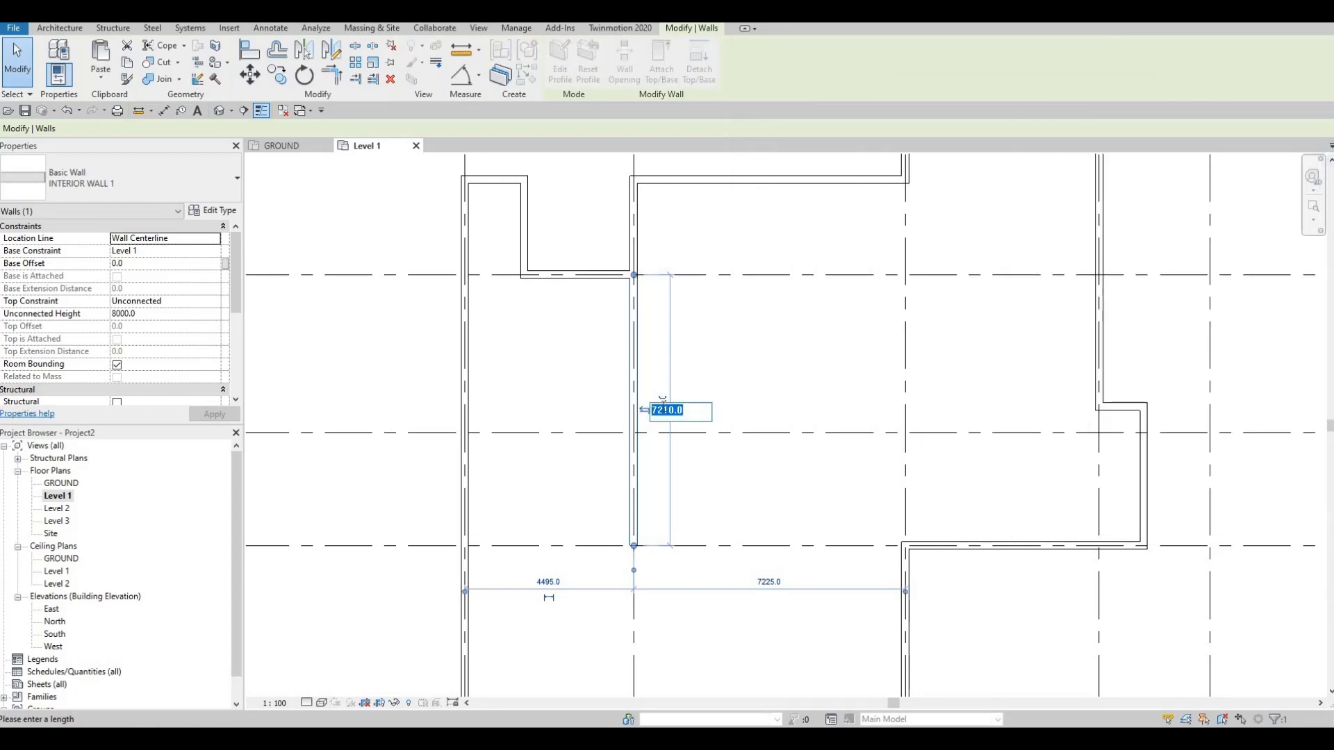
text(6840)
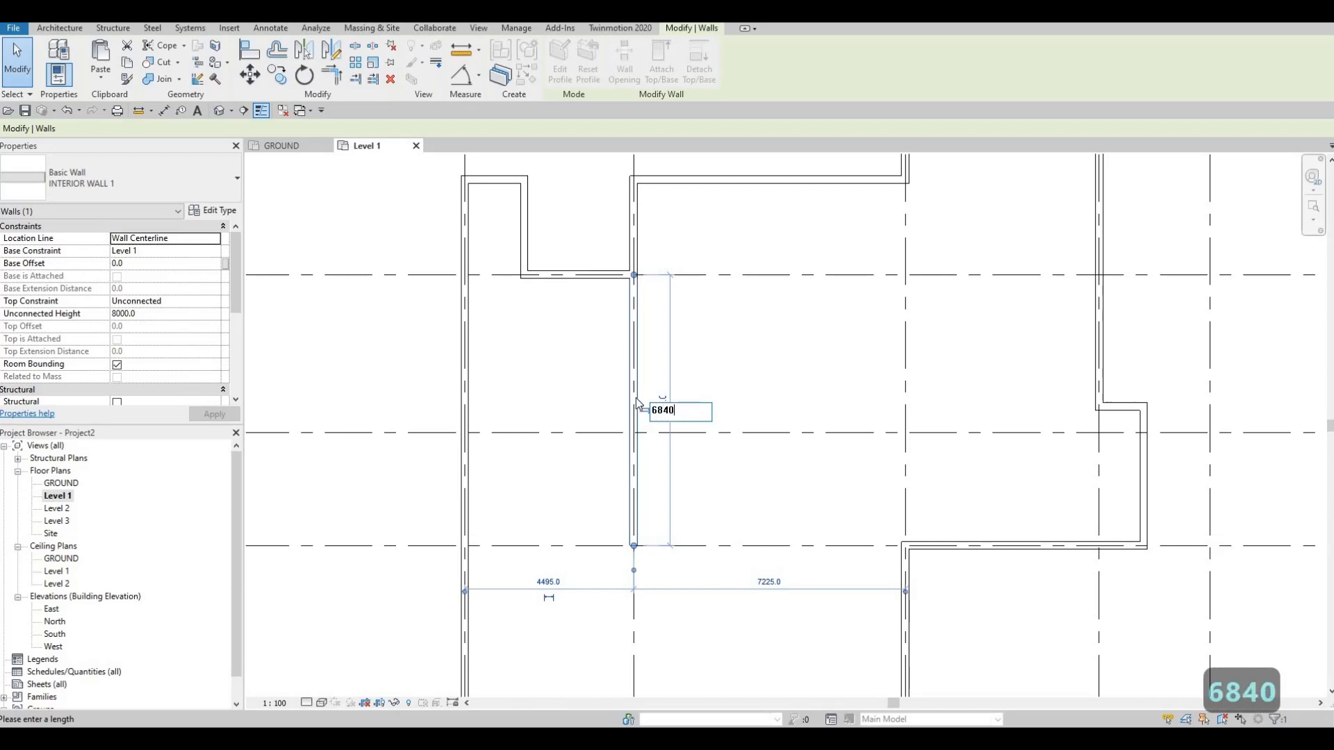
key(Return)
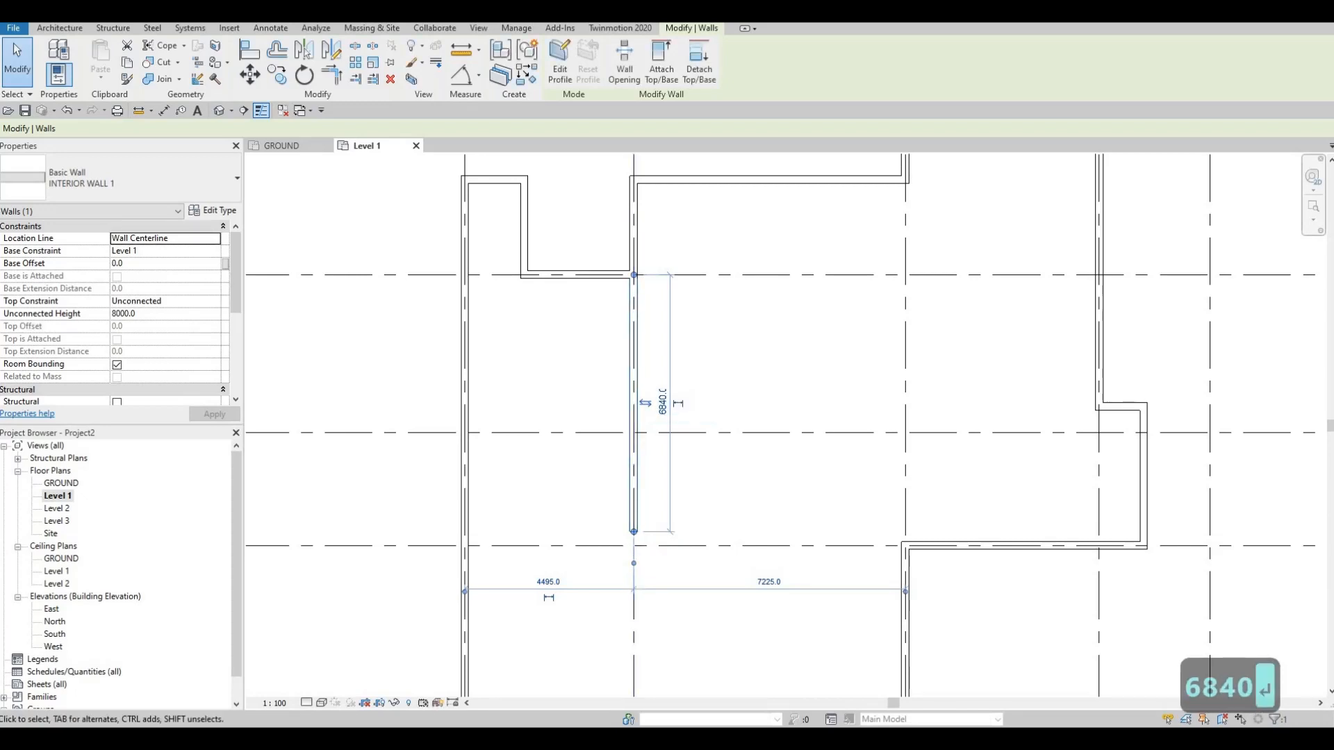
key(F1)
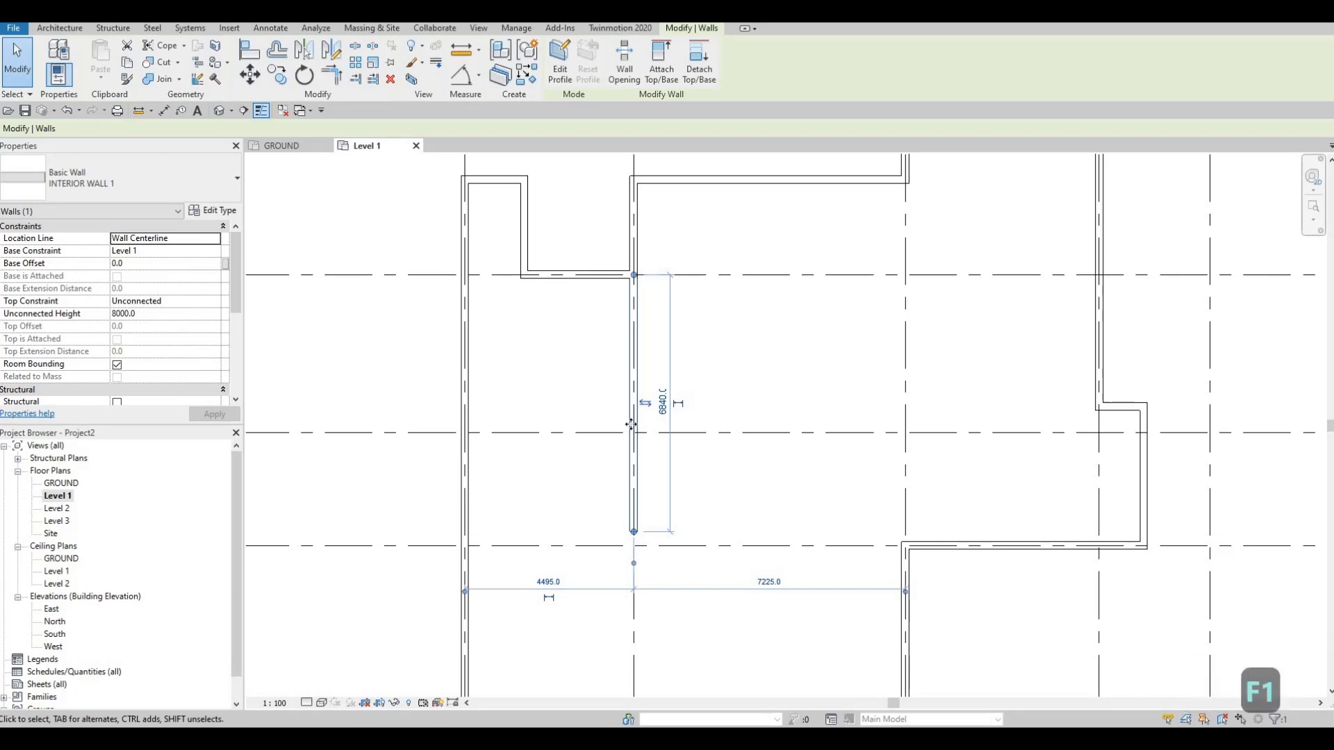
drag(634, 533, 633, 546)
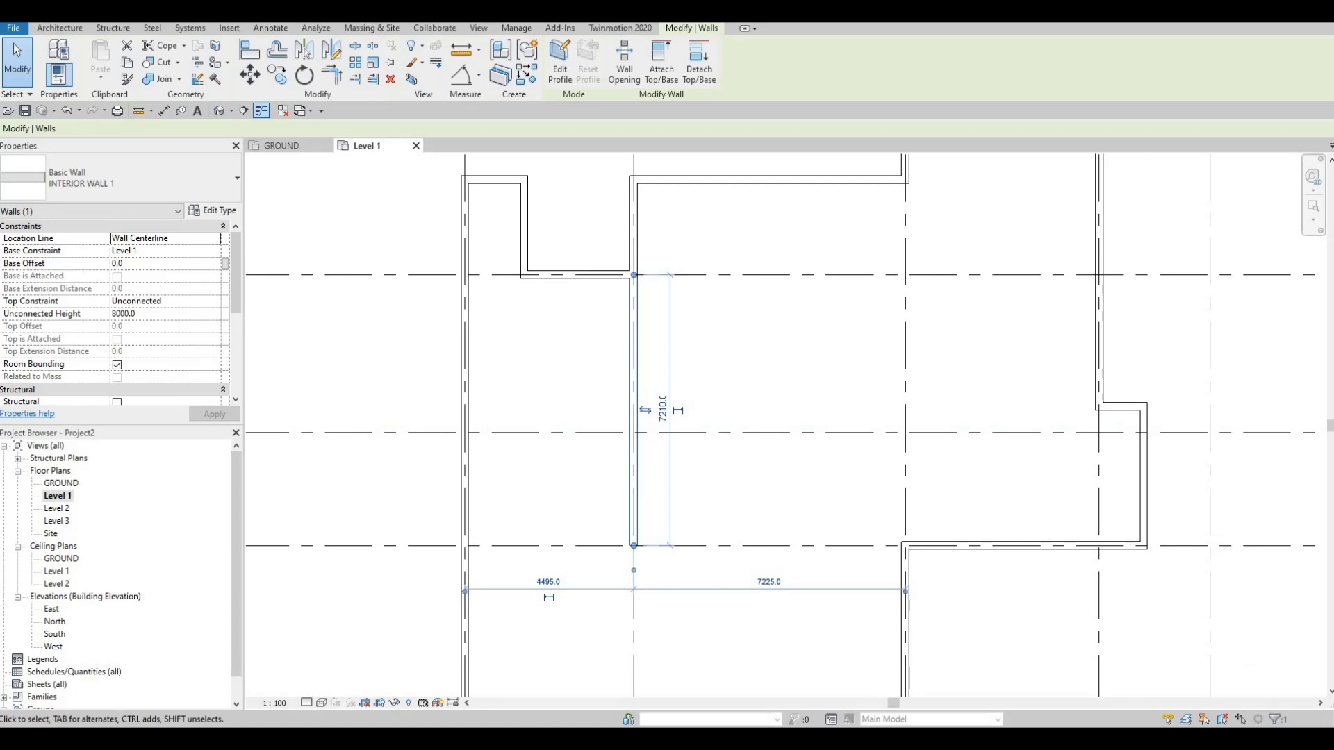
- Calculate 7210 − 1370 in Calculator for the grid 2 interior wall's length
mouse_move(1330, 138)
mouse_down()
mouse_move(686, 37)
mouse_move(696, 68)
mouse_up()
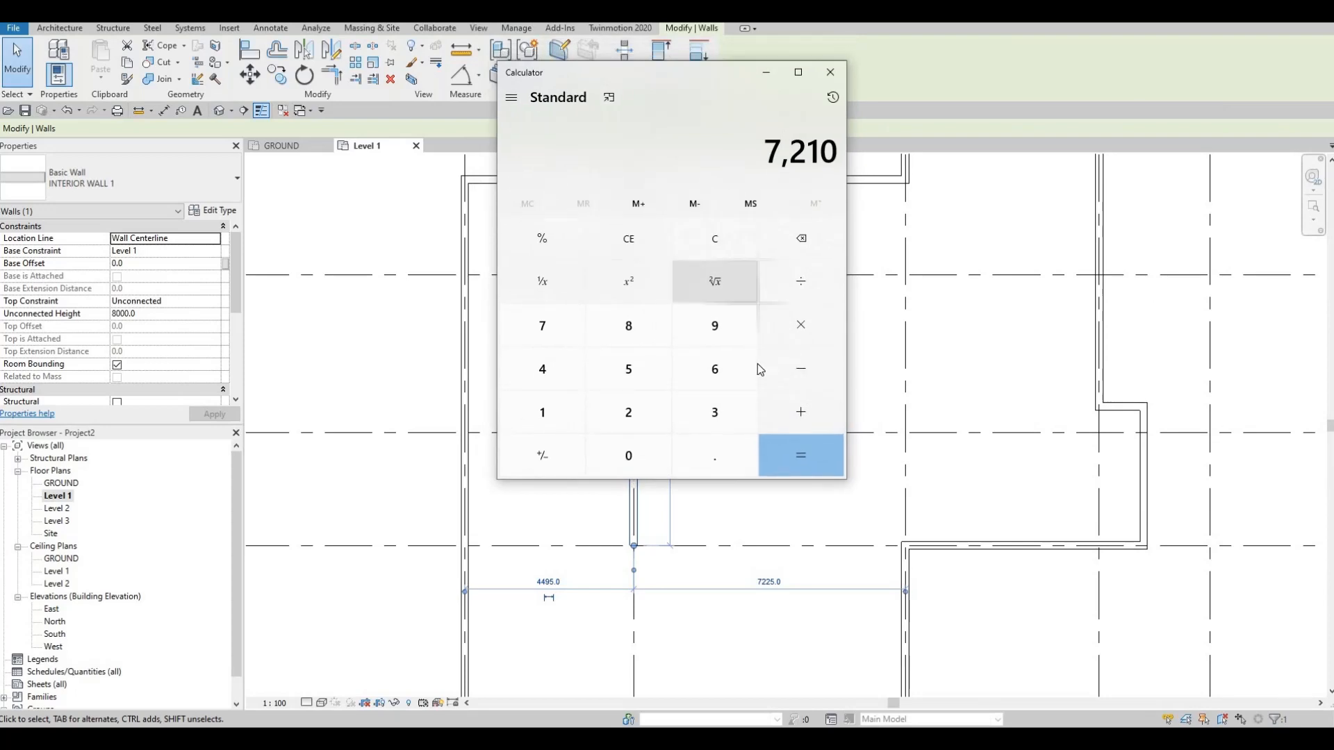
click(767, 368)
click(530, 400)
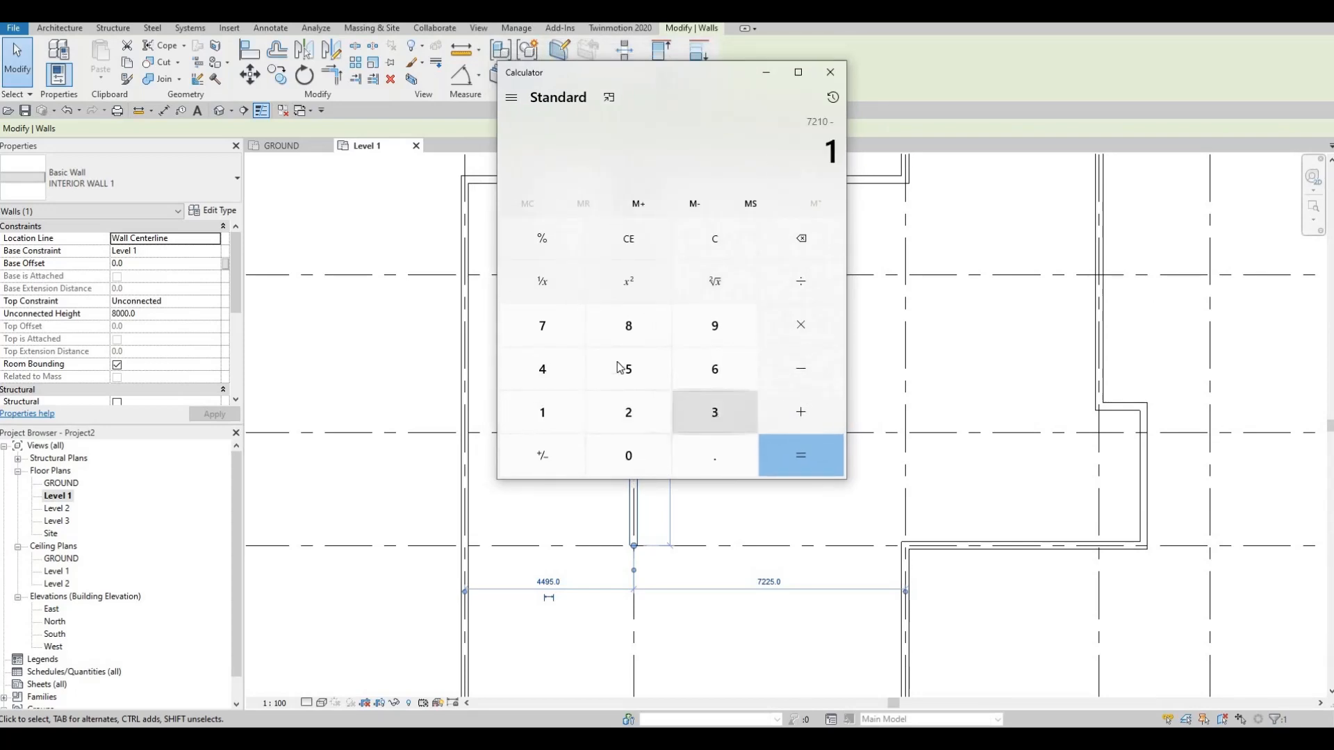
click(714, 412)
click(542, 326)
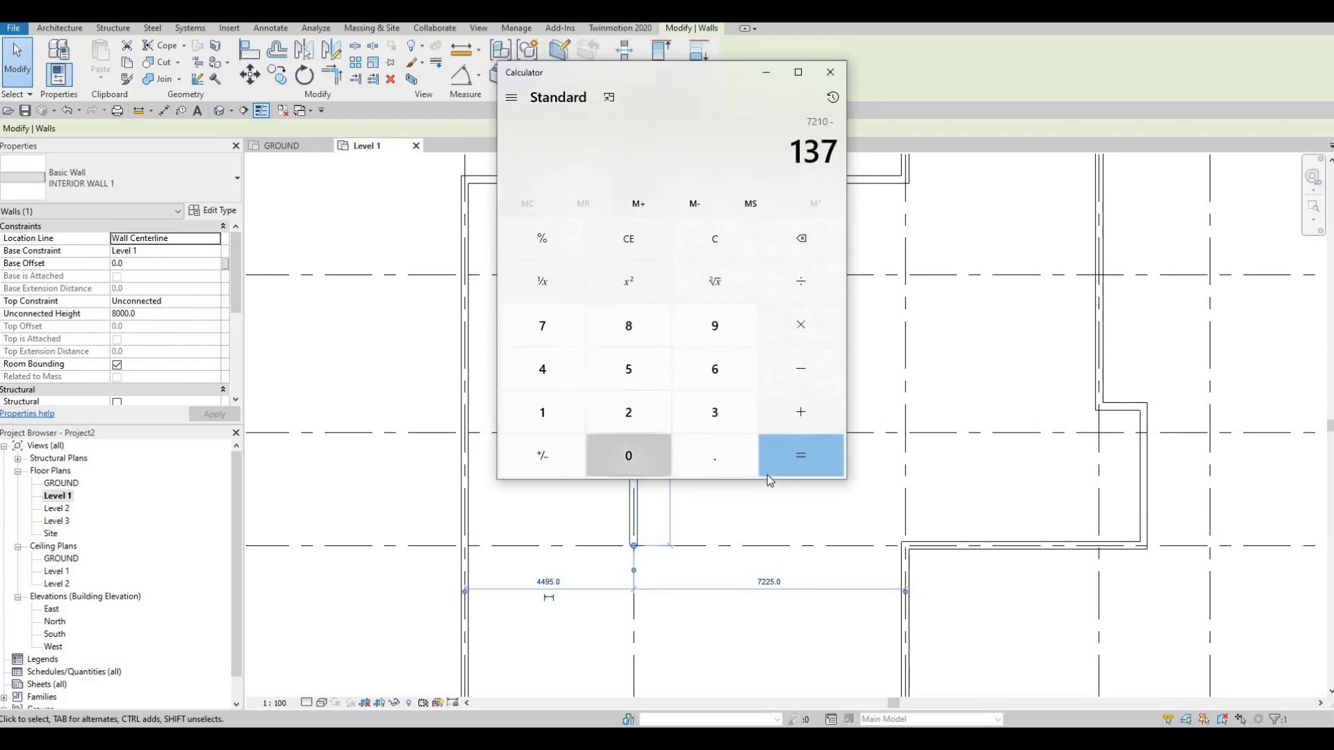
click(629, 455)
click(767, 474)
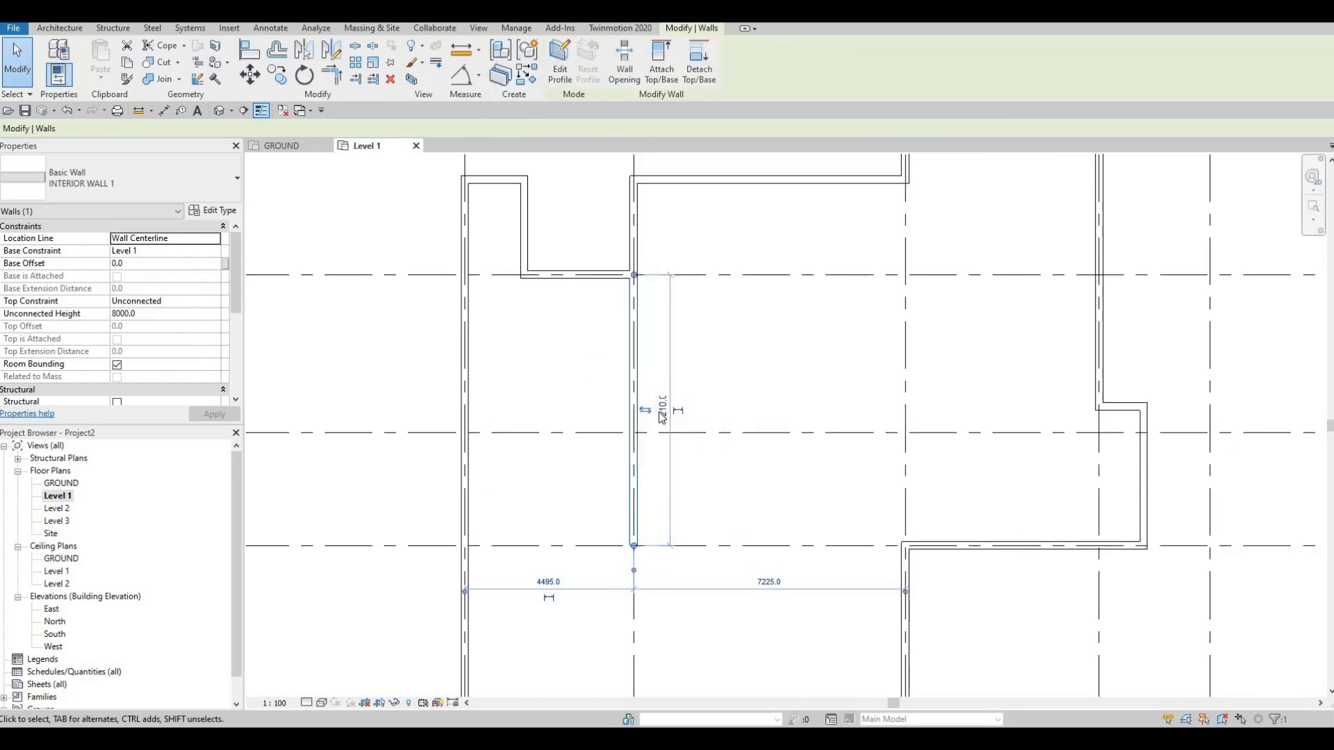
- Set the length of the interior wall along grid 2 to 5840, shortening it from its grid D end
click(663, 410)
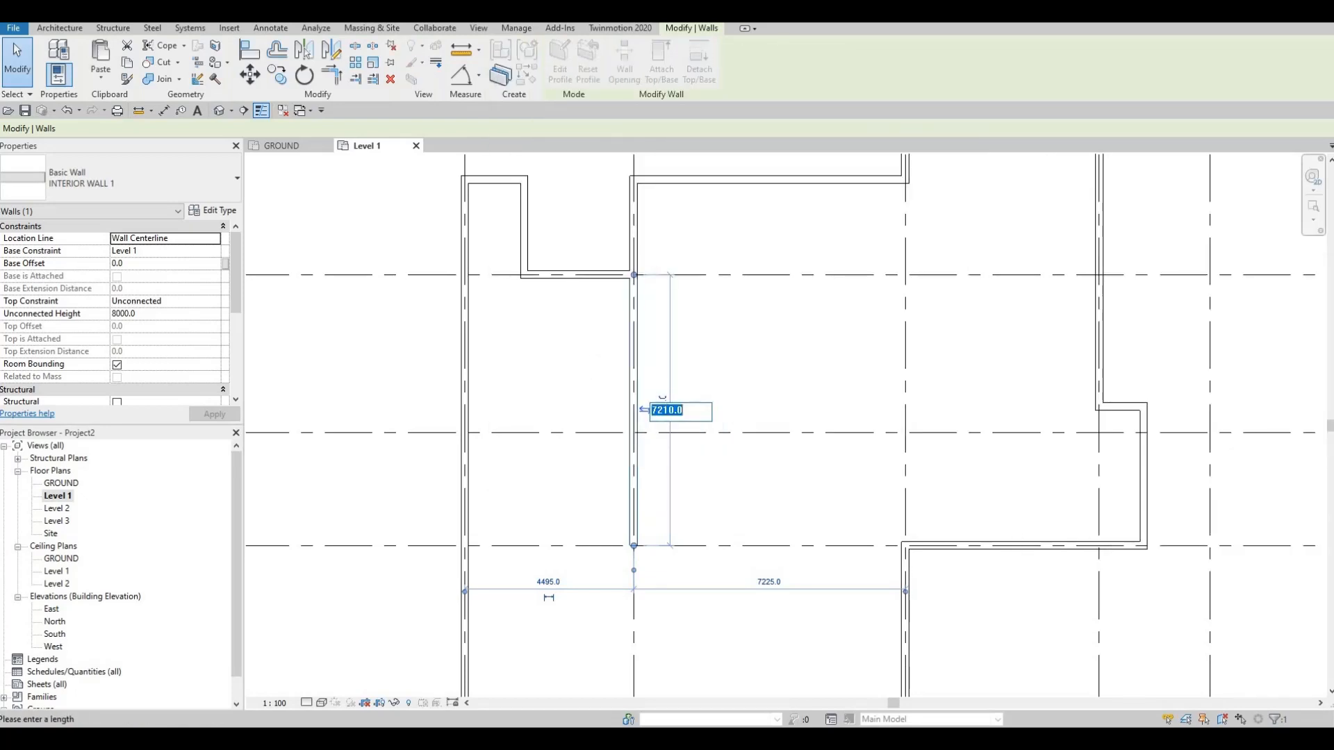
text(5840)
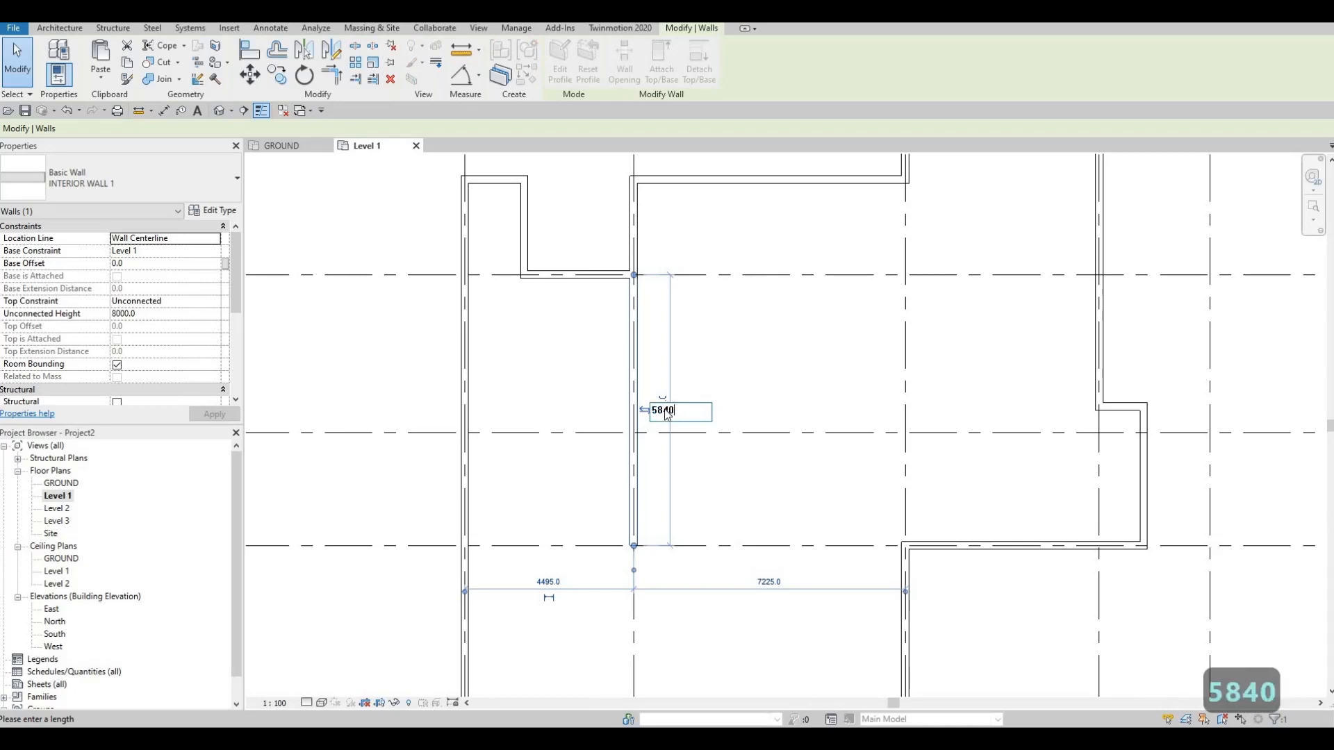
key(Return)
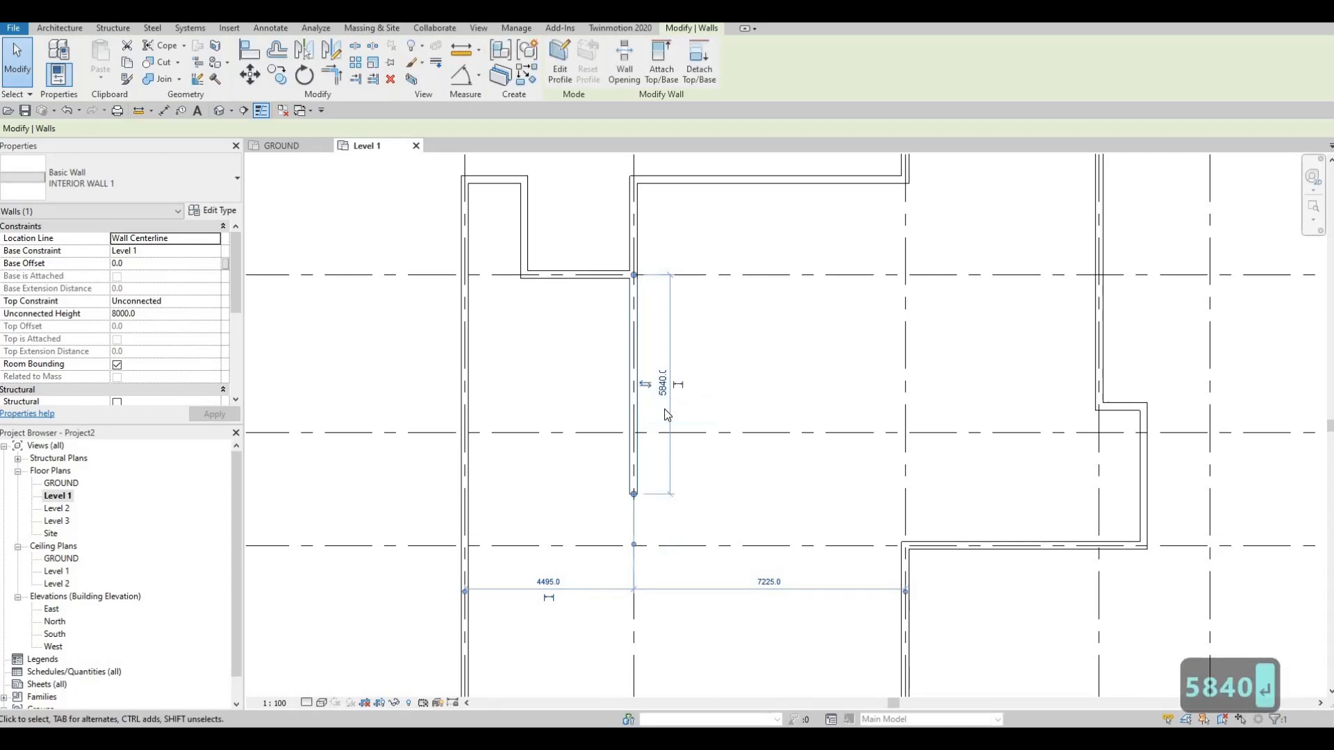
key(Escape)
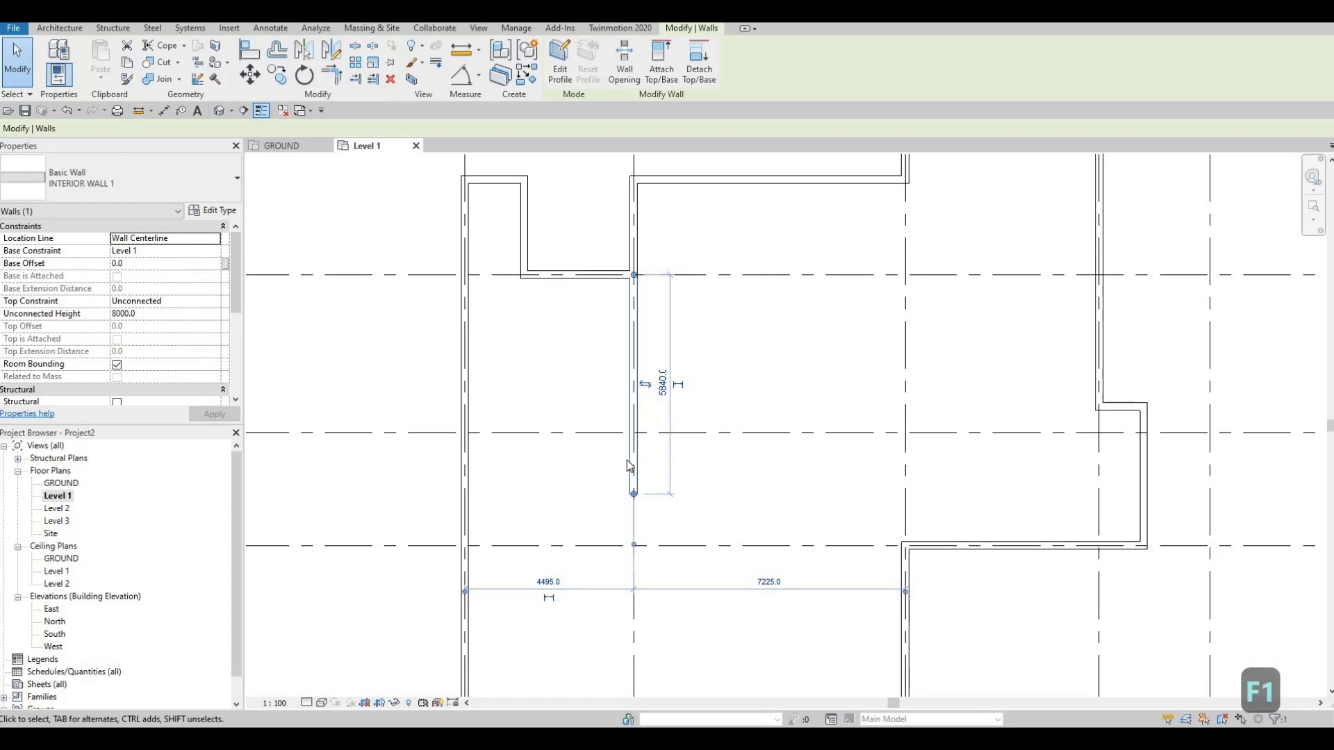
- Draw a matching INTERIOR WALL 1 wall about 9300 long along grid D from the exterior wall at grid 1 towards grid 3
click(634, 464)
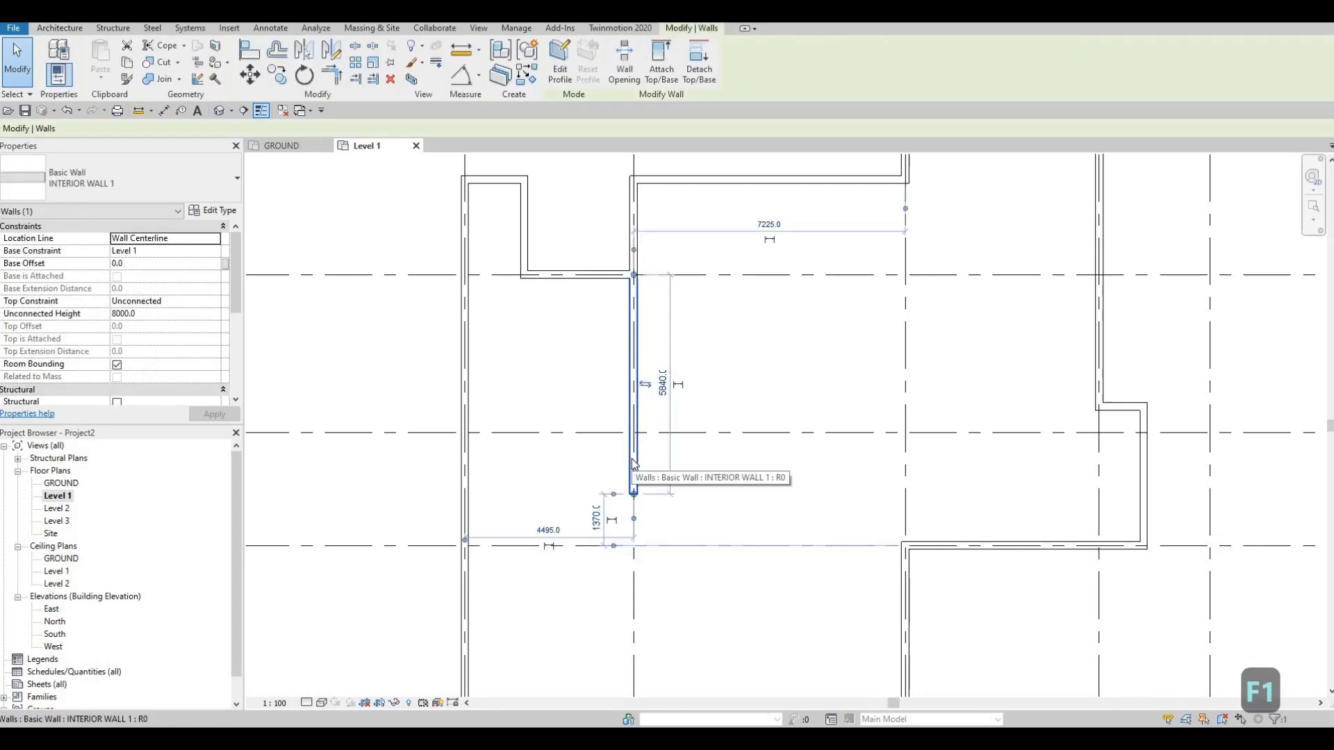
key(c)
key(s)
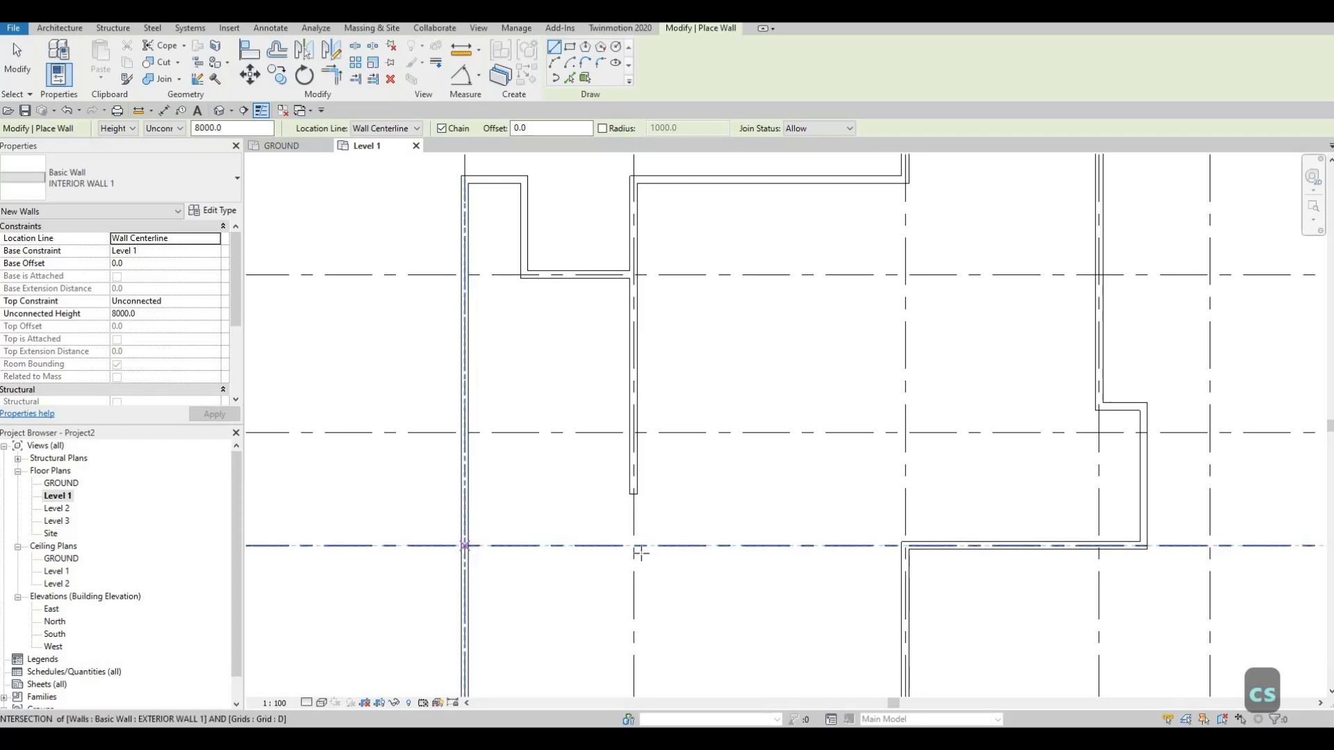
click(466, 546)
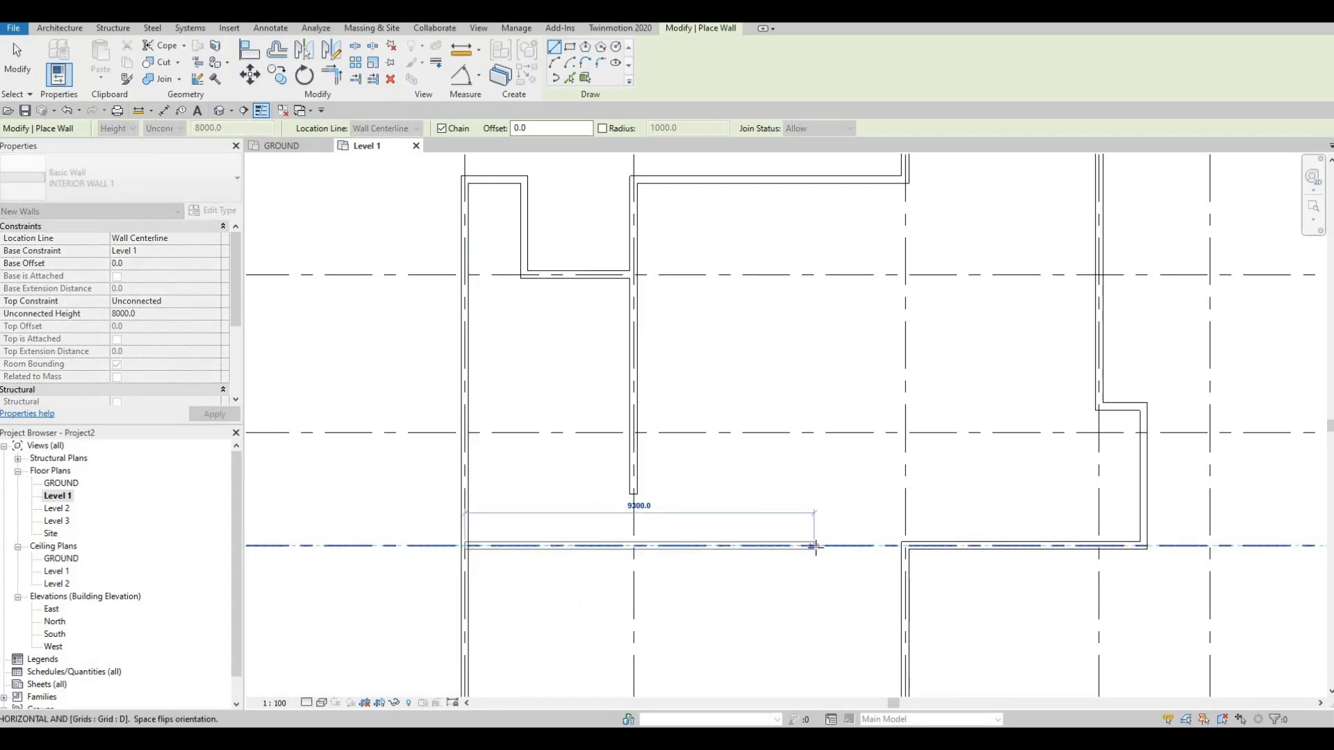
click(814, 546)
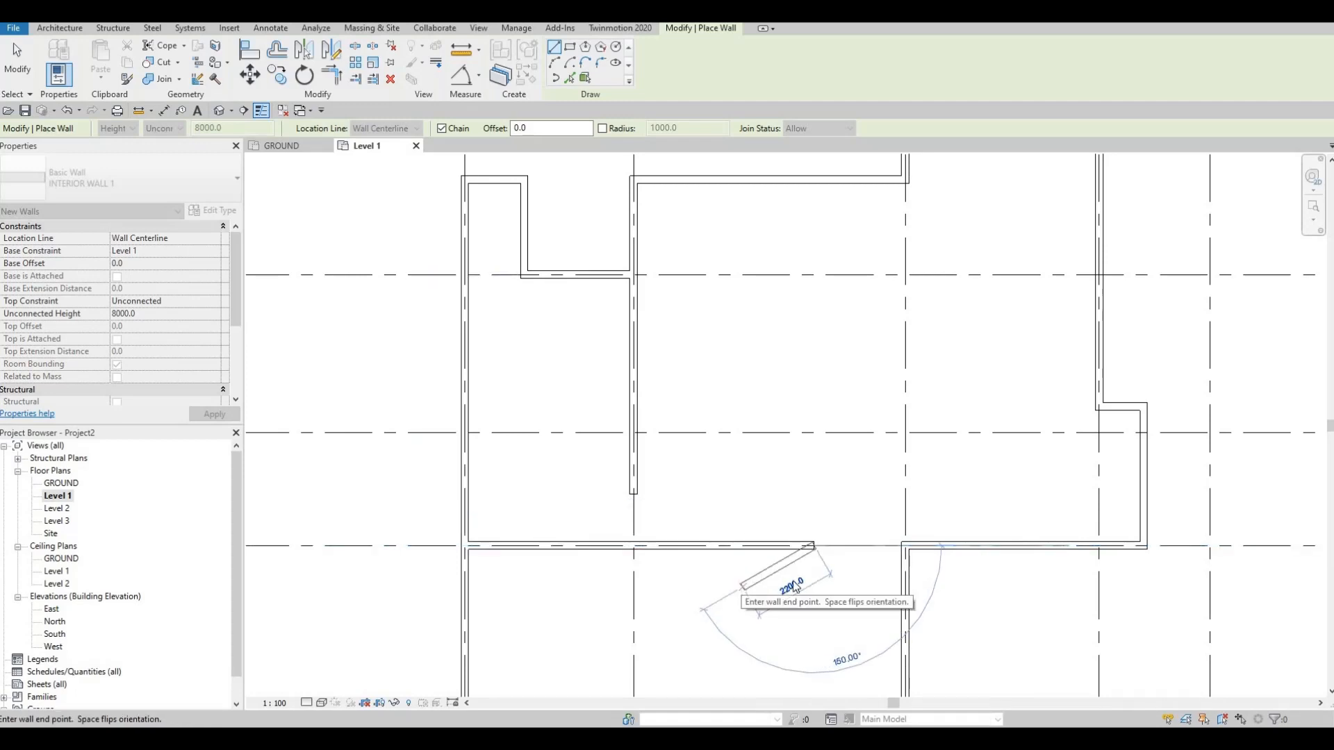
key(Escape)
key(Escape)
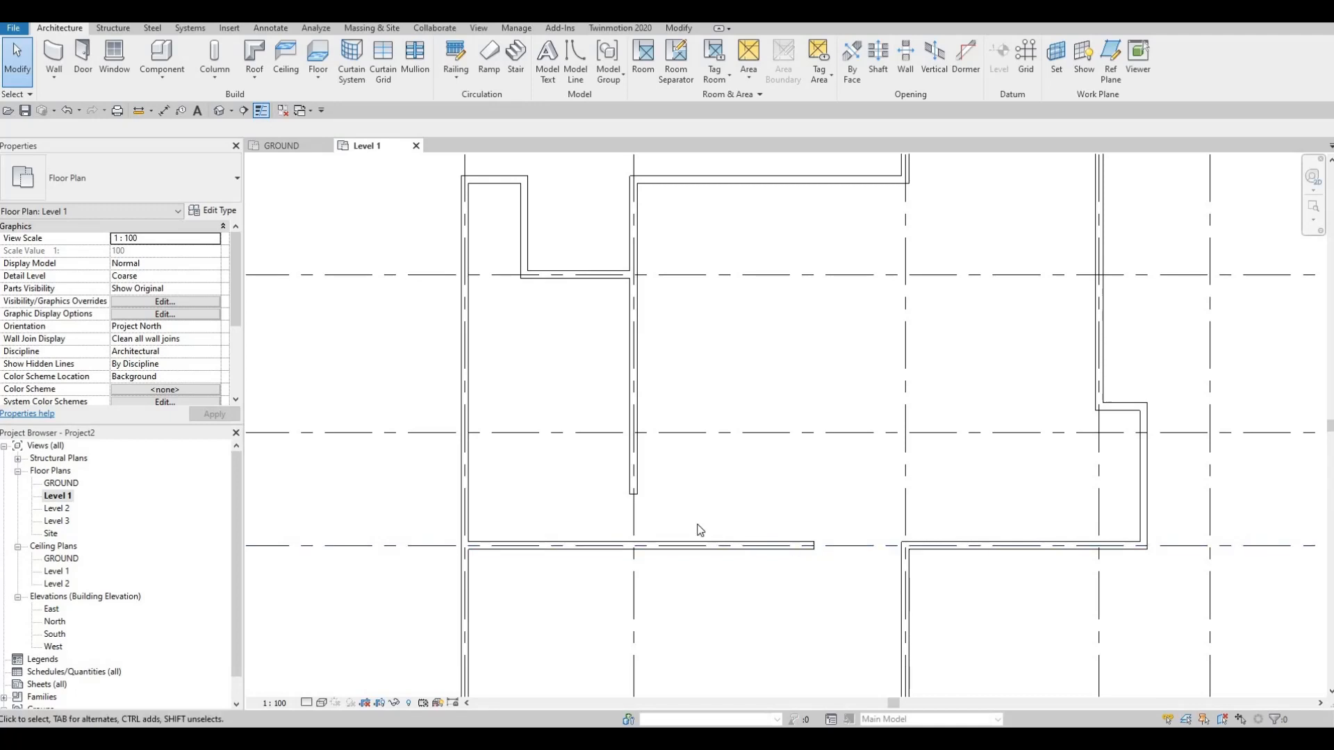
- Draw a matching interior wall 1840 long from the grid 2 wall's lower end towards grid 1, continuing down to the grid D wall
click(635, 479)
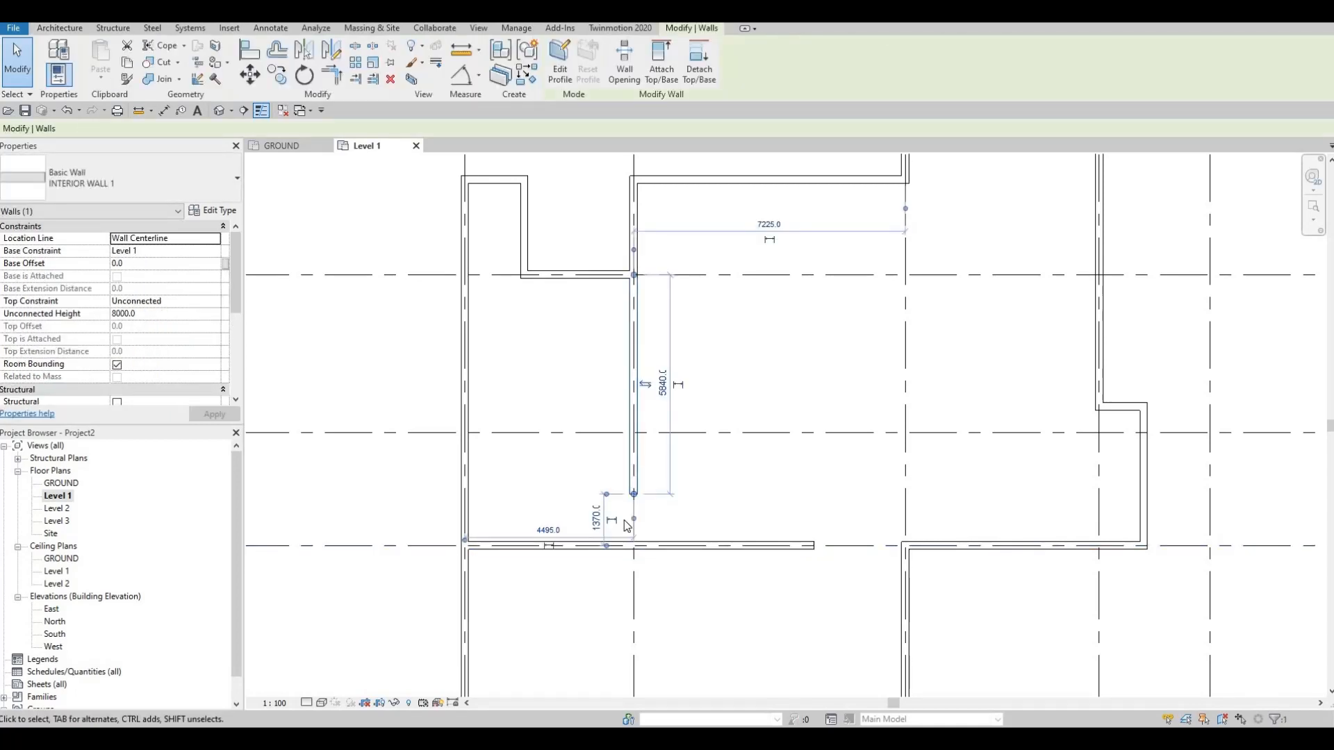
key(c)
key(s)
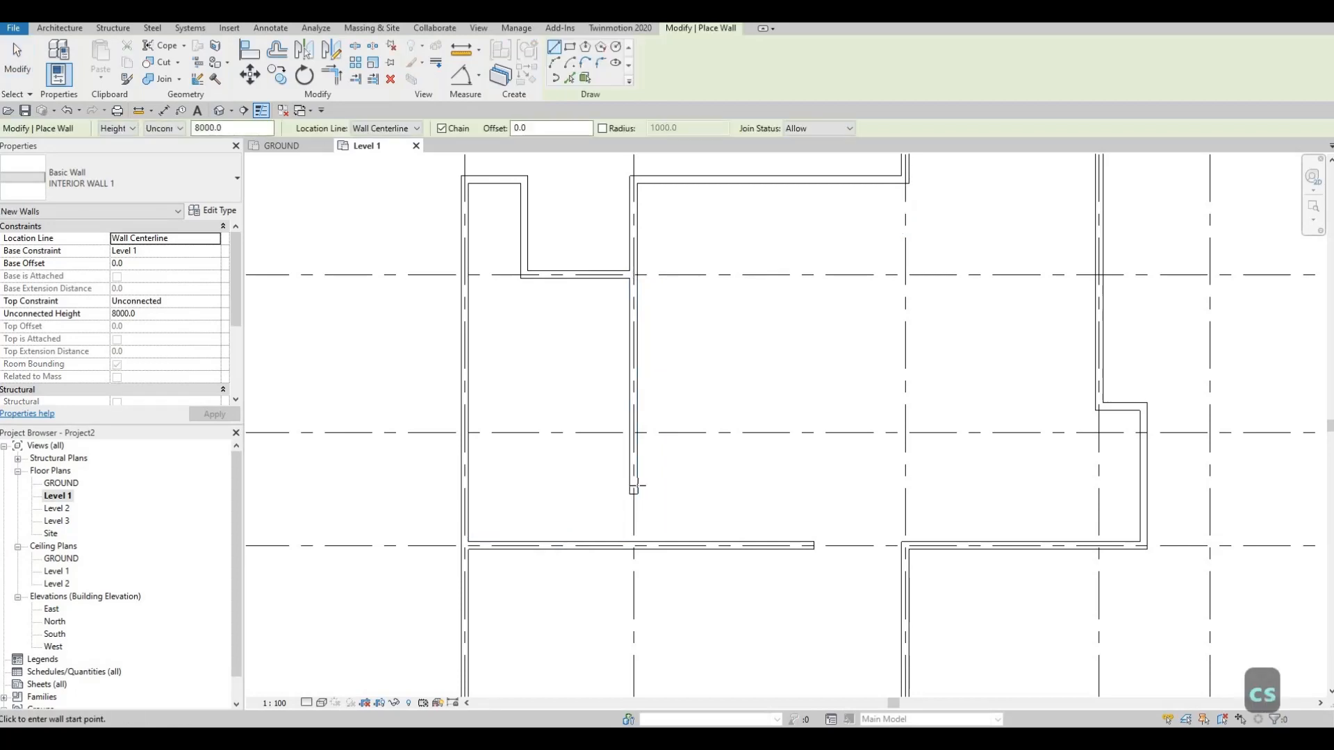
click(633, 492)
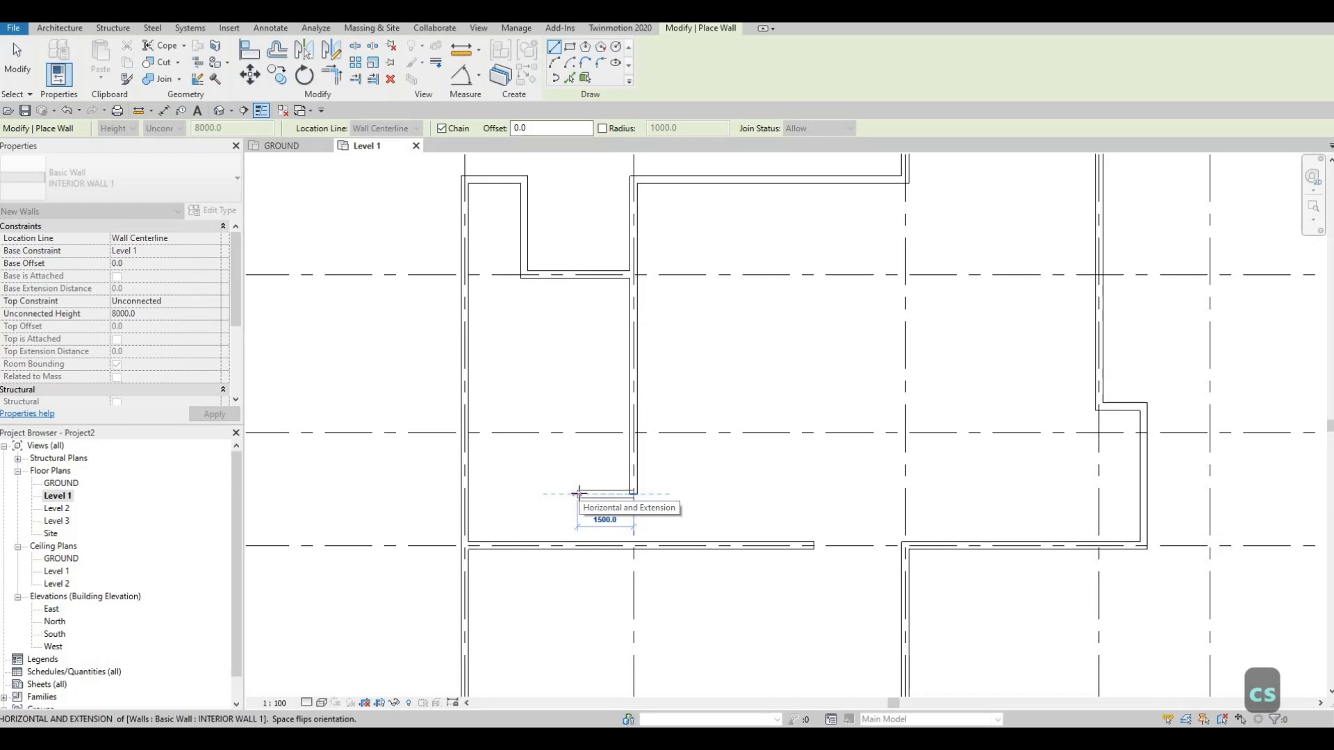
text(18)
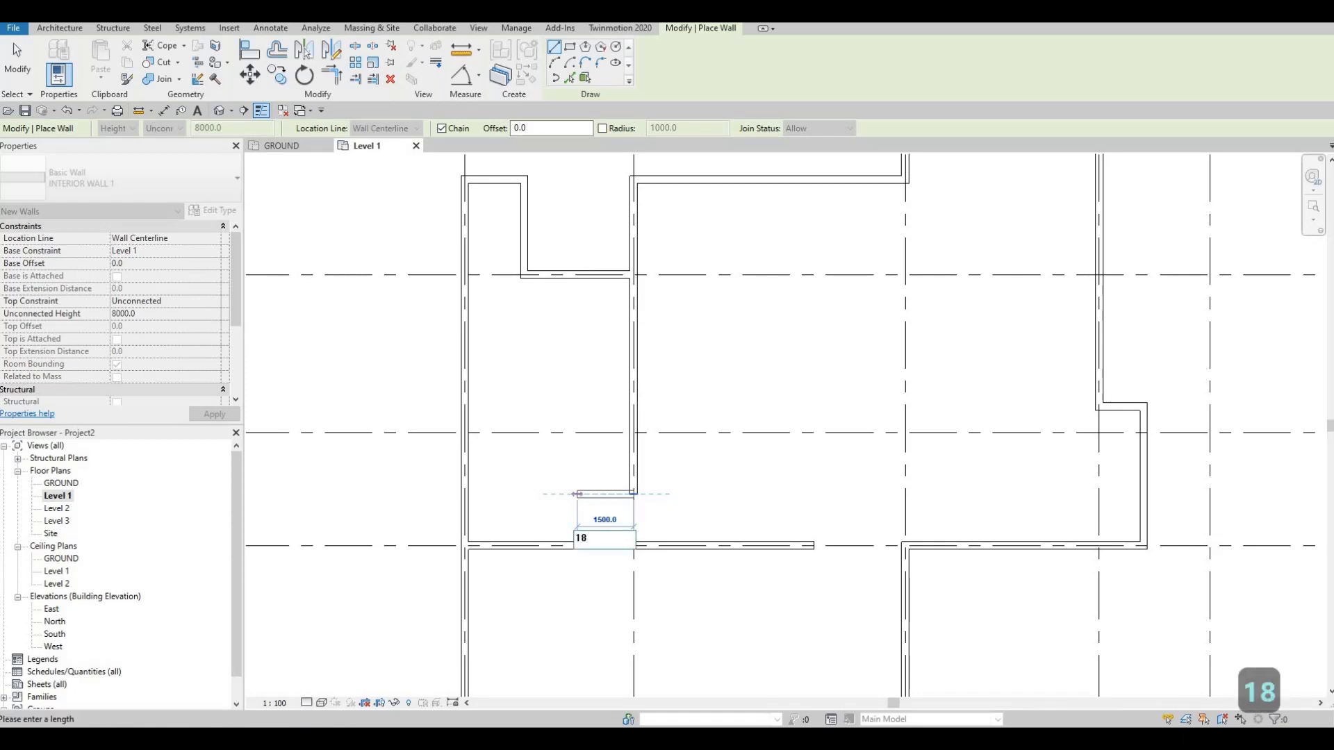
text(40)
key(Return)
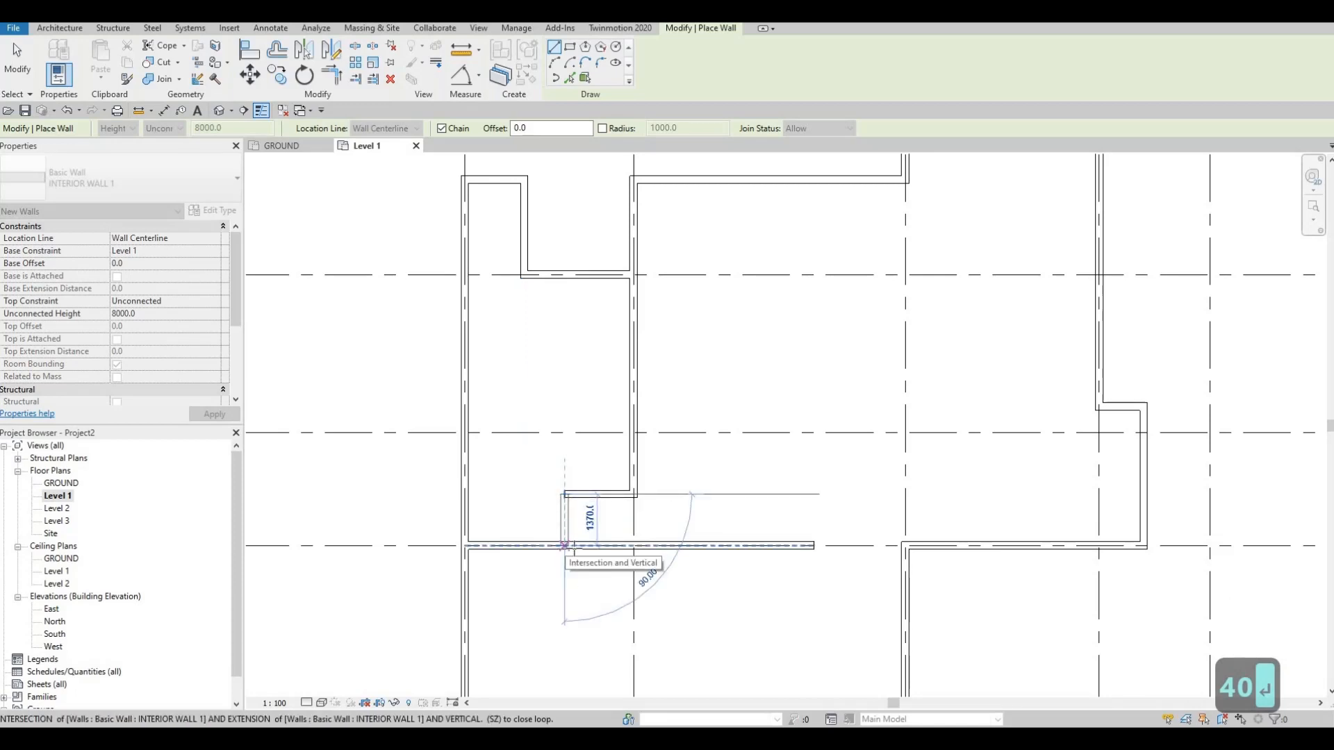
click(564, 545)
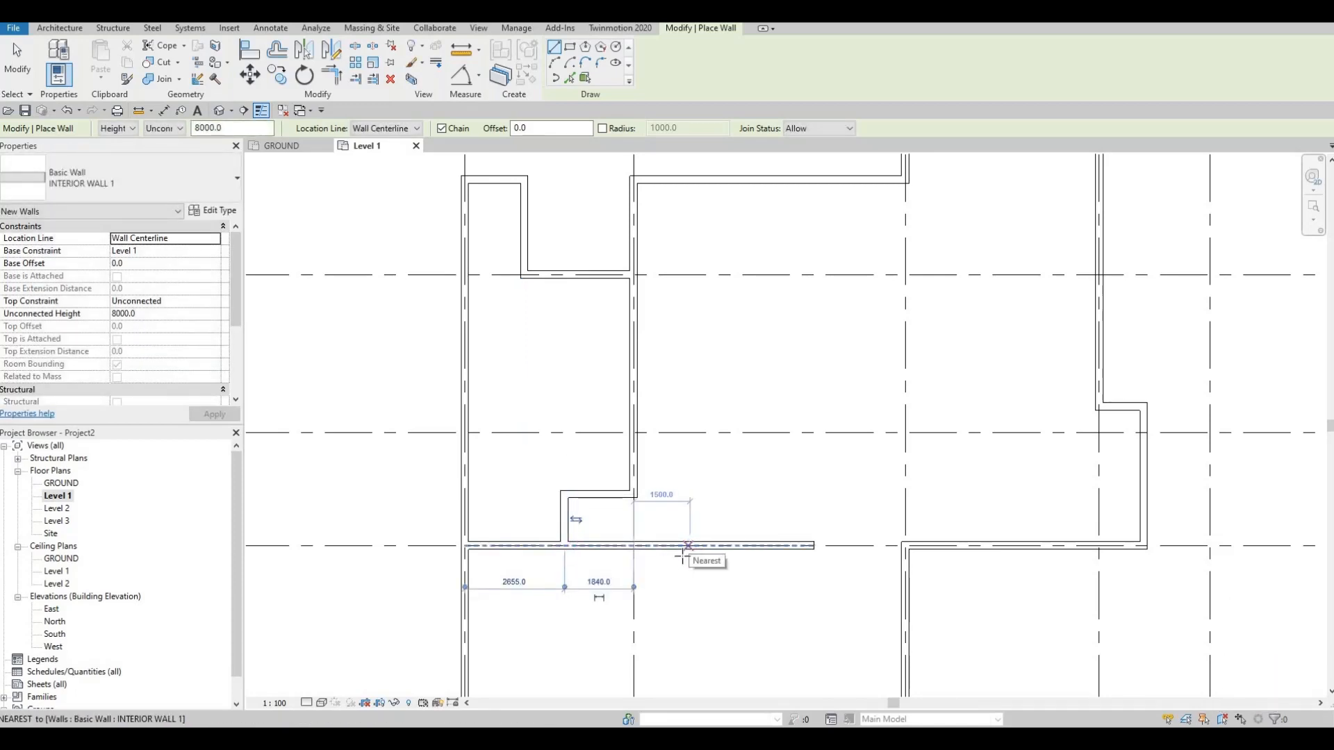
key(Escape)
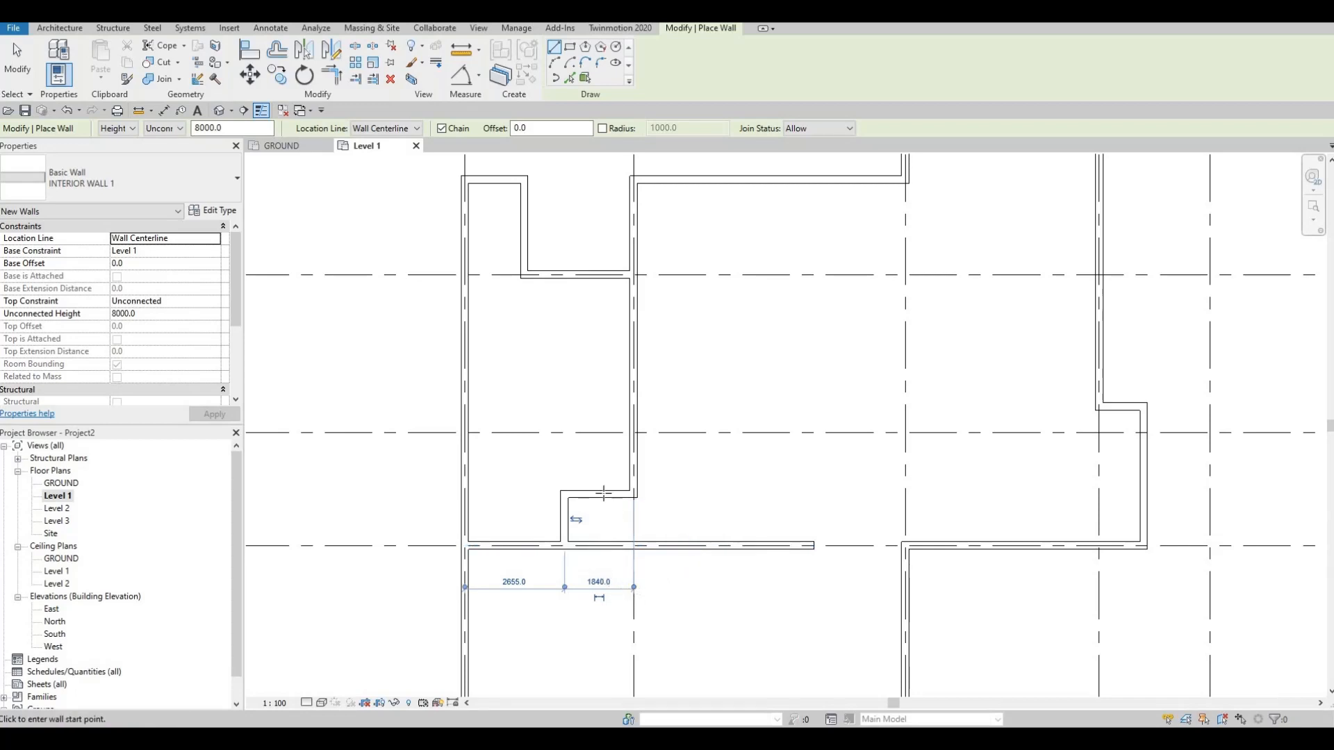
- Draw an INTERIOR WALL 1 wall 1640 down grid 2 from the grid D wall, continuing across to the exterior wall at grid 1
middle_drag(609, 545, 614, 477)
middle_drag(628, 528, 633, 484)
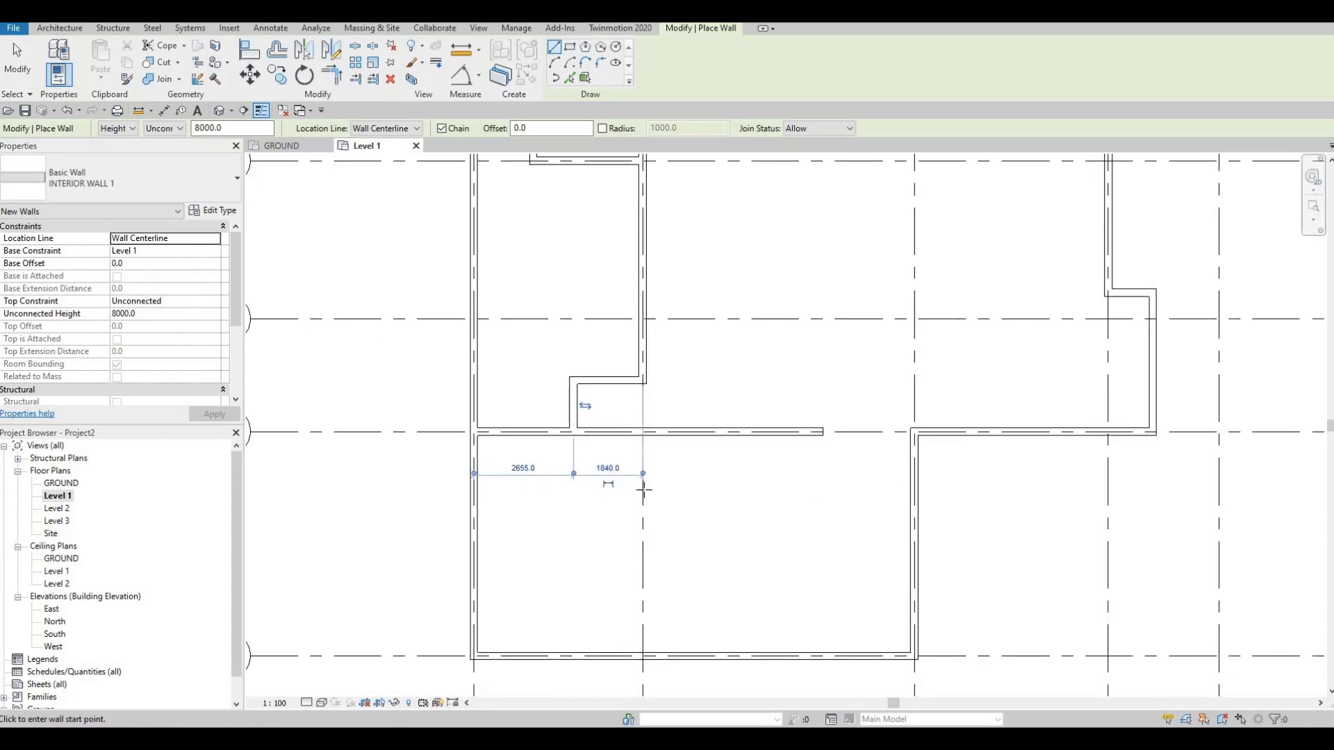
click(645, 431)
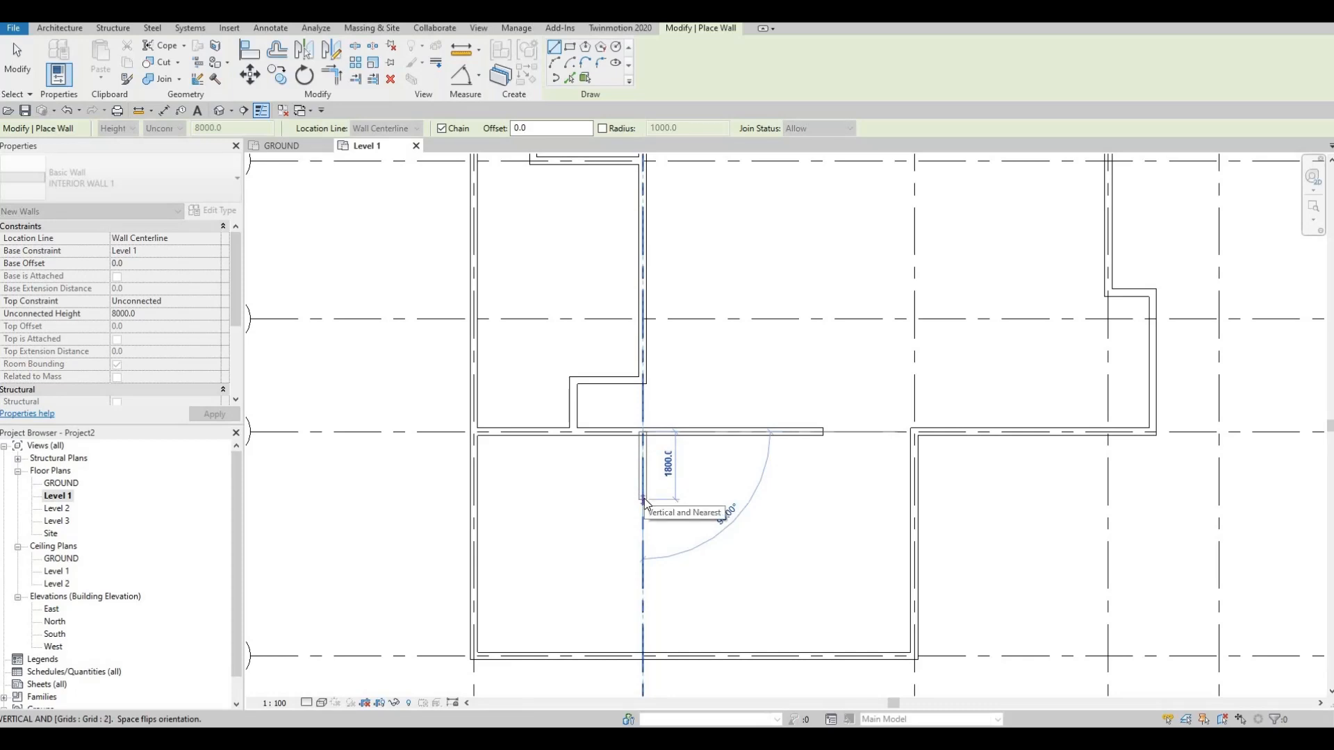
text(16)
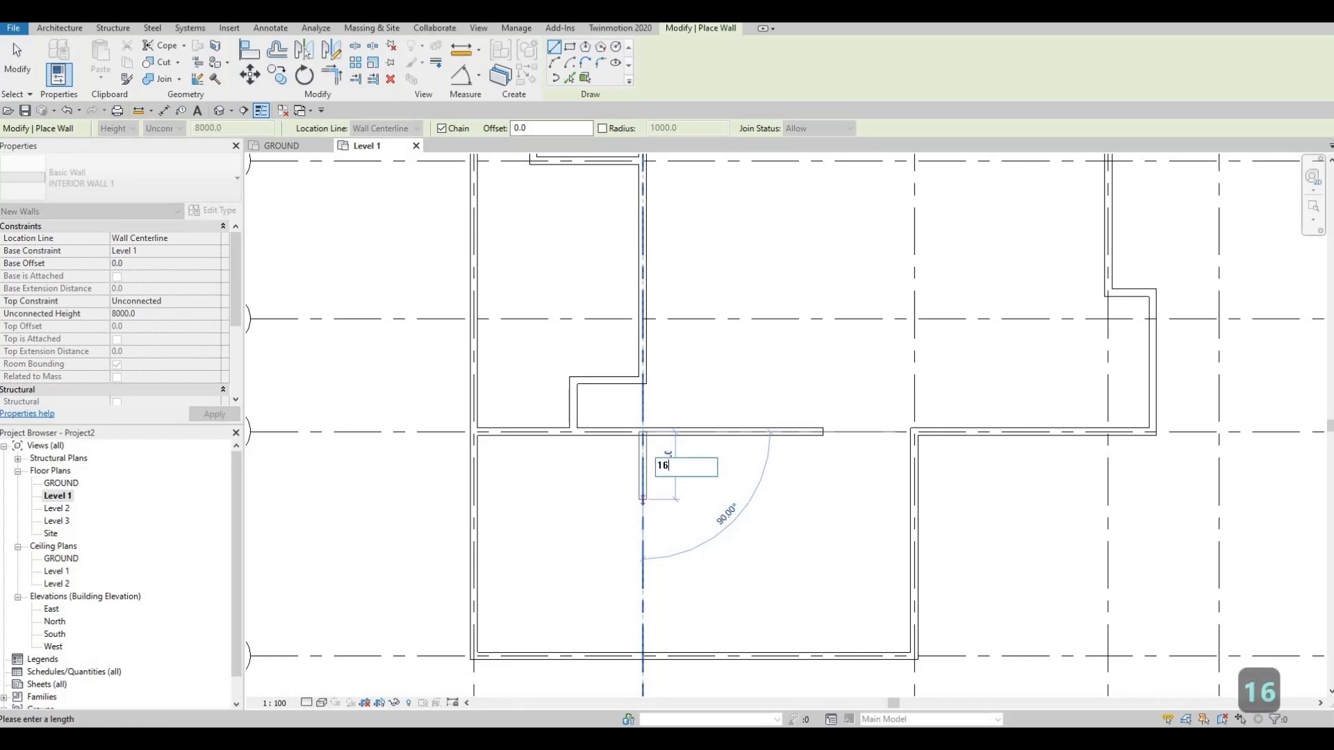
text(40)
key(Return)
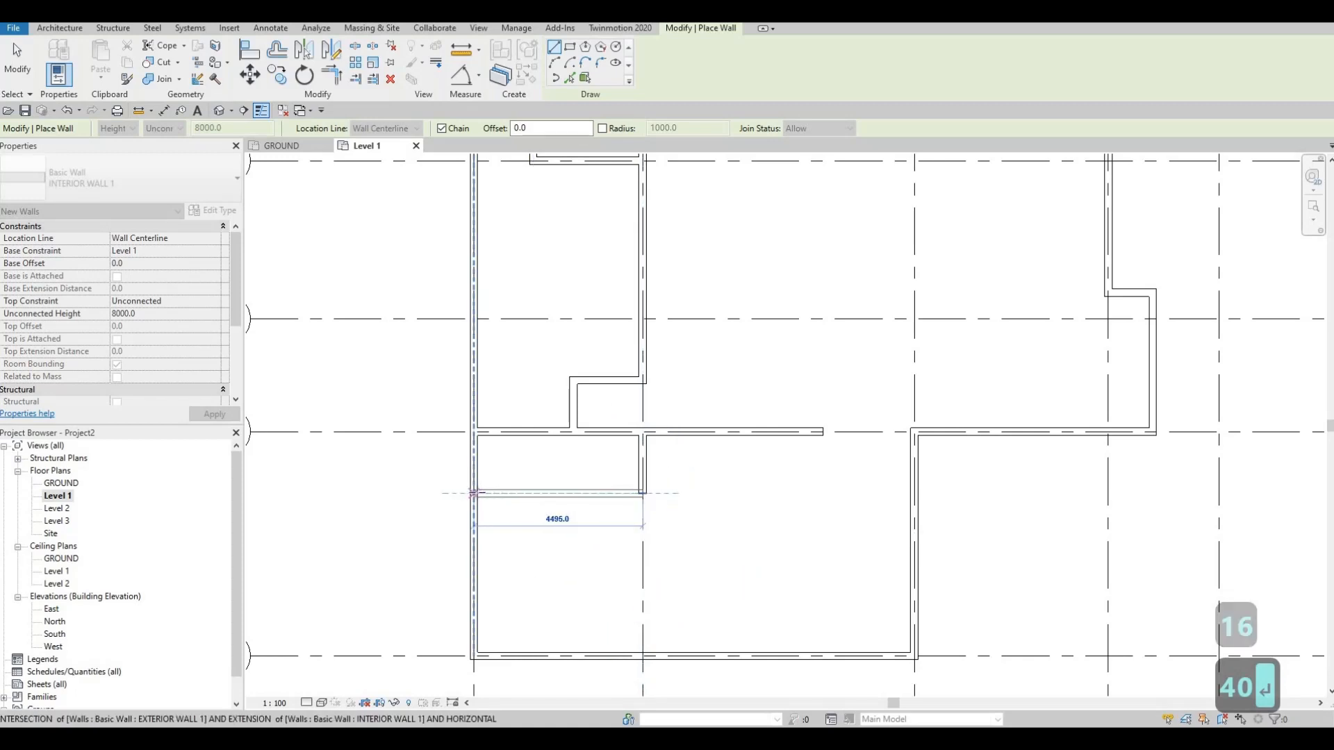
click(475, 493)
key(Escape)
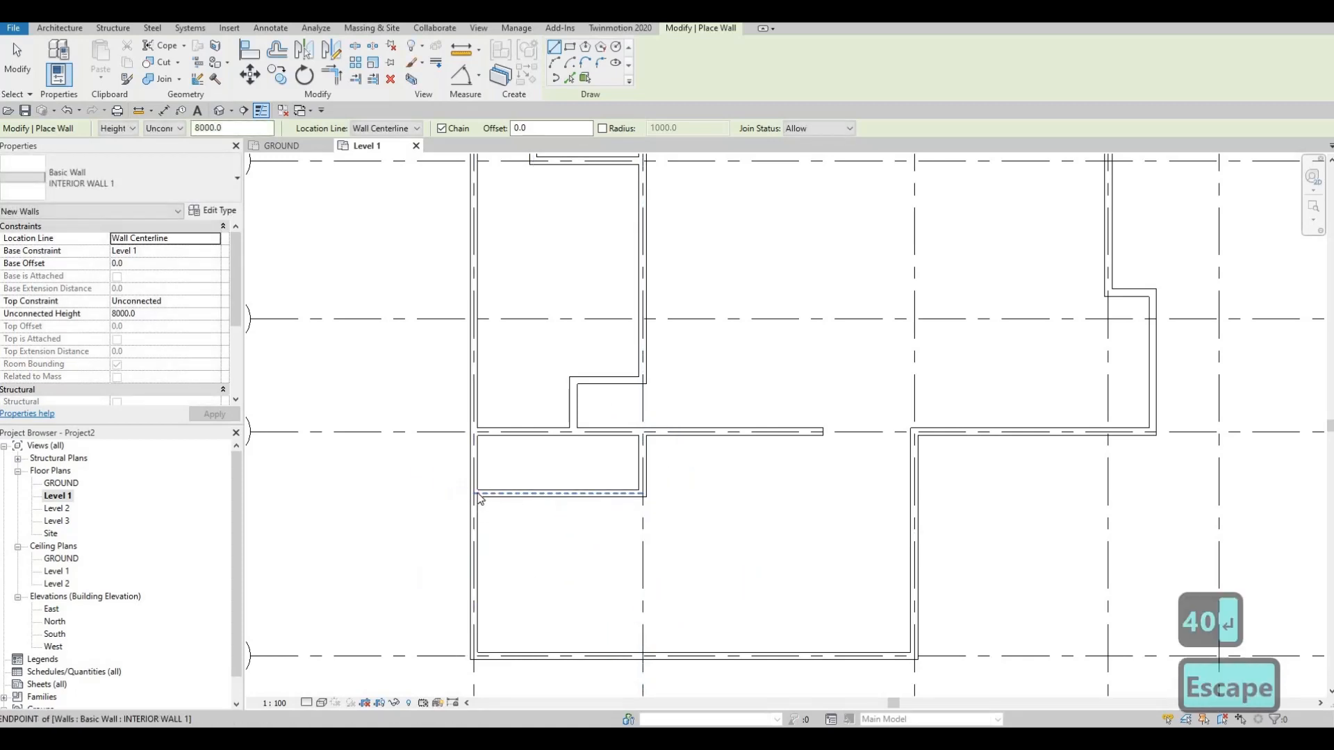
key(Escape)
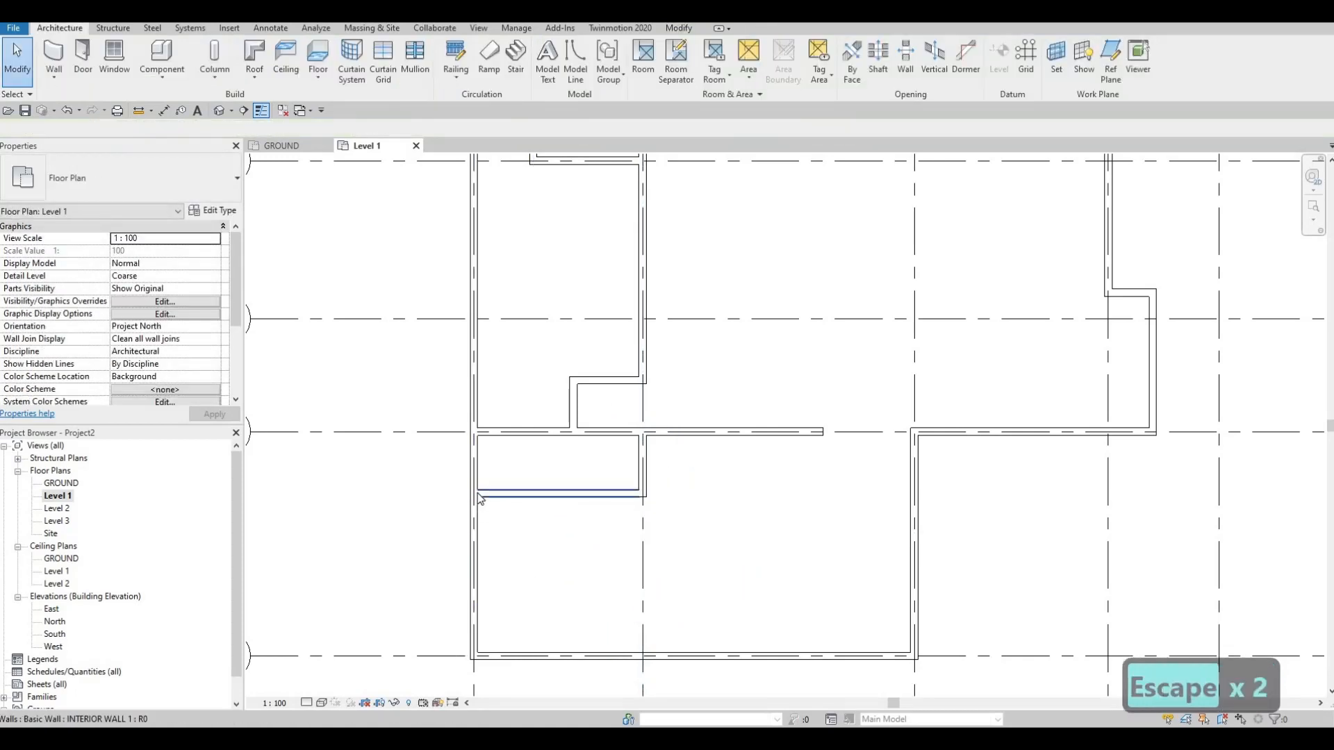
- Extend the short vertical interior wall between grids 1 and 2 down past grid D to the new horizontal wall
click(576, 425)
drag(574, 432, 575, 497)
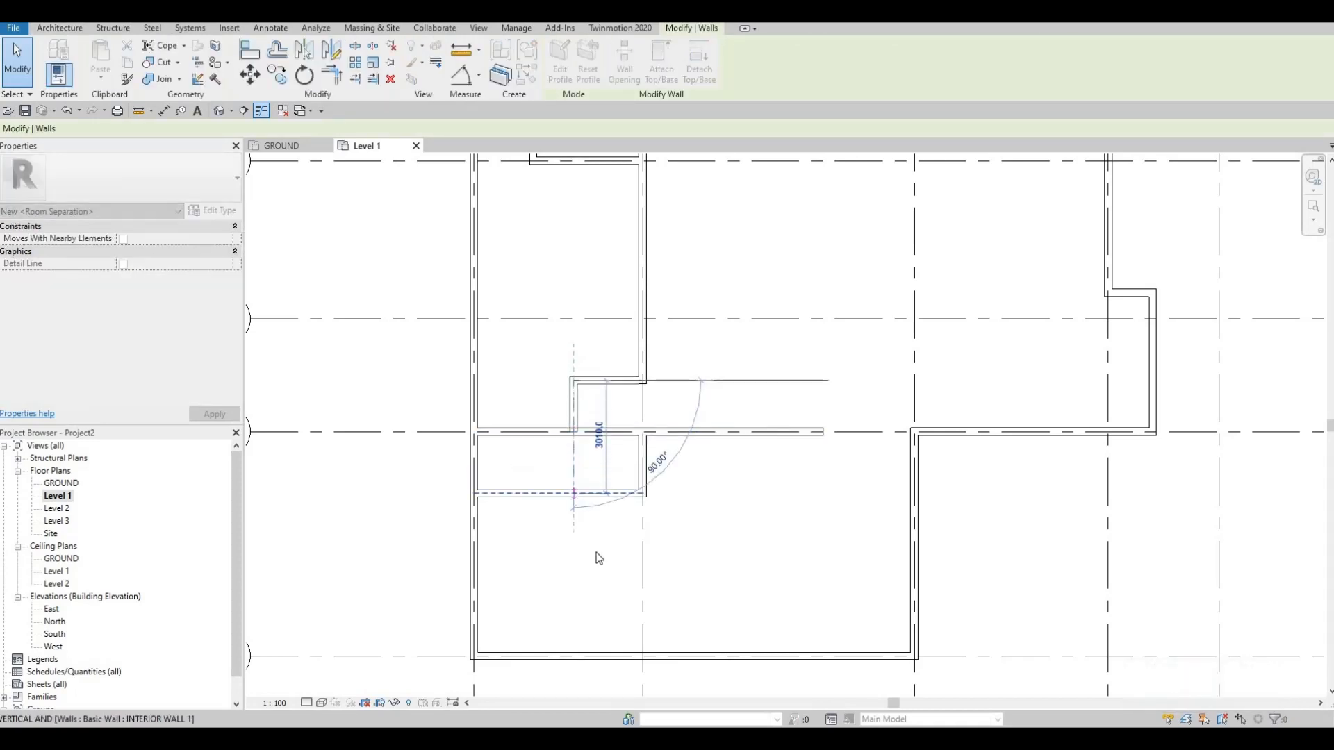
key(Escape)
key(Escape)
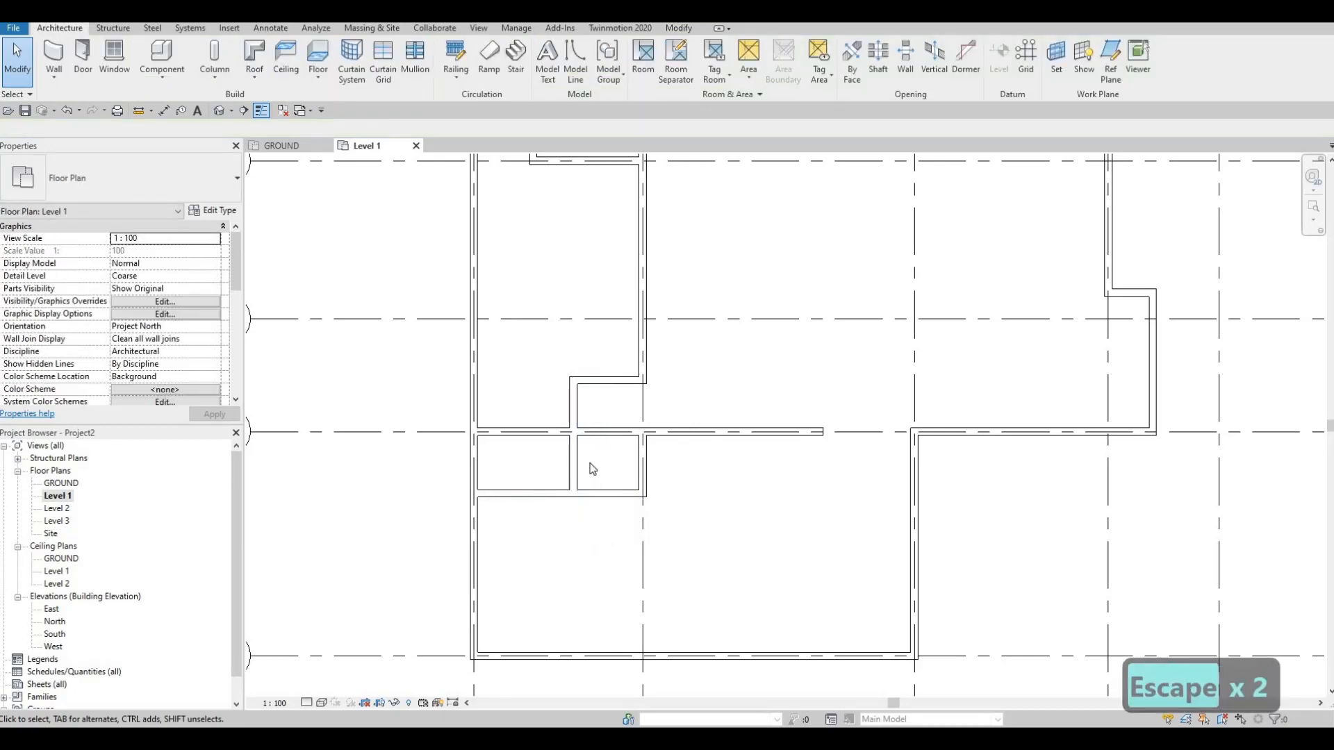
scroll(592, 469, down, 2)
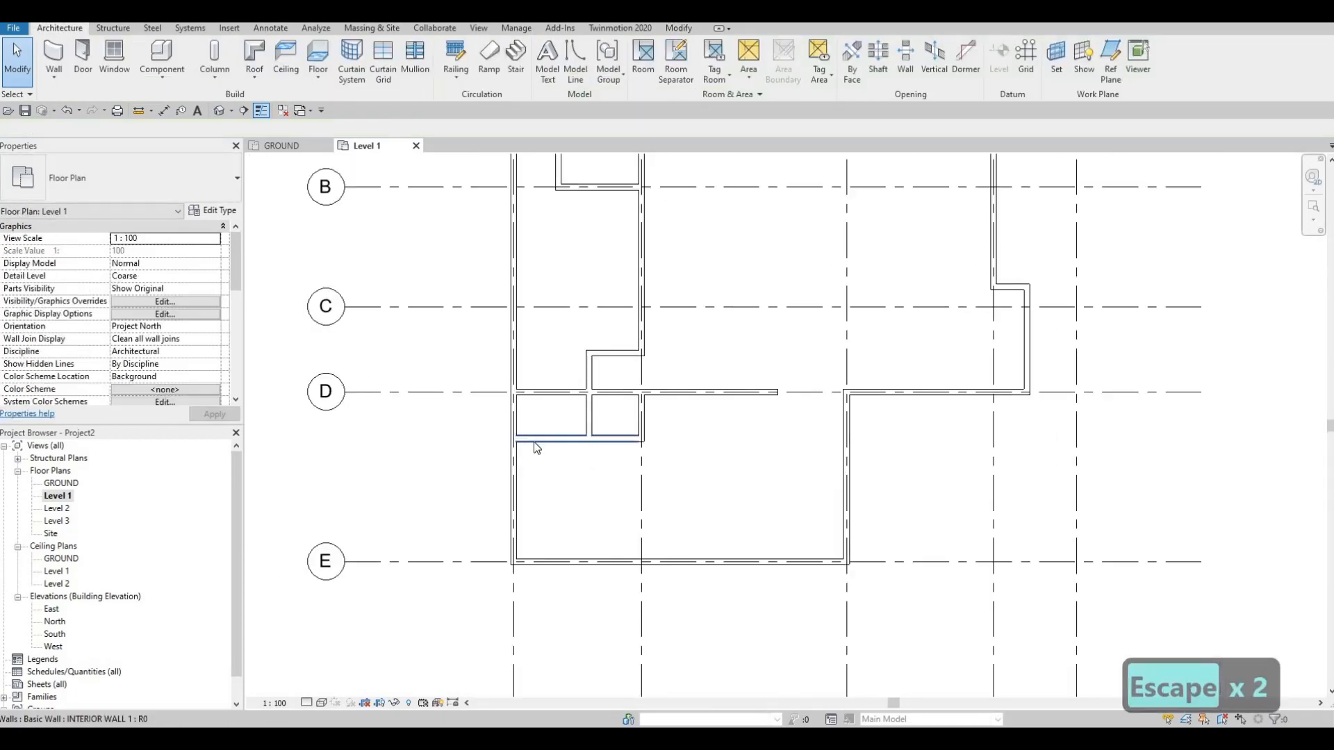
scroll(611, 403, down, 1)
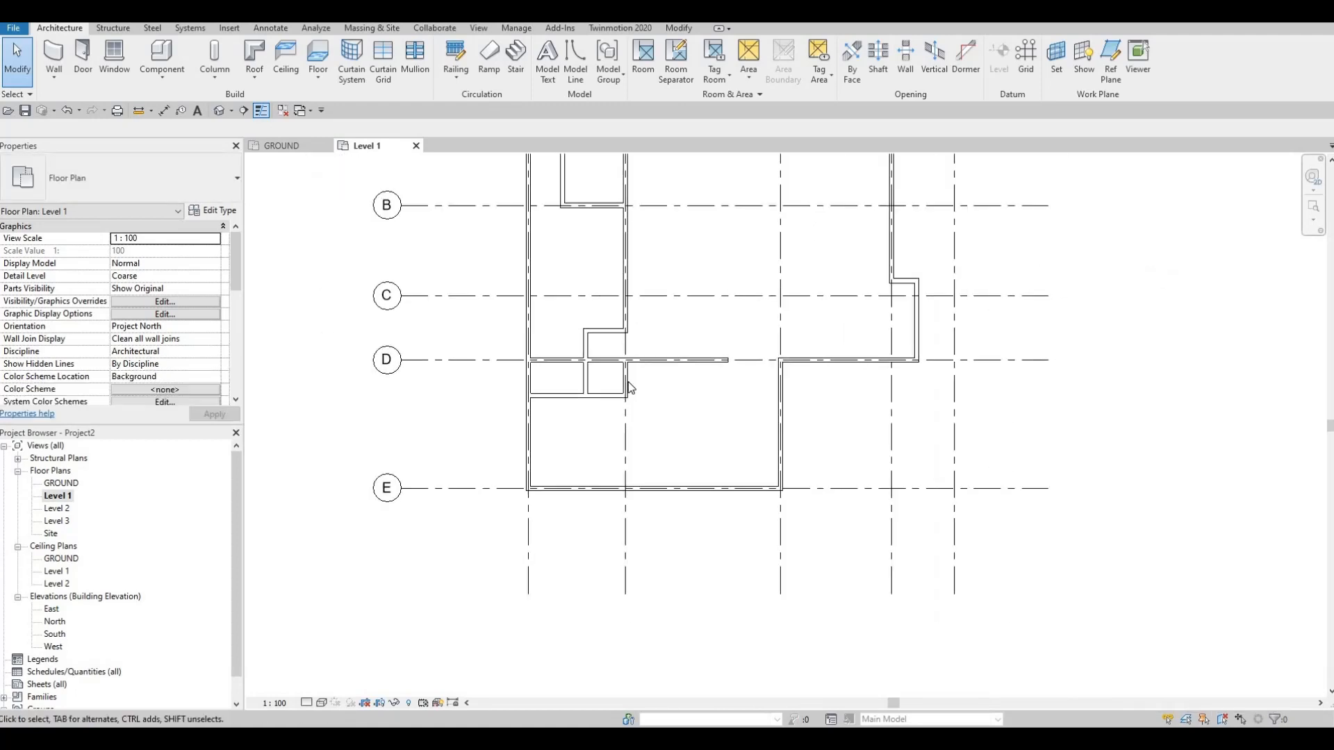
click(629, 397)
drag(625, 395, 618, 405)
key(Escape)
key(Escape)
- Change the type of the horizontal wall just below grid D, between grids 1 and 2, to EXTERIOR WALL 1
click(616, 399)
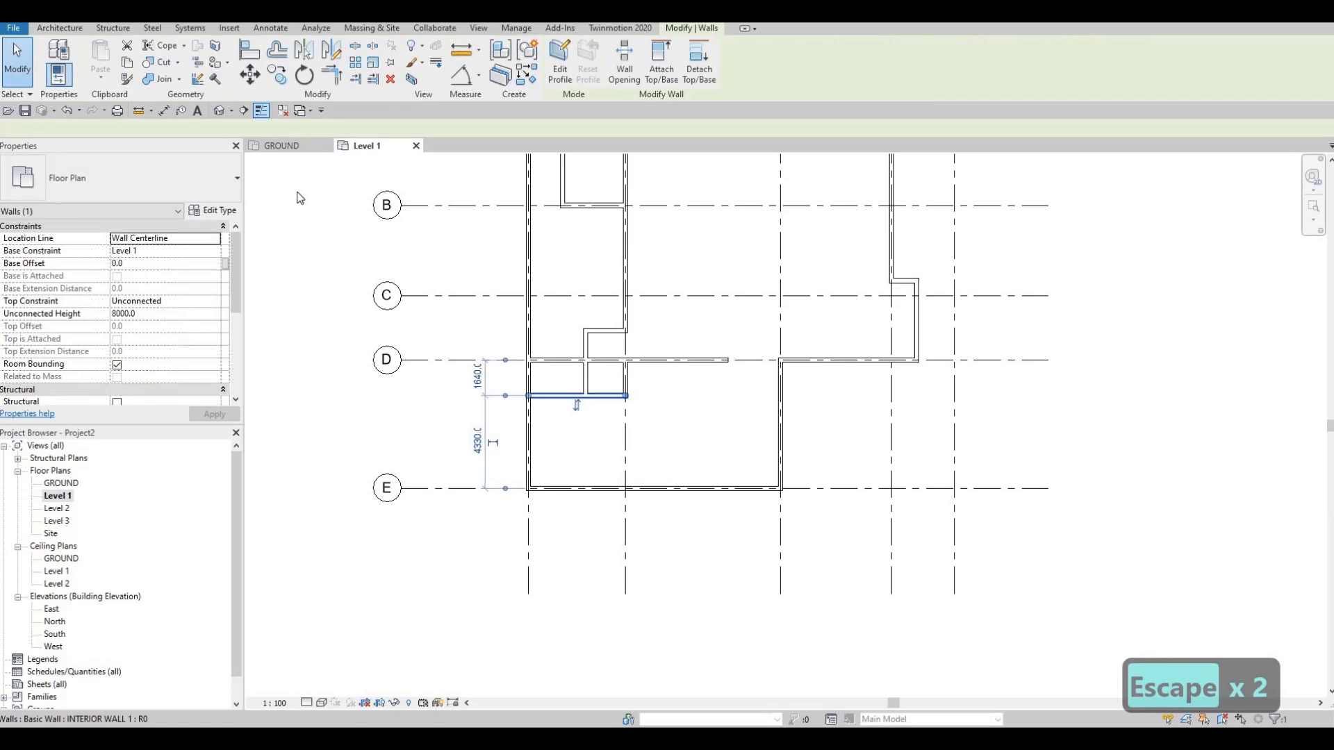
click(193, 186)
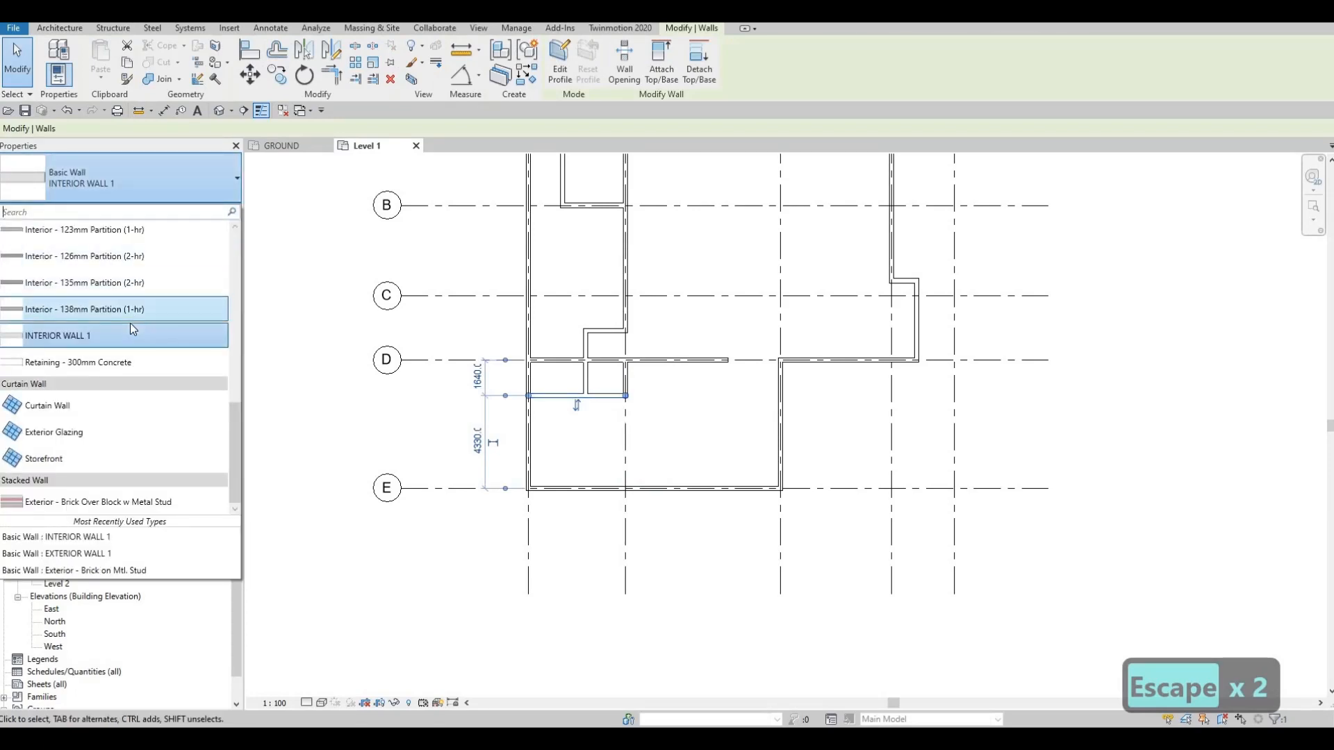
scroll(130, 323, up, 2)
scroll(139, 347, up, 4)
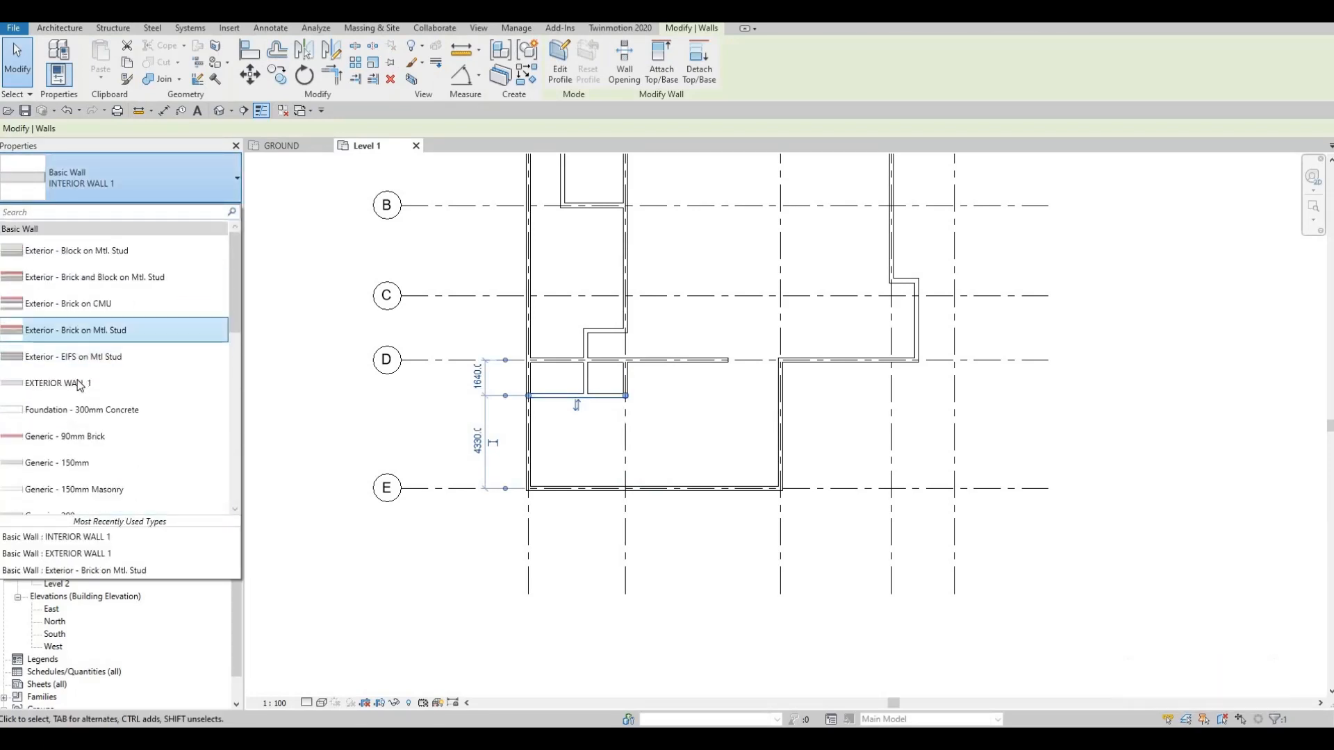
click(172, 399)
key(Escape)
key(Escape)
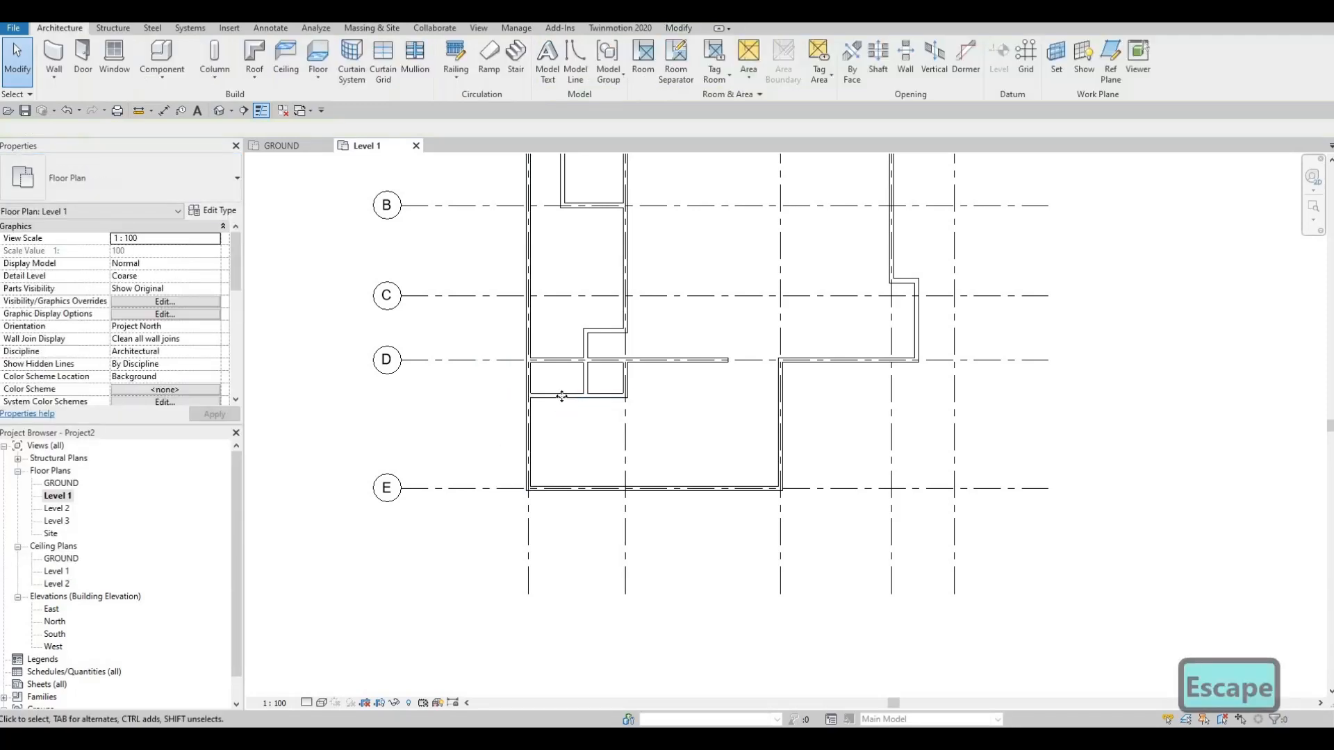
click(550, 396)
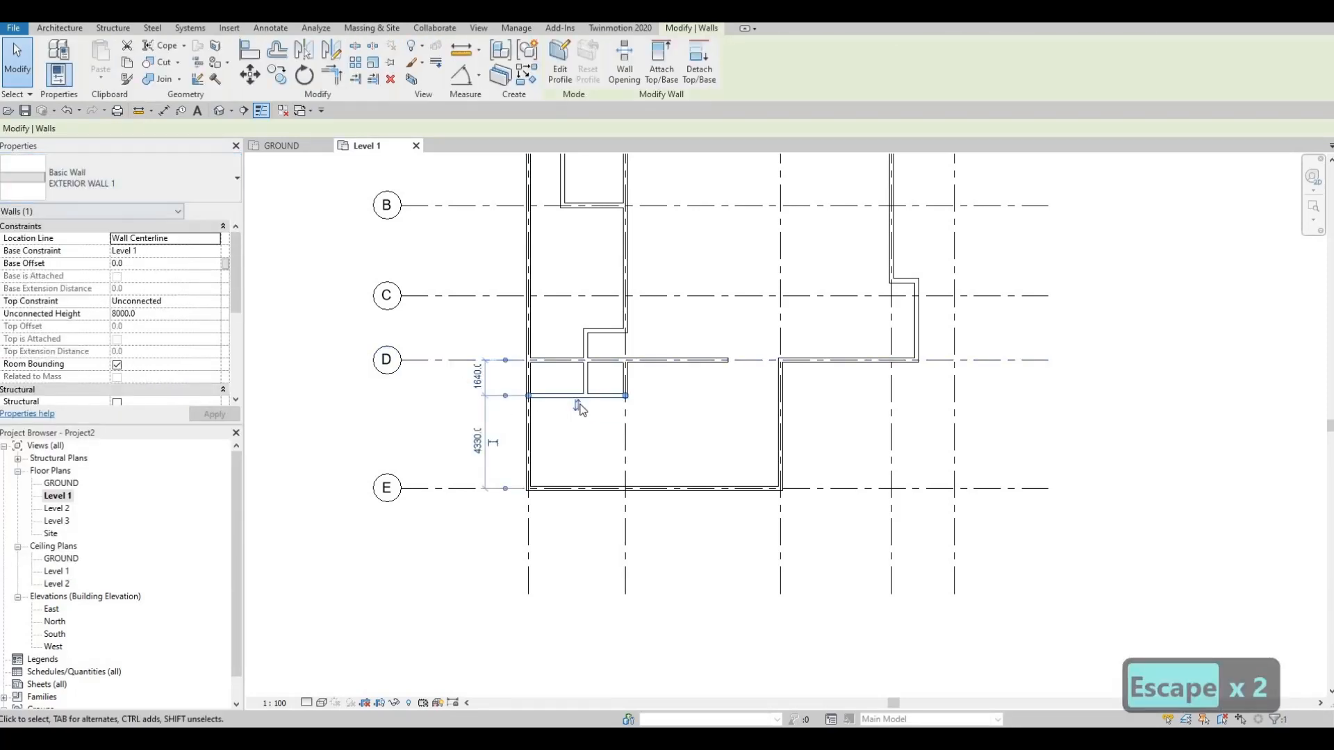
key(Escape)
key(Escape)
- Draw a matching EXTERIOR WALL 1 wall along grid 2 from that wall's end down to the exterior wall on grid E
click(571, 395)
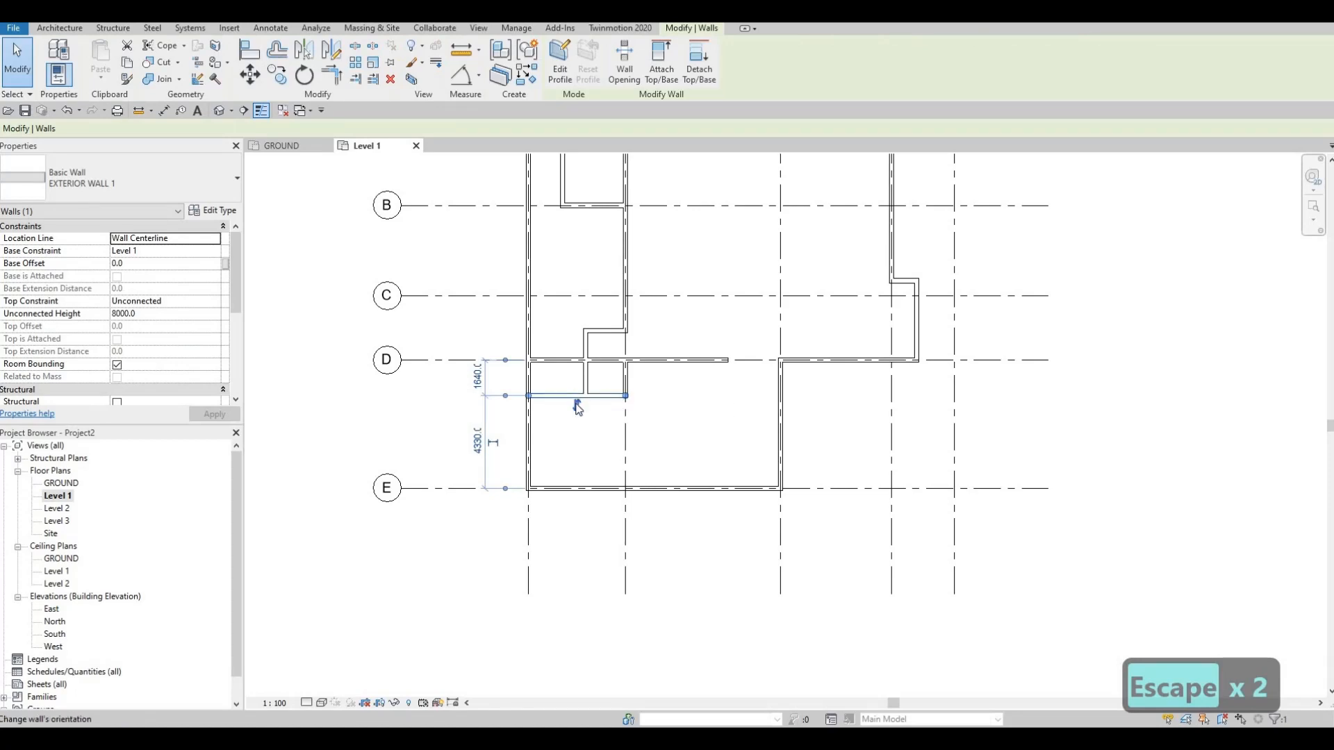
key(c)
key(s)
click(625, 396)
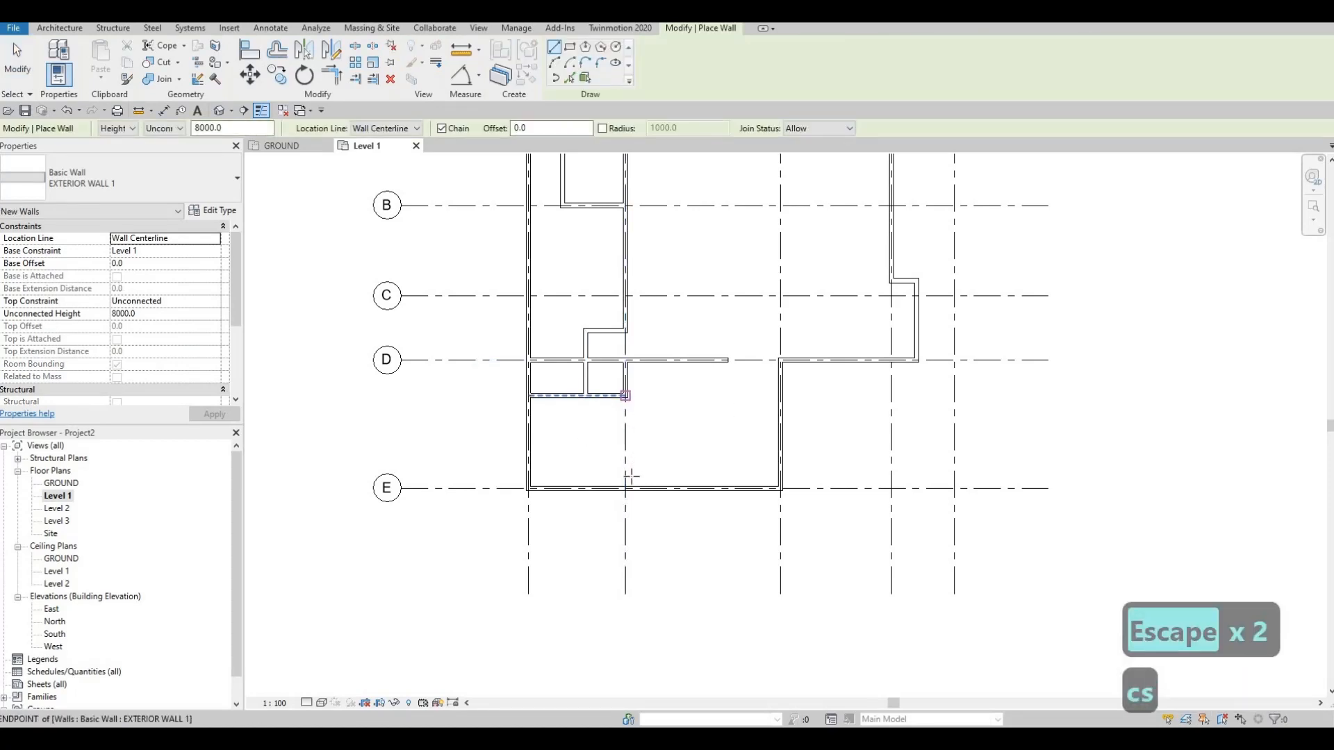
click(625, 488)
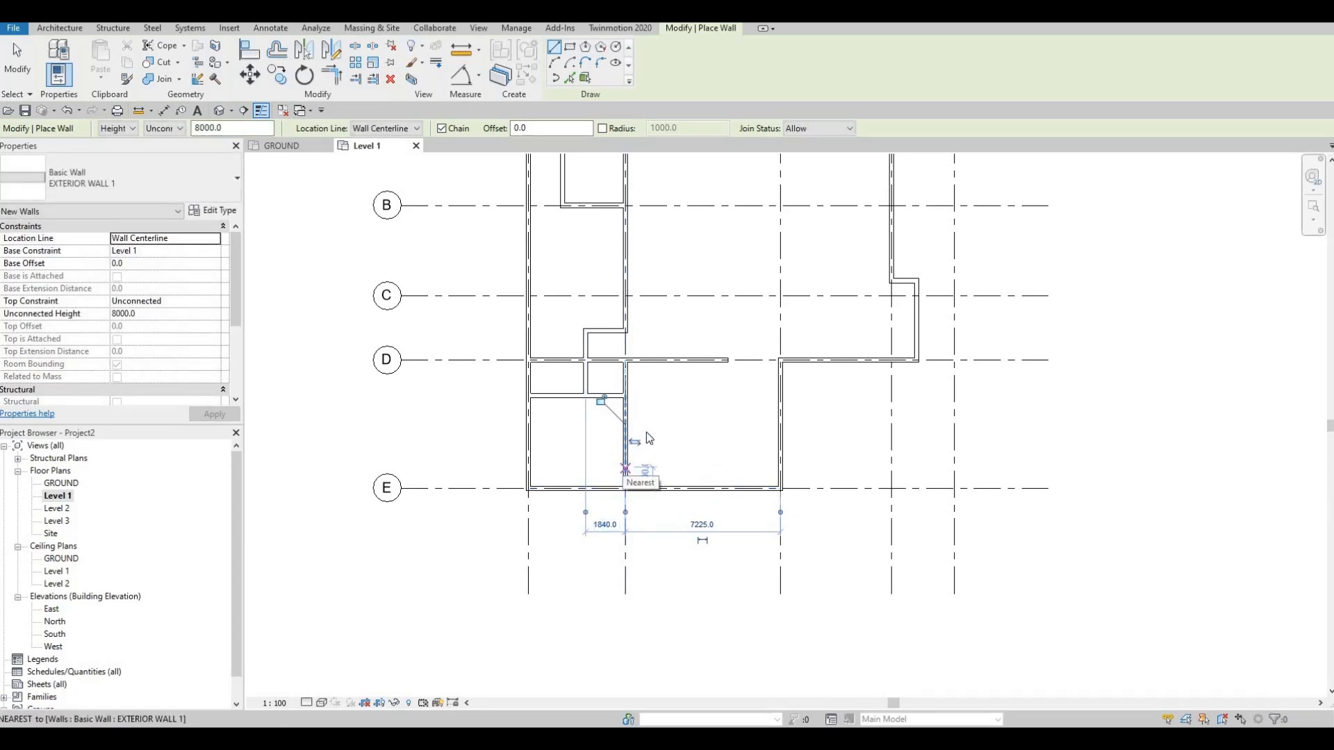
key(Escape)
key(Escape)
- Draw an INTERIOR WALL 1 wall 2970 long along grid C from grid 3 towards grid 4, matching the grid D partition
middle_drag(685, 446, 662, 479)
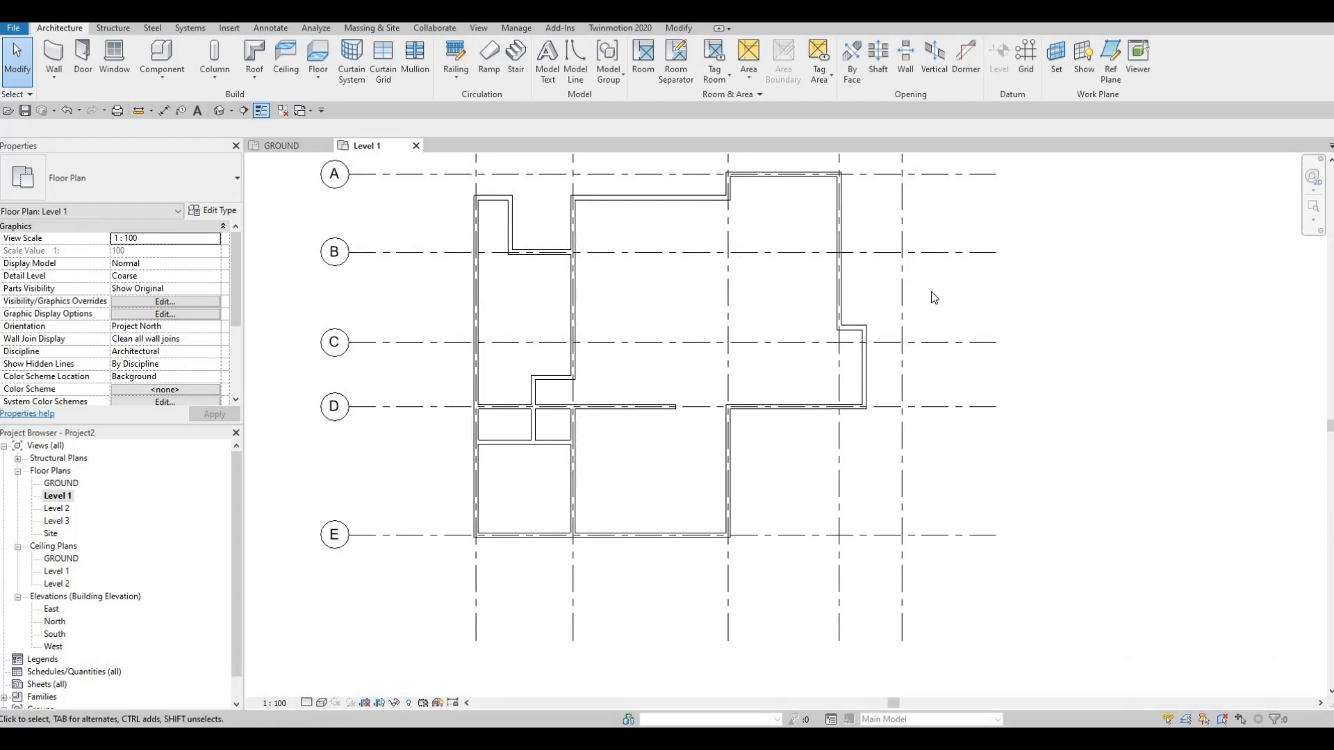
middle_drag(853, 398, 852, 433)
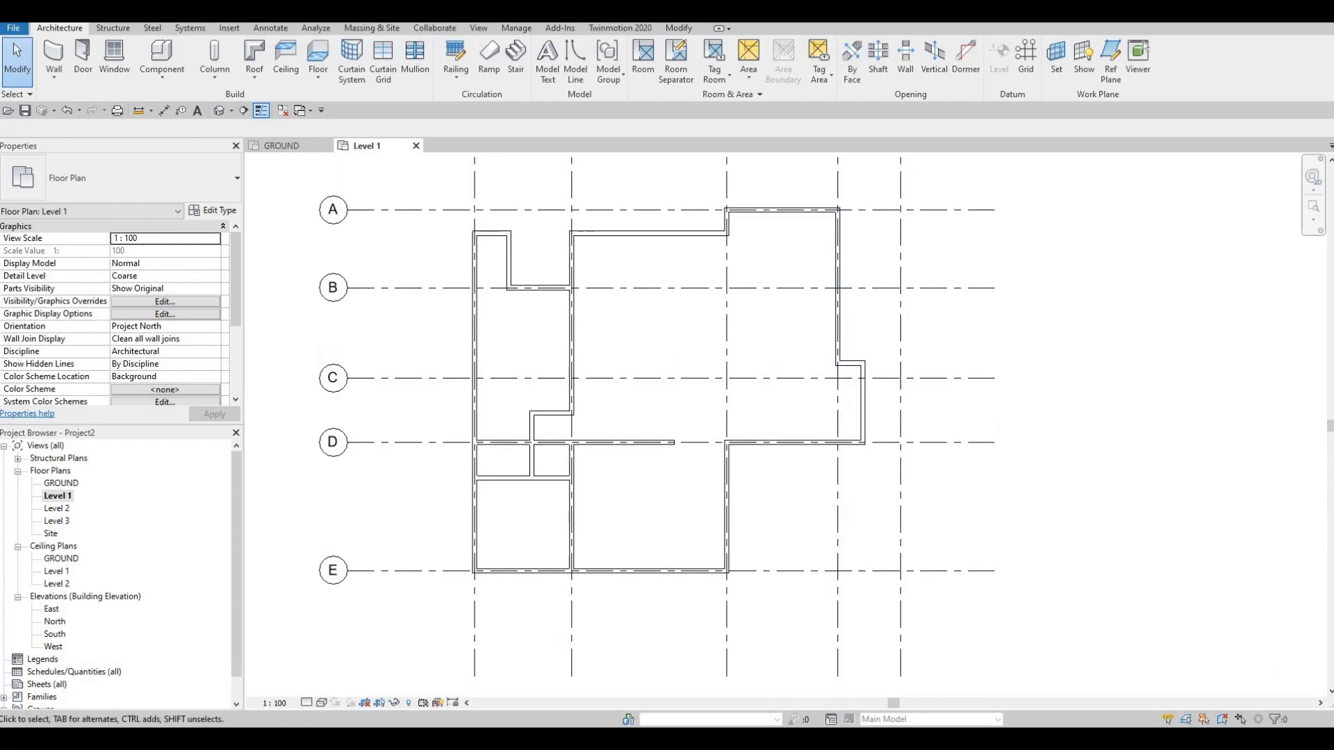
middle_drag(774, 334, 724, 391)
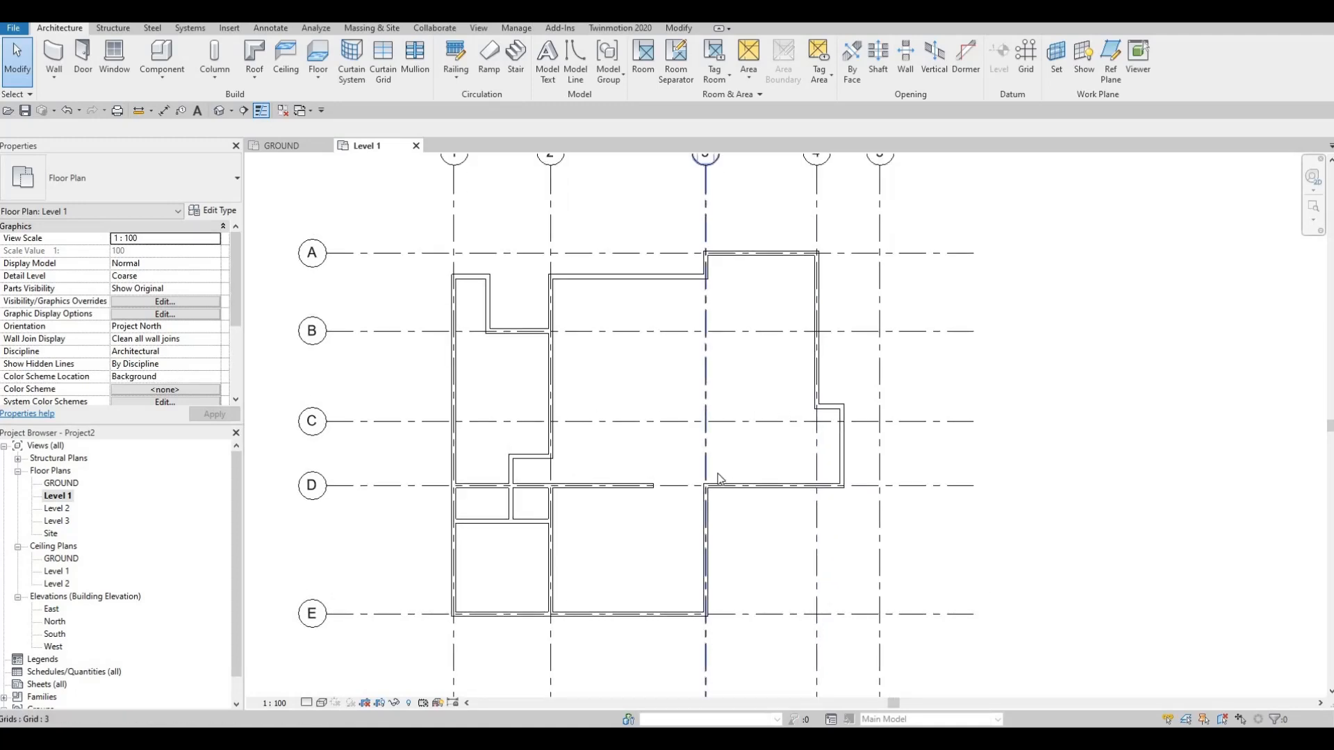
click(678, 485)
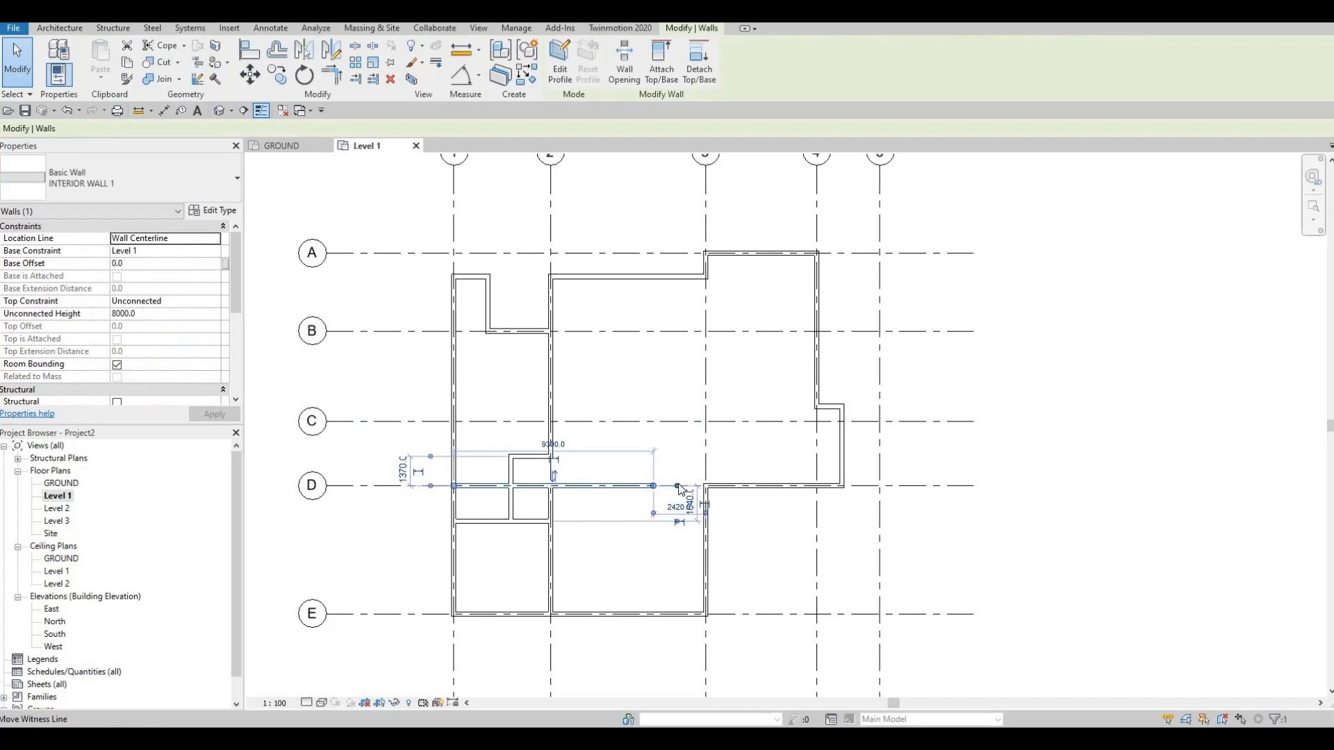
key(c)
key(s)
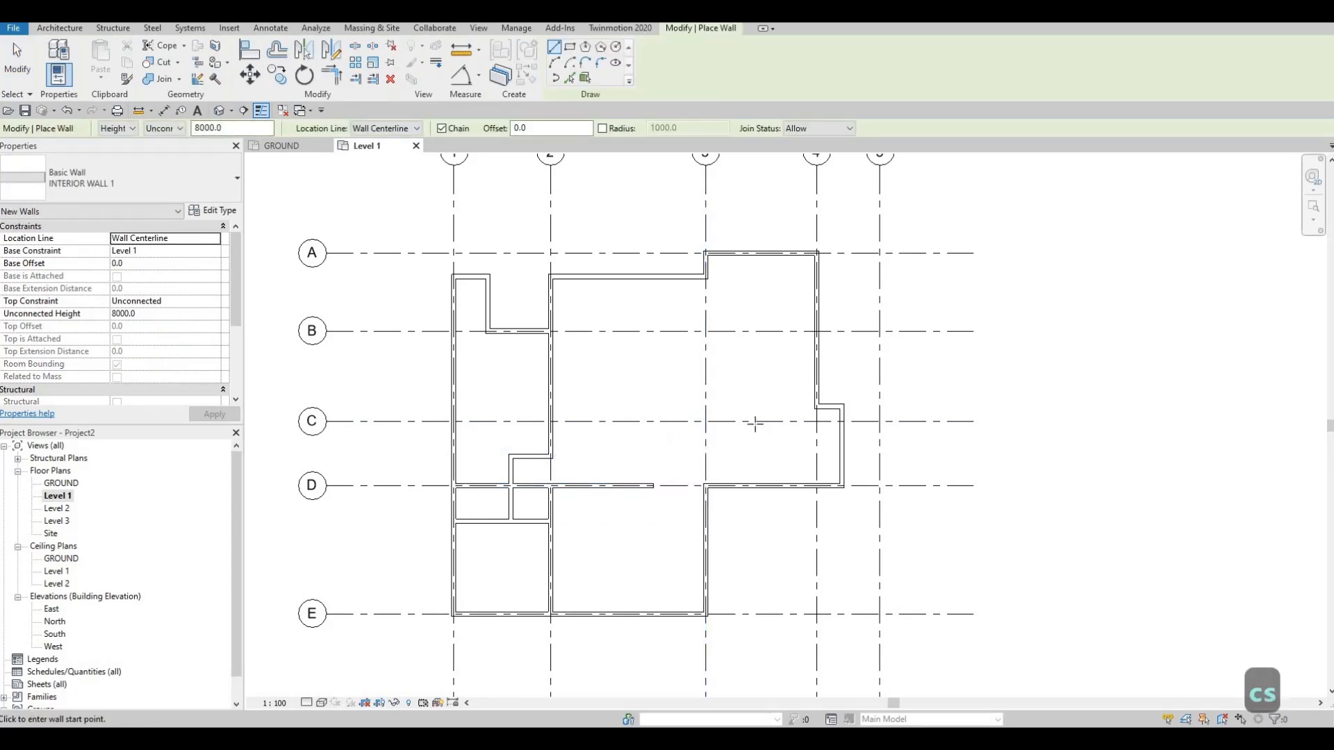
click(704, 421)
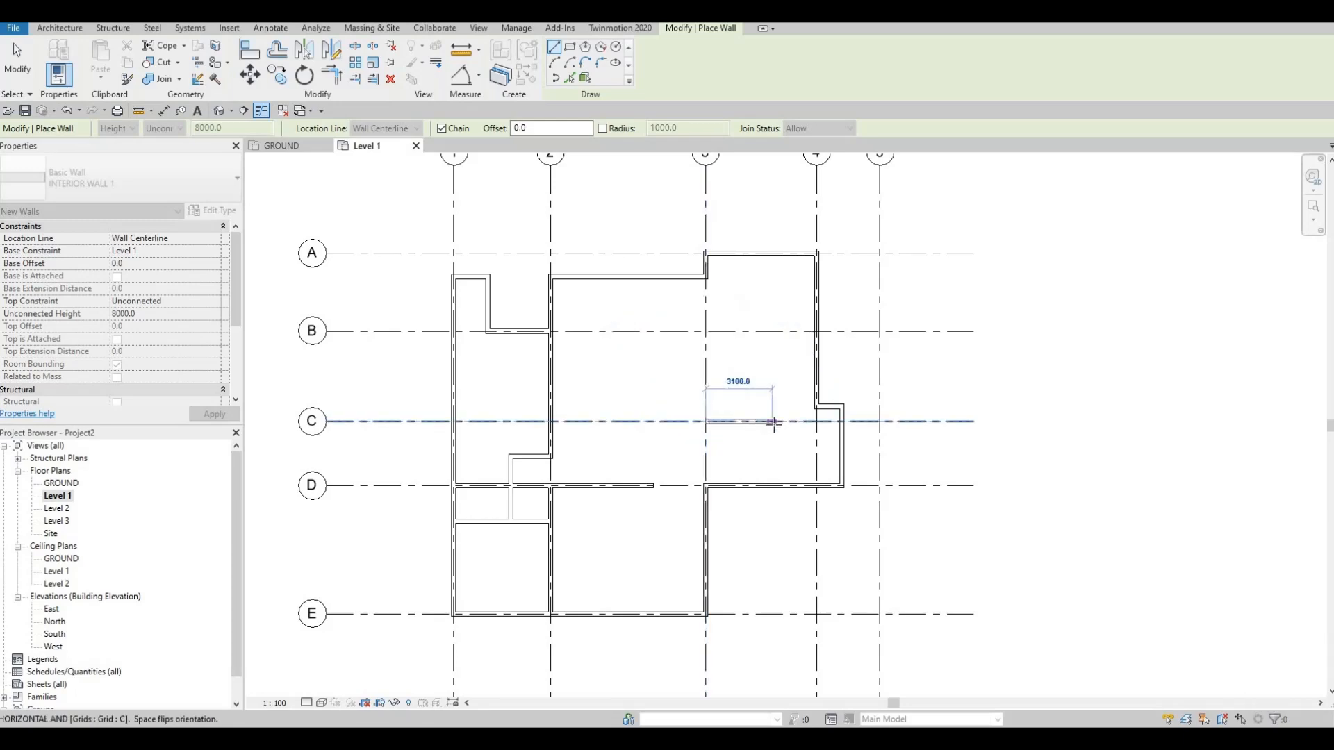
key(F1)
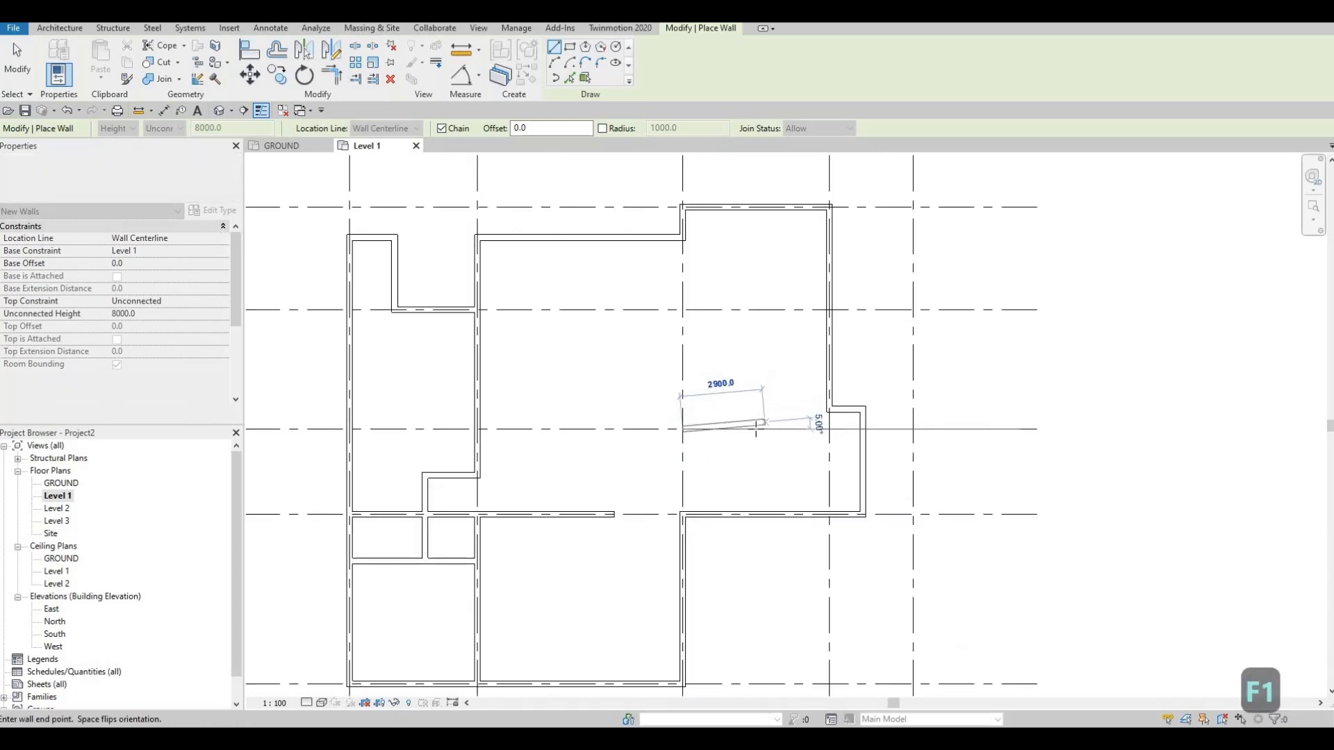
scroll(757, 429, up, 2)
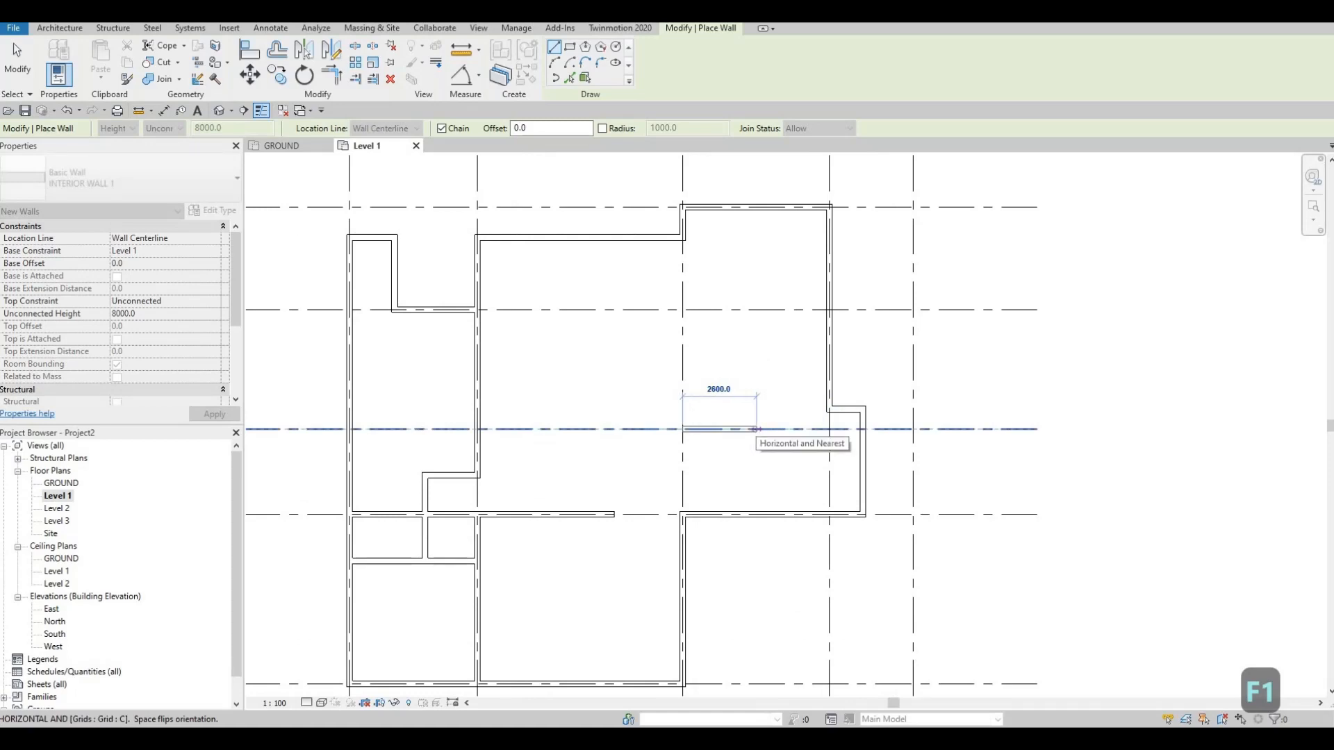
text(2970)
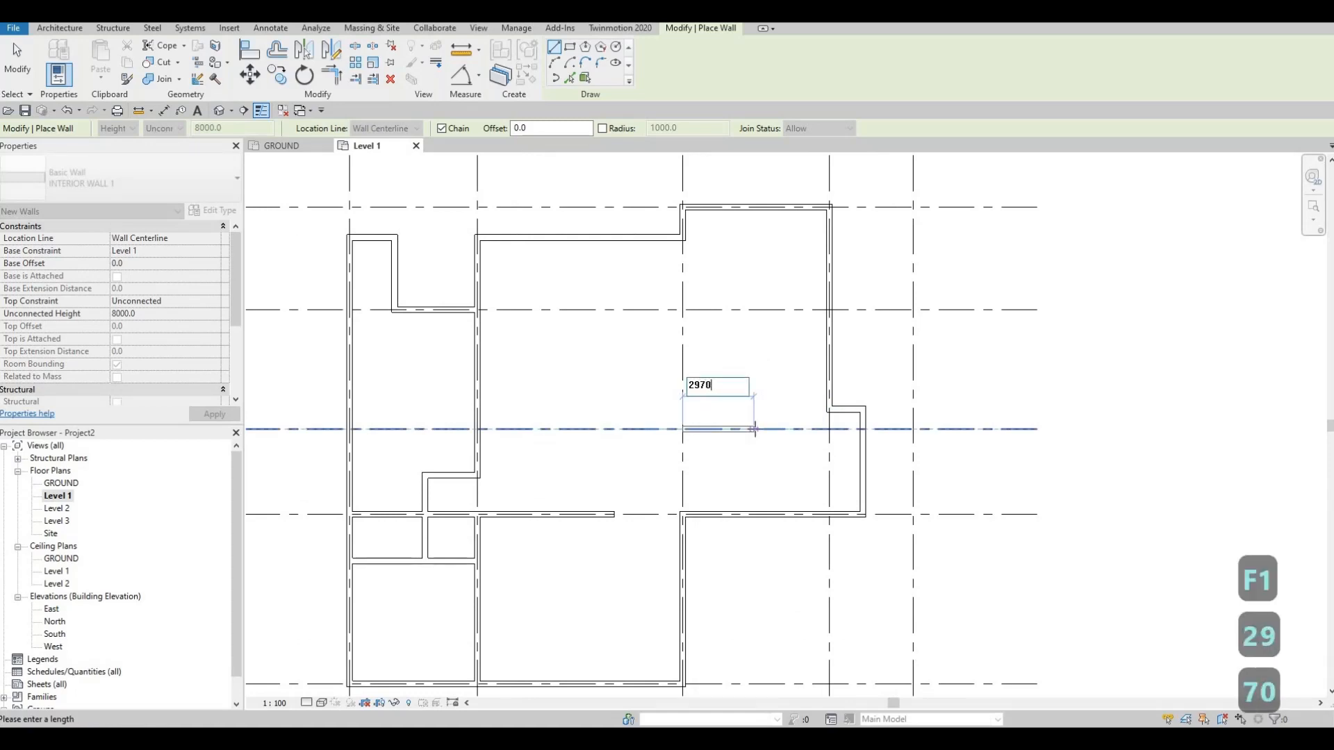
key(Return)
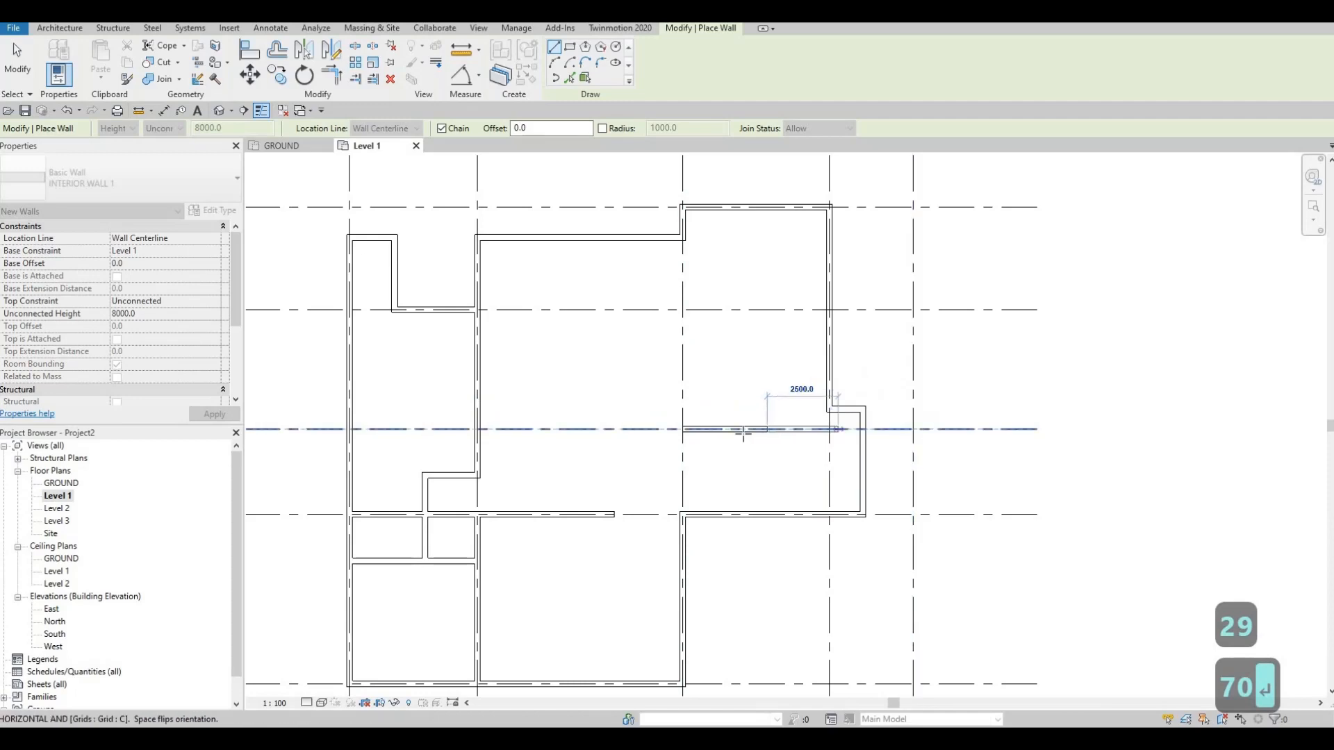
- Continue the grid C wall up about 700 in line with the exterior jog, and across to the exterior wall at grid 4
click(764, 409)
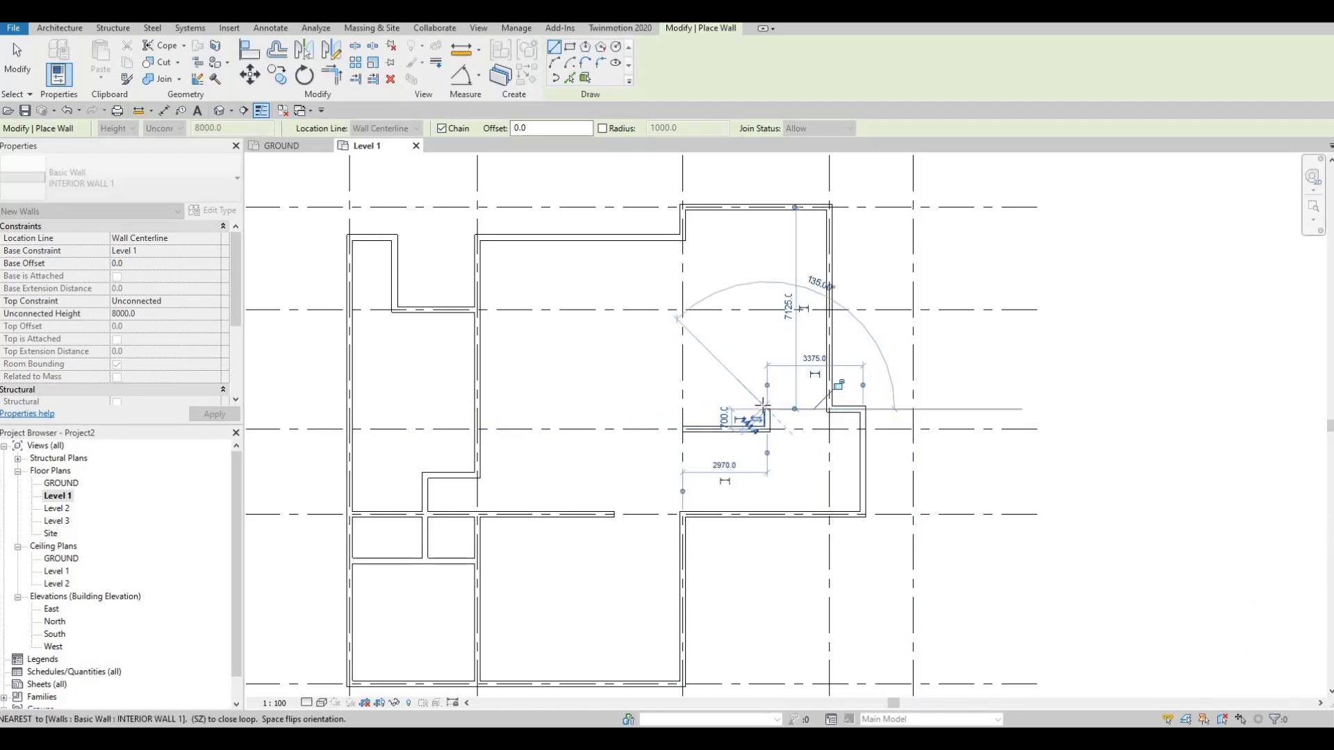
key(Escape)
click(767, 410)
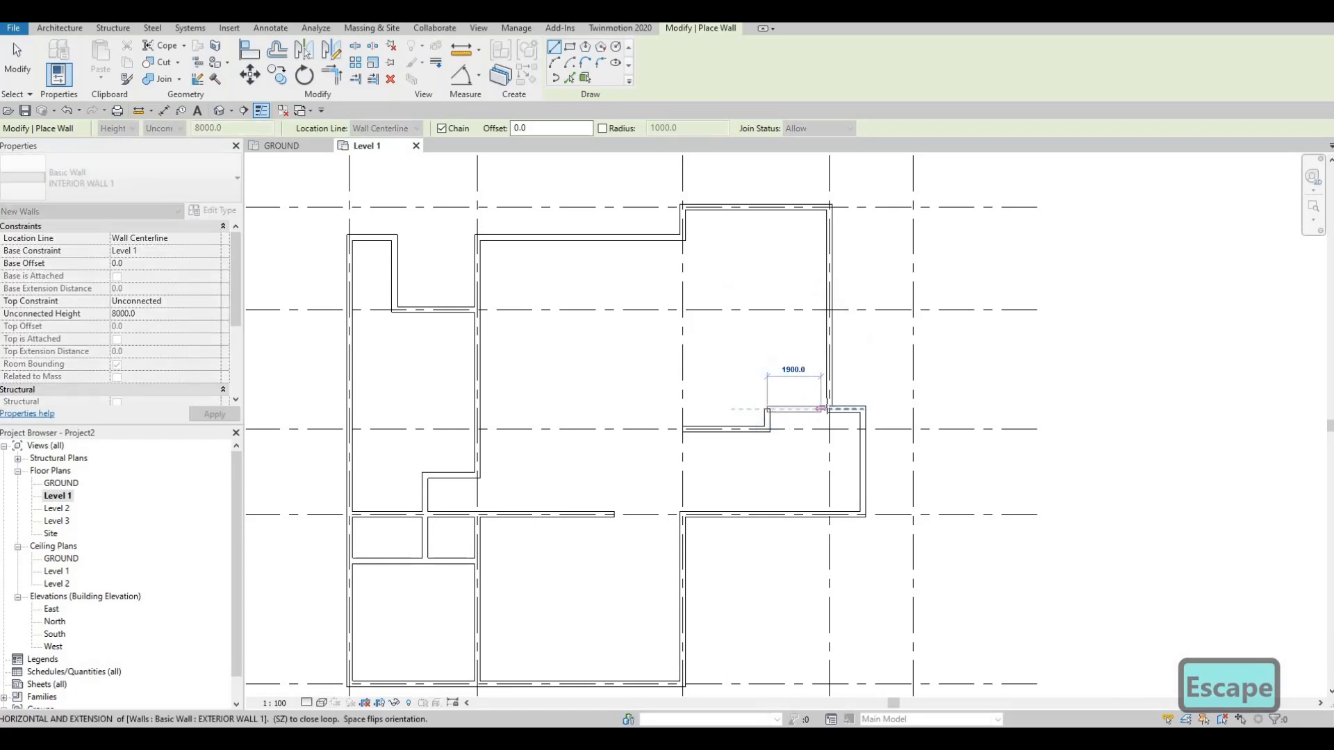
click(828, 409)
key(Escape)
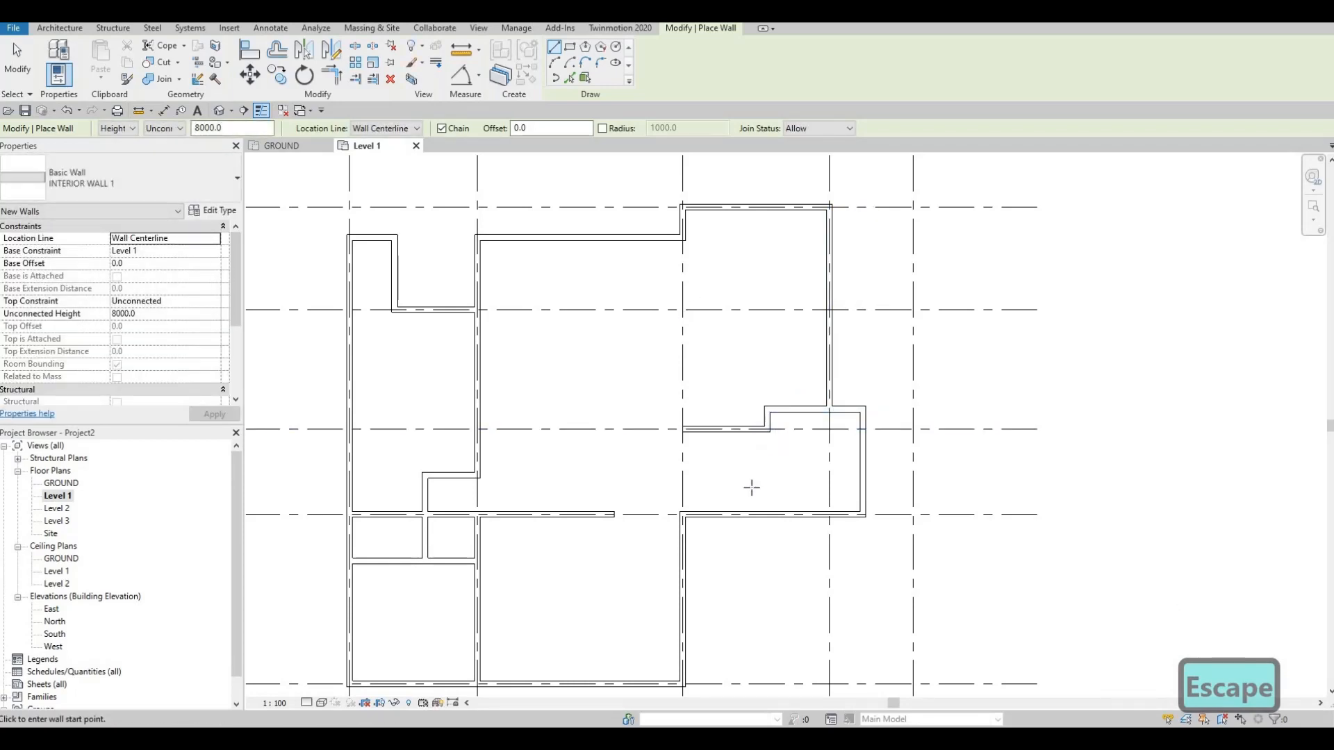
- Extend the short vertical wall between grids 3 and 4 down to the exterior wall on grid D and flip its orientation
key(Escape)
click(768, 429)
drag(767, 430, 768, 513)
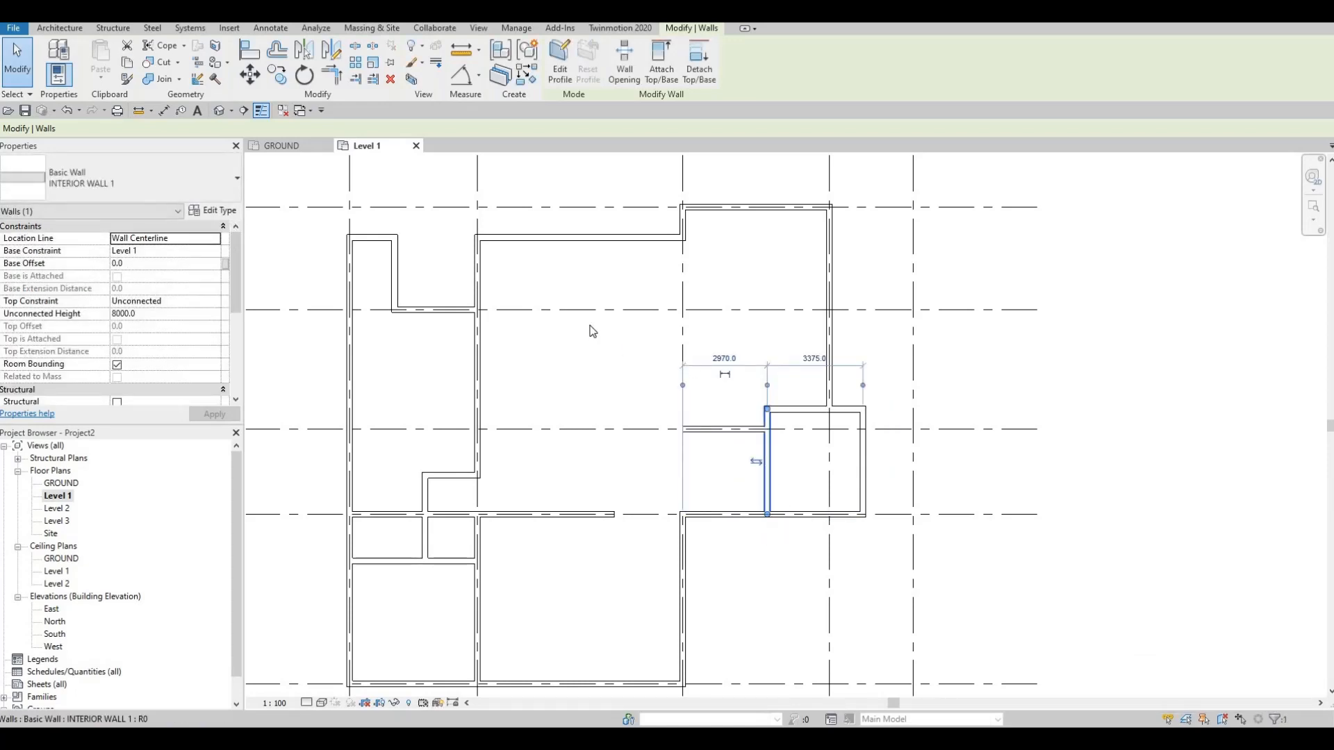
click(759, 463)
- Draw an INTERIOR WALL 1 wall from the midpoint of the exterior wall beyond grid 4 straight across to the extended partition
key(c)
key(s)
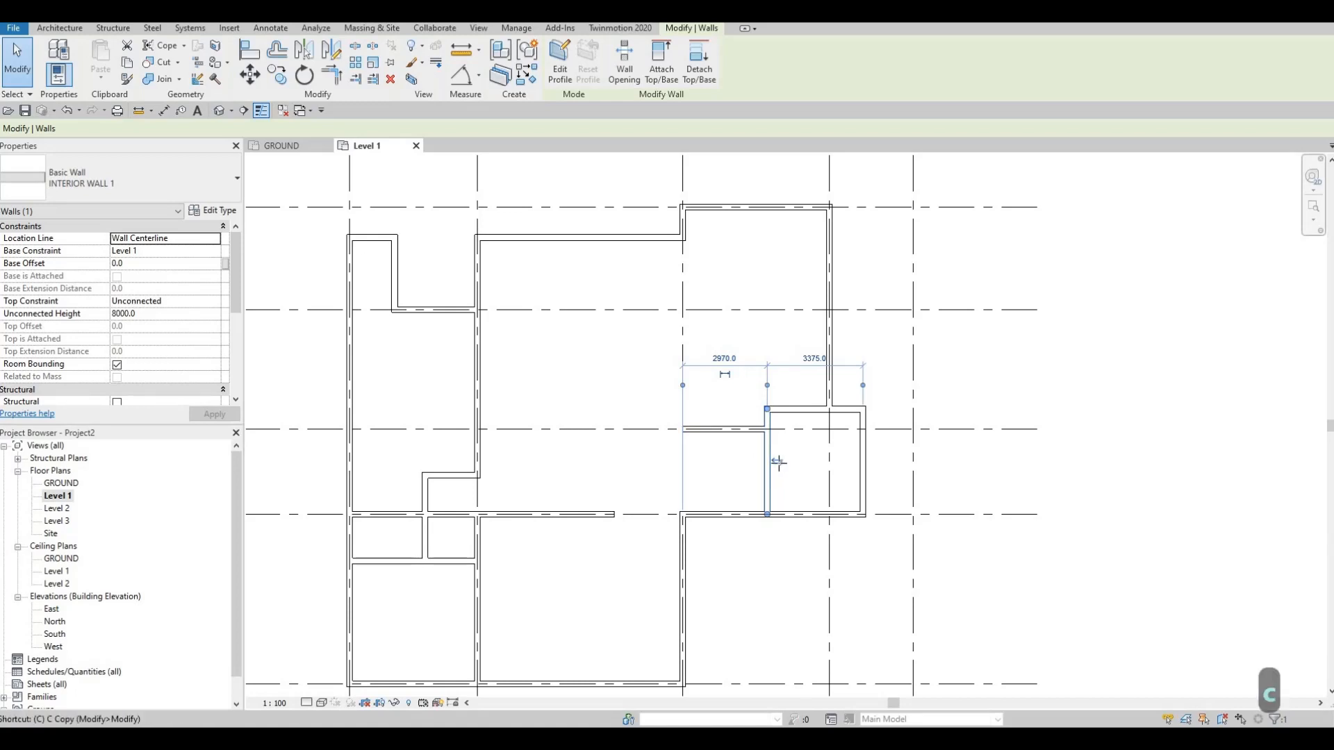
click(862, 462)
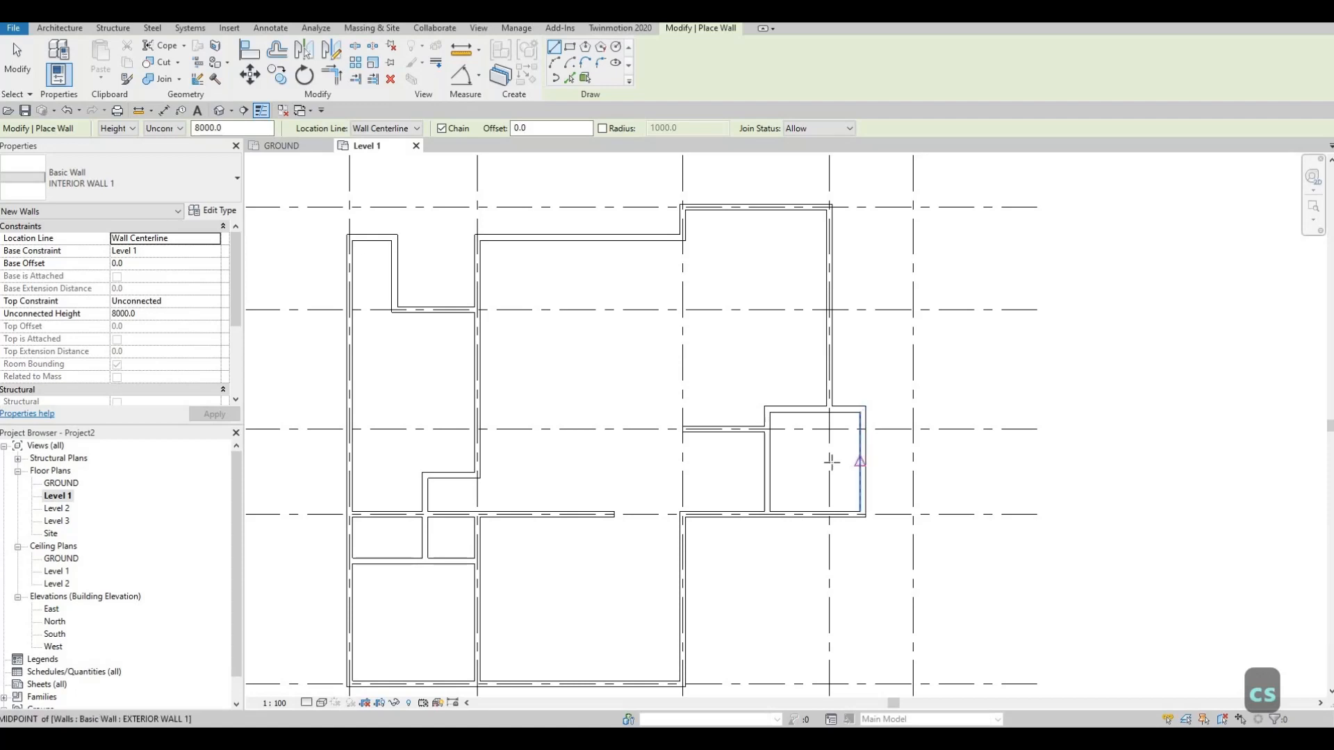
click(769, 462)
key(Escape)
key(Escape)
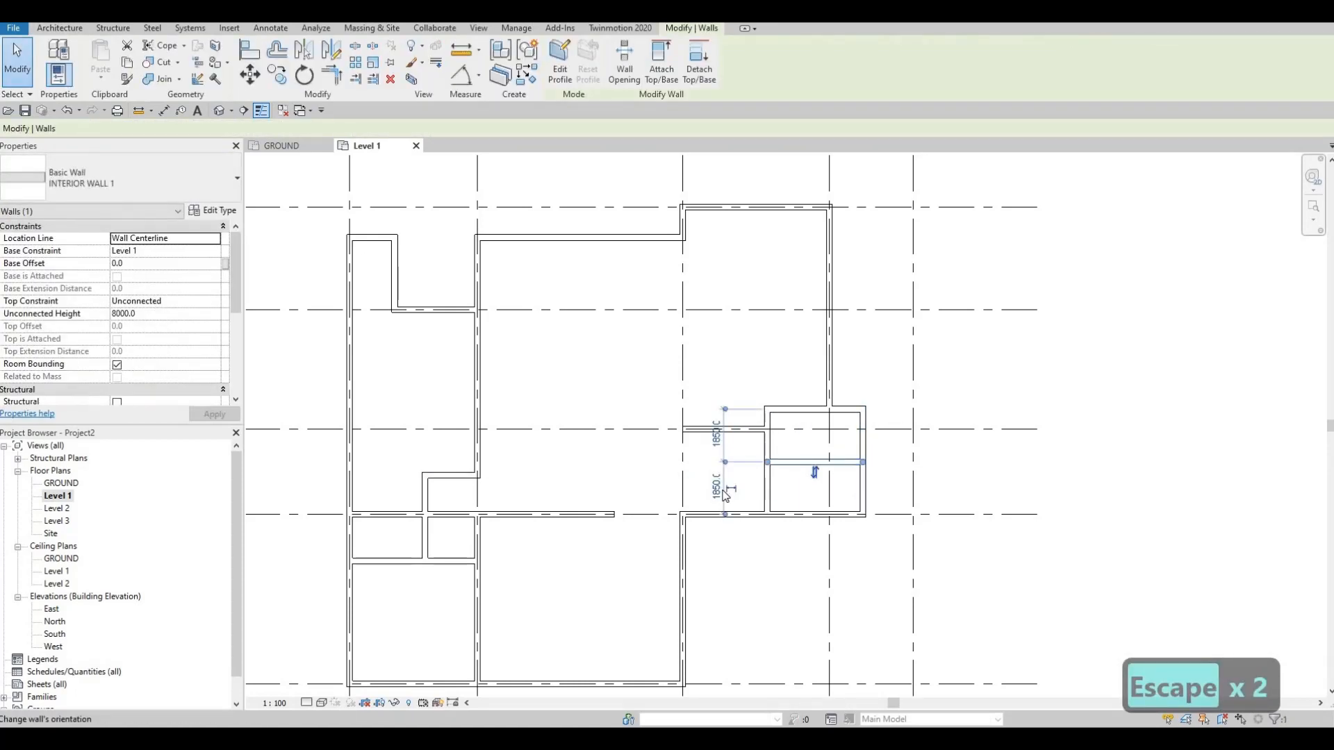
- Set the new horizontal partition's distance from the exterior wall on grid D to 1800
click(722, 491)
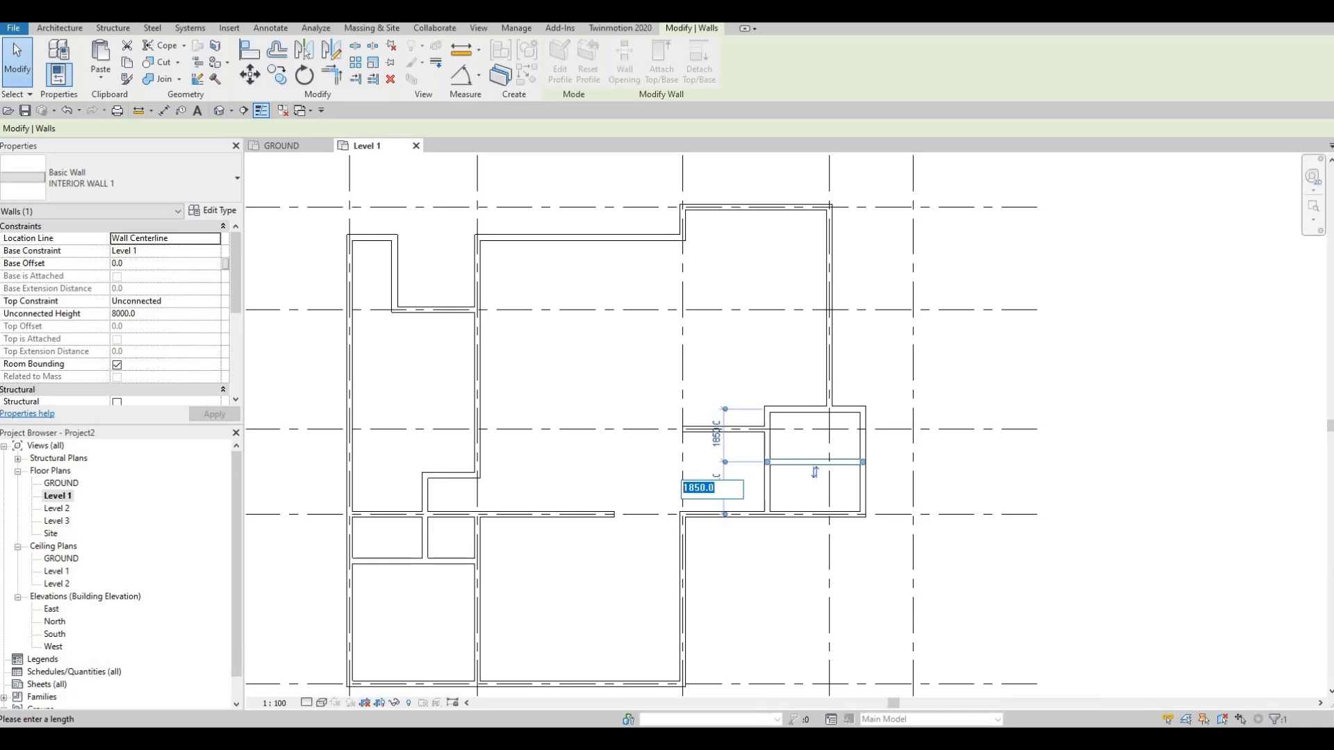
text(1800)
key(Return)
key(Escape)
key(Escape)
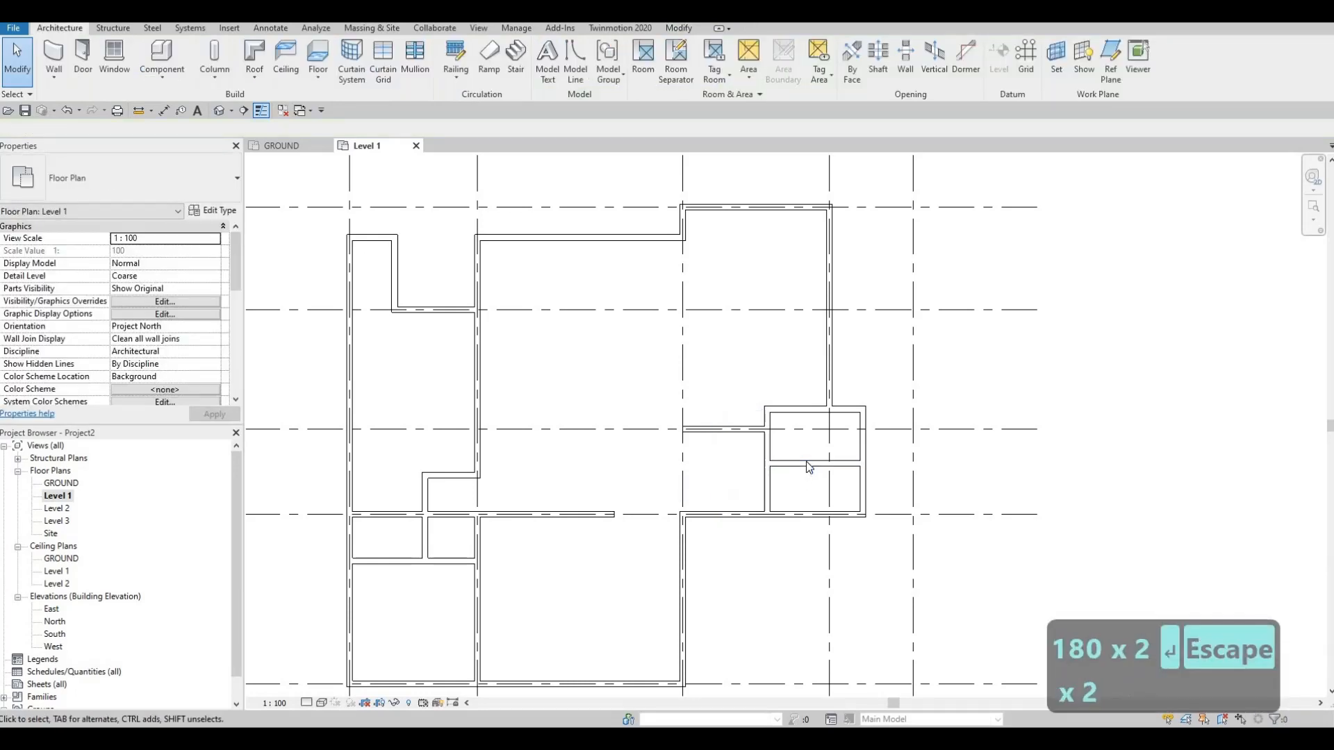
key(Escape)
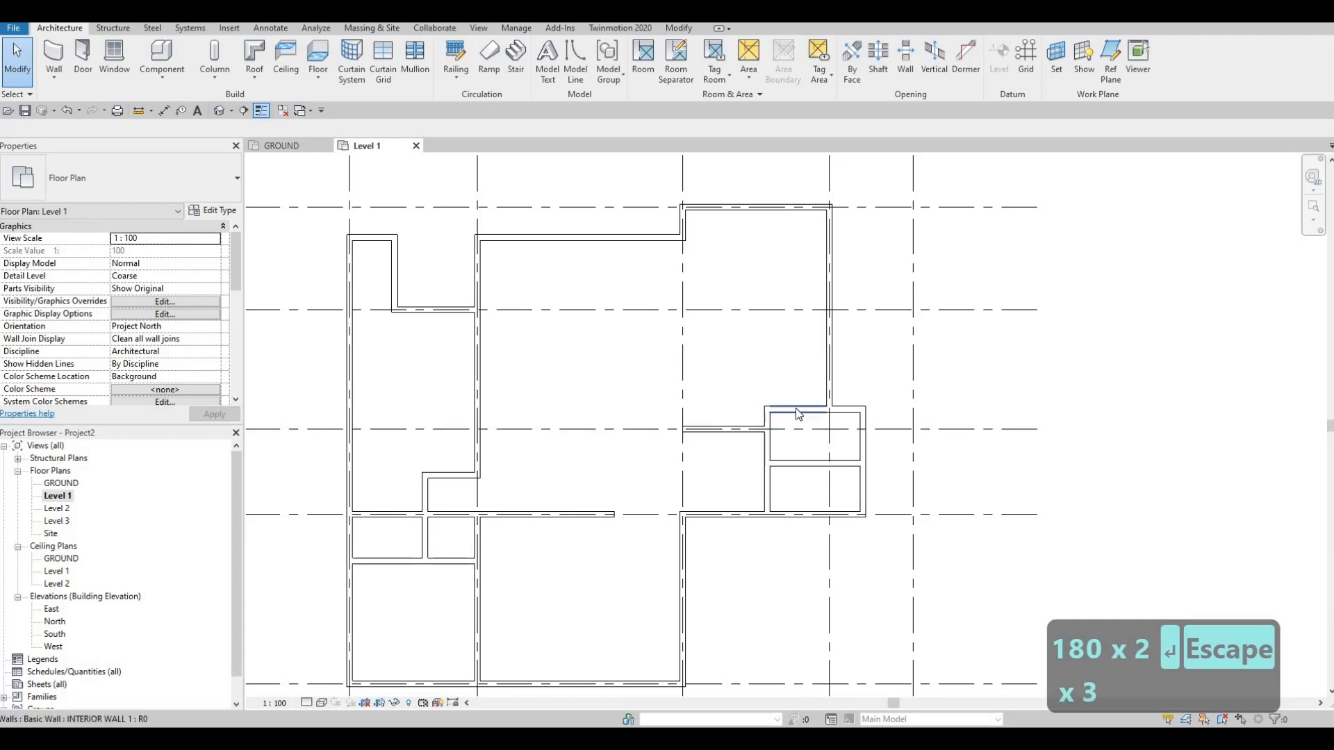
- Set the distance between the horizontal partition near grid 4 and the exterior wall on grid D to 1700
scroll(809, 424, down, 2)
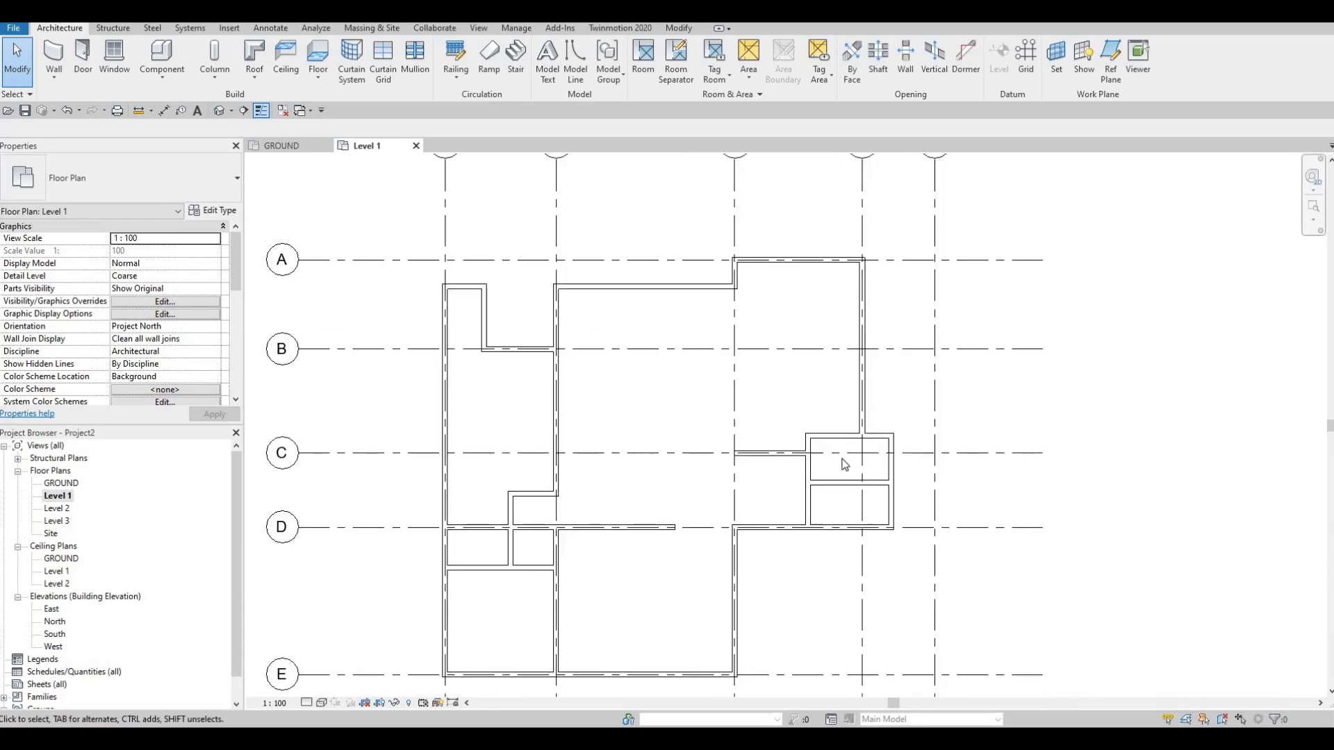
click(861, 507)
click(769, 527)
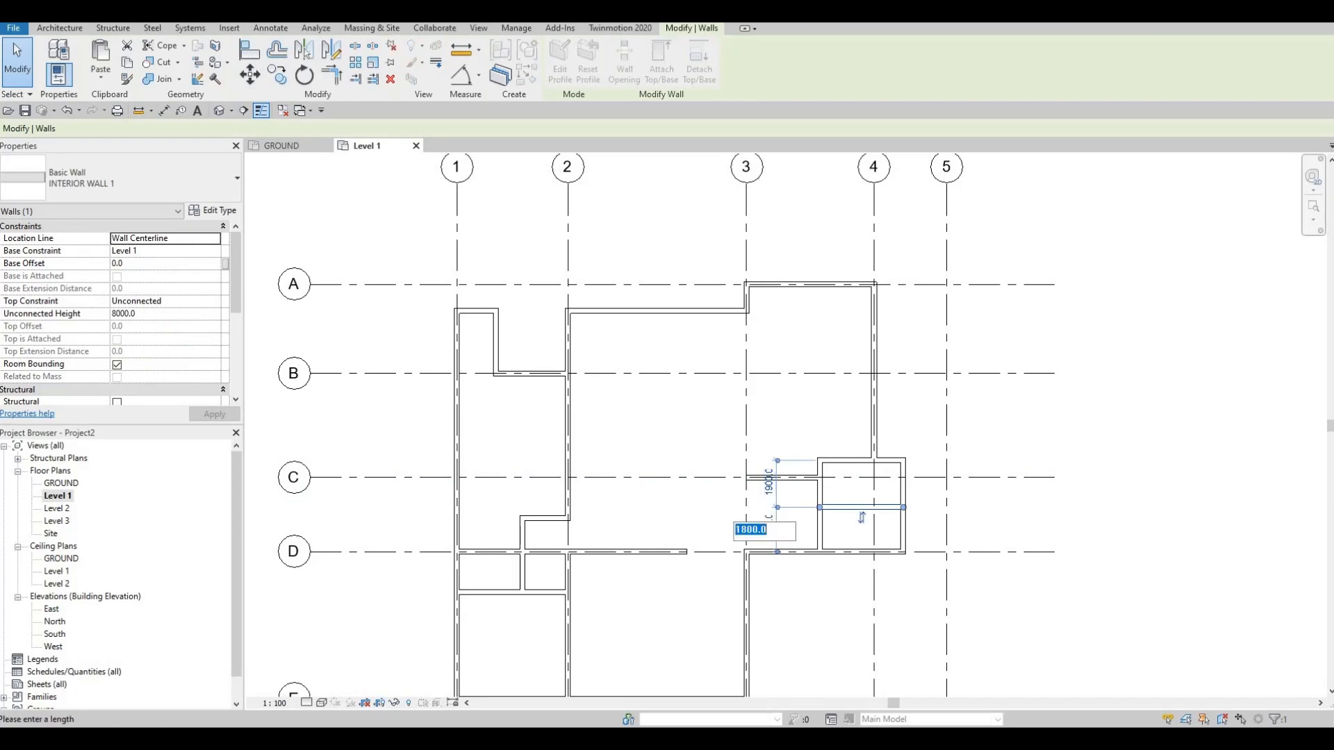
text(18)
key(BackSpace)
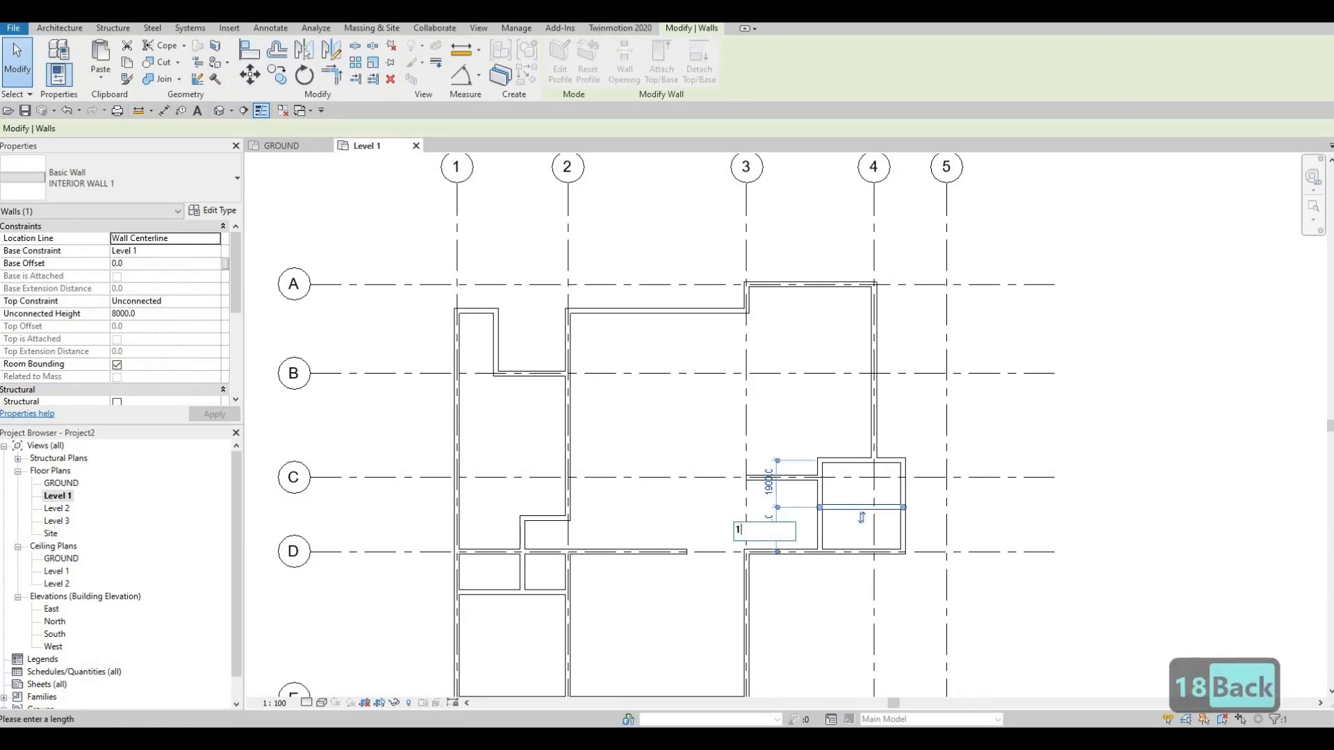
text(700)
key(Return)
key(Escape)
key(Escape)
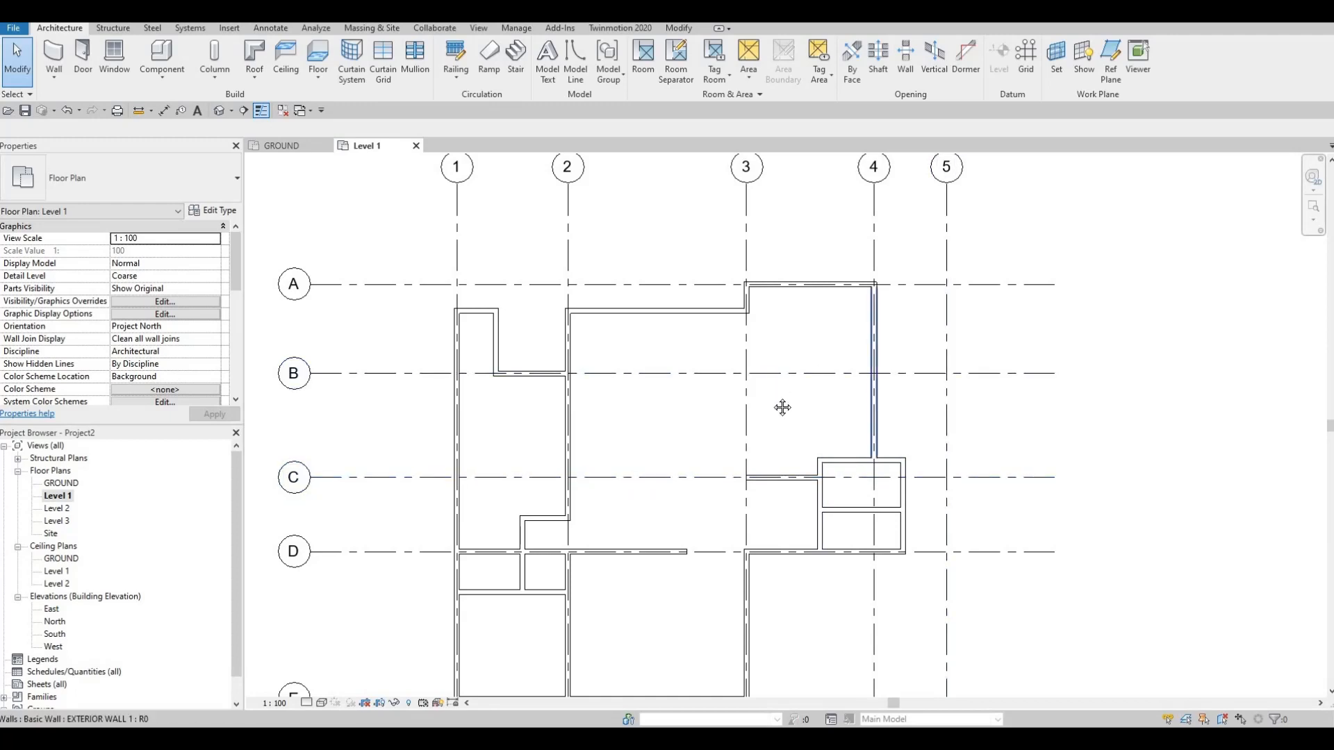
- Draw an INTERIOR WALL 1 wall about 4600 long down grid 3, starting at the exterior jog below grid A
middle_drag(623, 339, 628, 371)
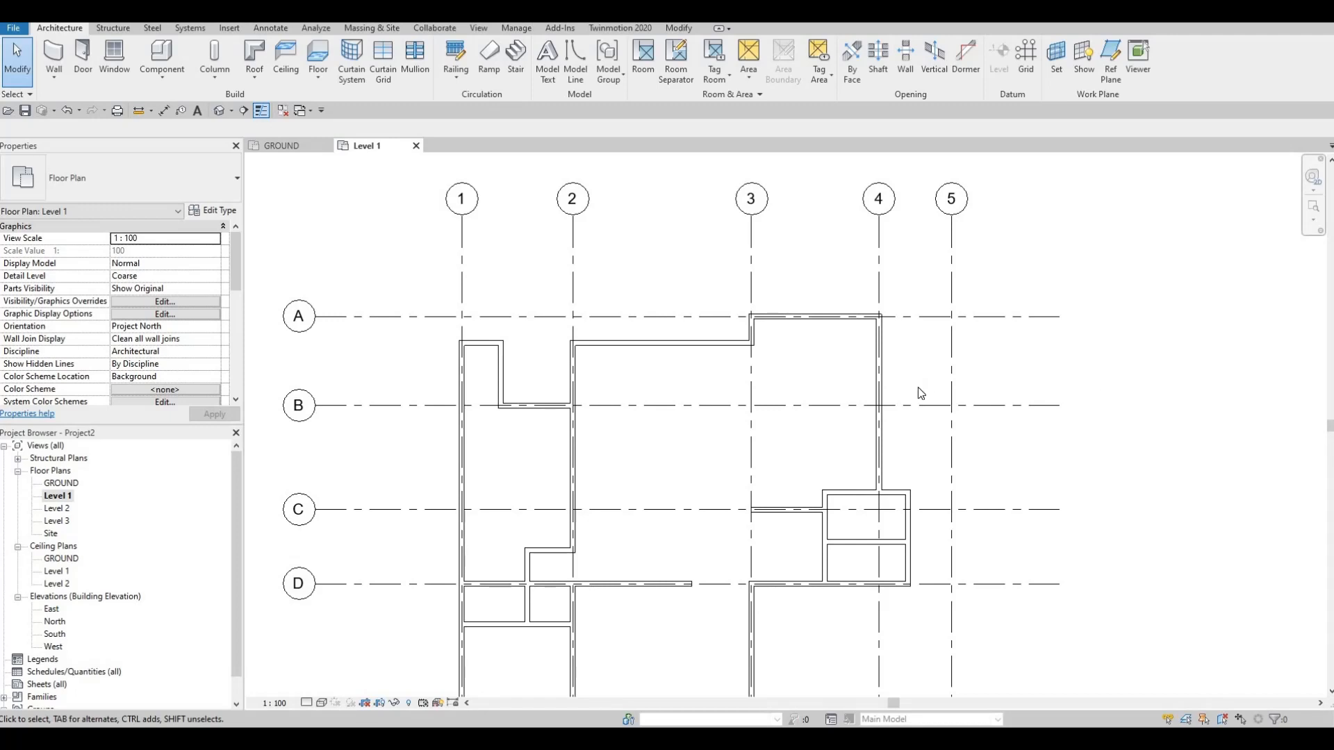
scroll(771, 354, up, 2)
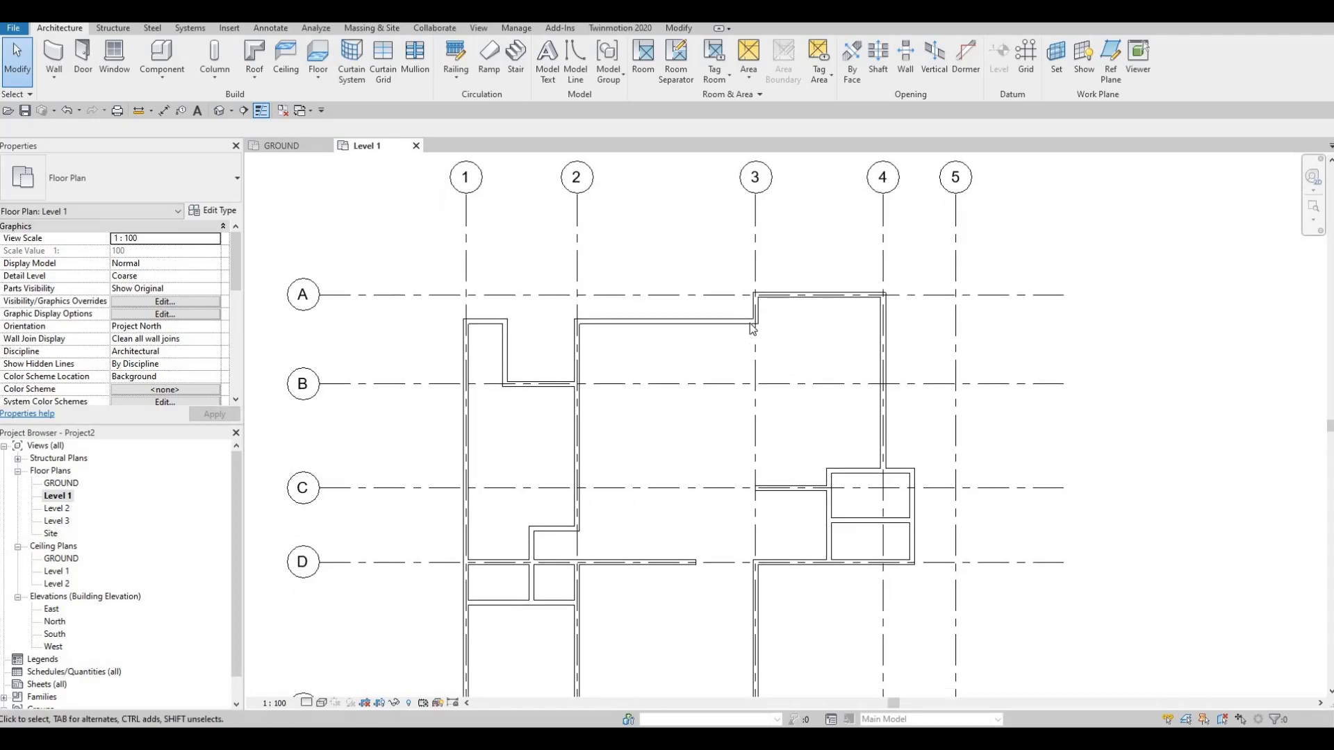
key(Escape)
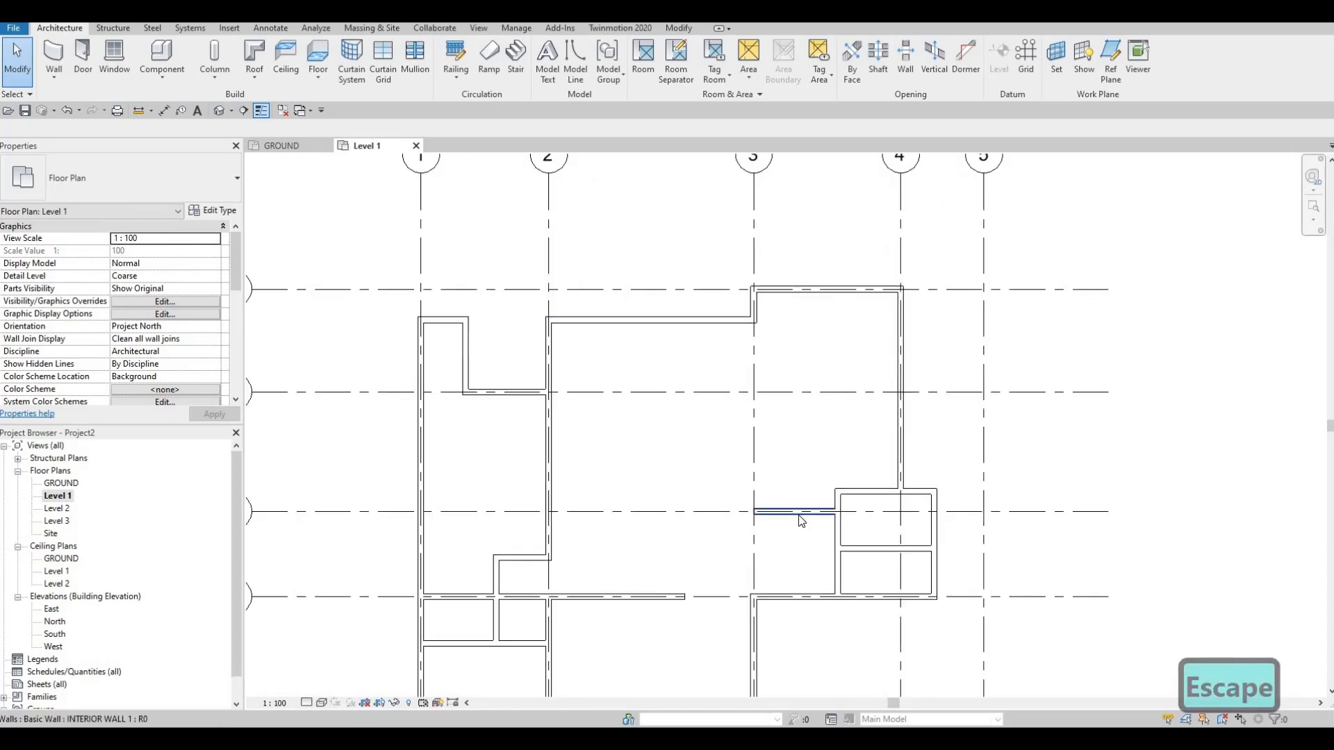
key(c)
key(s)
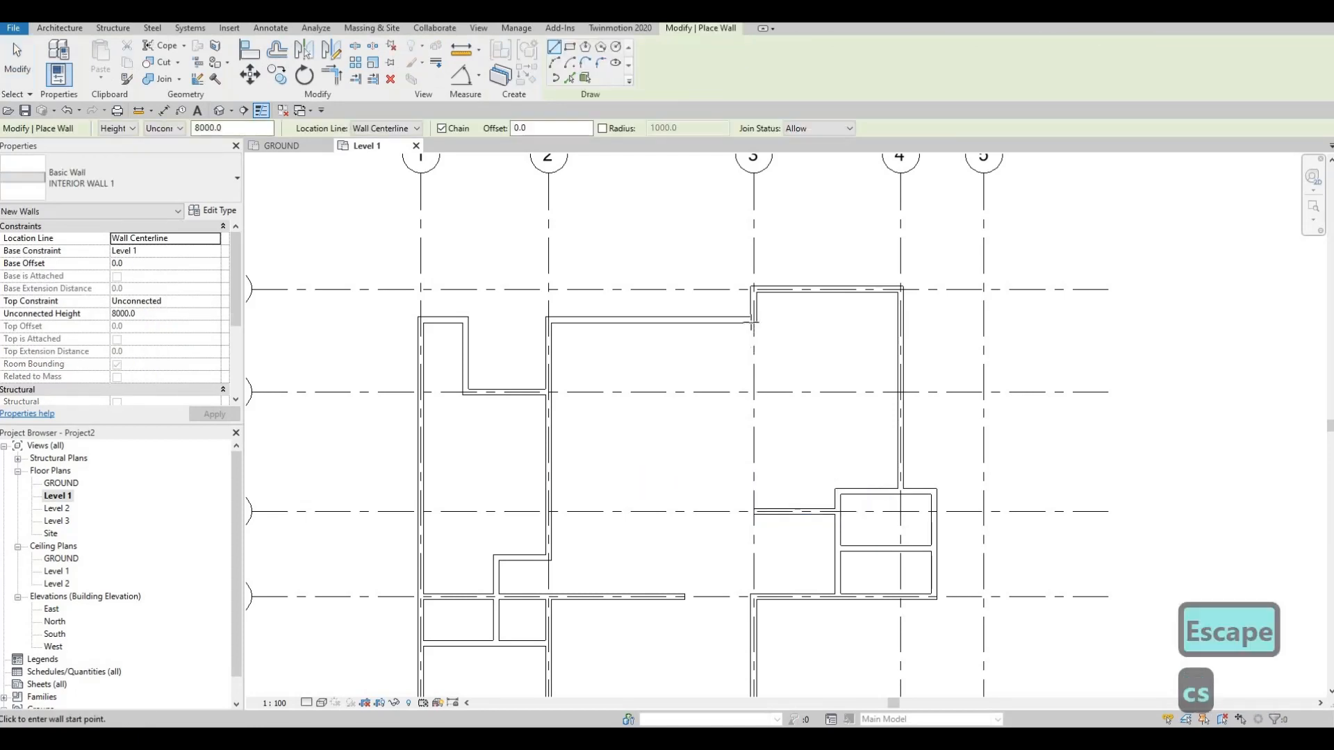
click(754, 321)
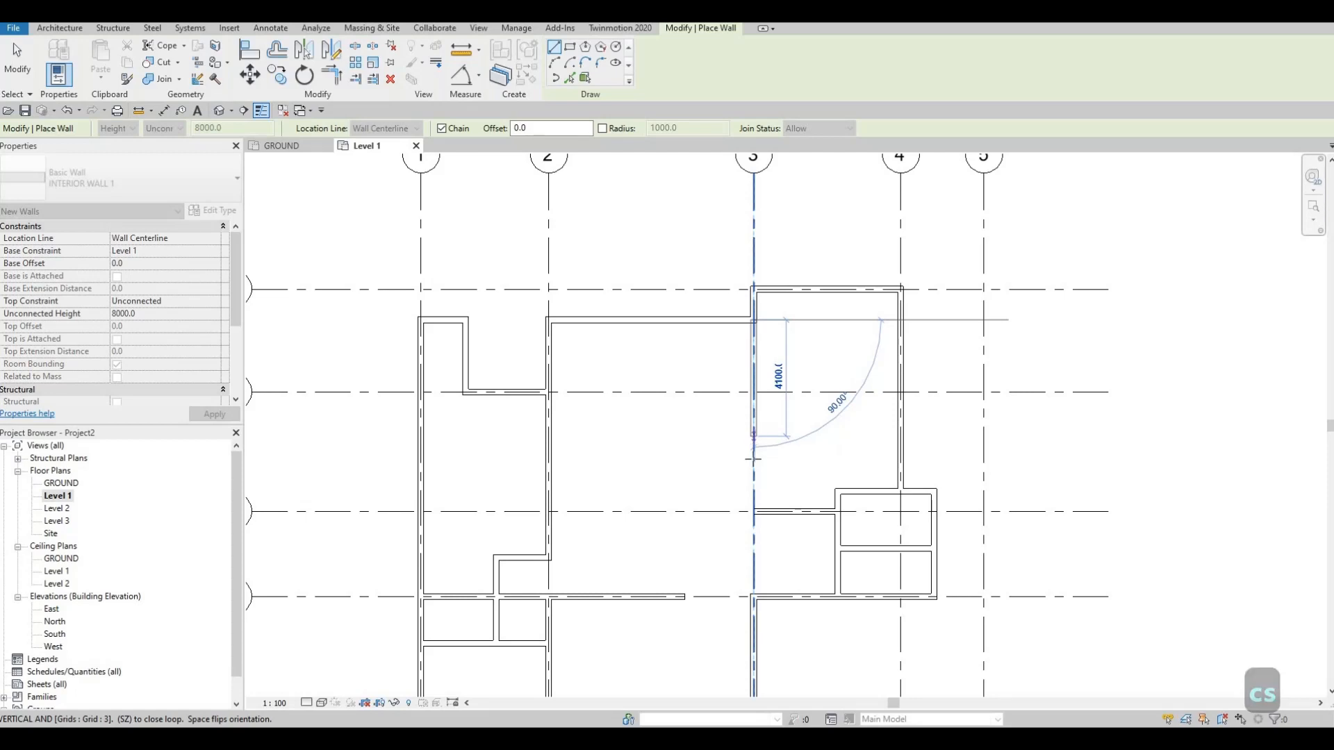
click(753, 455)
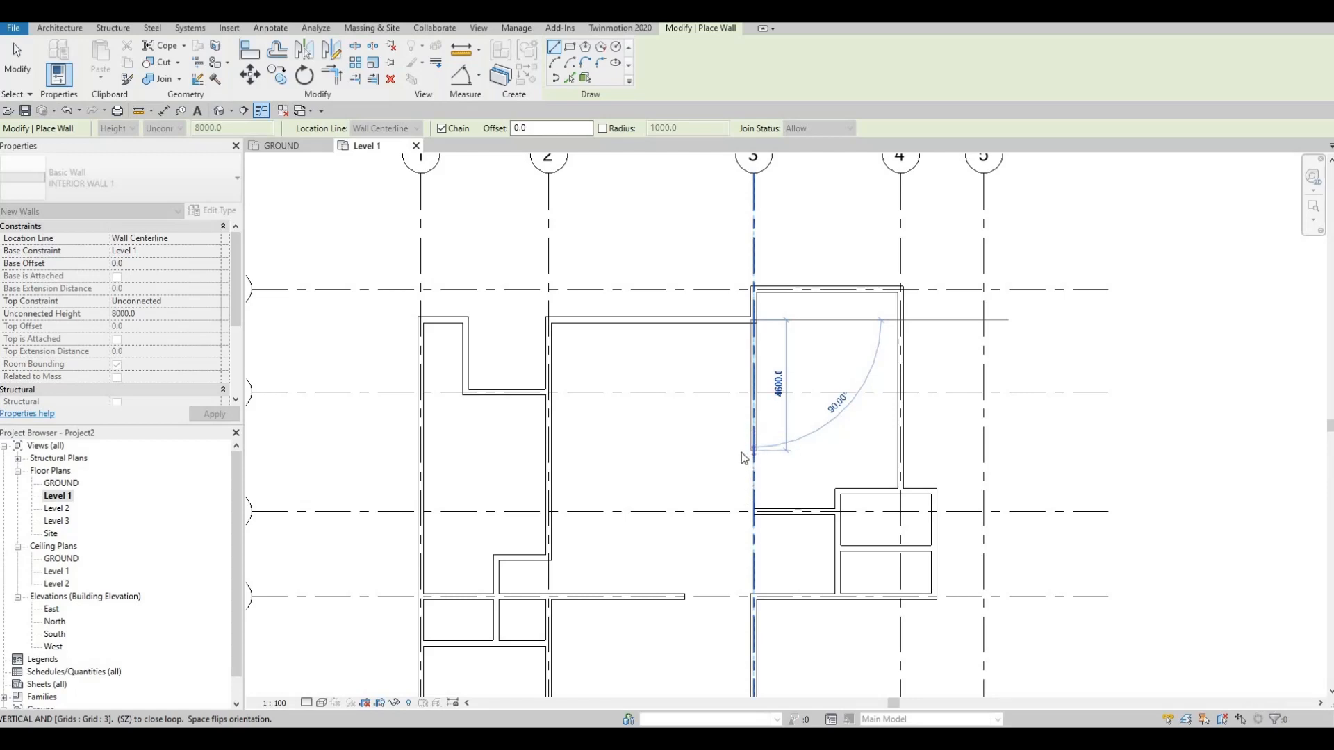
key(Escape)
key(Escape)
key(Escape)
- Examine the Level 1 wall layout and the short partition between grids C and D beside grid 2
scroll(752, 454, up, 1)
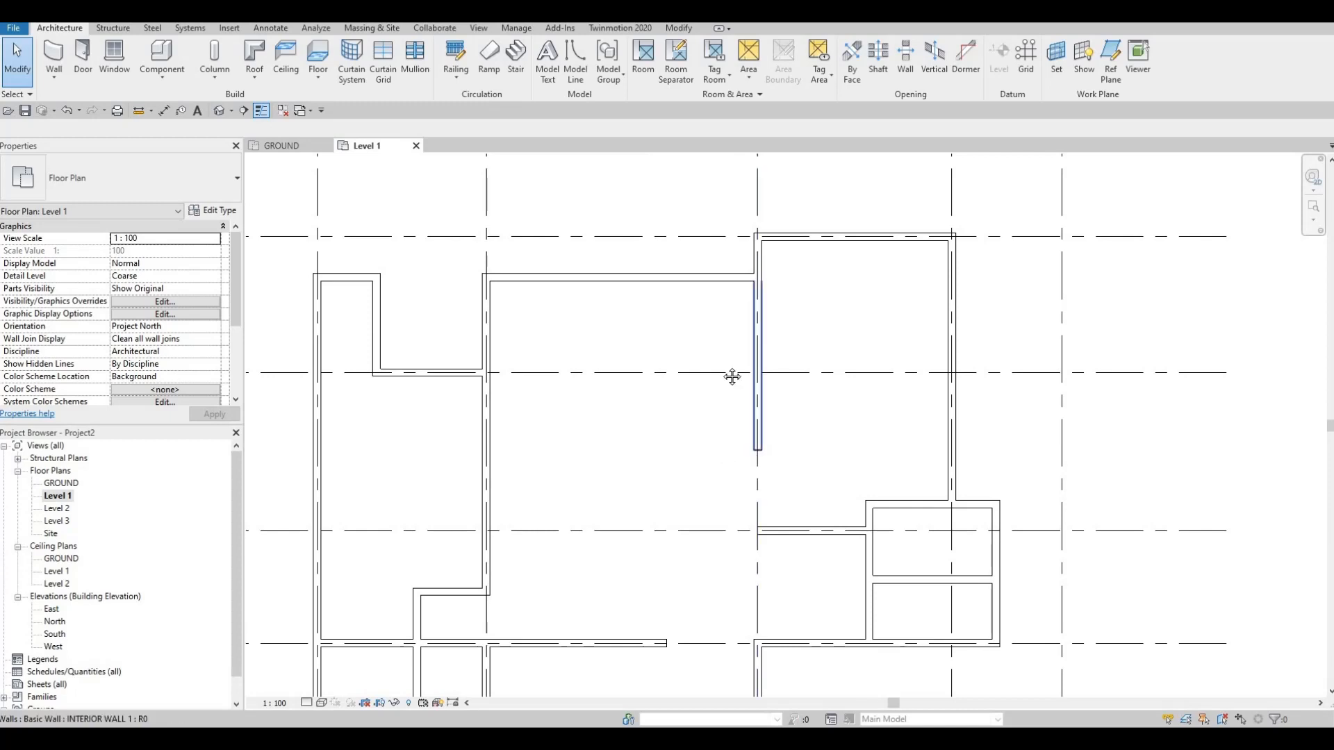
scroll(690, 407, down, 1)
middle_drag(691, 407, 775, 309)
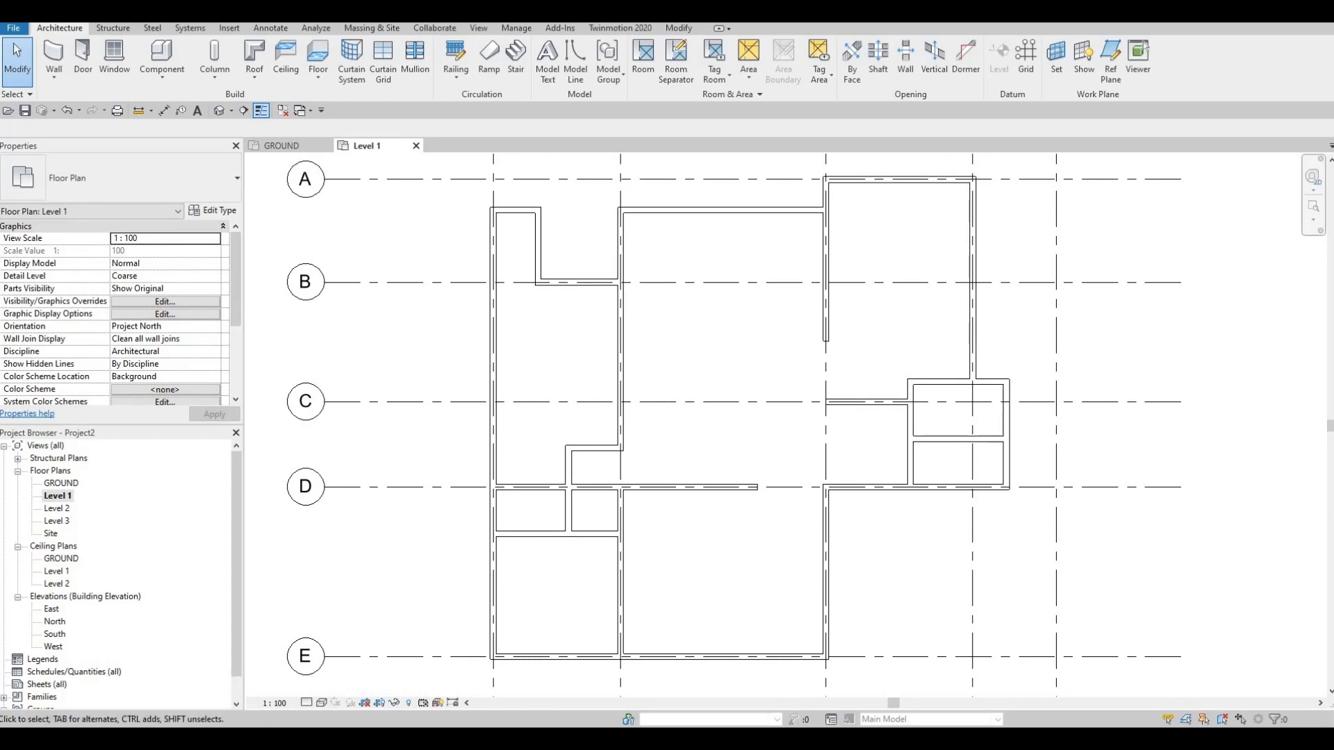
scroll(827, 395, down, 1)
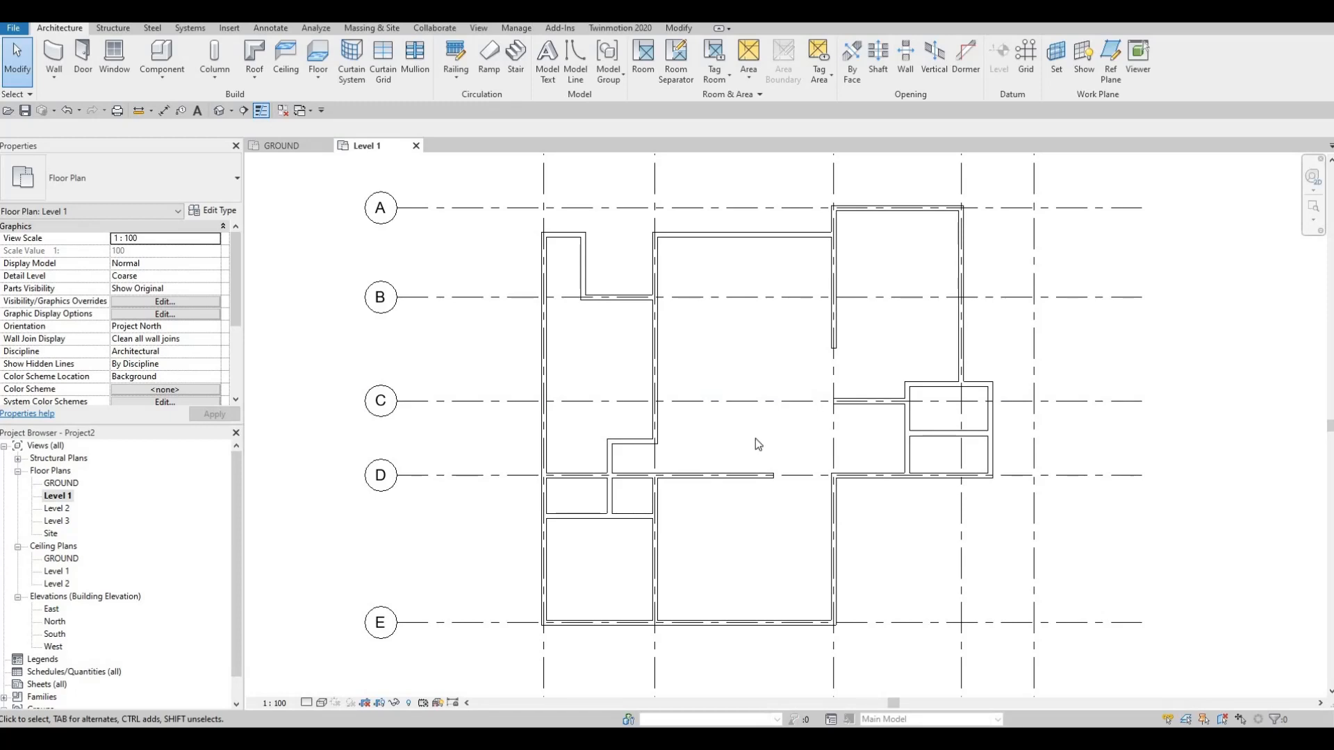
scroll(851, 379, down, 1)
middle_drag(850, 378, 892, 335)
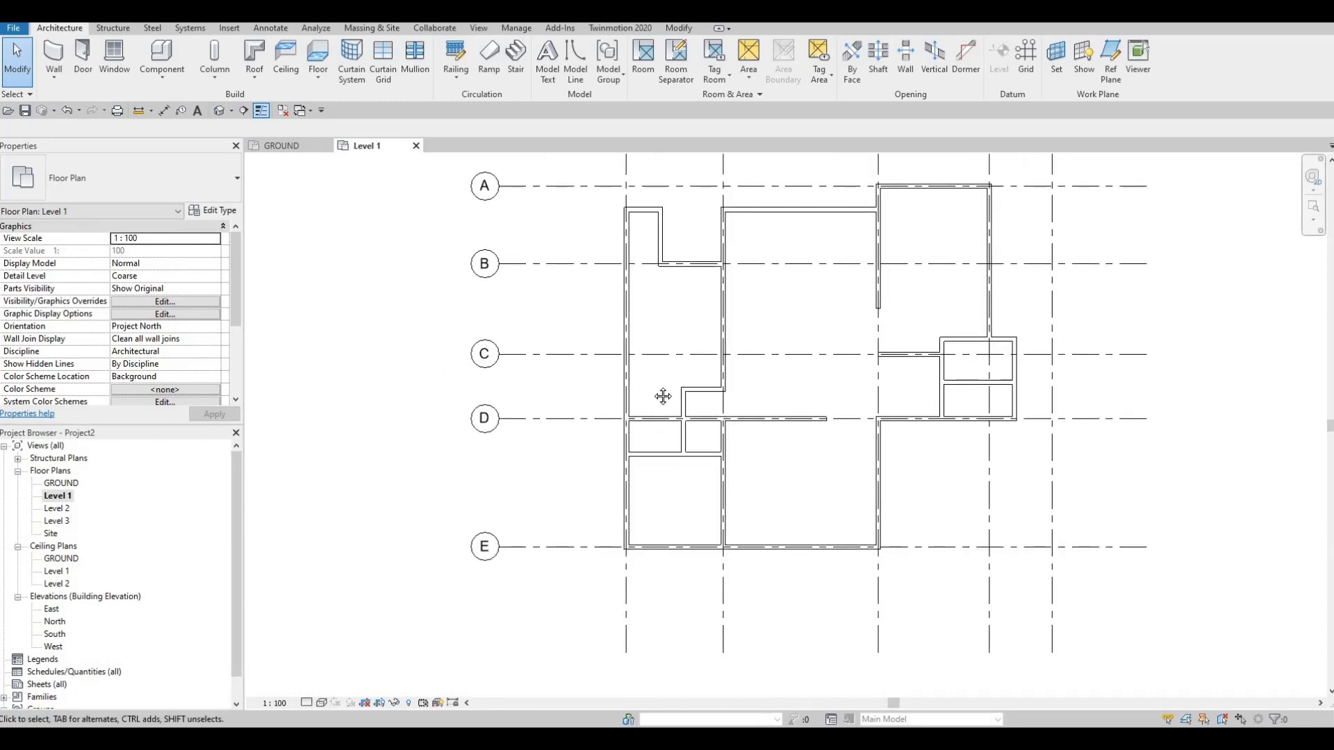
middle_drag(709, 333, 715, 305)
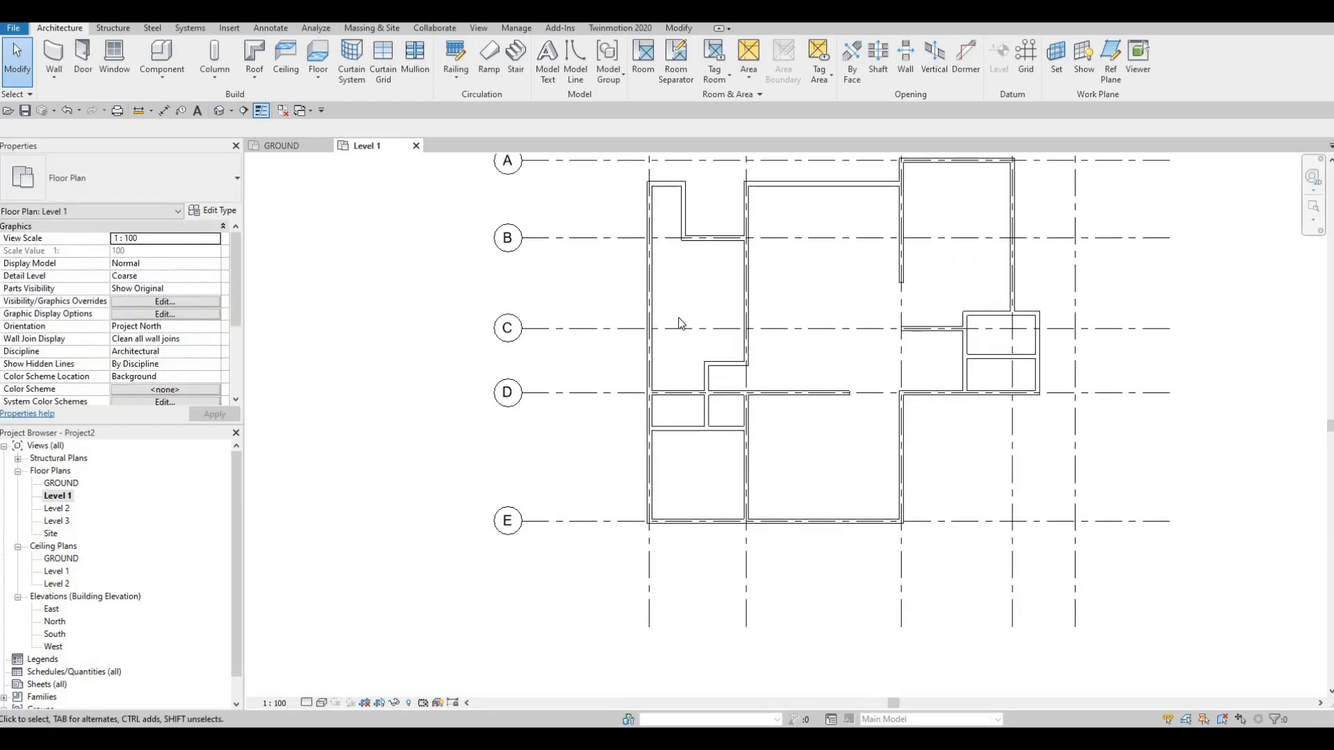
scroll(678, 321, up, 1)
middle_drag(679, 322, 695, 401)
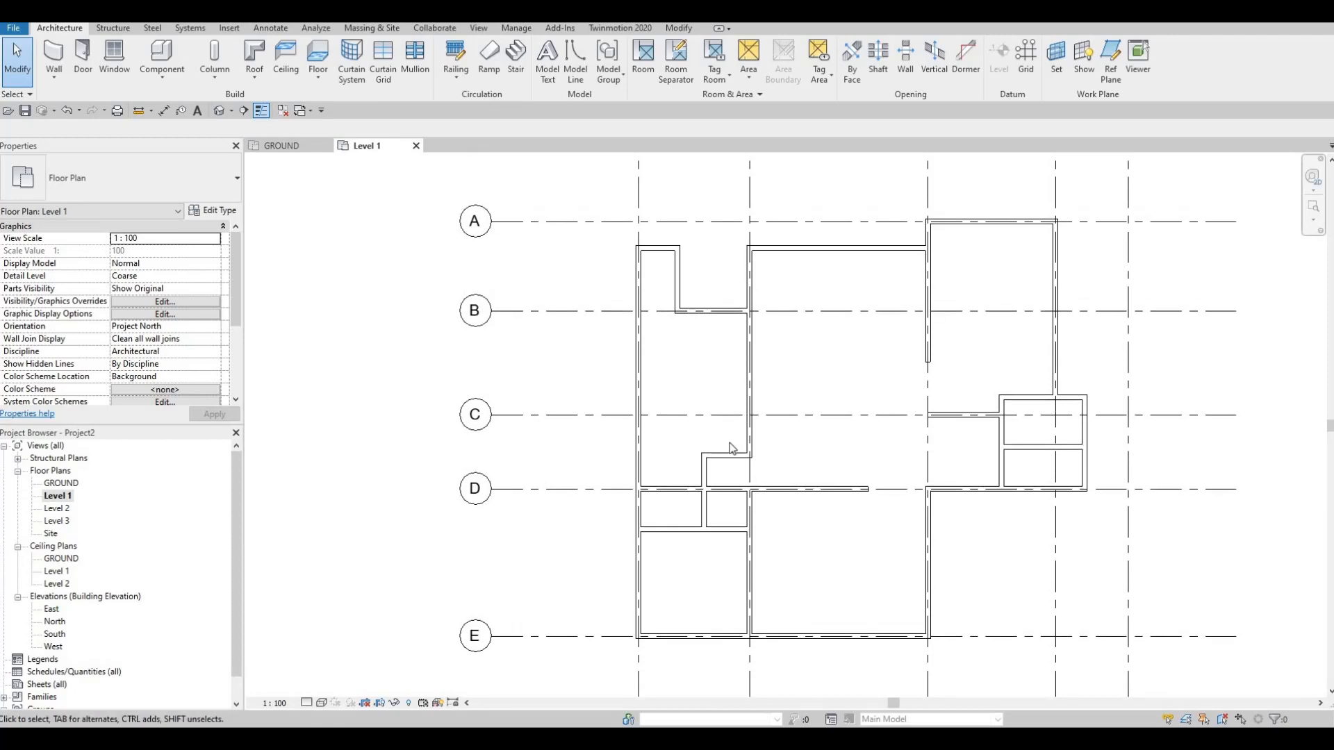
click(726, 455)
- Draw an INTERIOR WALL 1 wall along grid B from the exterior corner between grids 1 and 2 to the grid 1 wall
scroll(658, 298, up, 3)
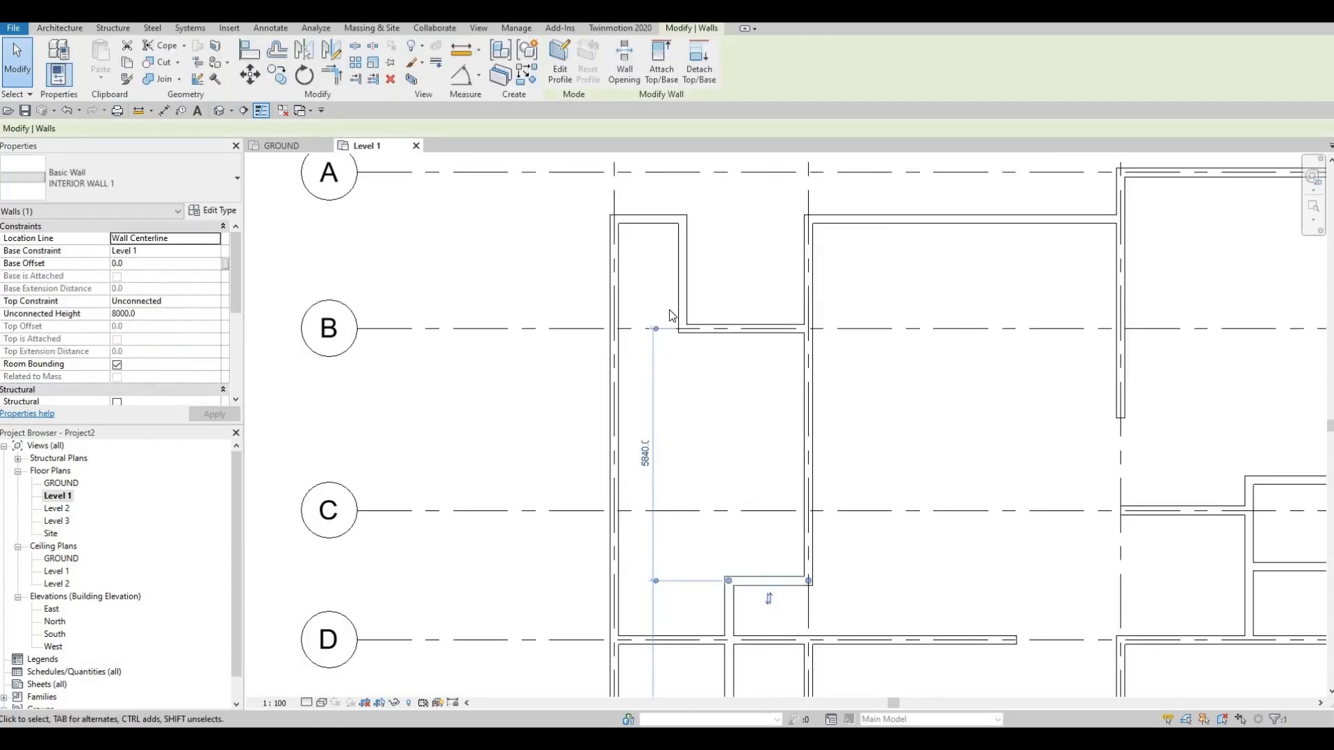
key(w)
key(a)
scroll(663, 318, up, 3)
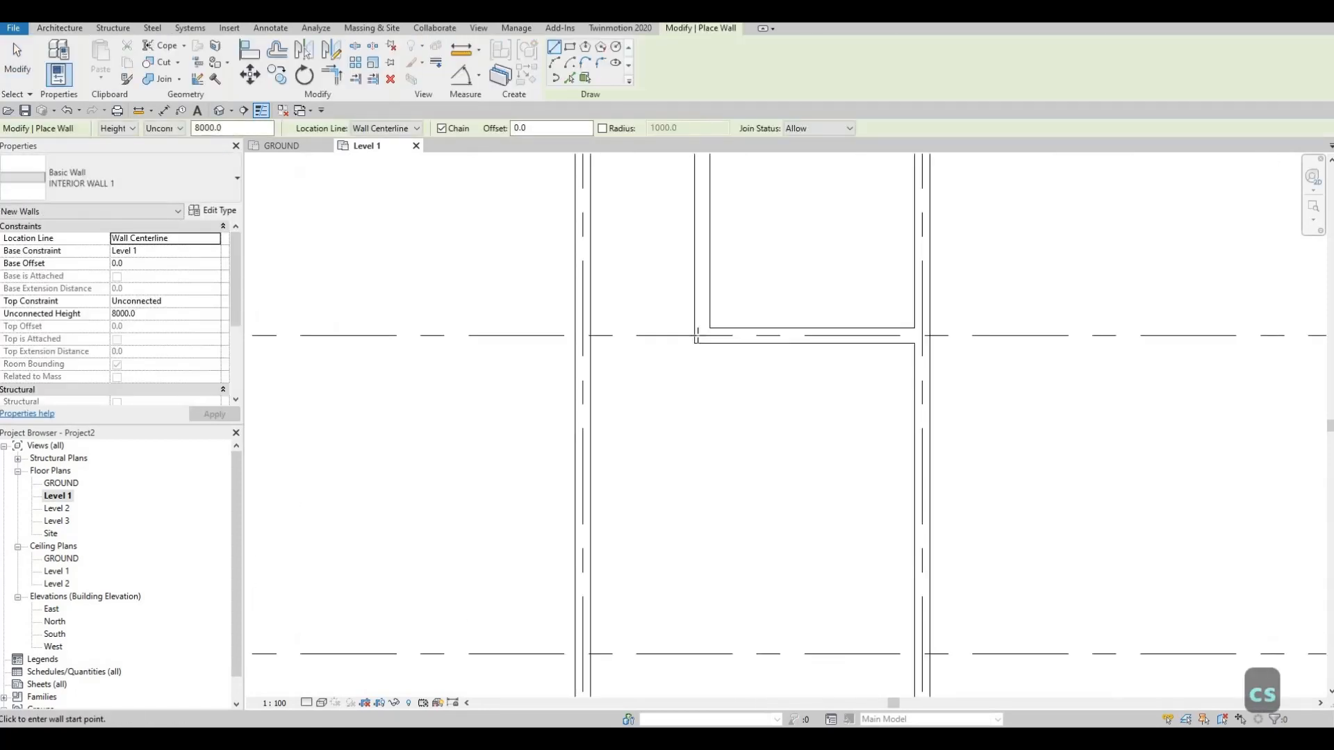
click(694, 336)
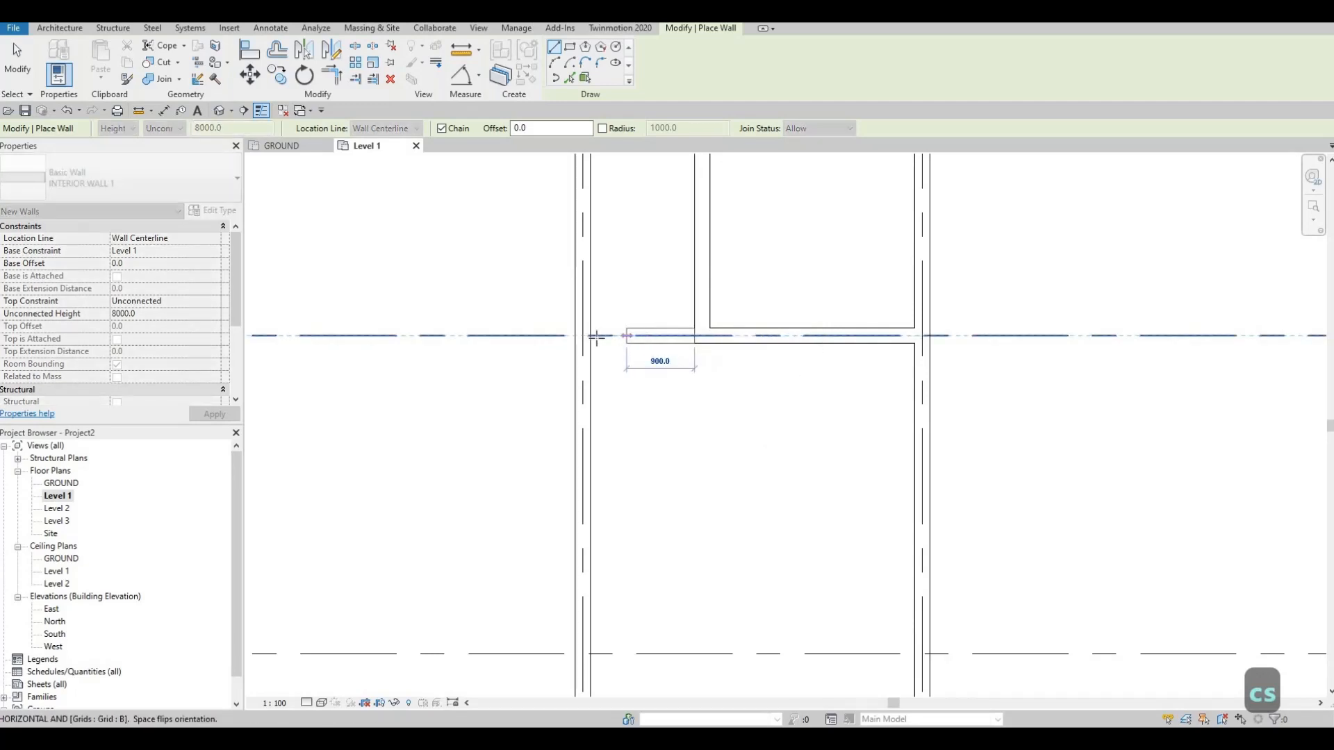
key(Escape)
scroll(646, 271, down, 5)
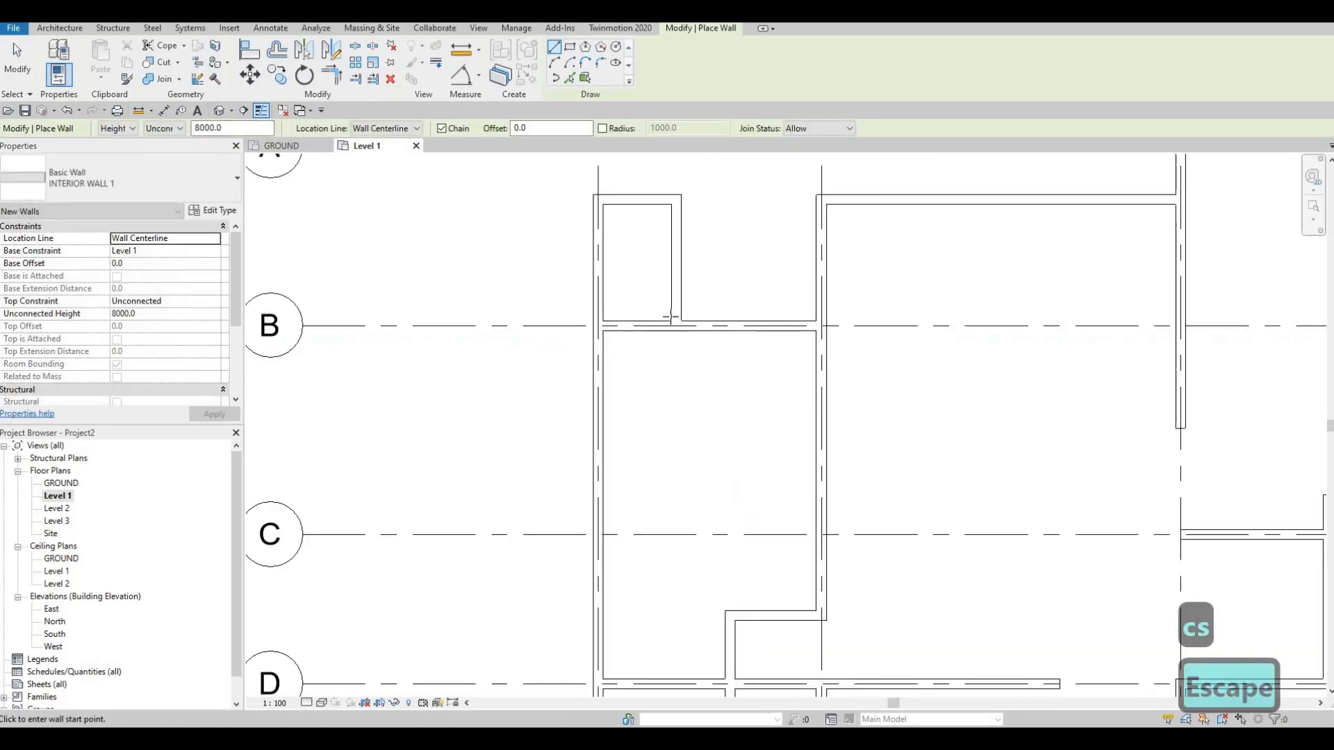
scroll(716, 553, down, 1)
key(Escape)
key(Escape)
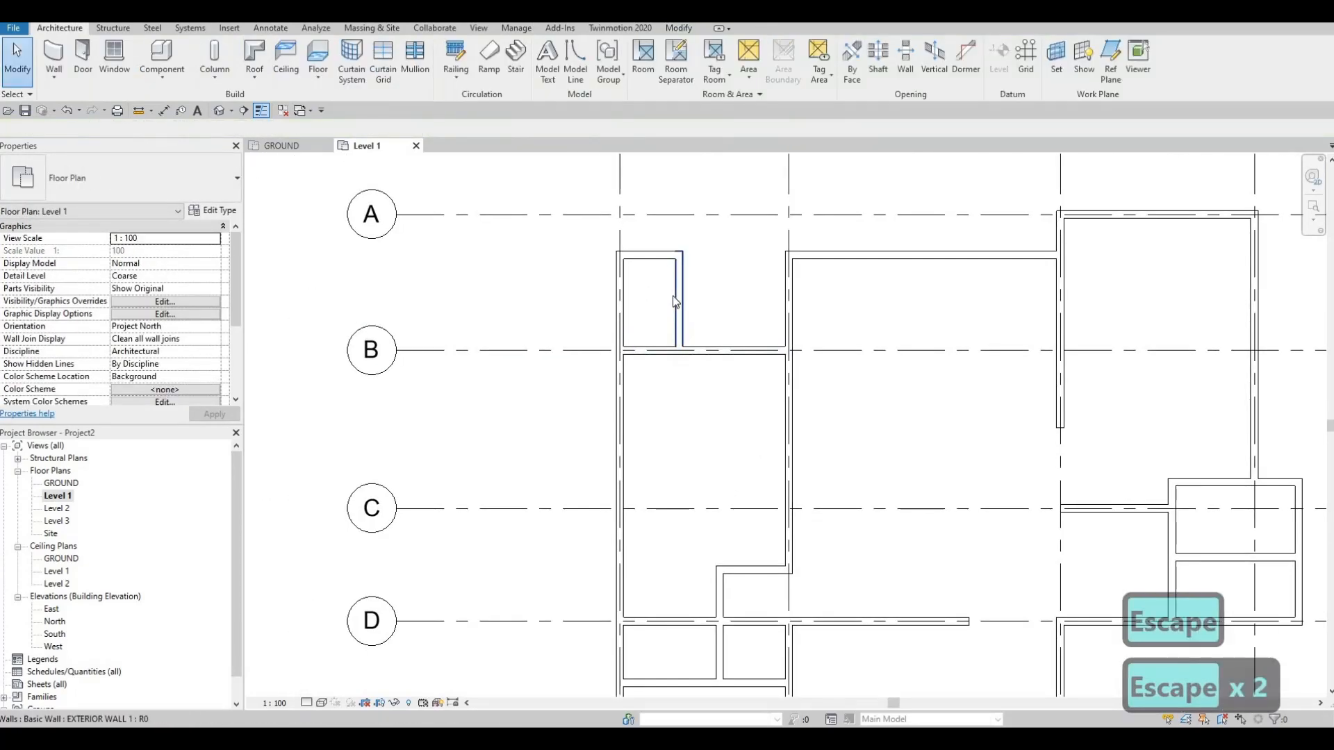
- Set the distance from the grid 1 wall to the short vertical exterior wall above grid B to 1600
click(649, 223)
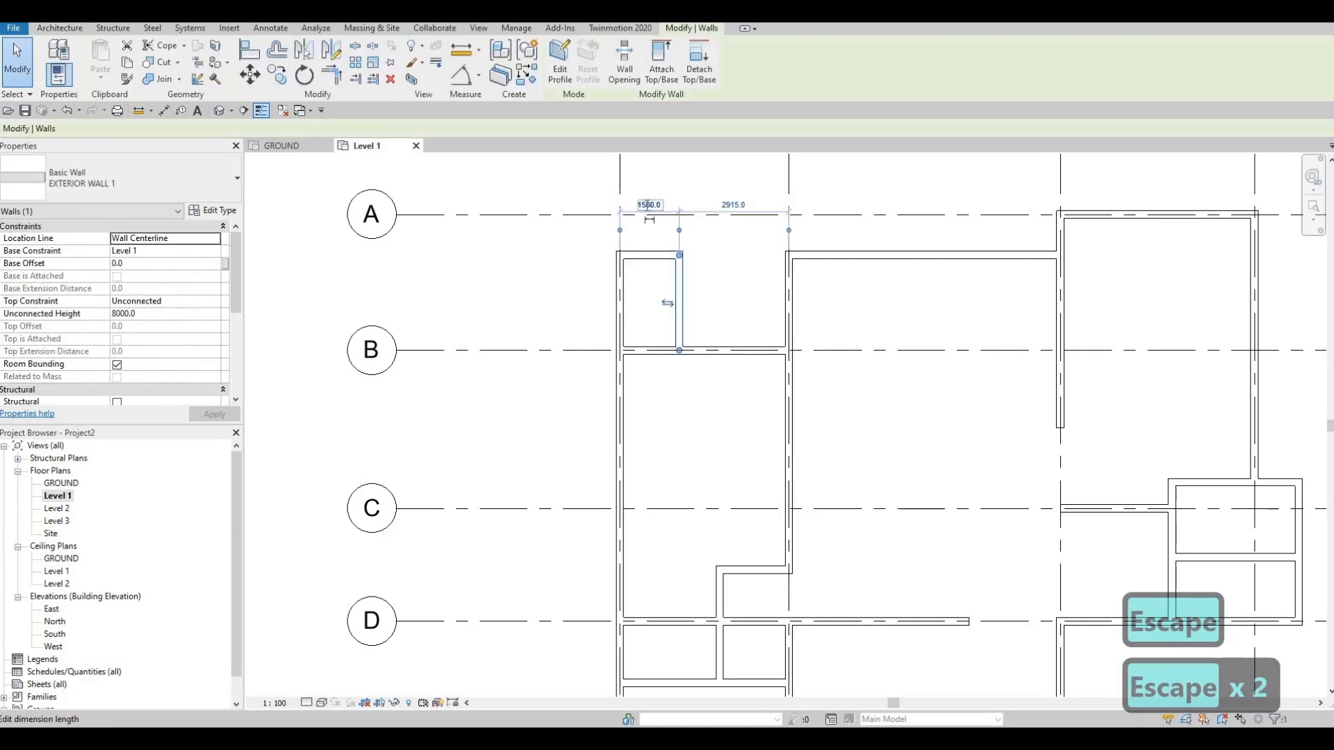
click(648, 206)
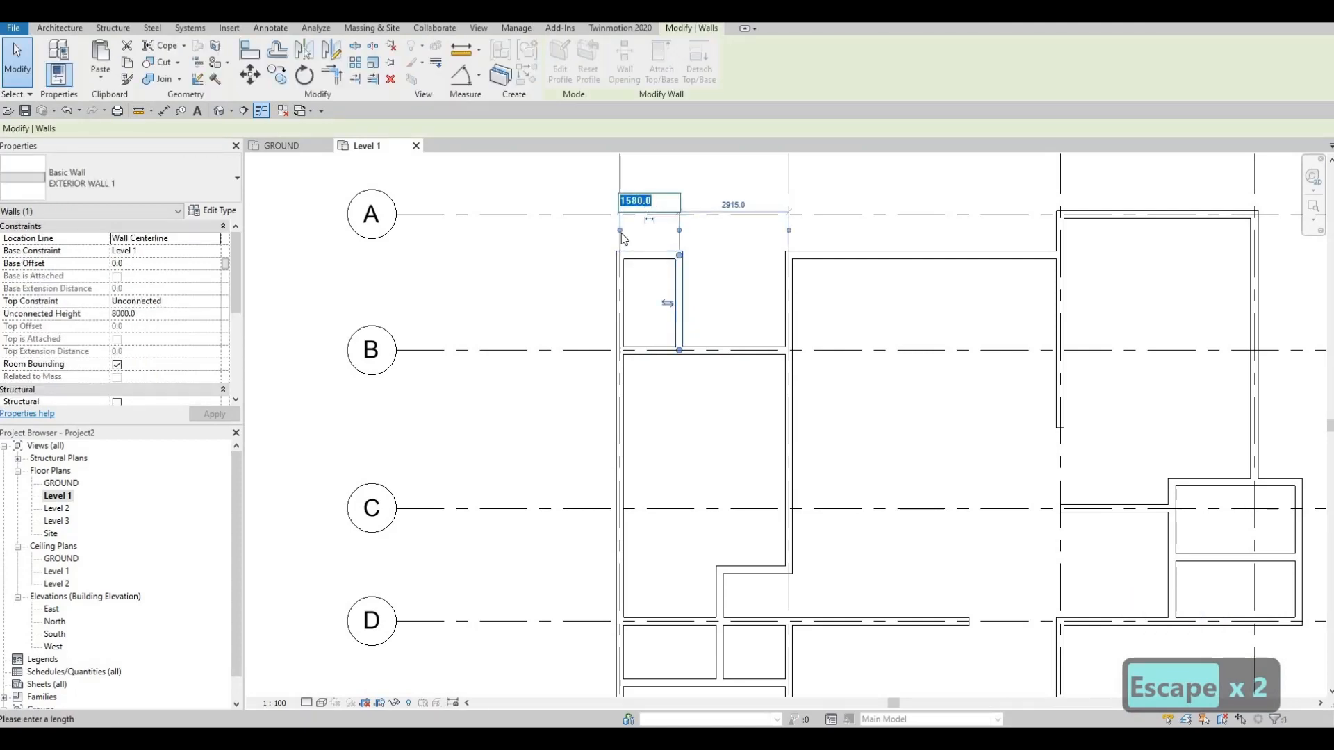
text(1600)
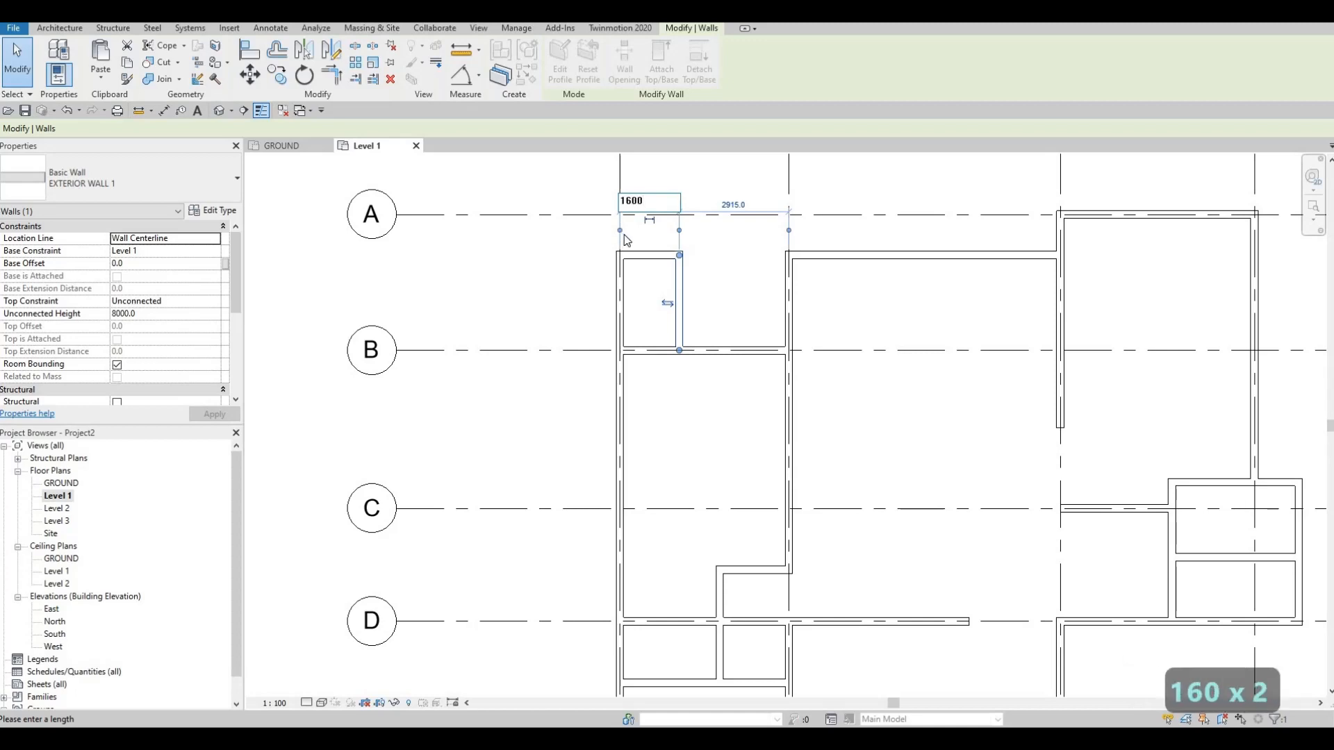
key(Return)
key(Escape)
key(Escape)
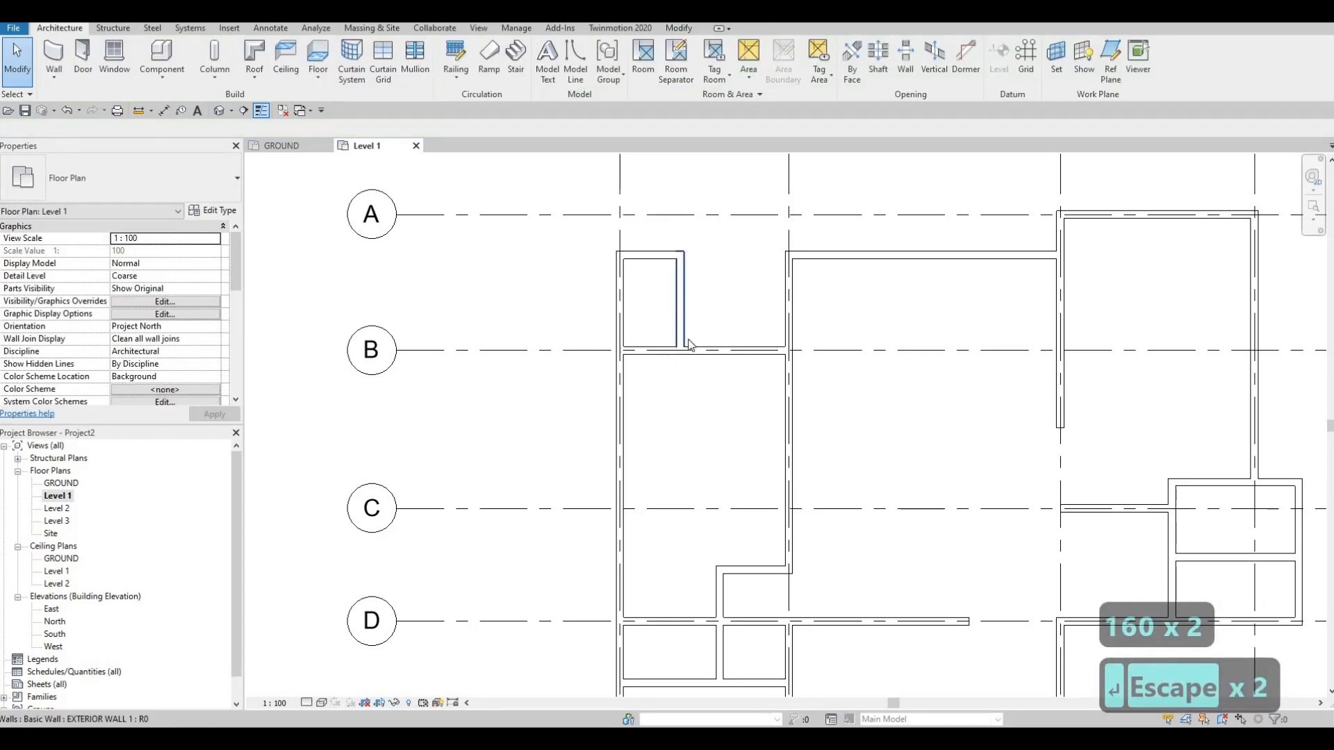
- Check the spacing dimensions of the short horizontal and vertical partitions around grid D between grids 1 and 2
scroll(708, 351, down, 2)
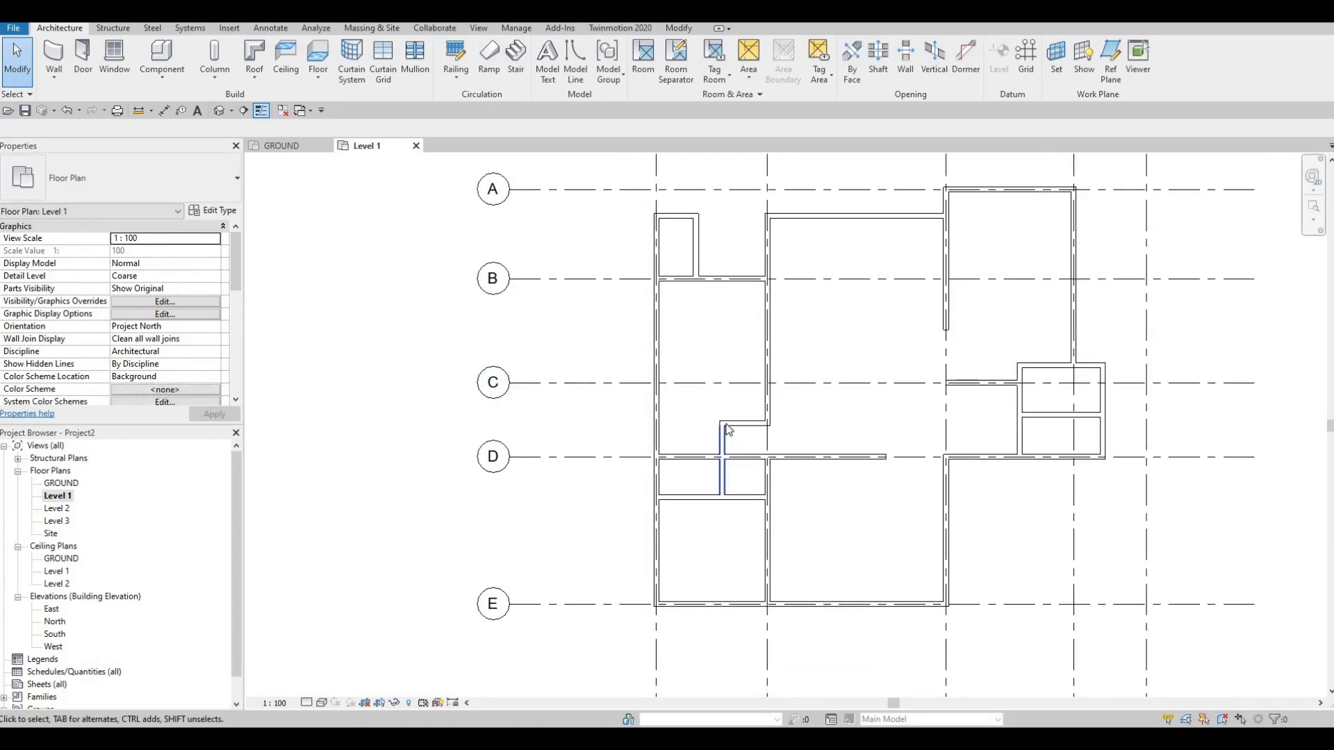
middle_drag(738, 467, 717, 406)
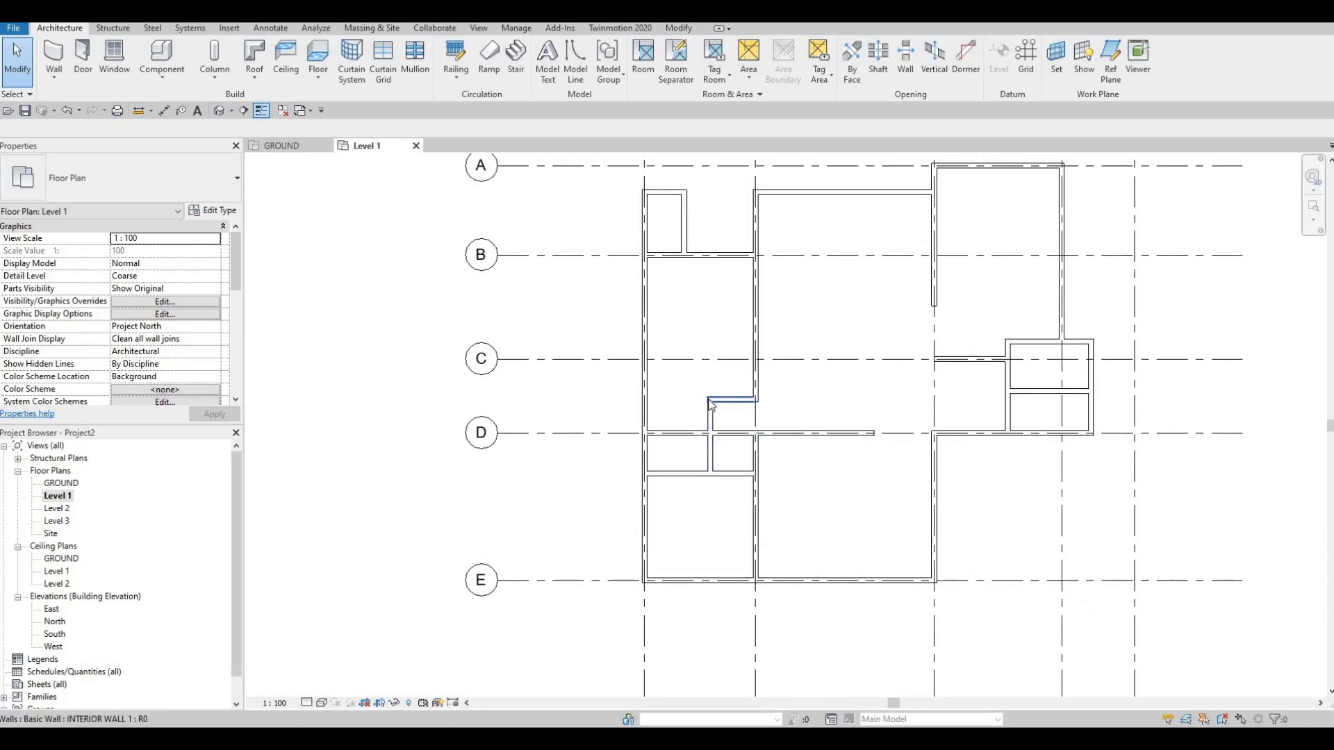
scroll(726, 407, up, 2)
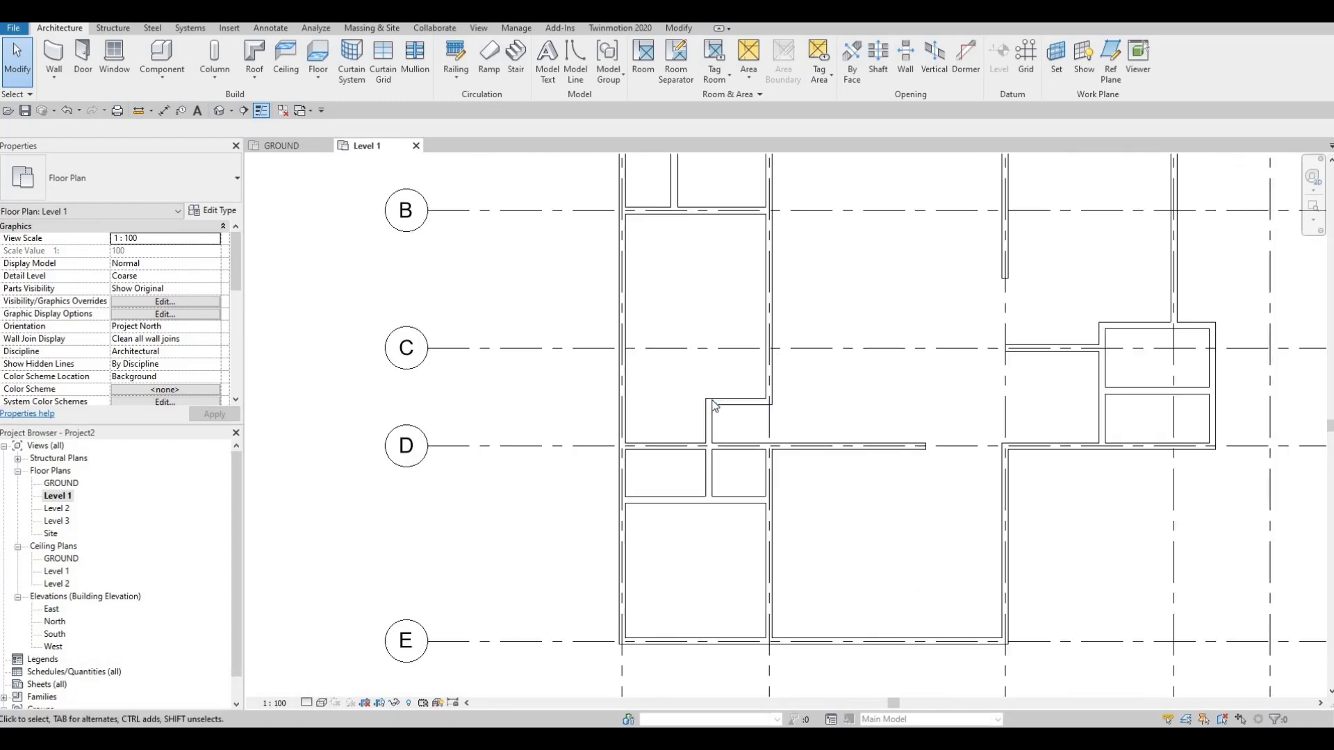
click(678, 425)
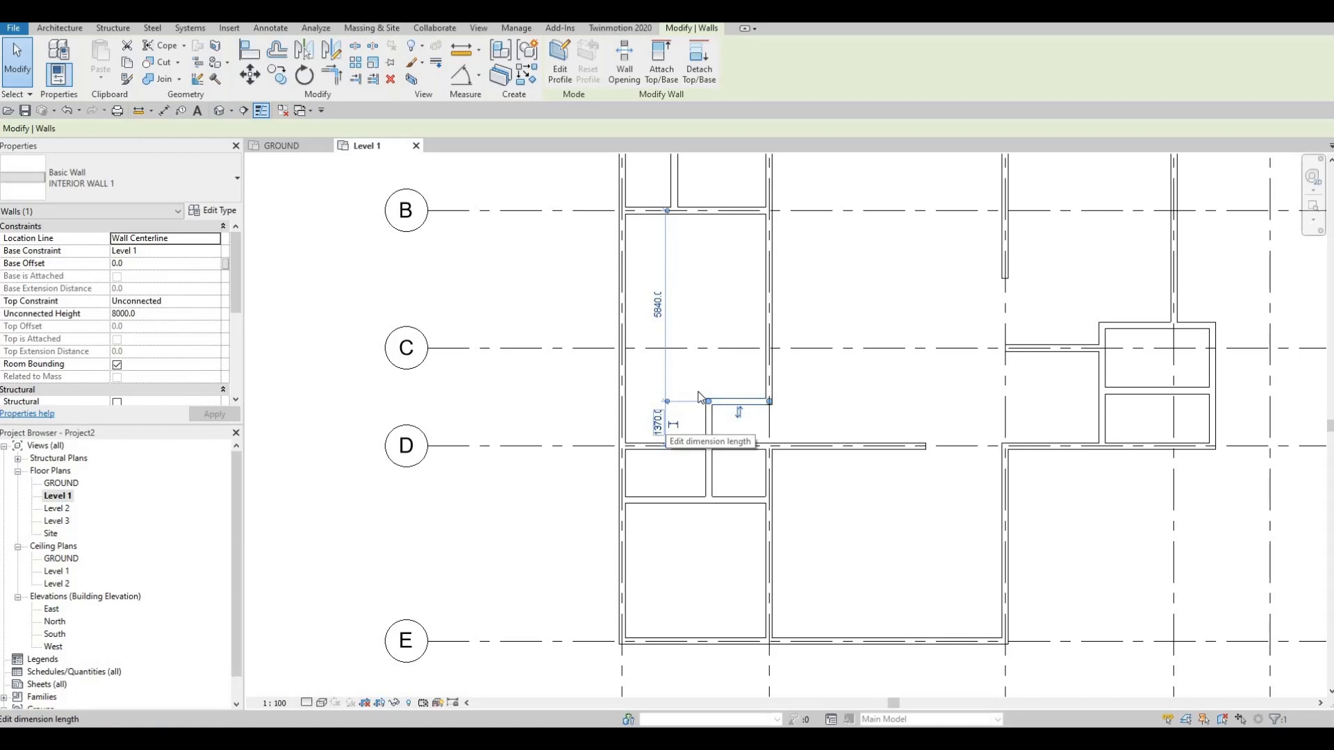
key(Escape)
key(Escape)
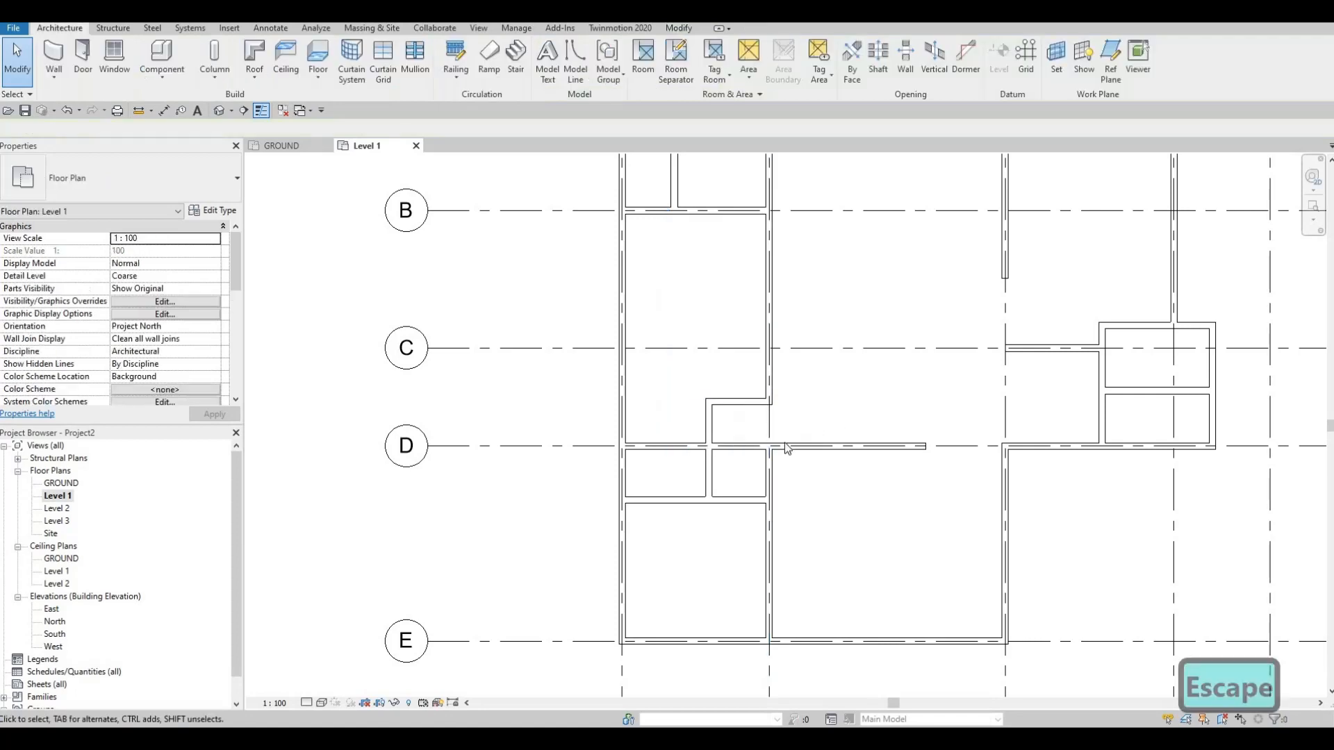
click(704, 462)
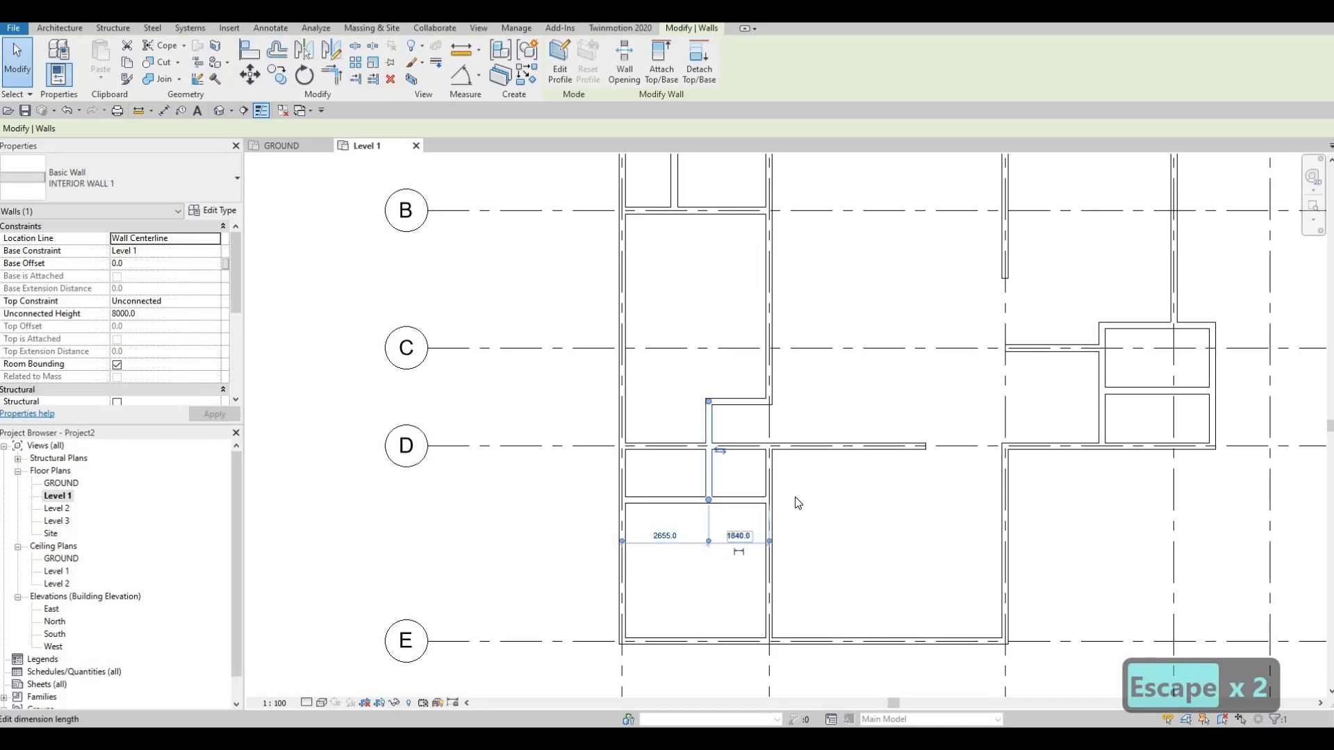
key(Escape)
key(Escape)
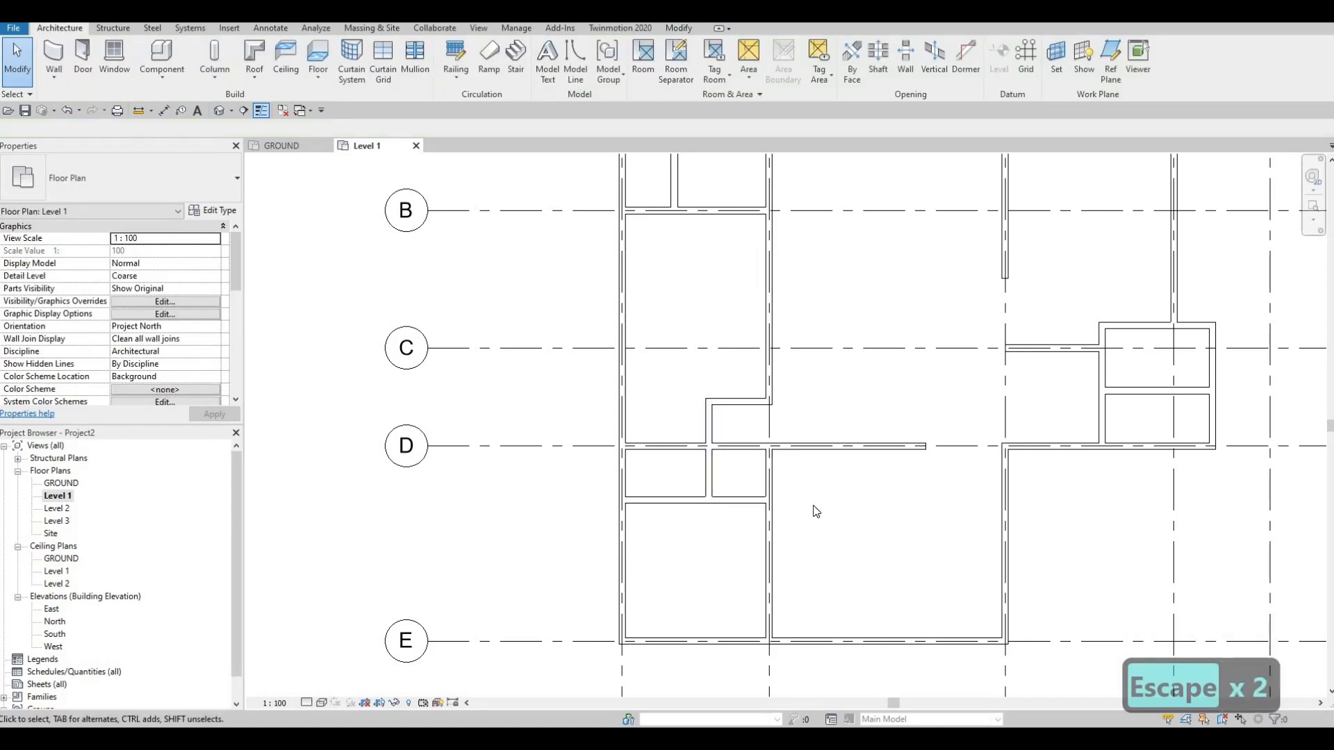
- Draw a vertical INTERIOR WALL 1 wall about 700 long upward along grid 3 from the free end of the grid C wall
scroll(812, 506, down, 3)
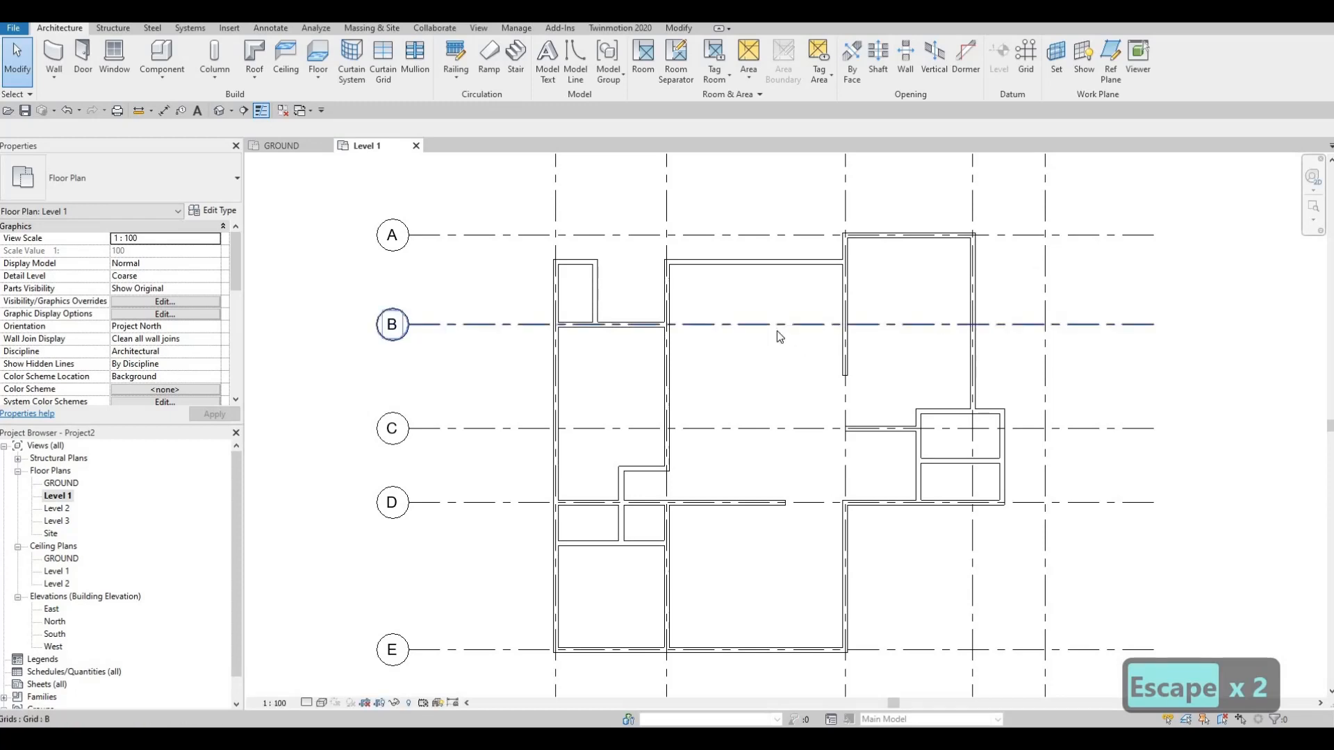
scroll(825, 354, down, 2)
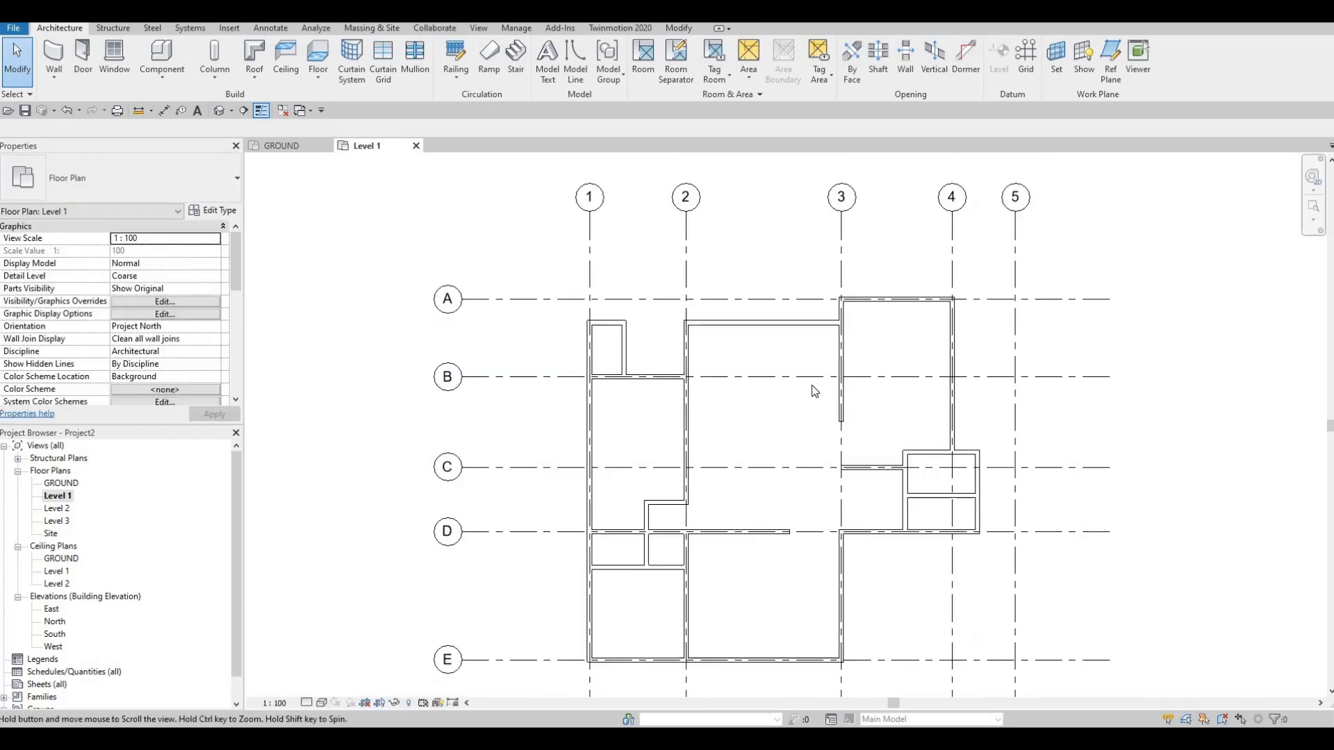
middle_drag(823, 325, 772, 333)
scroll(822, 410, down, 1)
scroll(823, 420, up, 6)
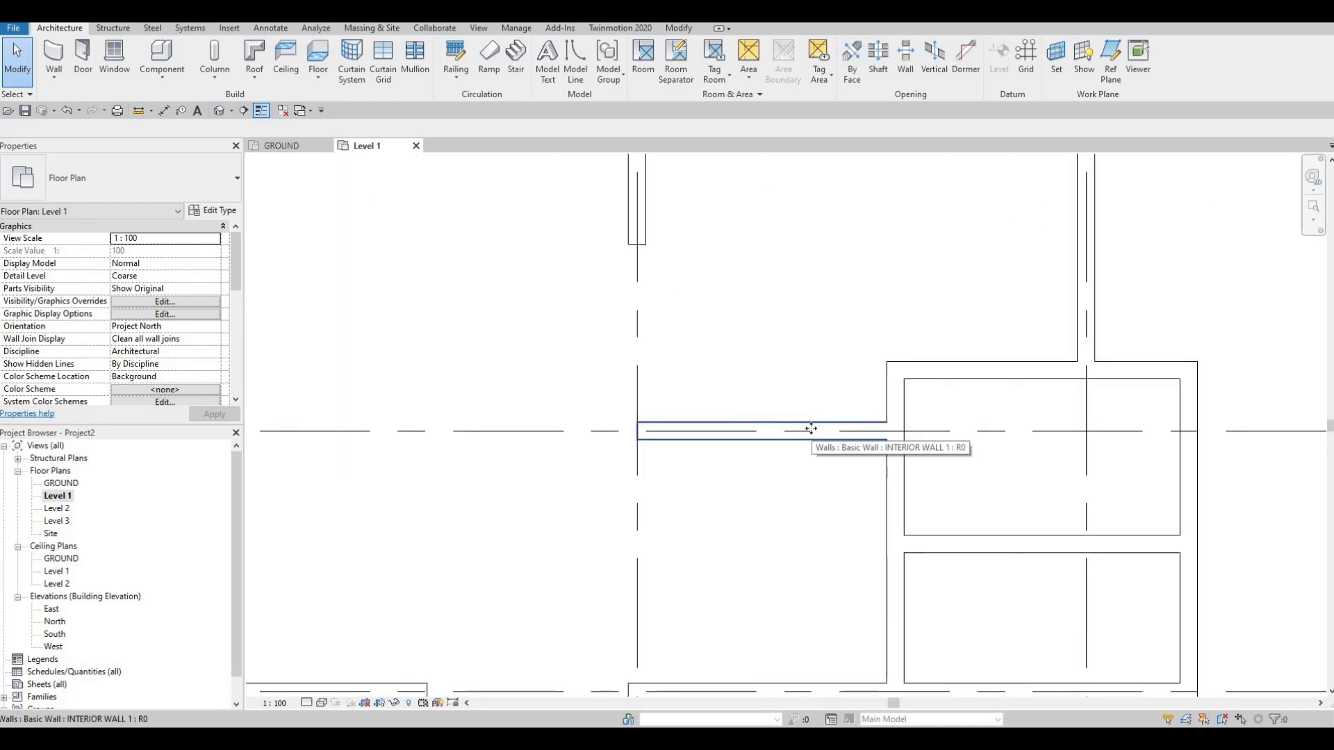
click(675, 428)
key(c)
key(s)
click(638, 430)
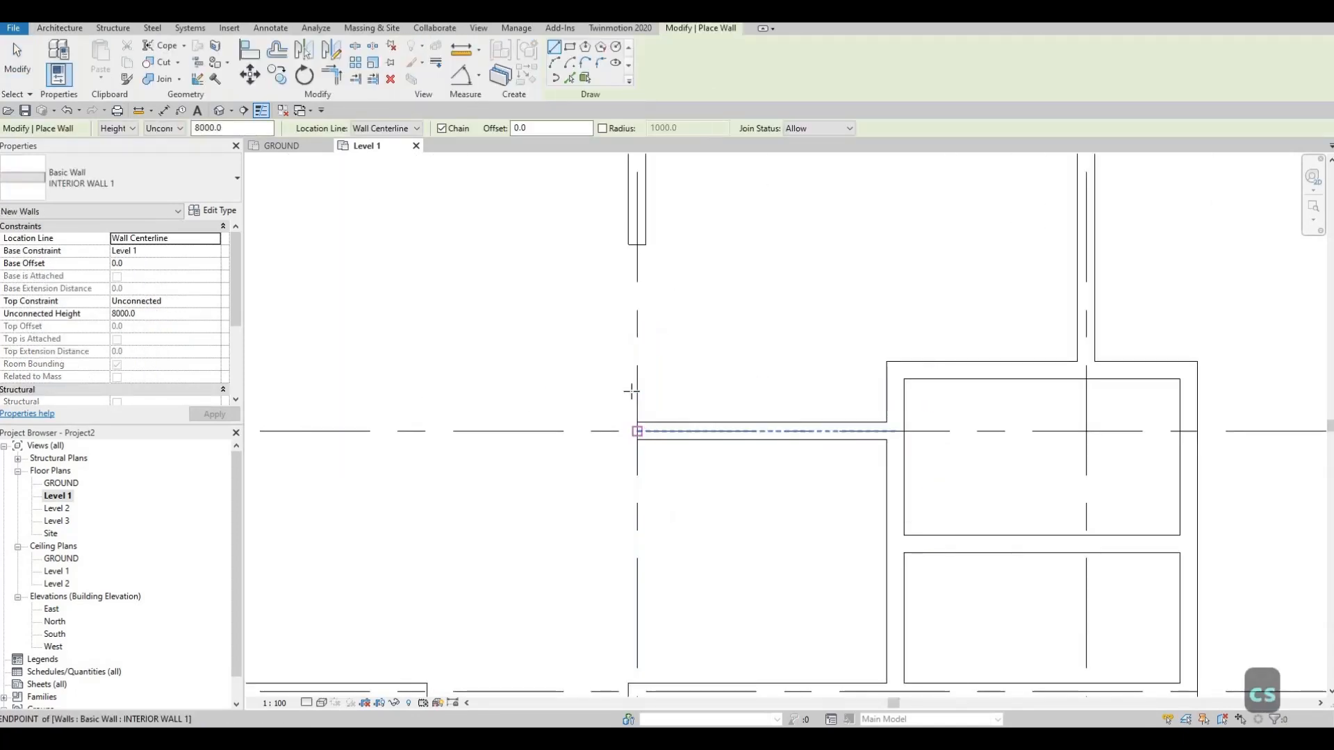
click(637, 372)
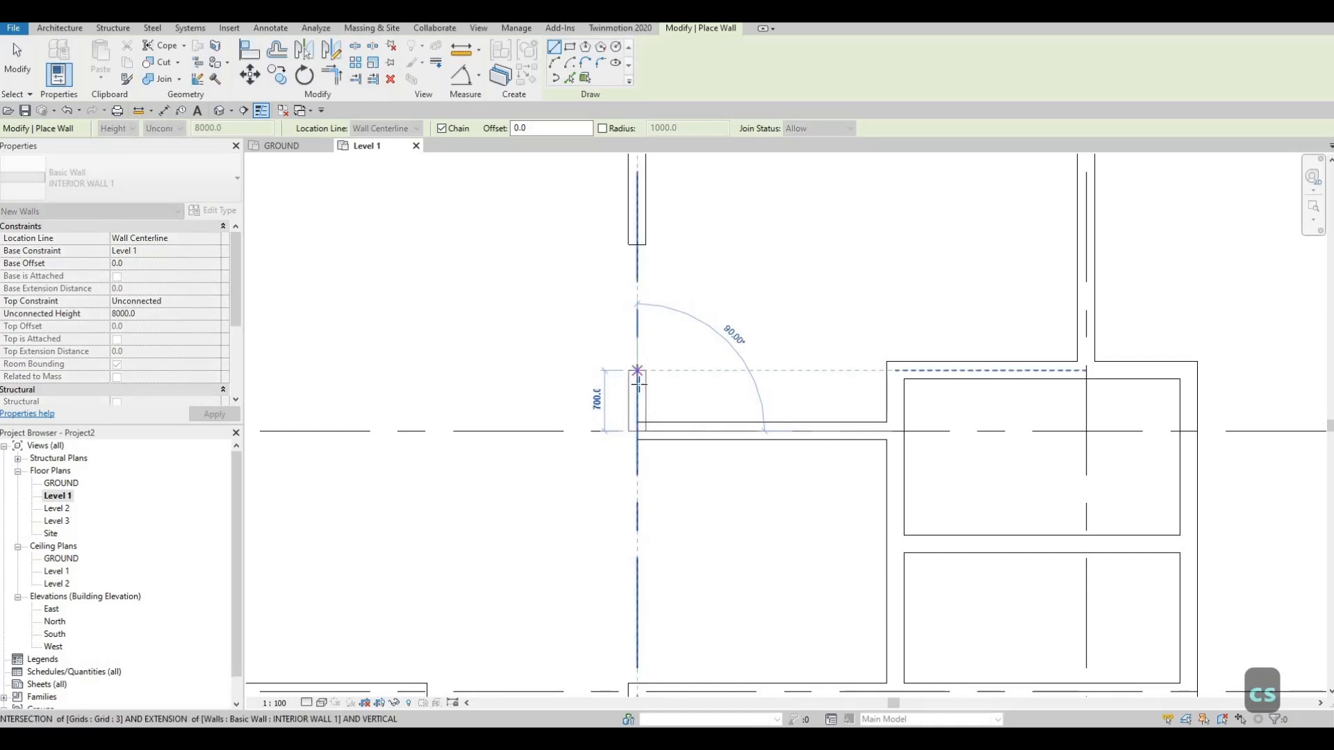
key(Escape)
key(Escape)
key(Escape)
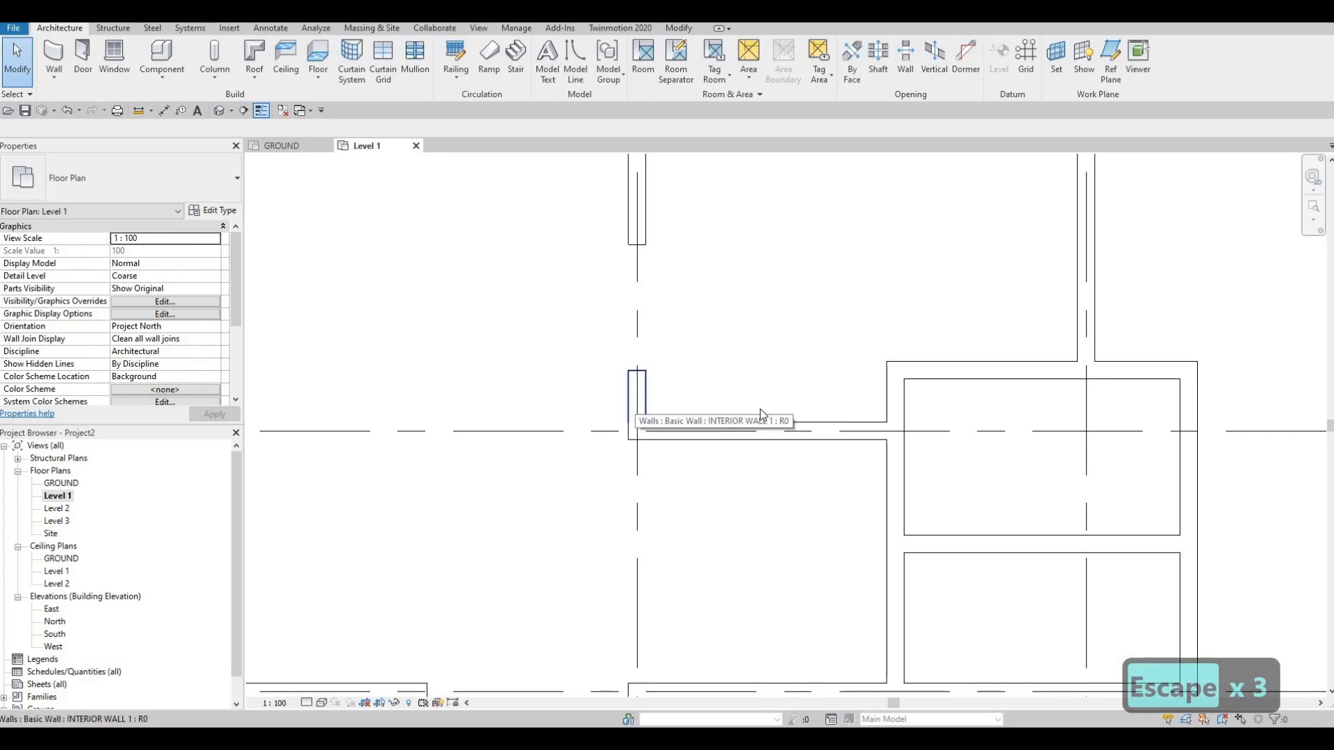
- Align the upper end of the short grid 3 wall with the upper outer face of the exterior wall between grids 3 and 4
key(a)
key(l)
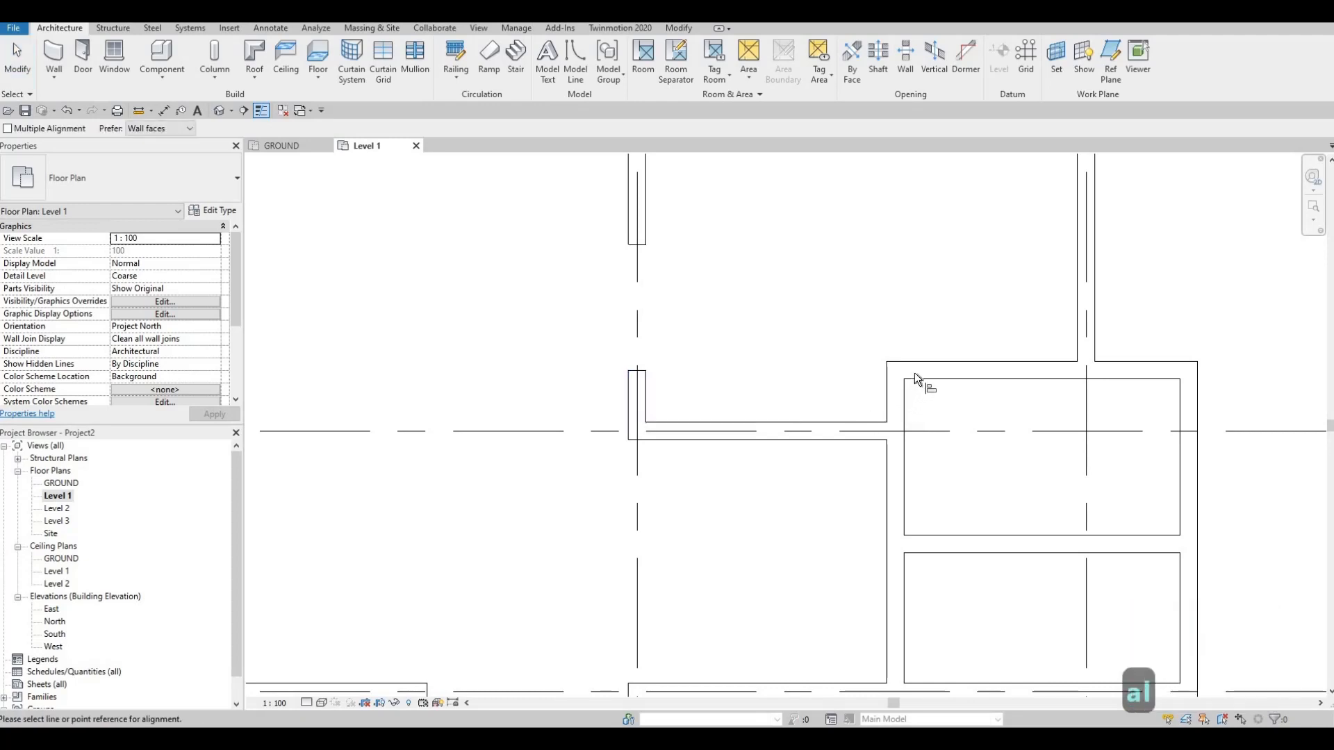
click(705, 397)
click(643, 375)
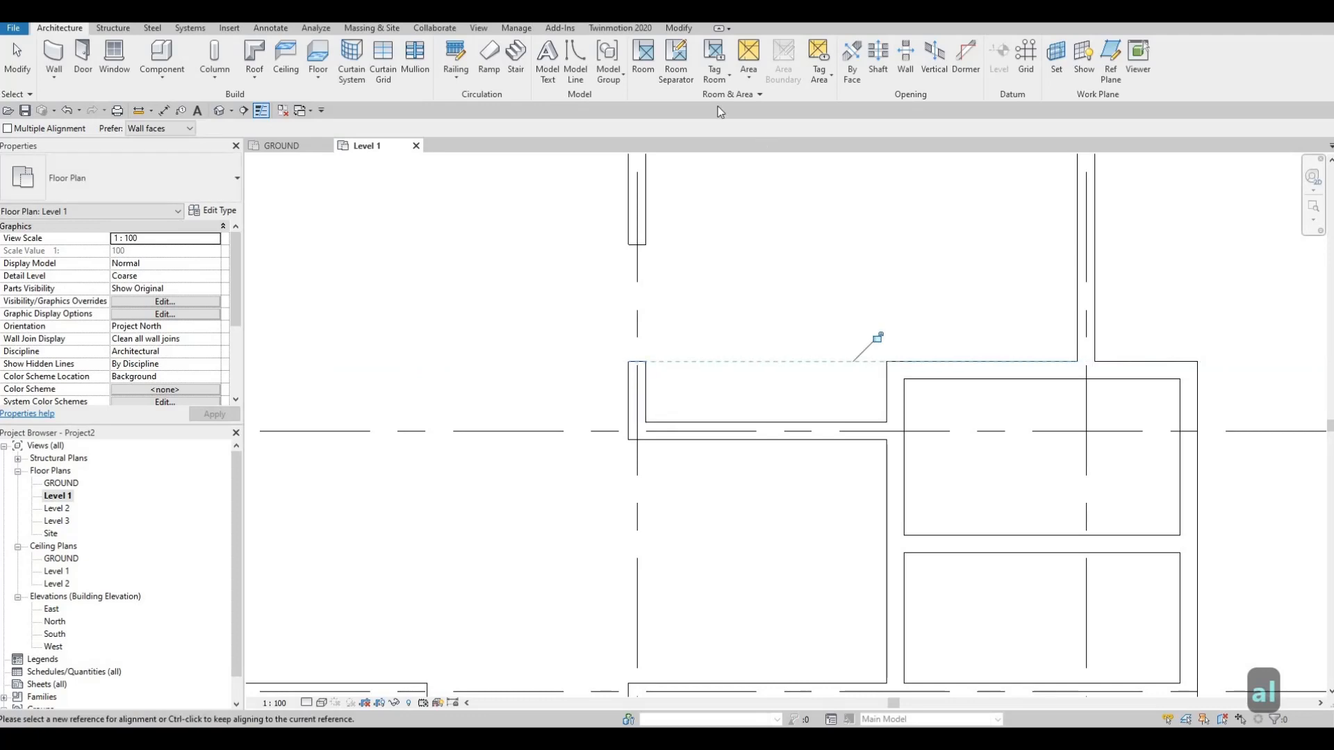
key(Escape)
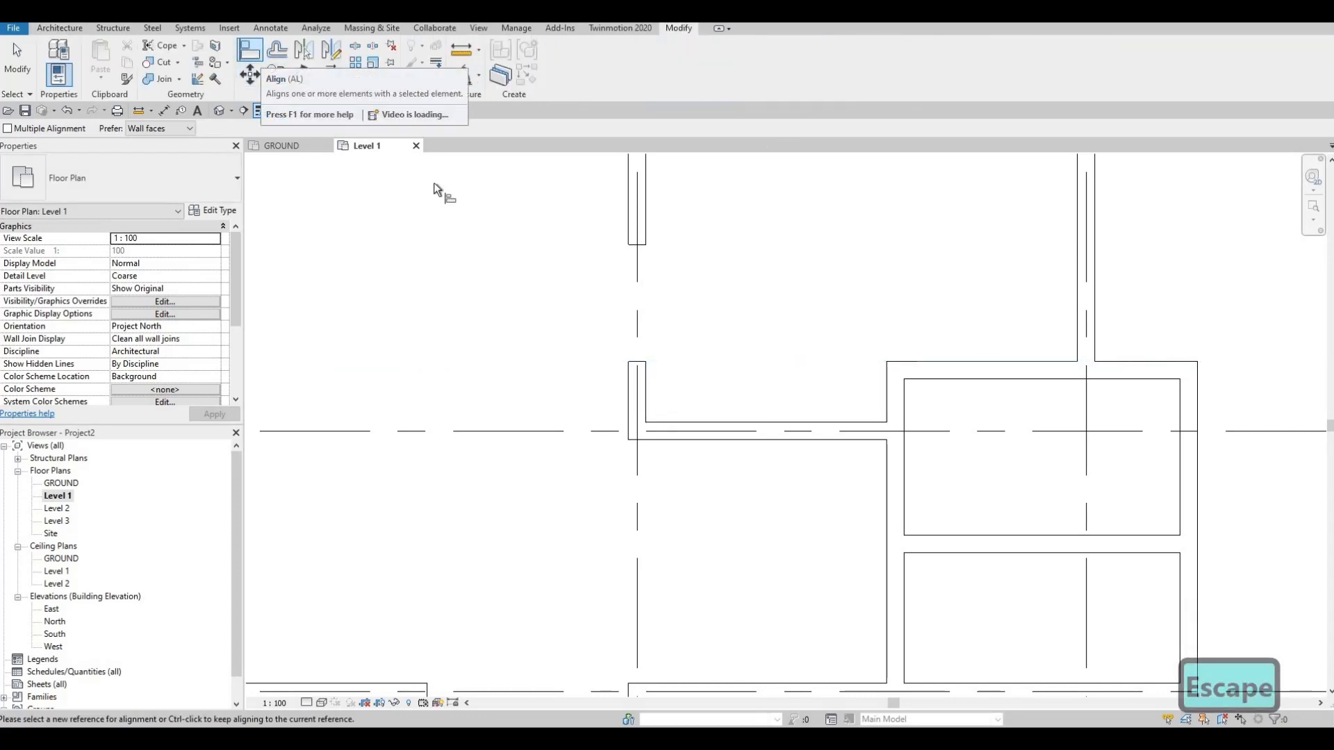
middle_drag(745, 305, 802, 332)
key(Escape)
scroll(869, 347, down, 3)
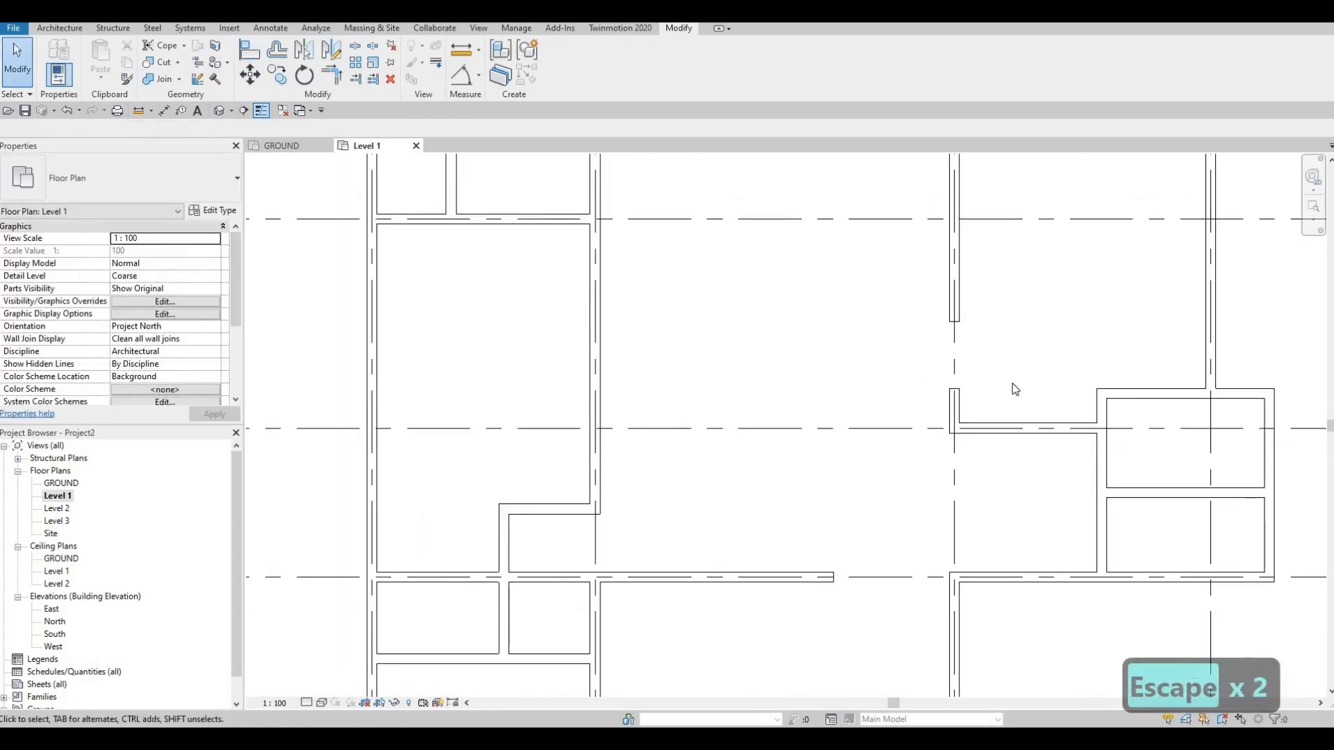
scroll(834, 380, down, 2)
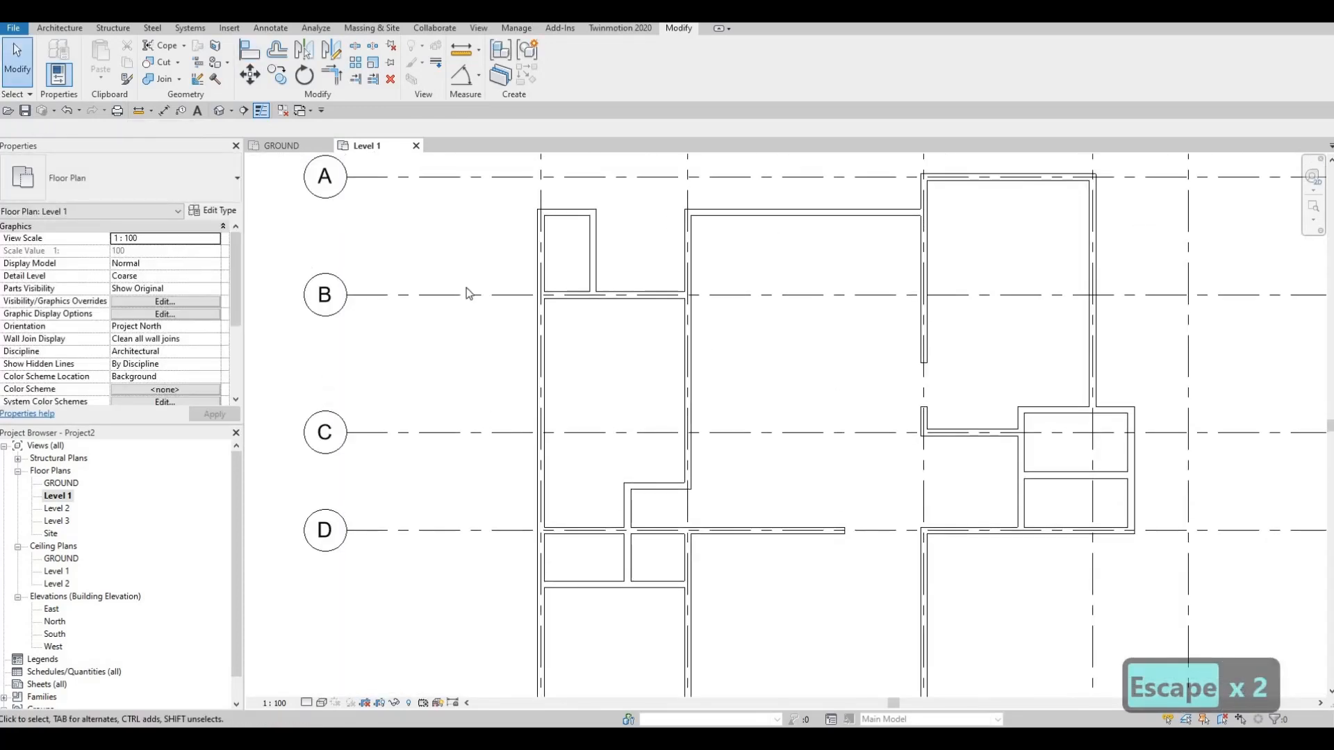
- Open the M_Door-Interior-Single-2_Panel-Wood family from the library's Residential doors folder for loading
click(229, 28)
click(570, 69)
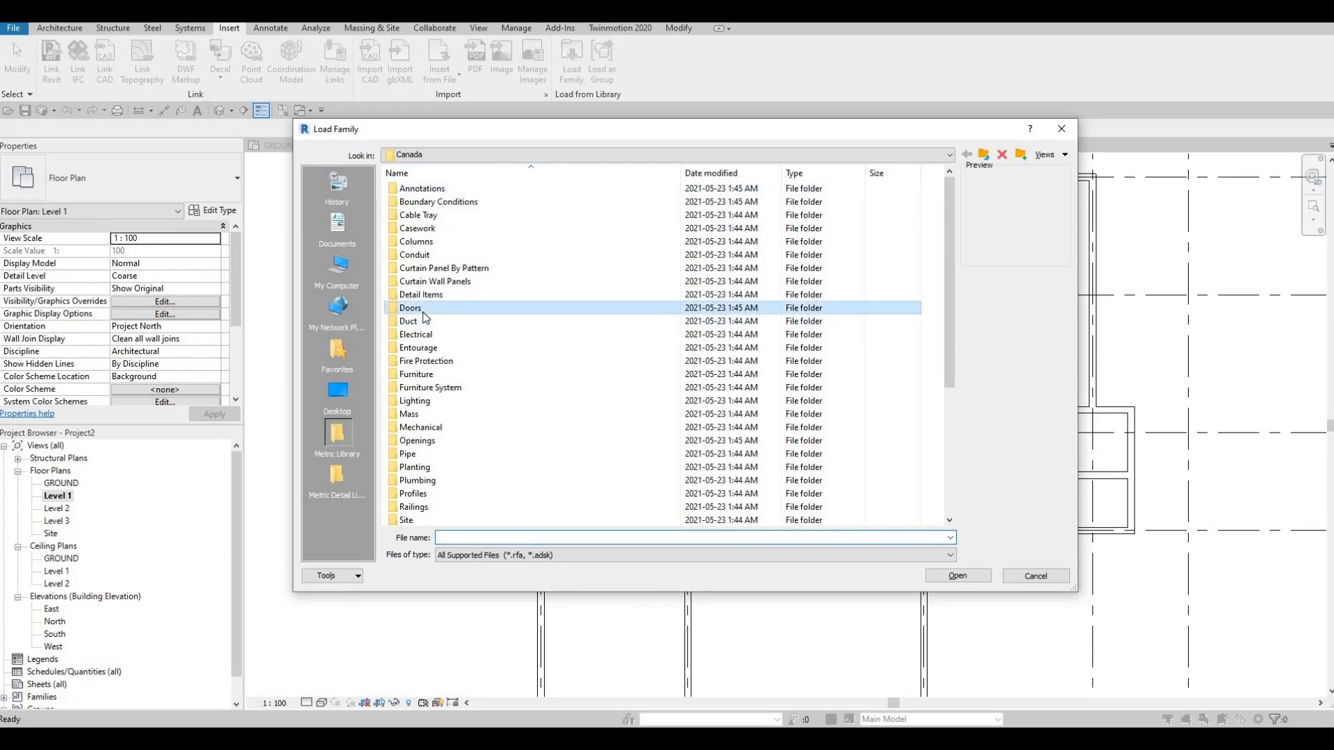
double_click(417, 309)
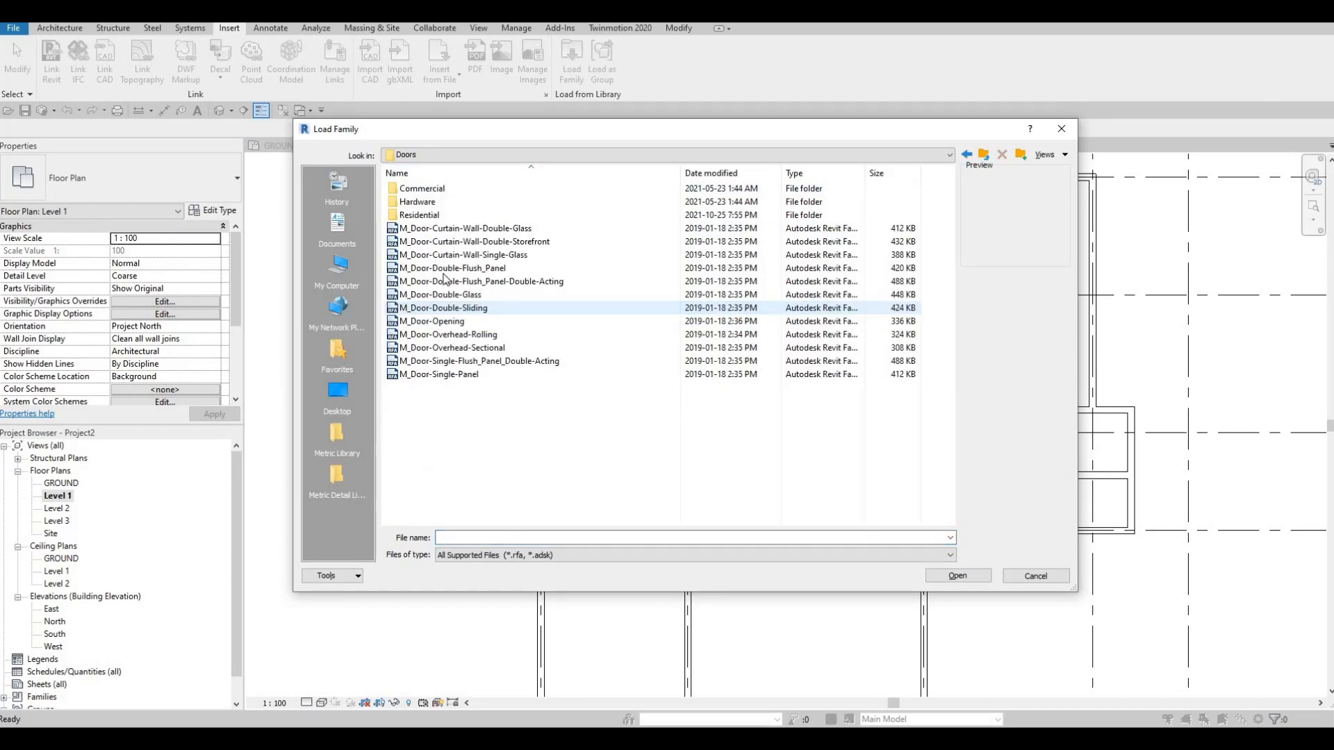
double_click(424, 215)
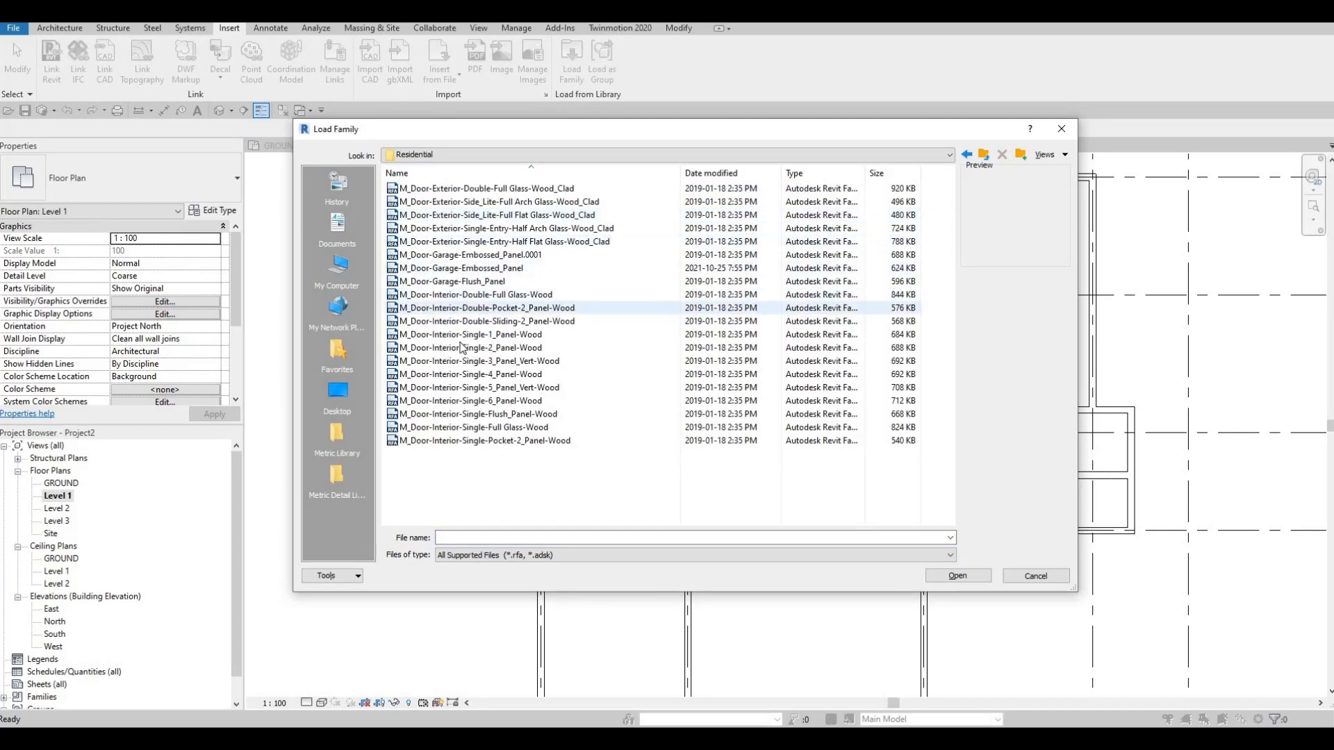
click(452, 335)
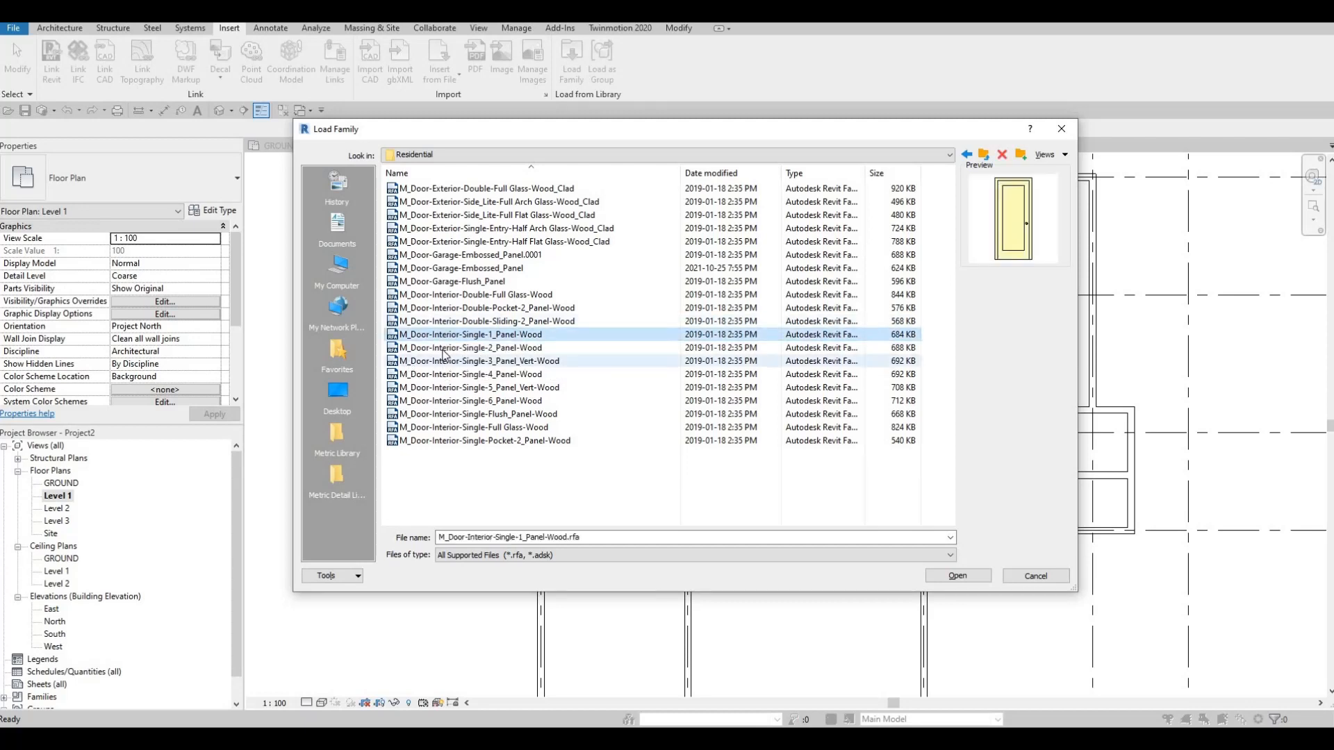
click(435, 349)
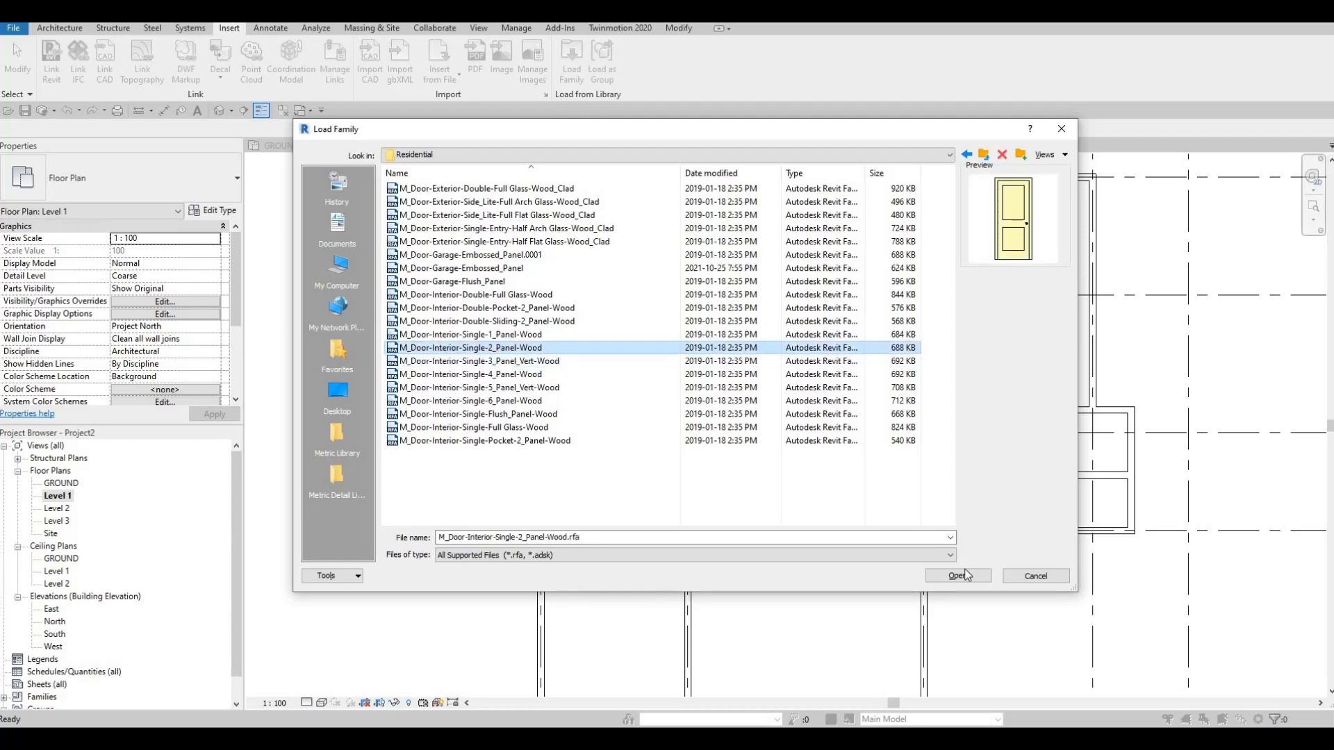
key(Return)
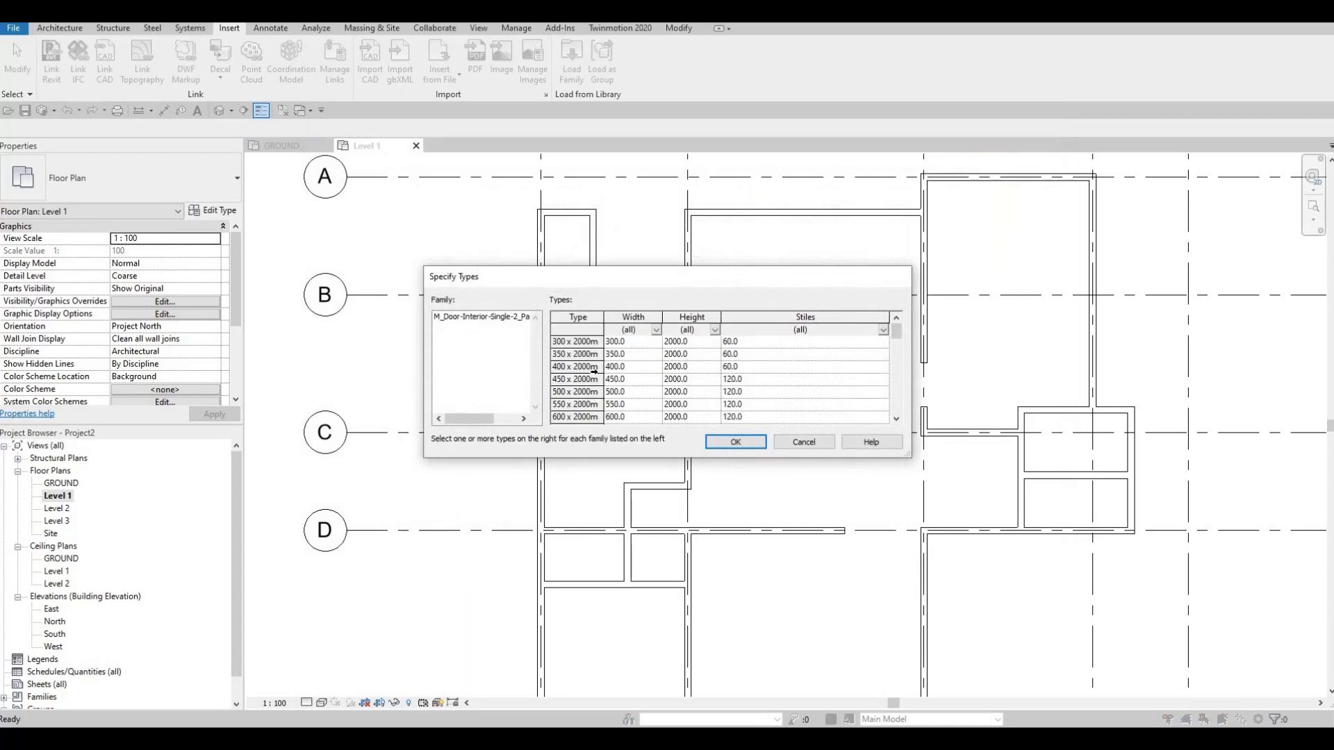
click(587, 366)
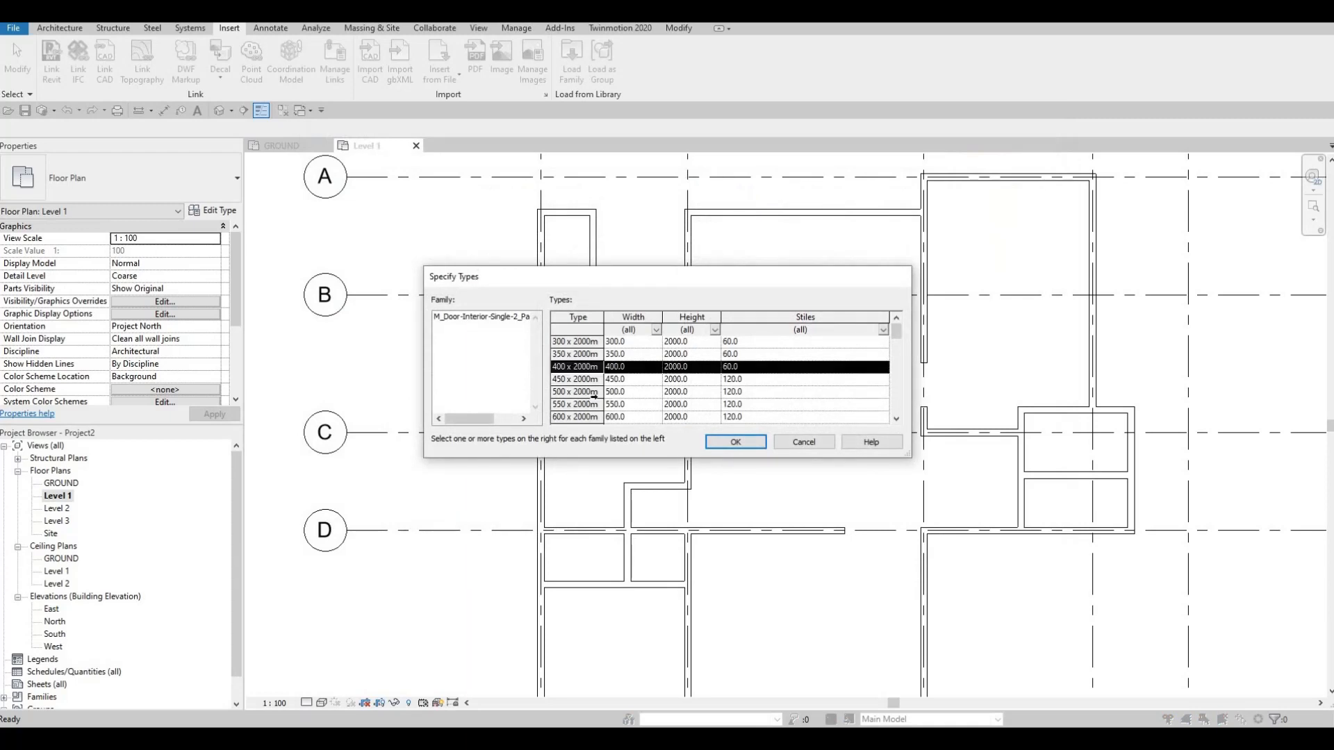
key(ctrl+a)
key(Down)
key(Down)
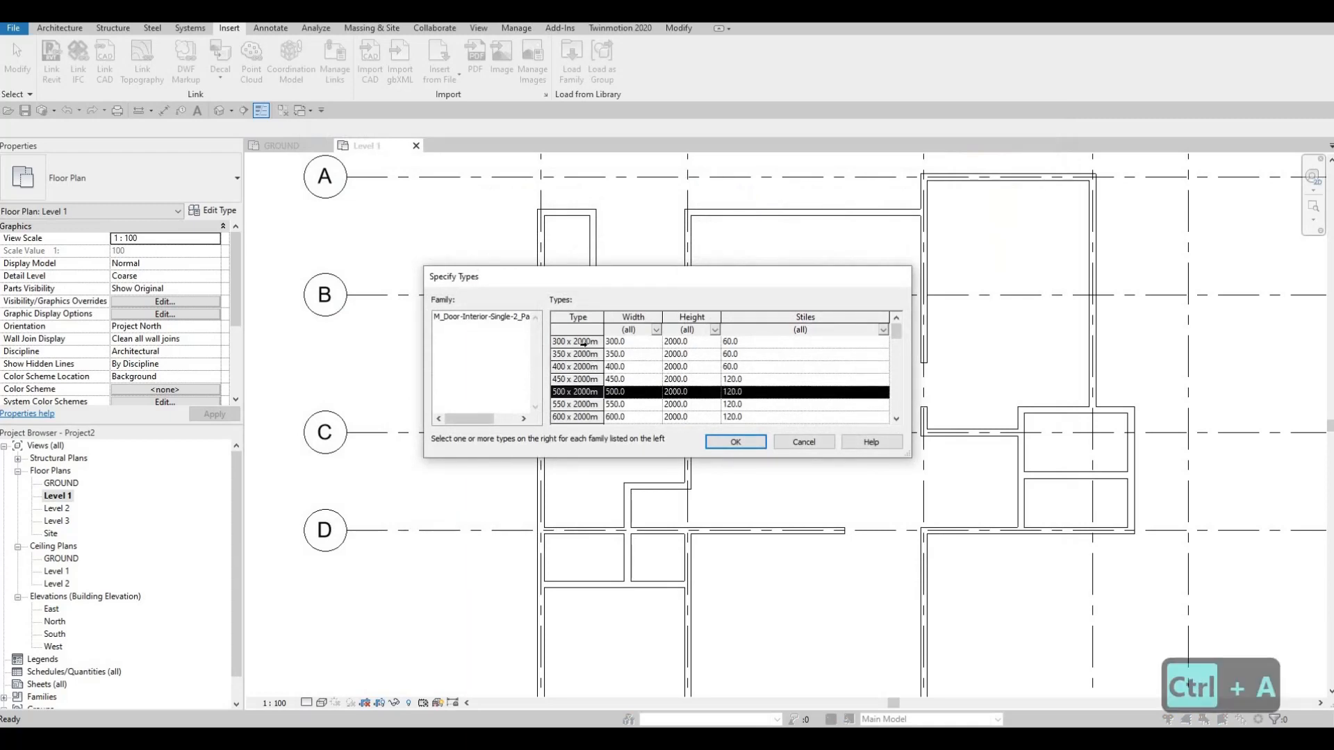
- Load every type of the two-panel wood door family, from 300 x 2000mm through 900 x 2400mm
click(577, 343)
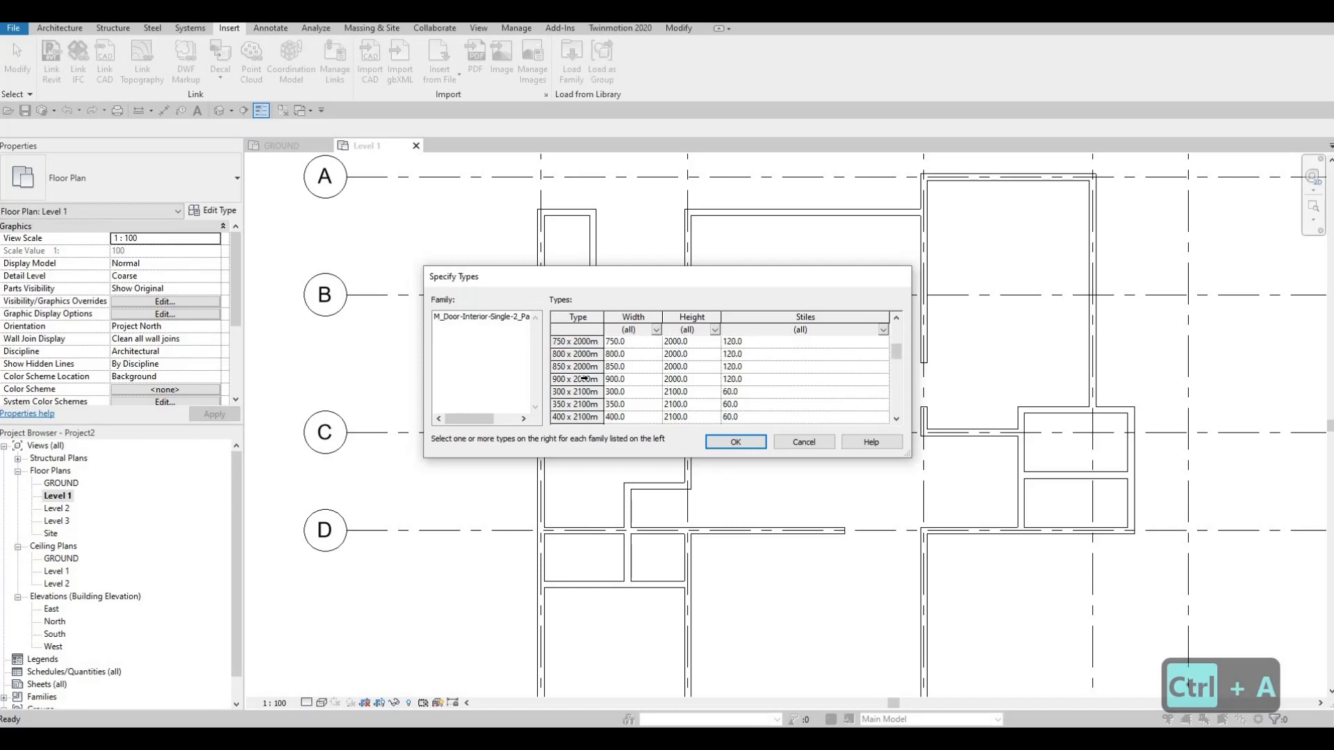
scroll(578, 382, down, 4)
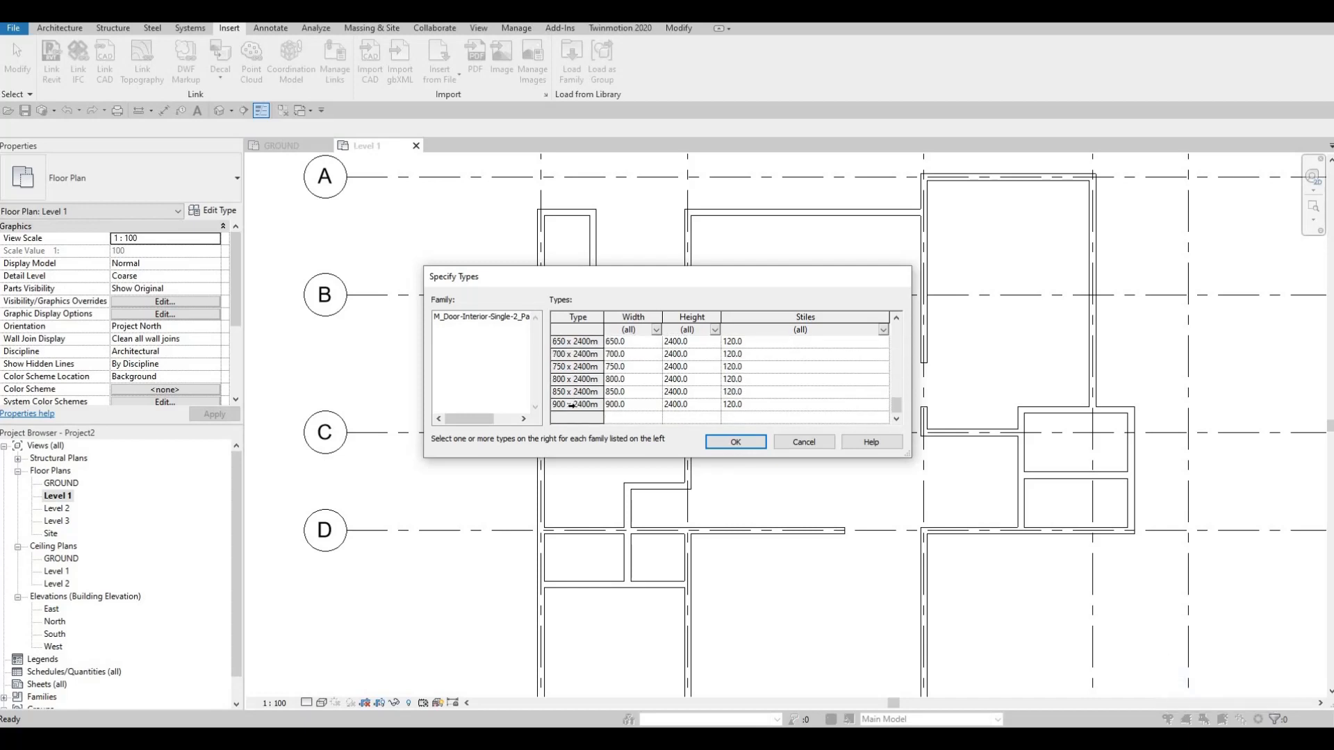
shift+click(571, 405)
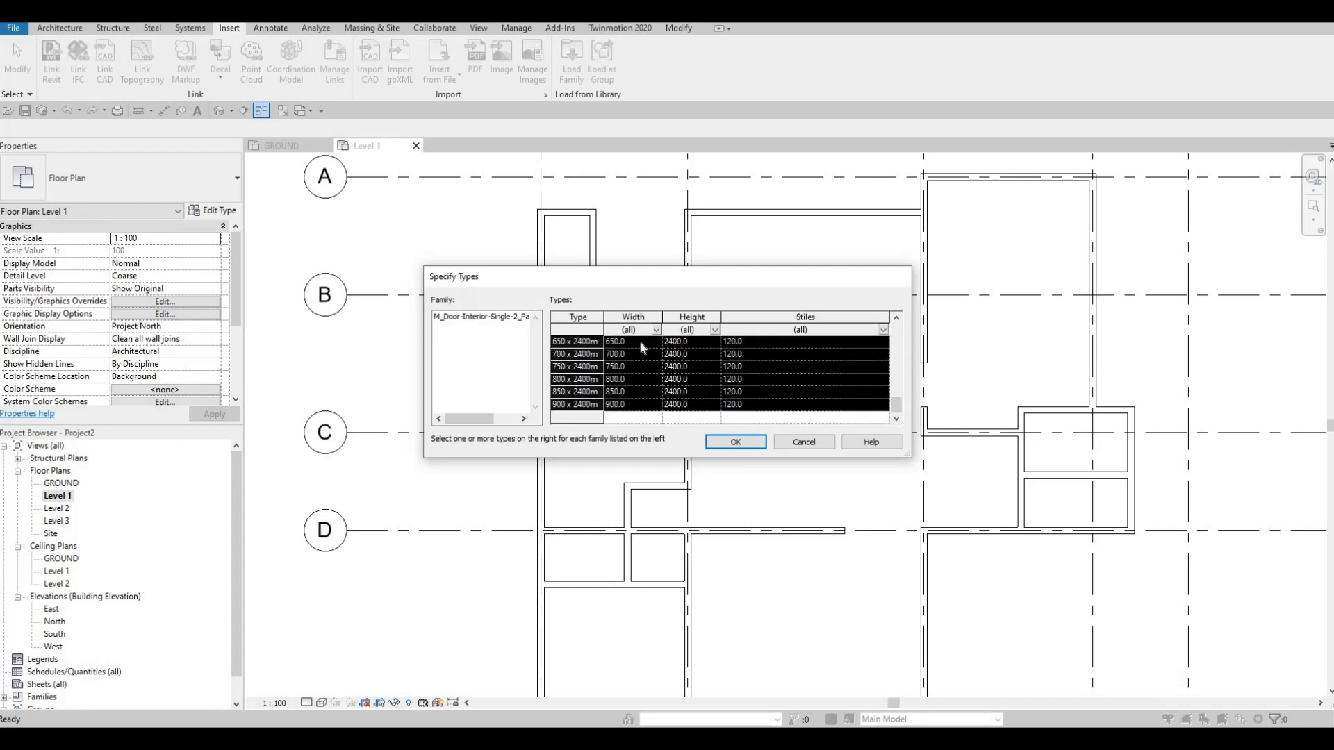
click(726, 447)
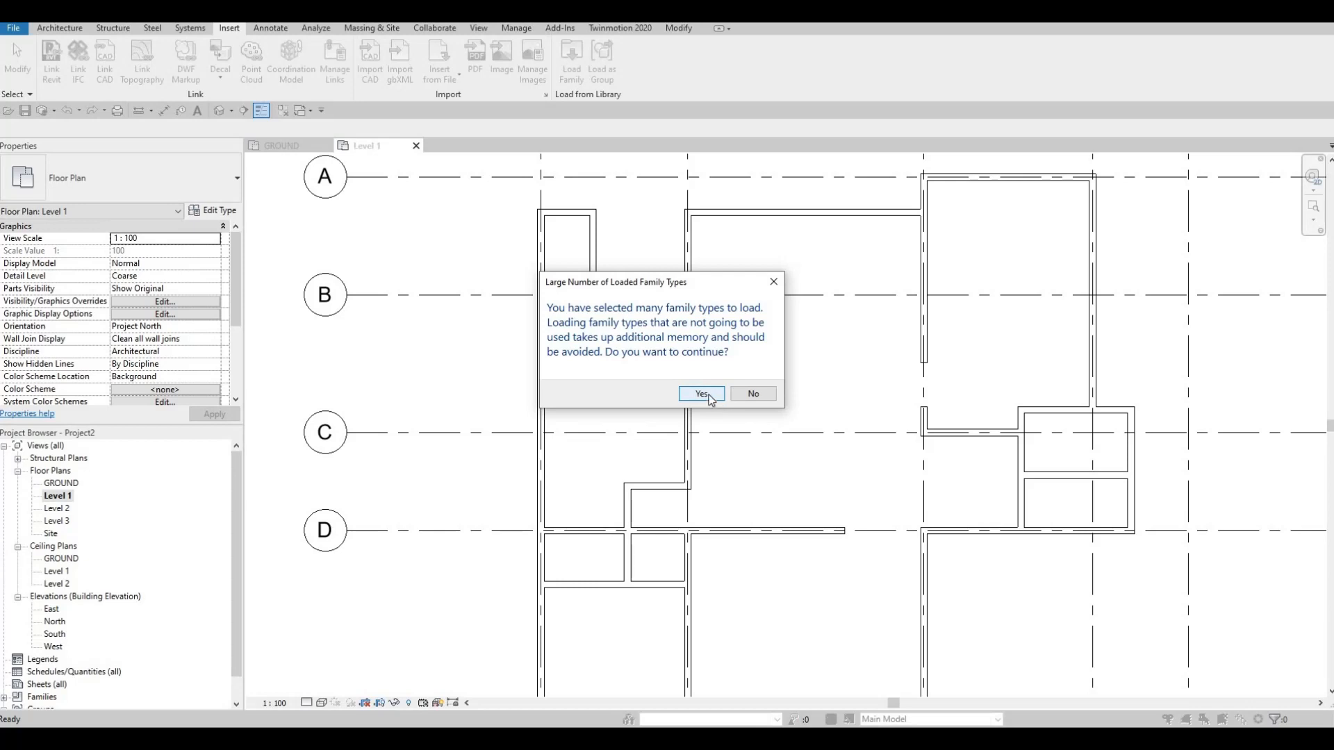
click(692, 393)
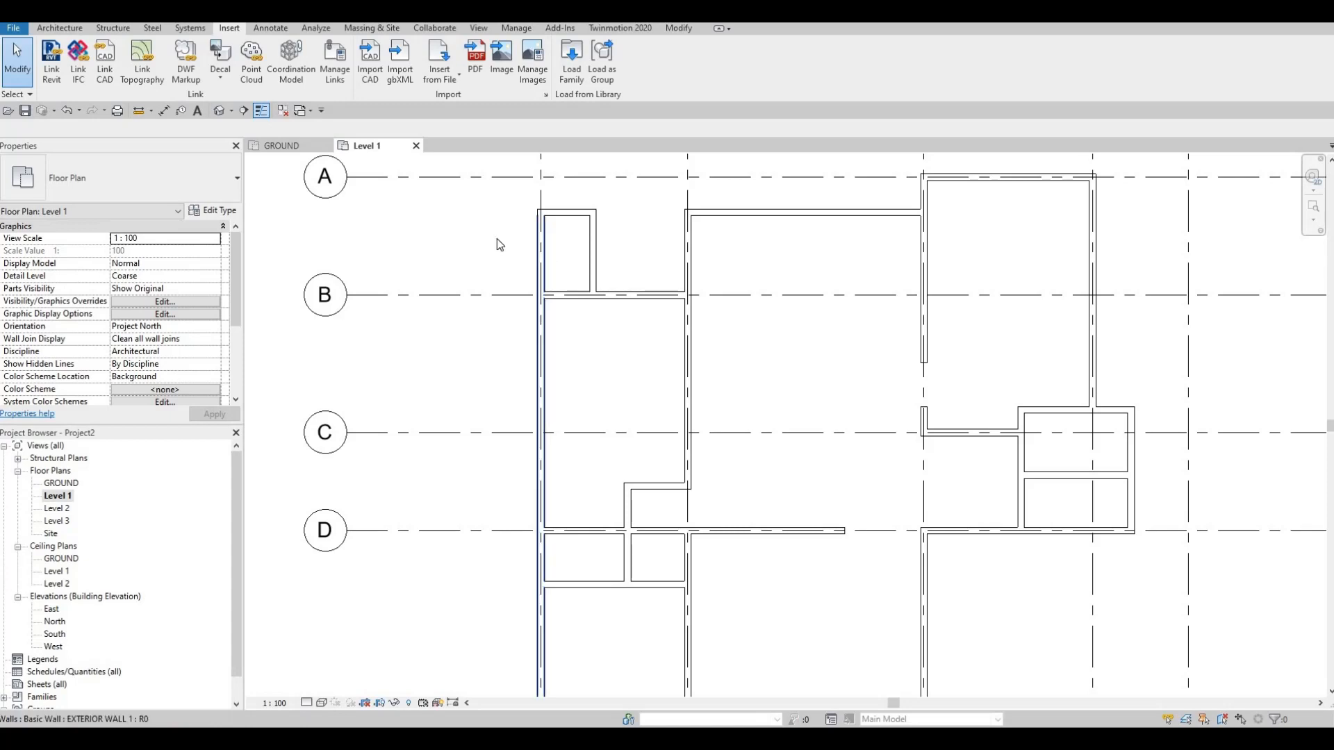
- Start the Door command with M_Door-Interior-Single-2_Panel-Wood in the 750 x 2000mm size
click(61, 31)
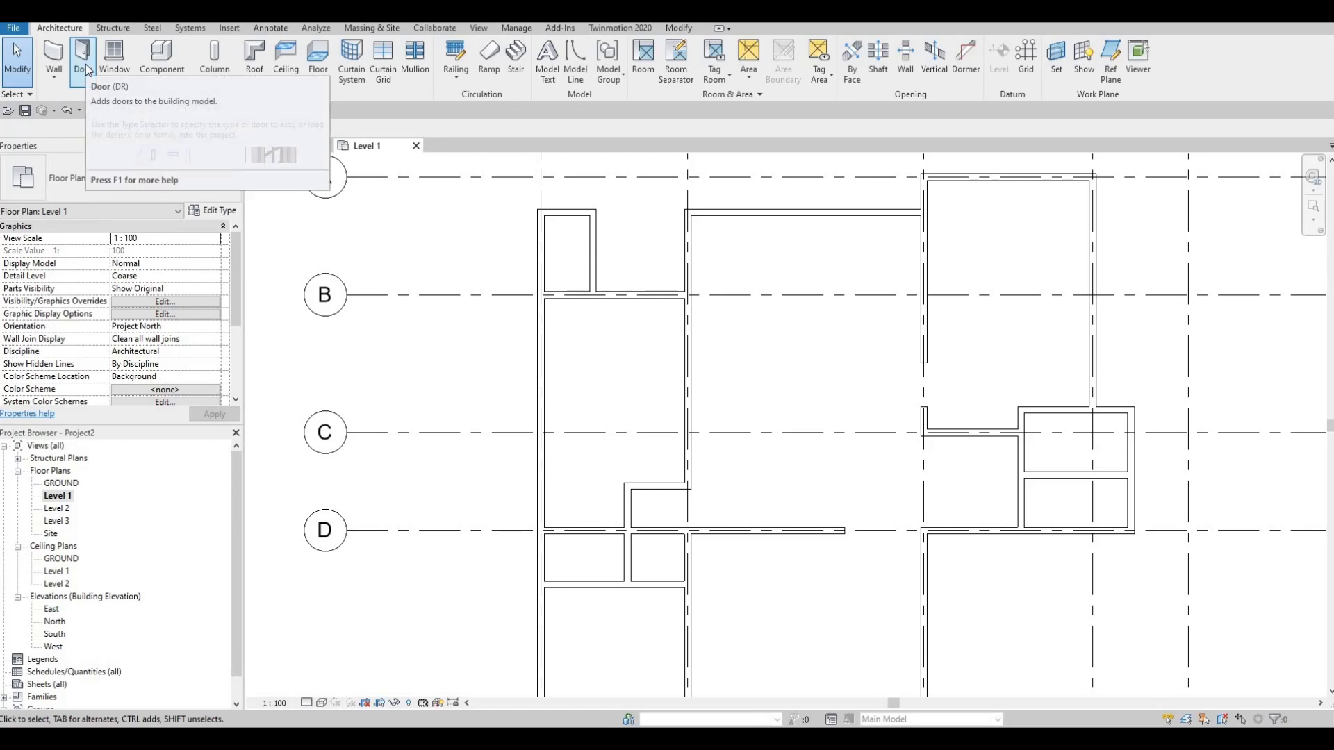
click(83, 59)
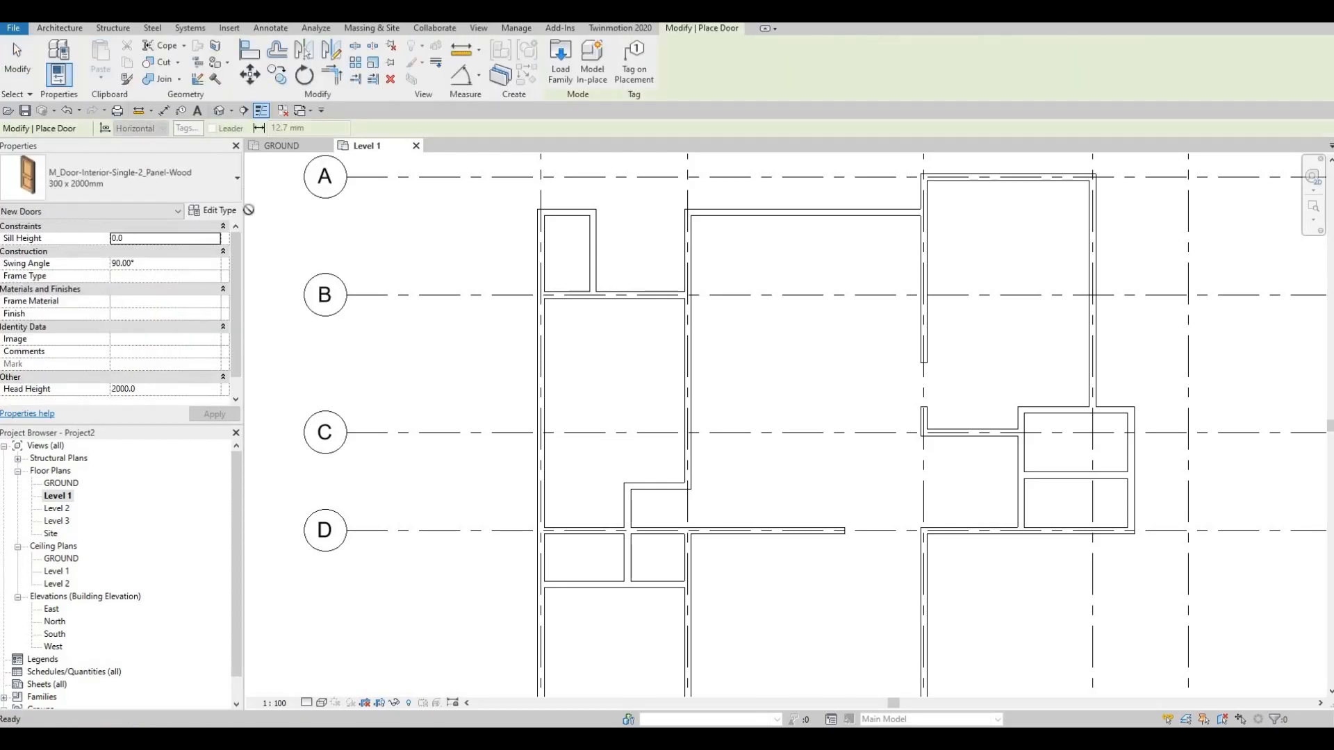
click(212, 181)
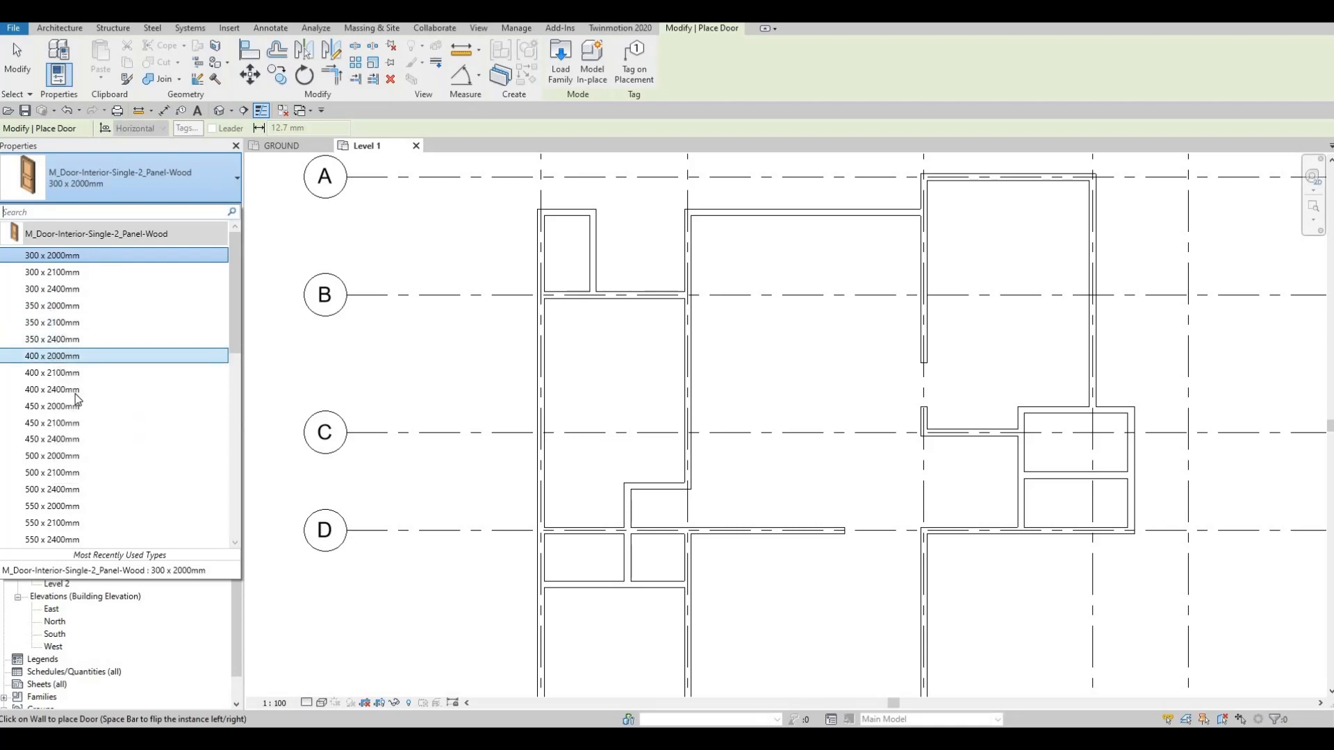
scroll(77, 396, down, 2)
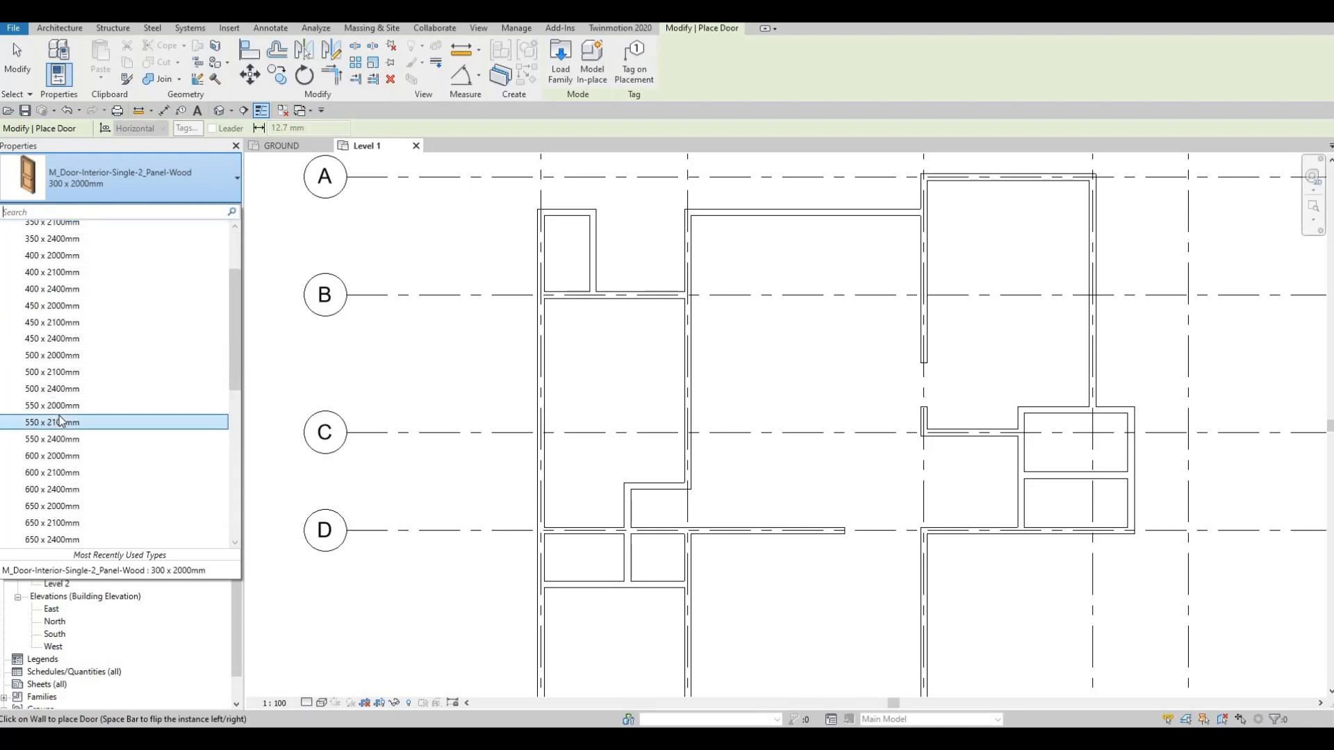
scroll(55, 440, down, 4)
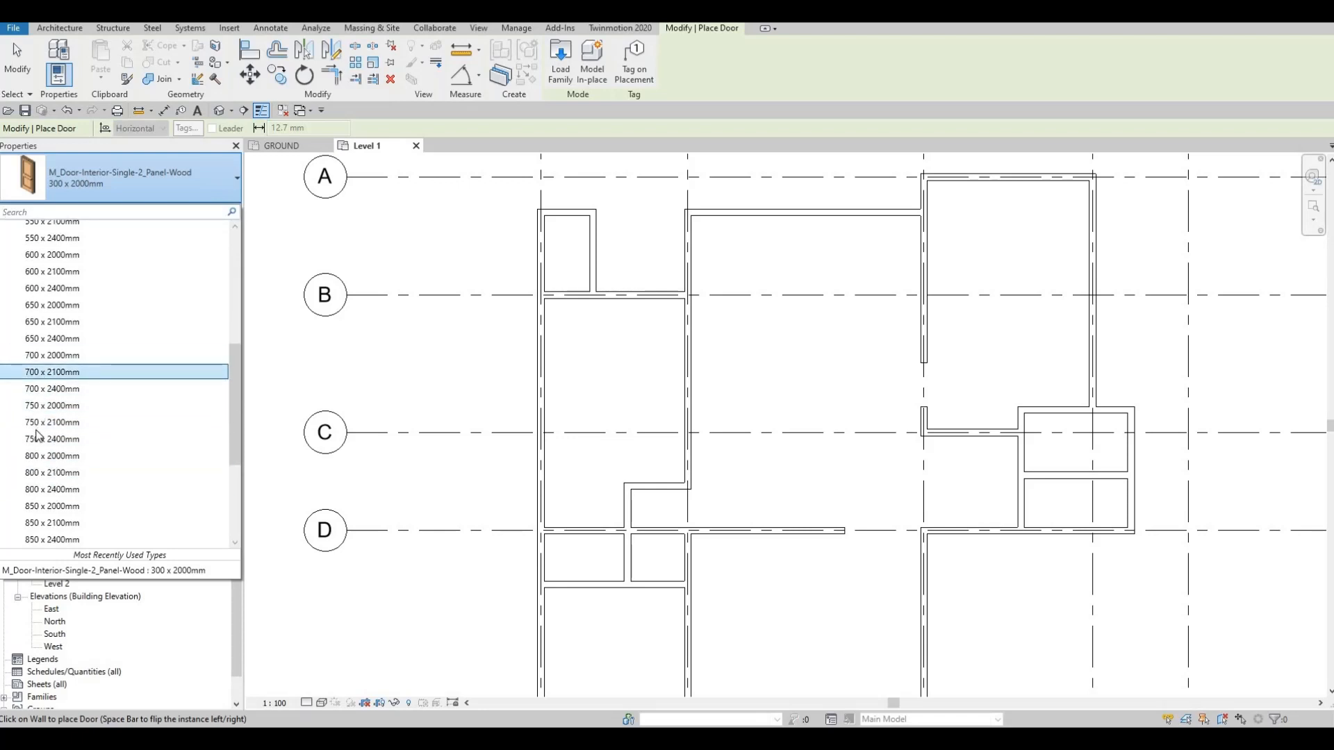
scroll(51, 486, down, 1)
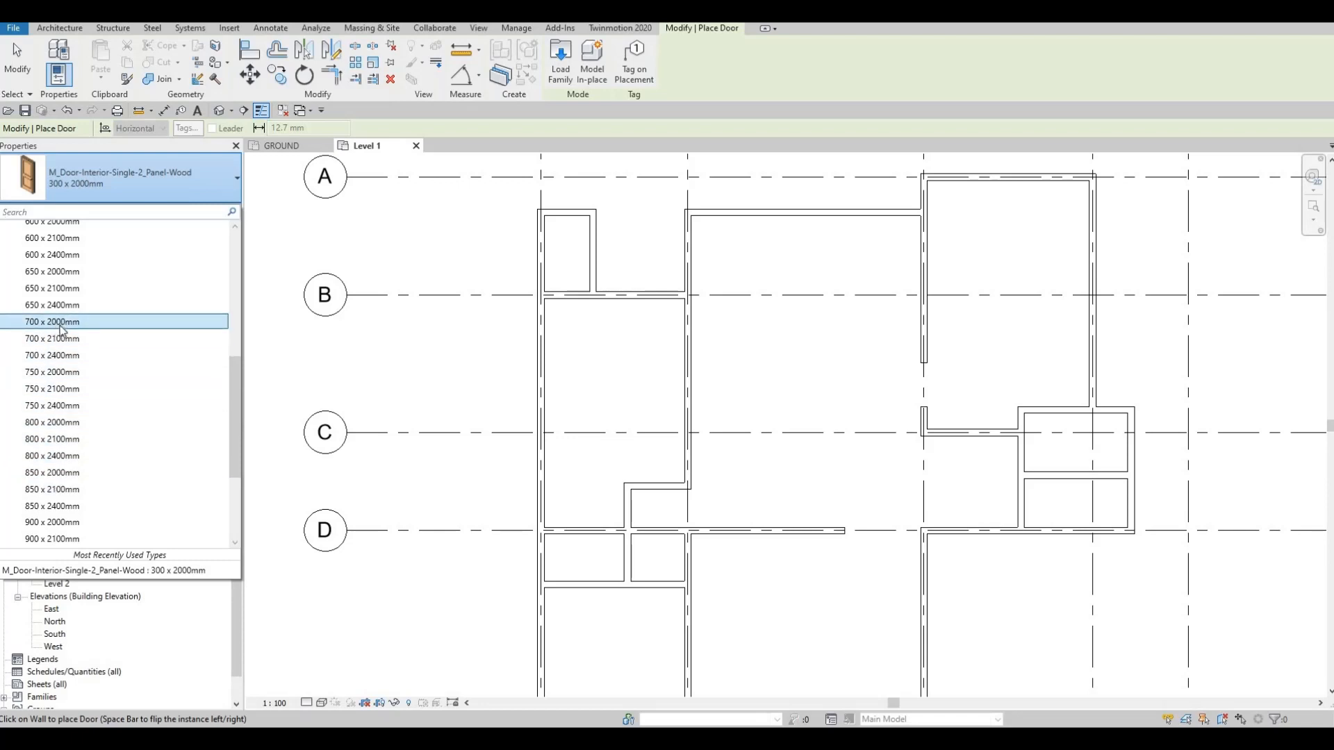
mouse_move(62, 329)
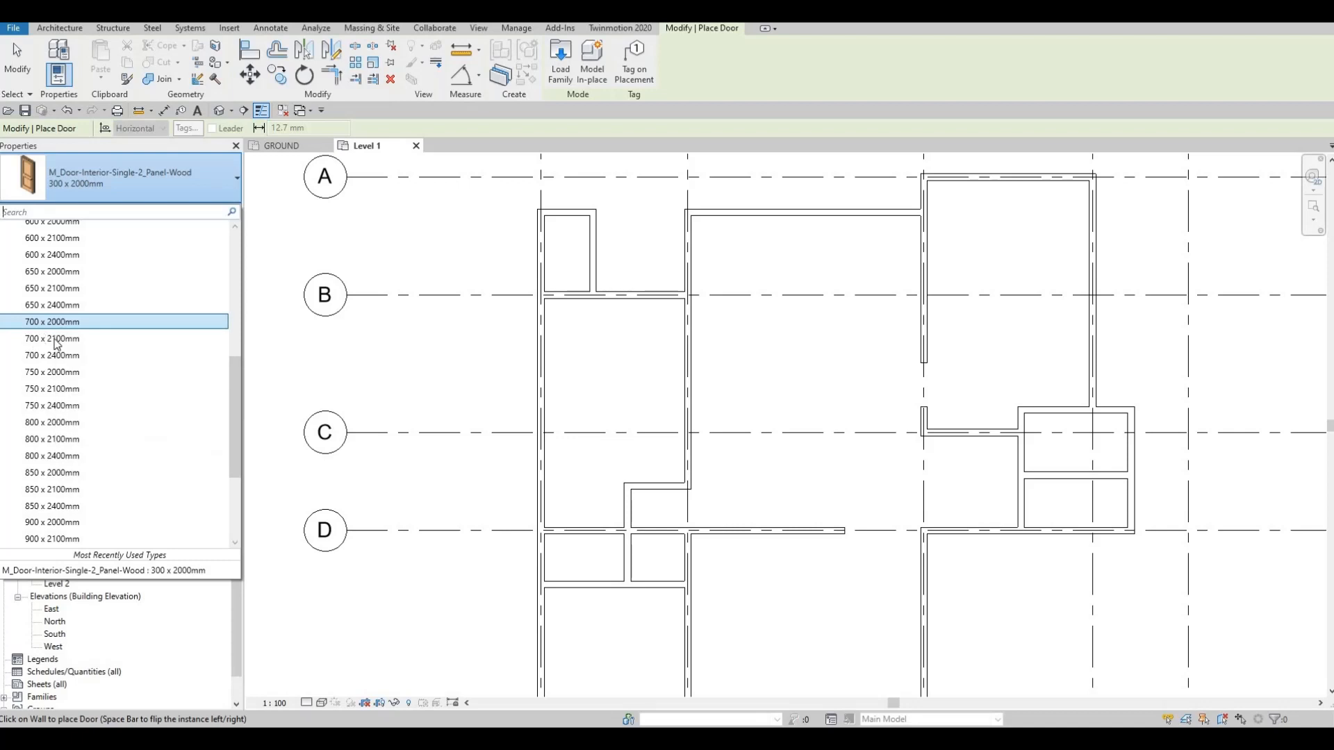
click(35, 375)
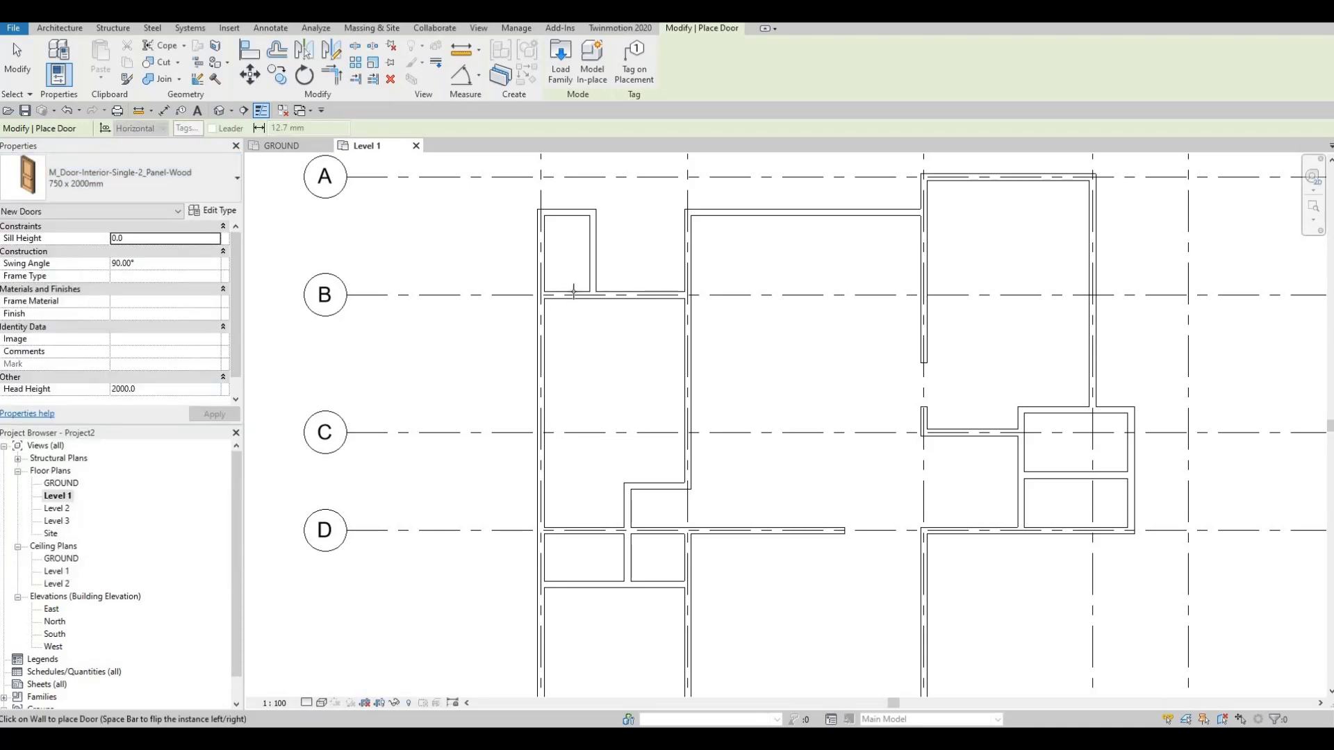
- Place a 700 x 2000mm two-panel wood door in the upper wall of the small room at grid 1 between grids A and B
scroll(577, 288, up, 2)
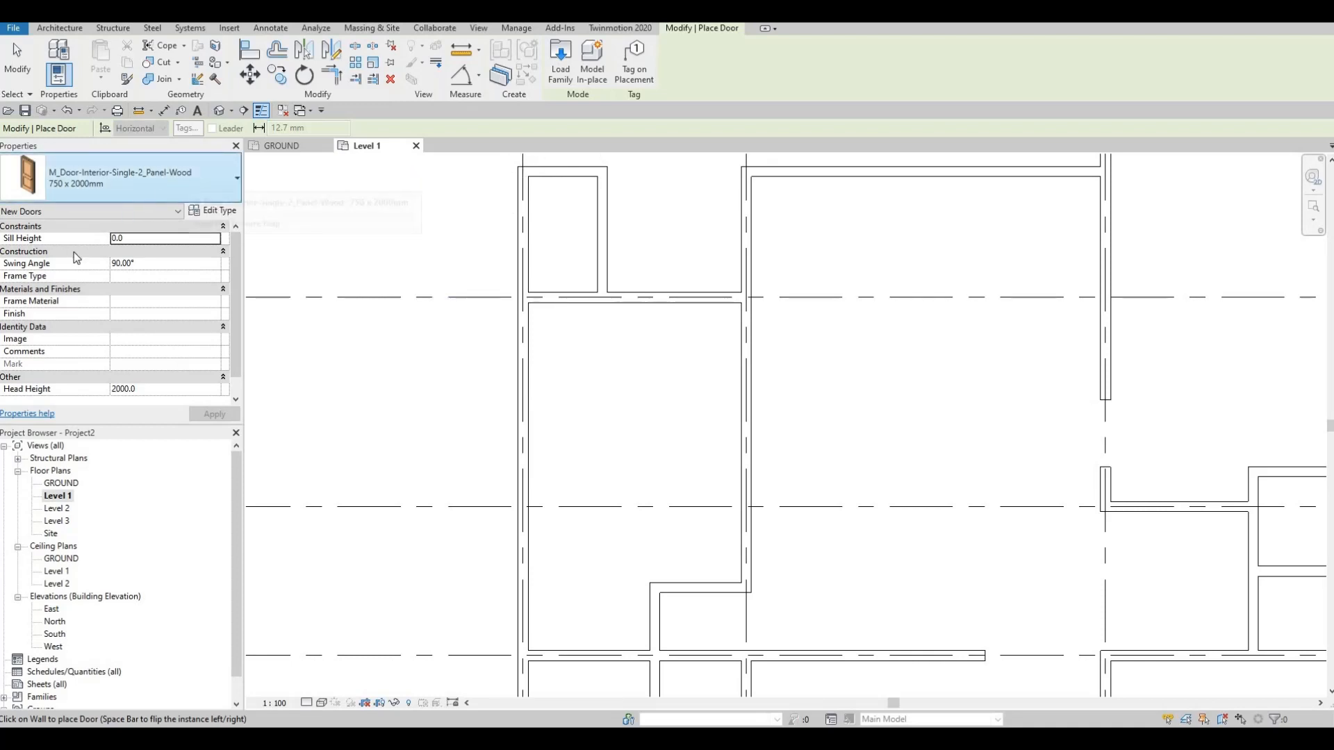
click(118, 178)
scroll(79, 323, up, 3)
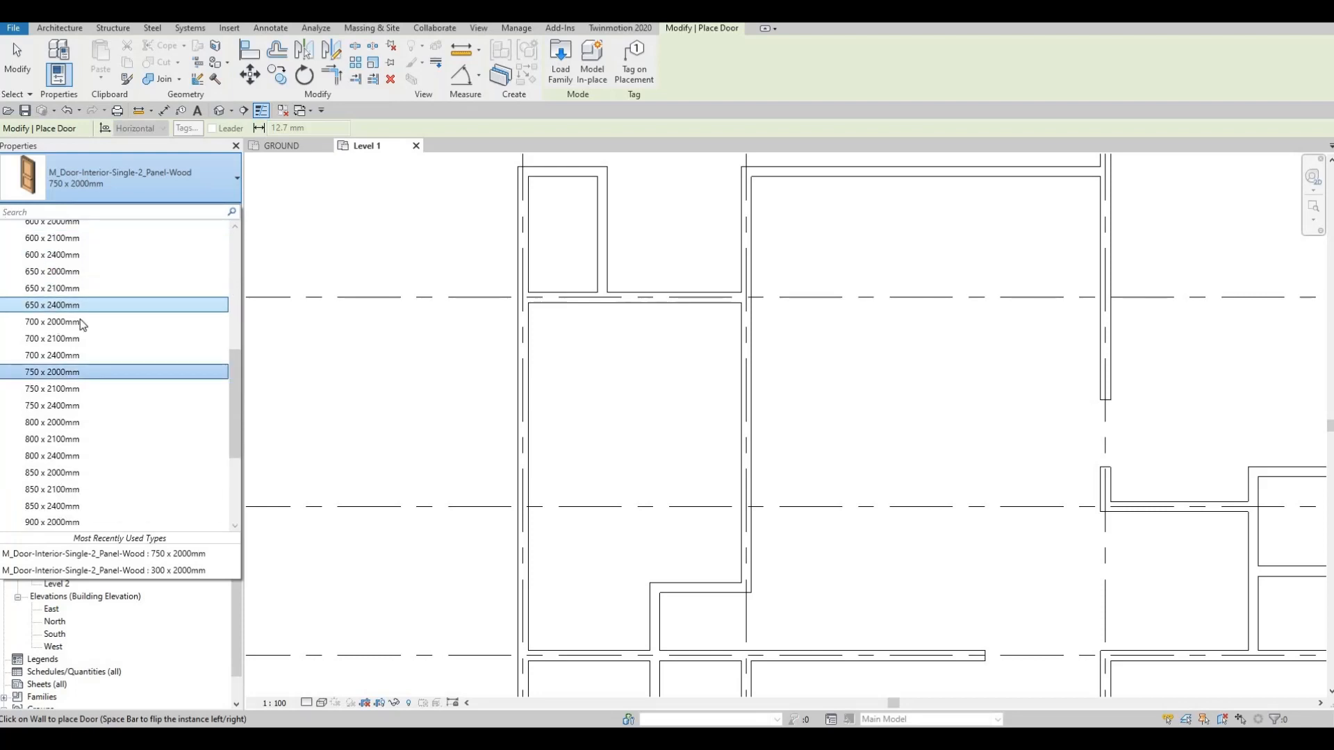
click(82, 322)
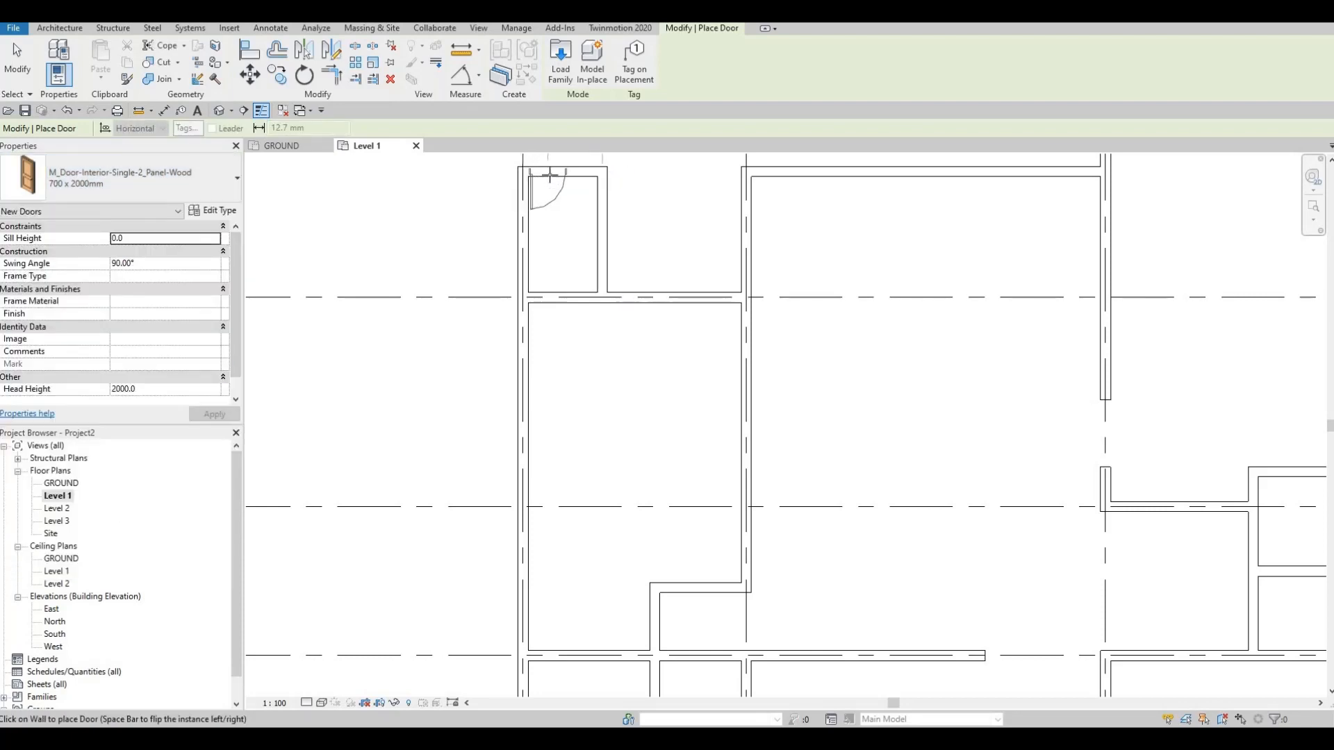
click(550, 176)
- Place two mirrored 700 x 2000mm doors in the grid D wall, one opening into each of the adjacent small rooms between grids 1 and 2
scroll(631, 396, down, 3)
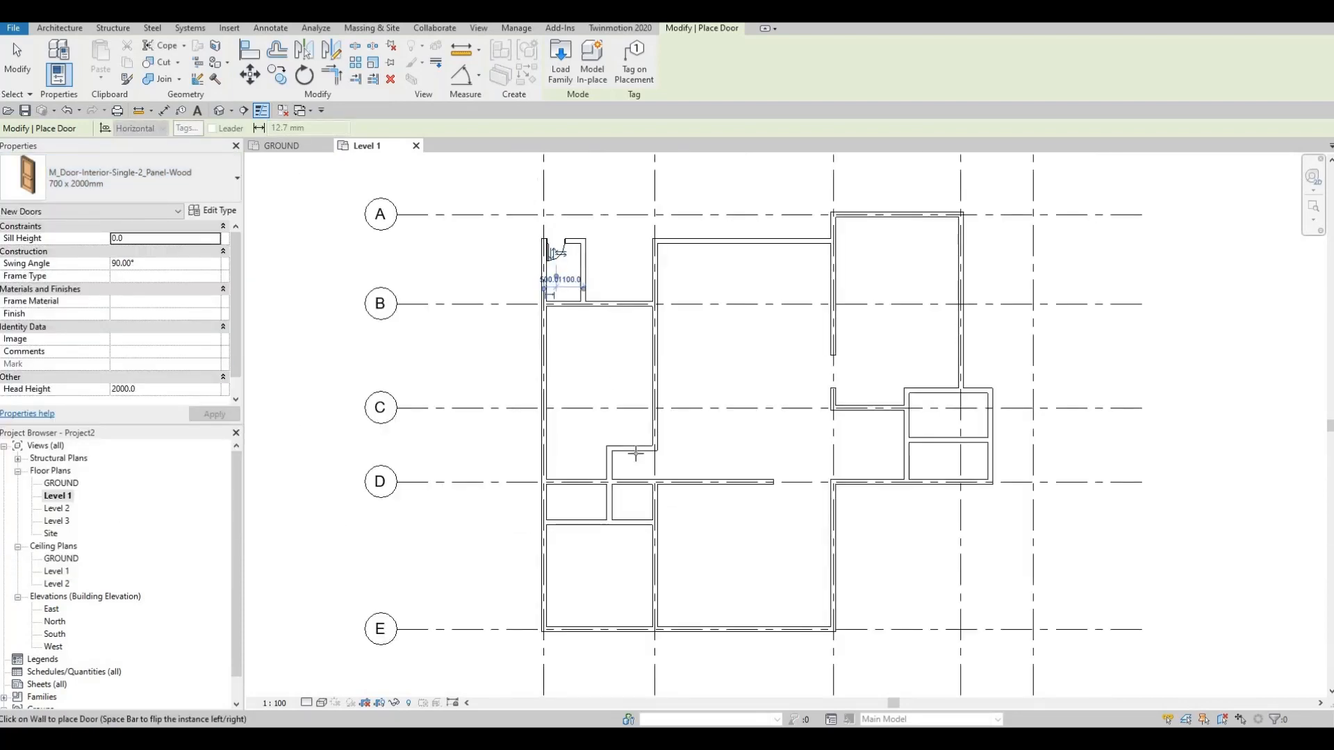
scroll(632, 470, up, 5)
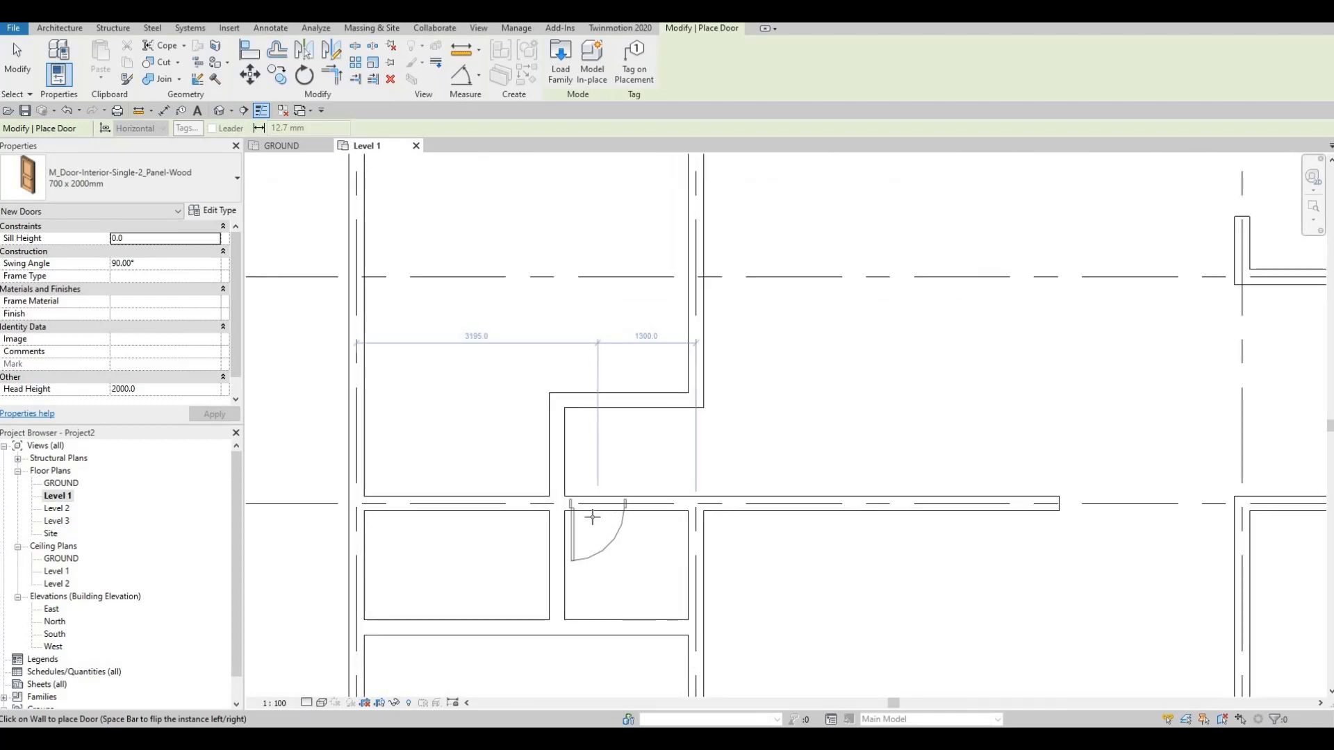
click(592, 517)
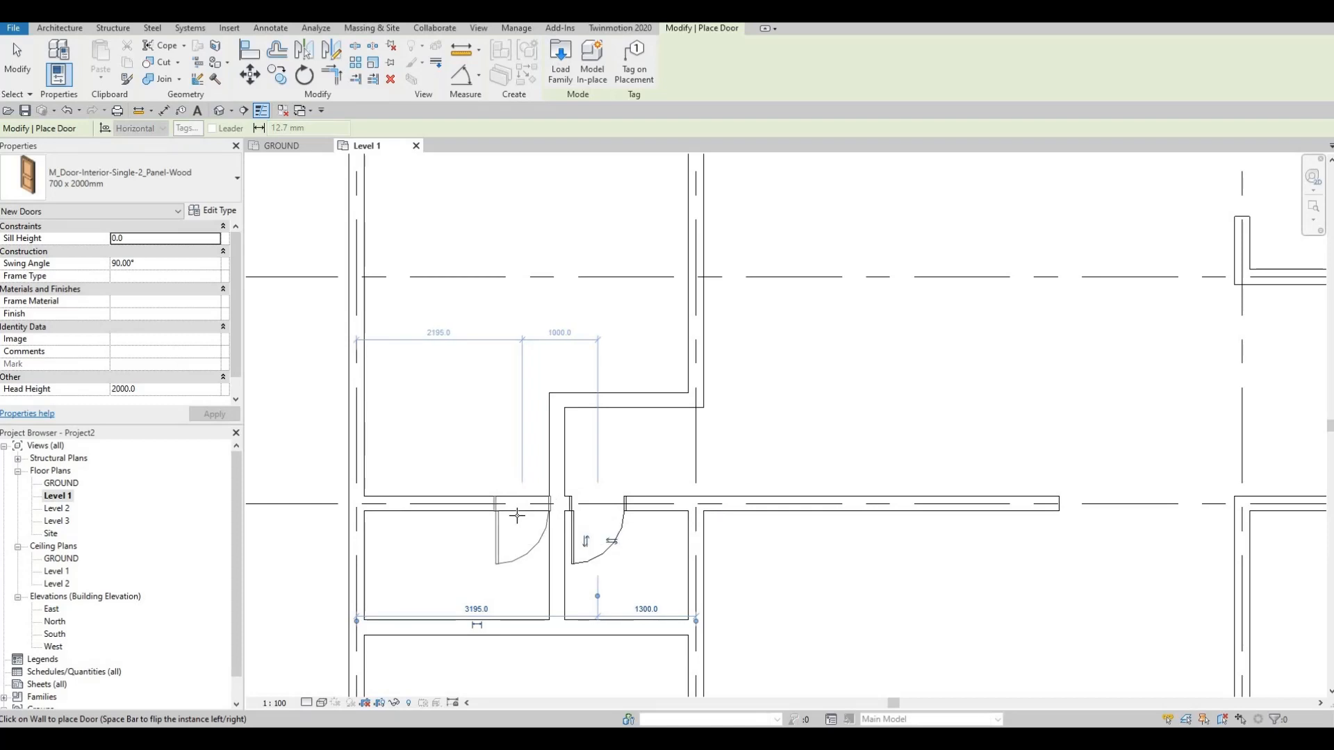
key(space)
click(516, 515)
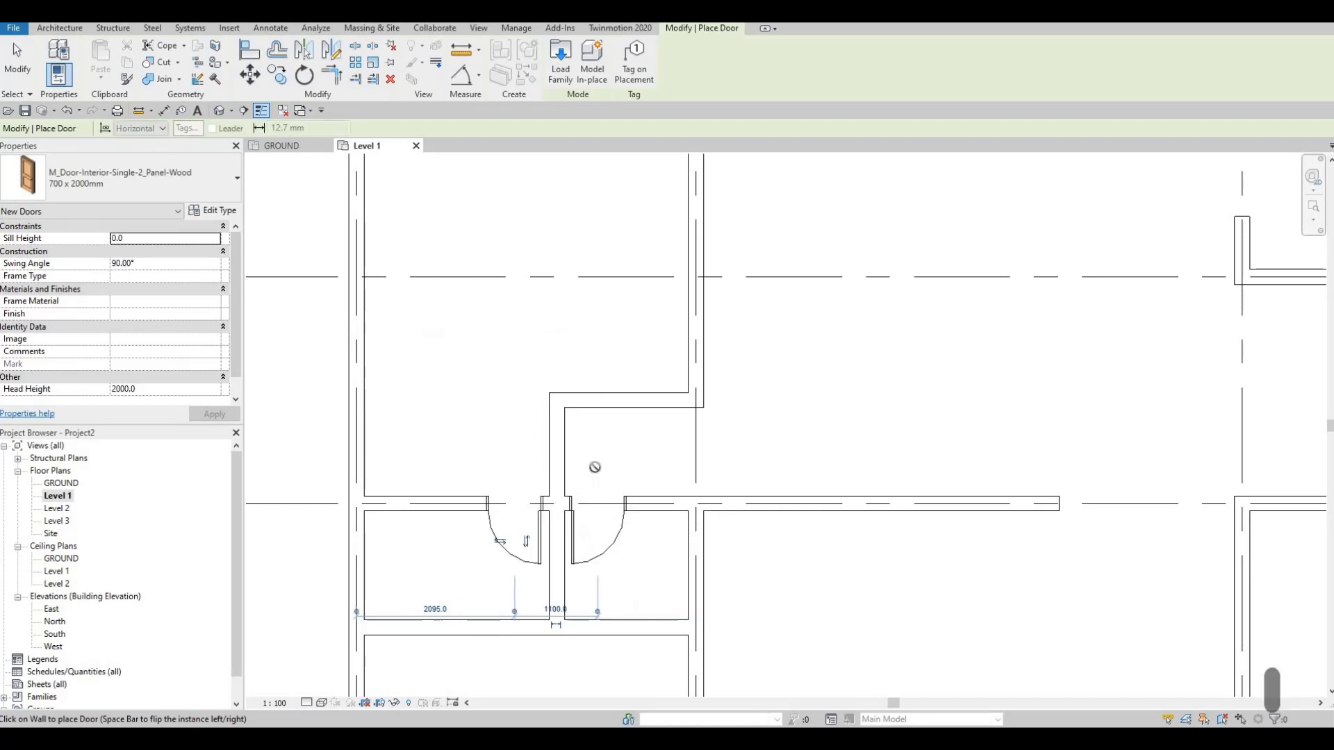
- Place an inward-opening 700 x 2000mm door in the upper wall of each of the two stacked rooms around grid 4, between grids C and D
scroll(591, 460, down, 3)
middle_drag(799, 349, 563, 325)
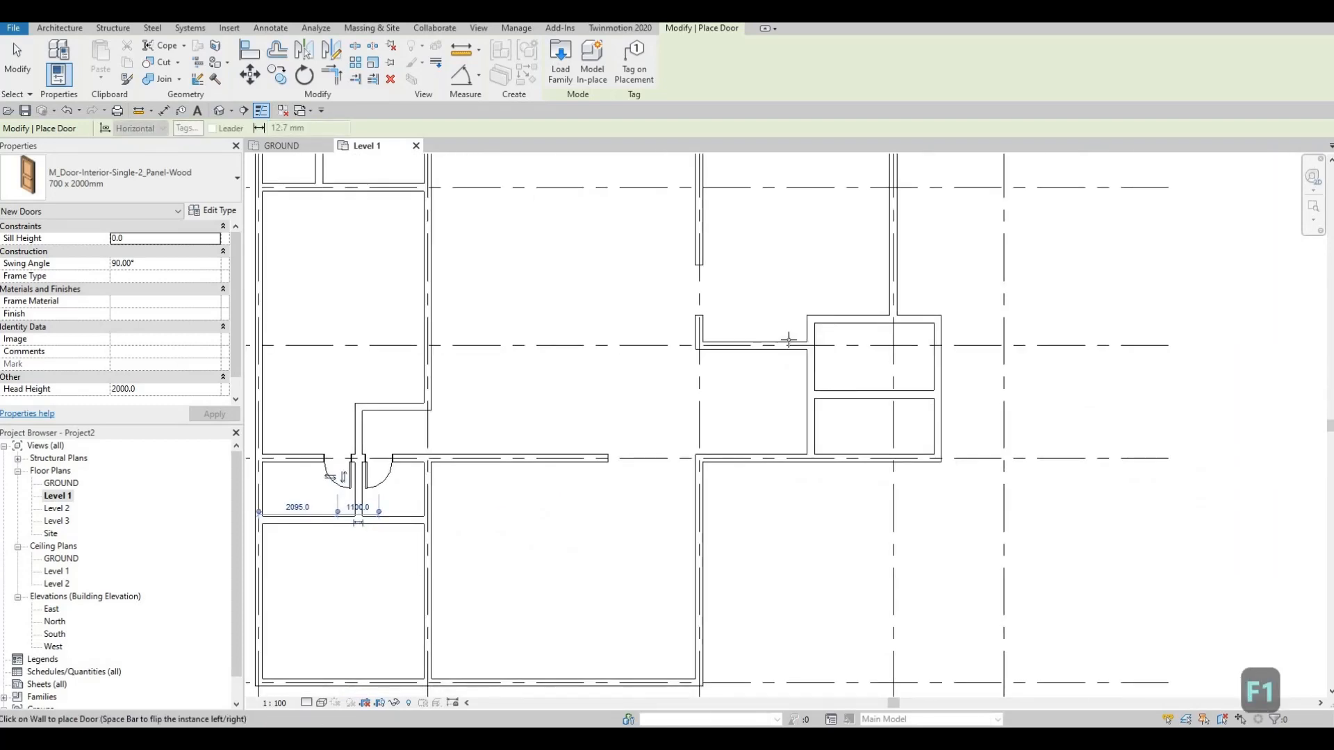
scroll(789, 340, up, 2)
scroll(807, 428, down, 1)
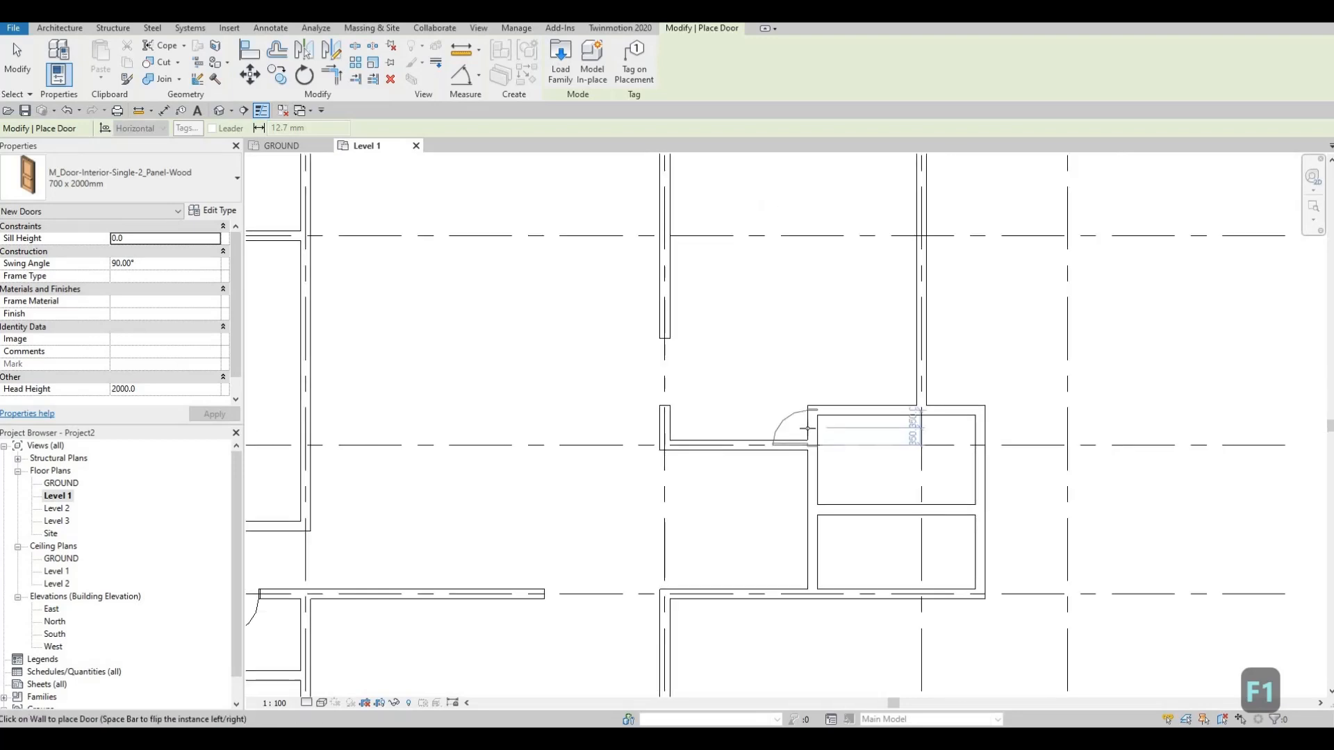
scroll(824, 414, up, 2)
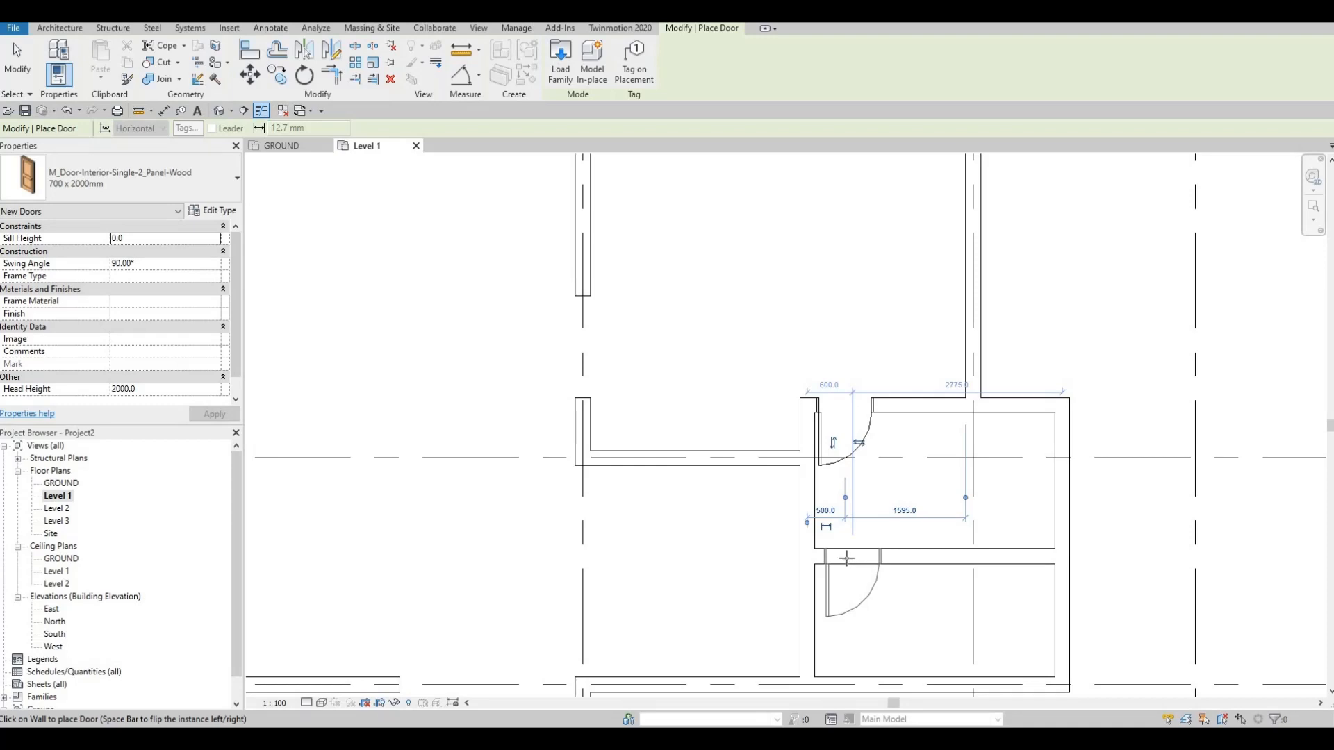
scroll(767, 437, down, 5)
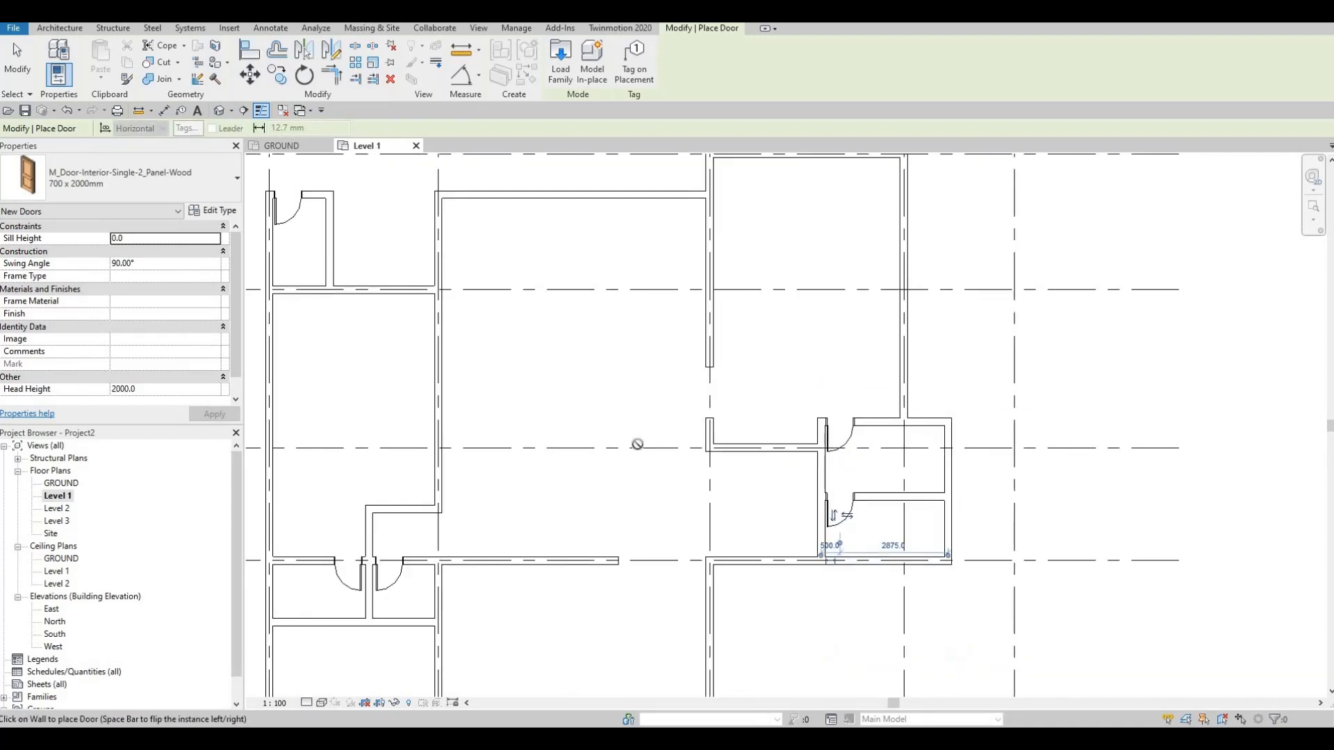
- Place a hinge-flipped, outward-swinging 700 x 2000mm door in the short wall segment just past grid 4, 590 mm from that grid
middle_drag(649, 453, 669, 432)
scroll(670, 431, down, 1)
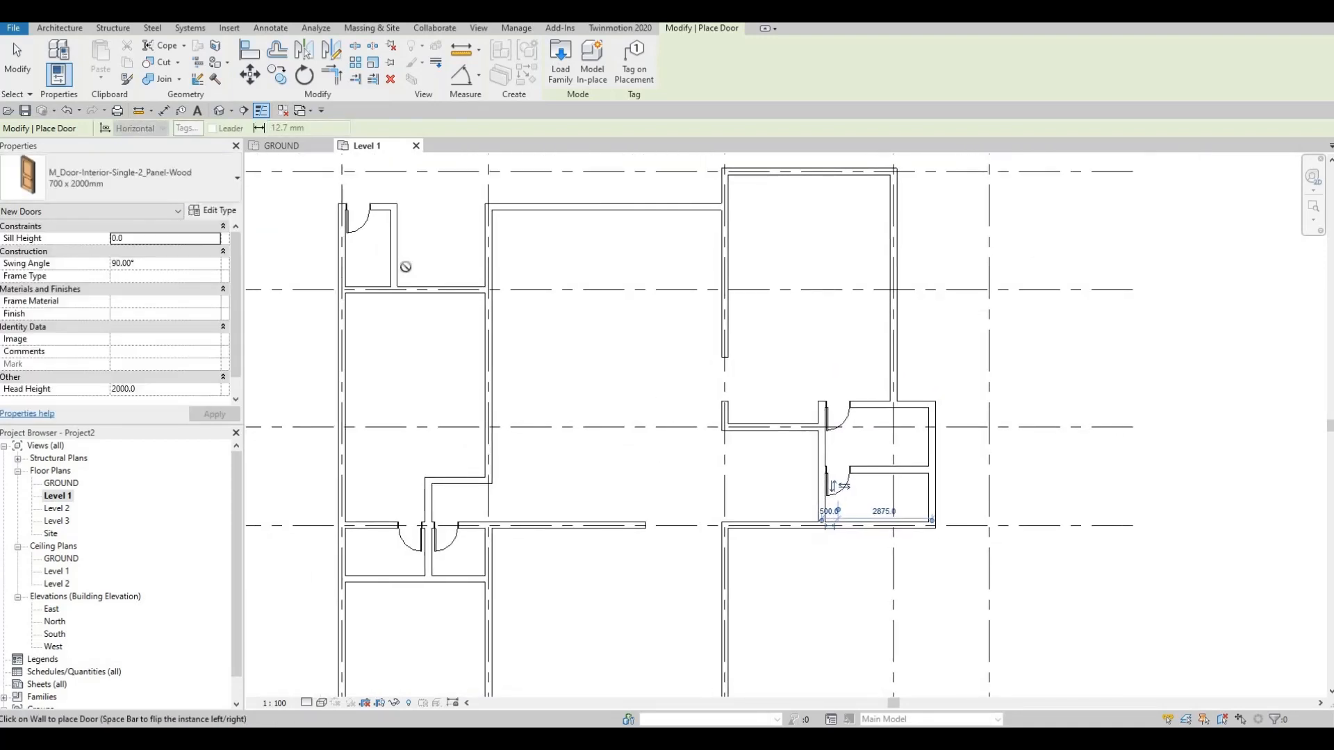
click(165, 188)
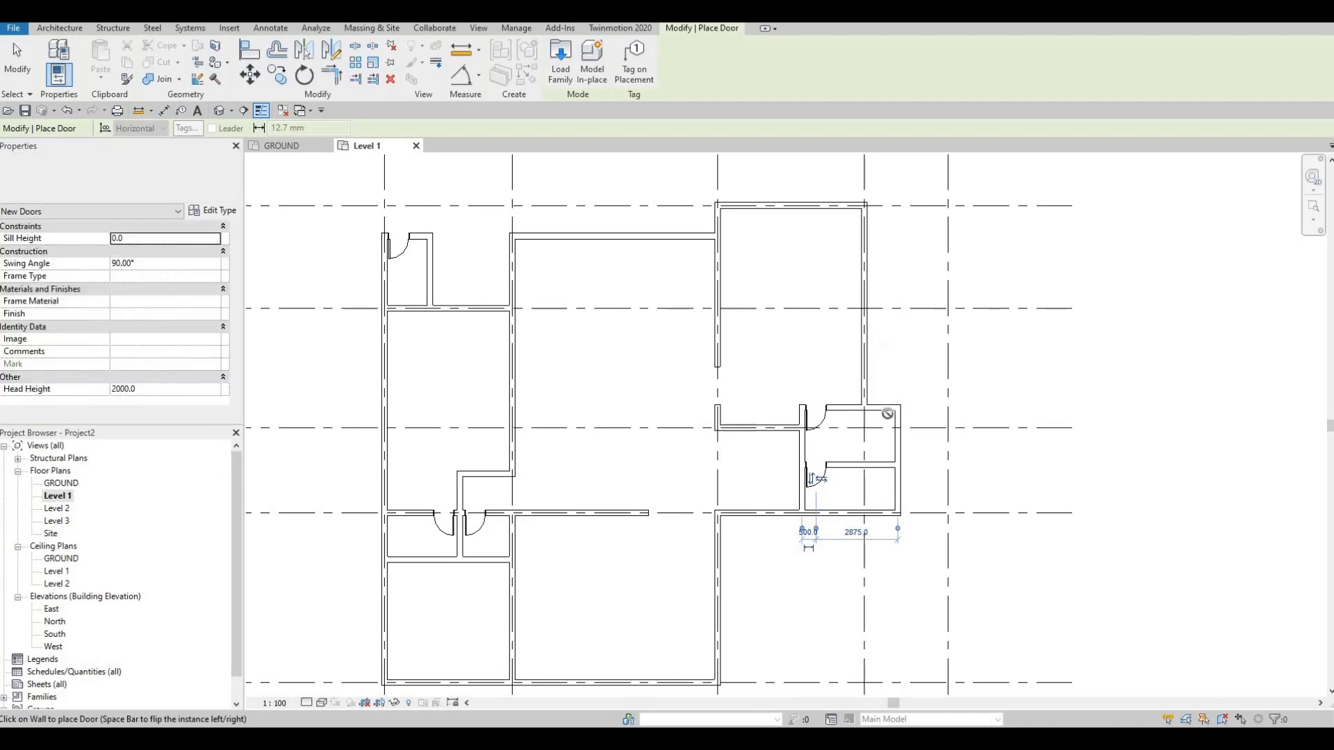
scroll(876, 441, up, 4)
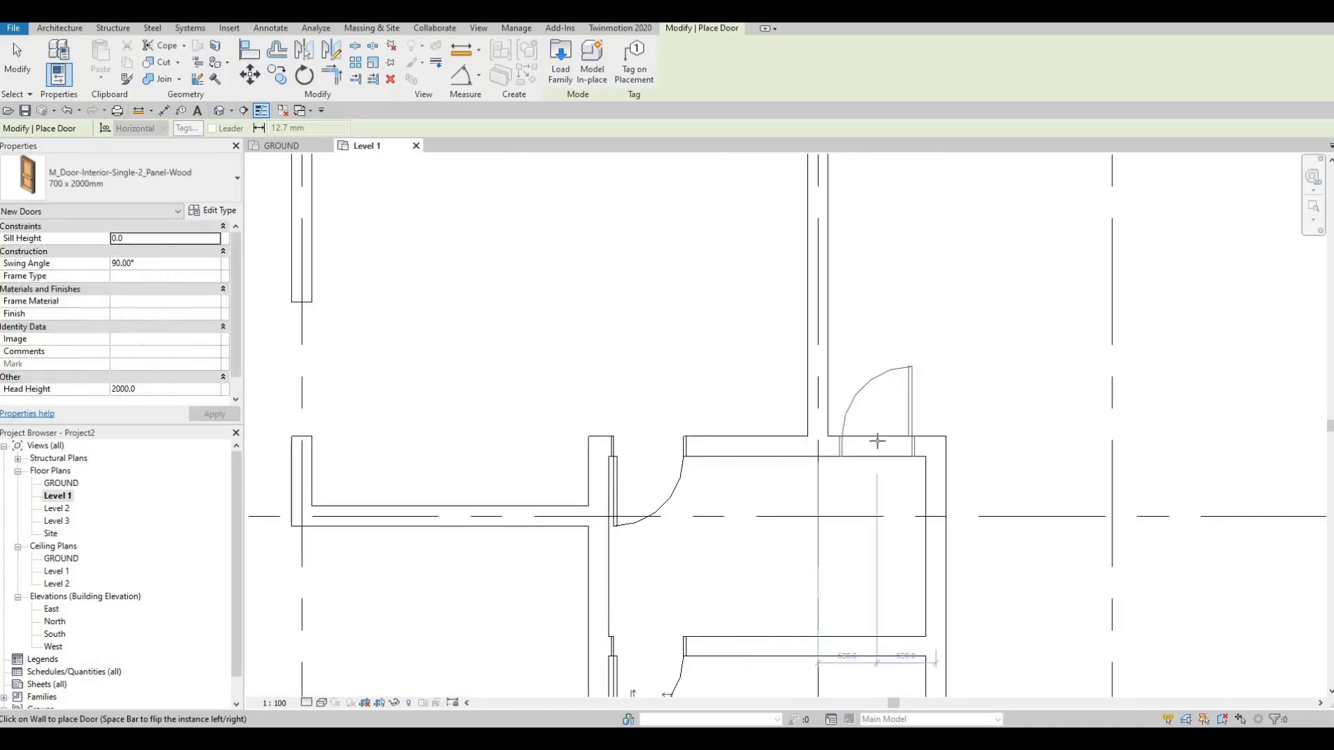
key(space)
click(876, 442)
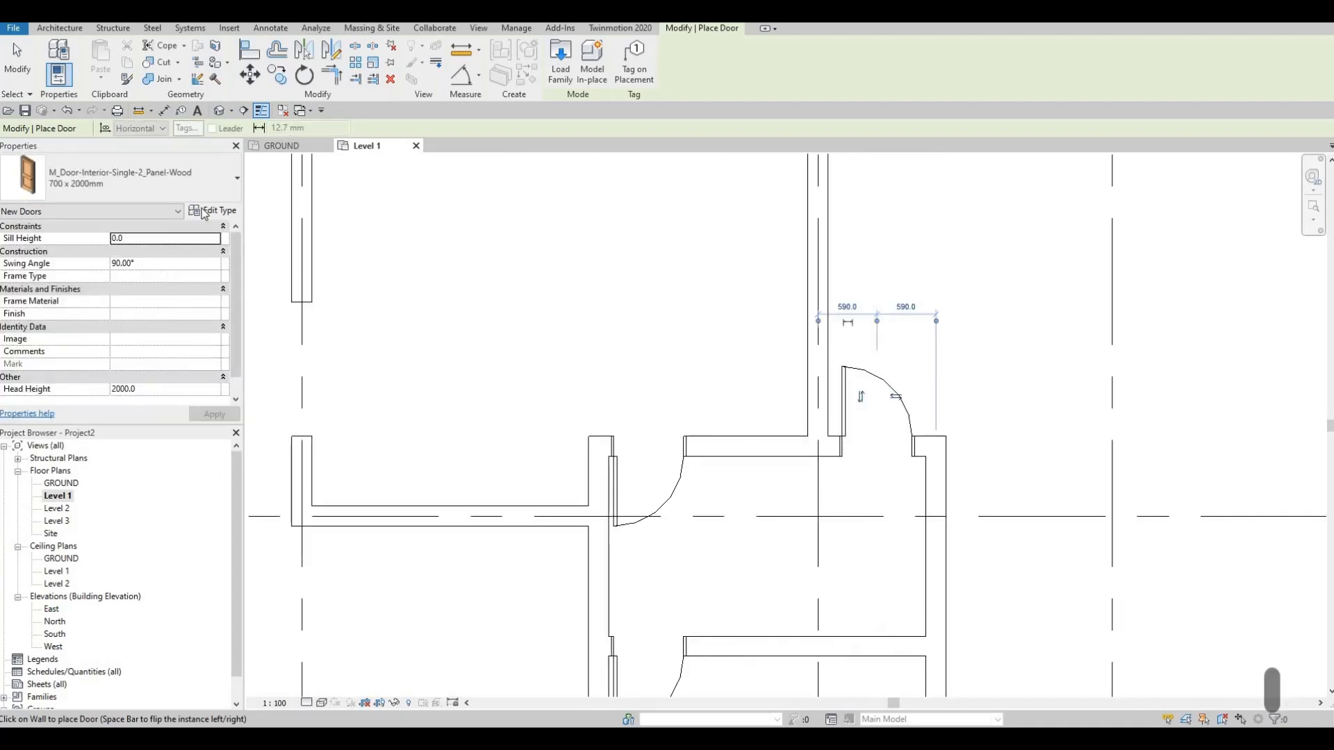
- Open the family library's Residential folder for loading and preview the exterior door families
scroll(864, 436, down, 3)
click(155, 189)
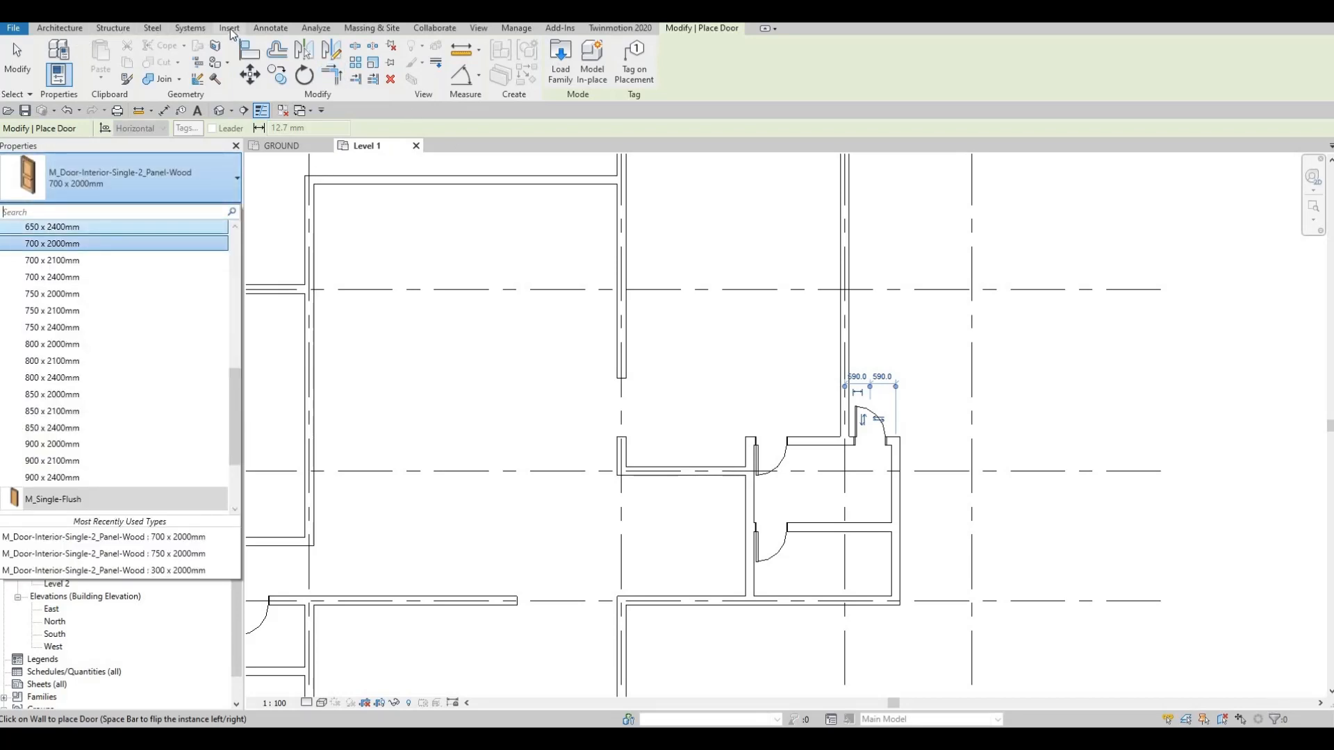
click(231, 31)
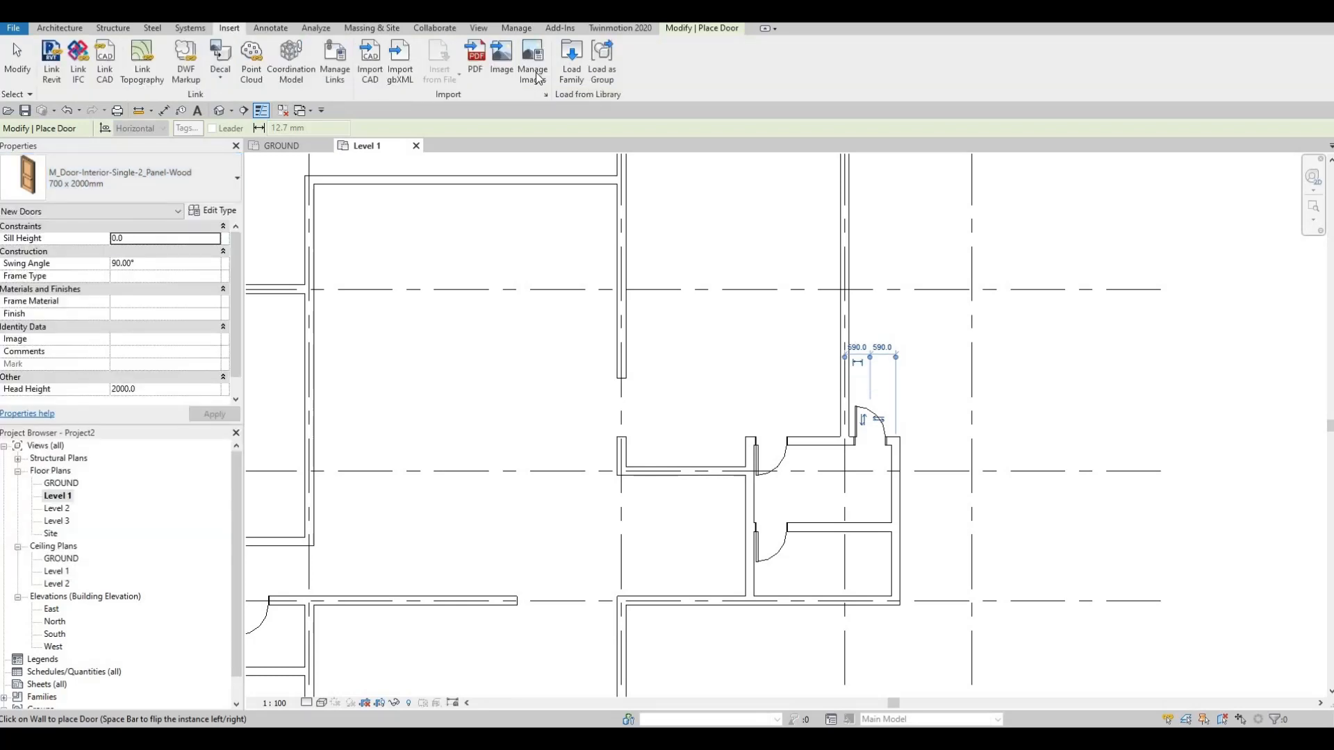
click(572, 74)
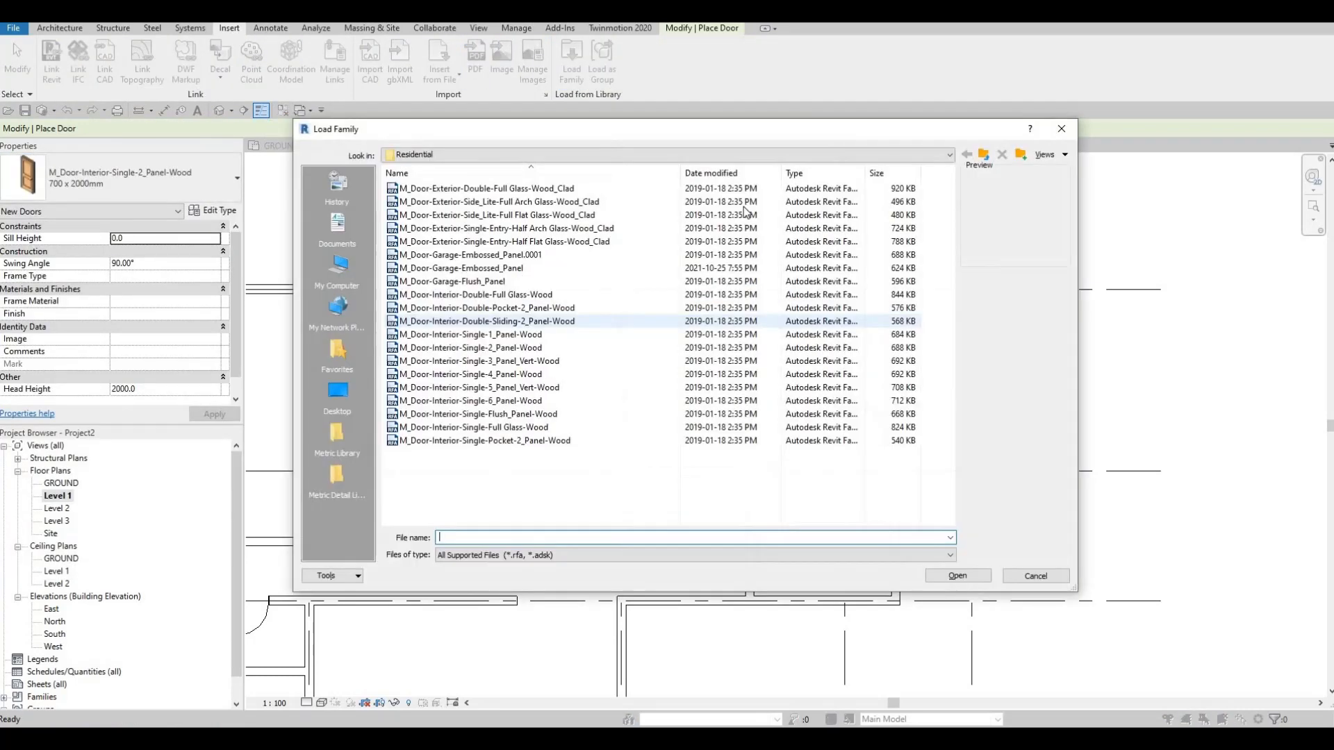
click(439, 190)
key(Down)
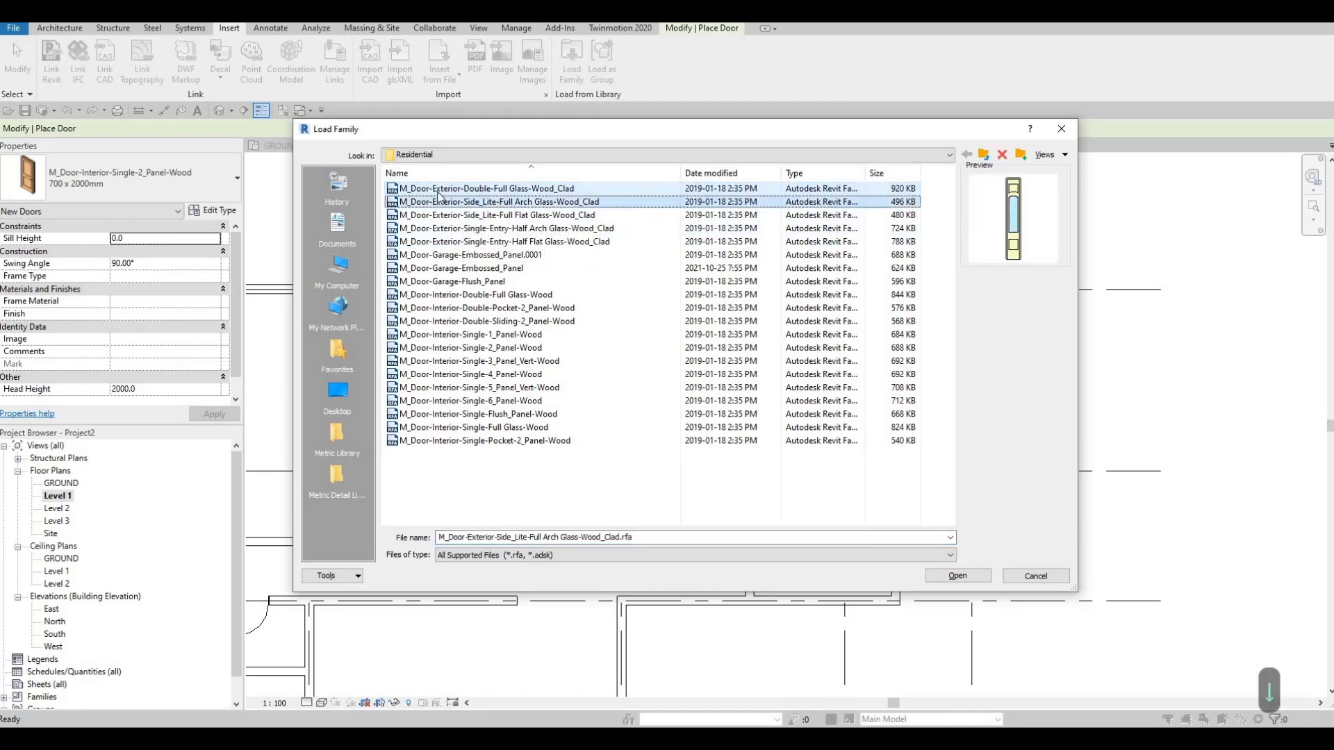
click(439, 191)
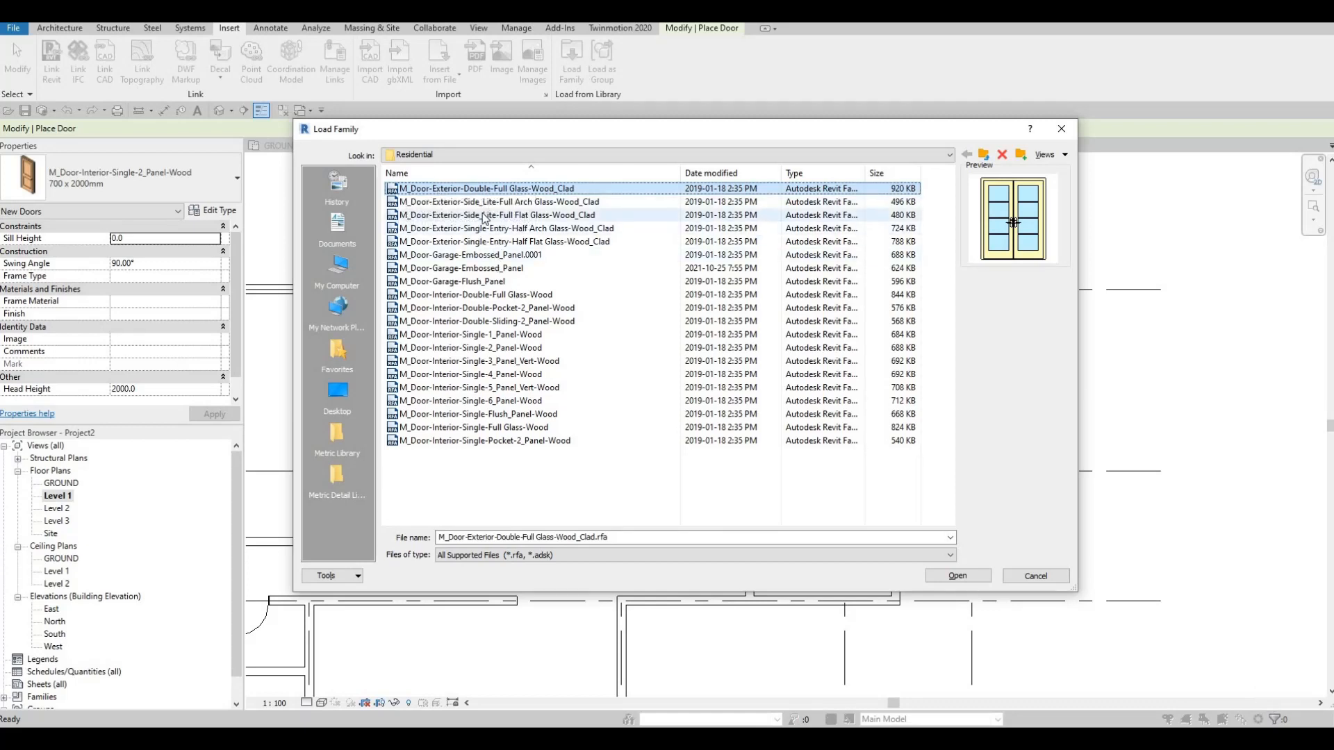
key(Down)
key(Down)
key(Down)
key(Down)
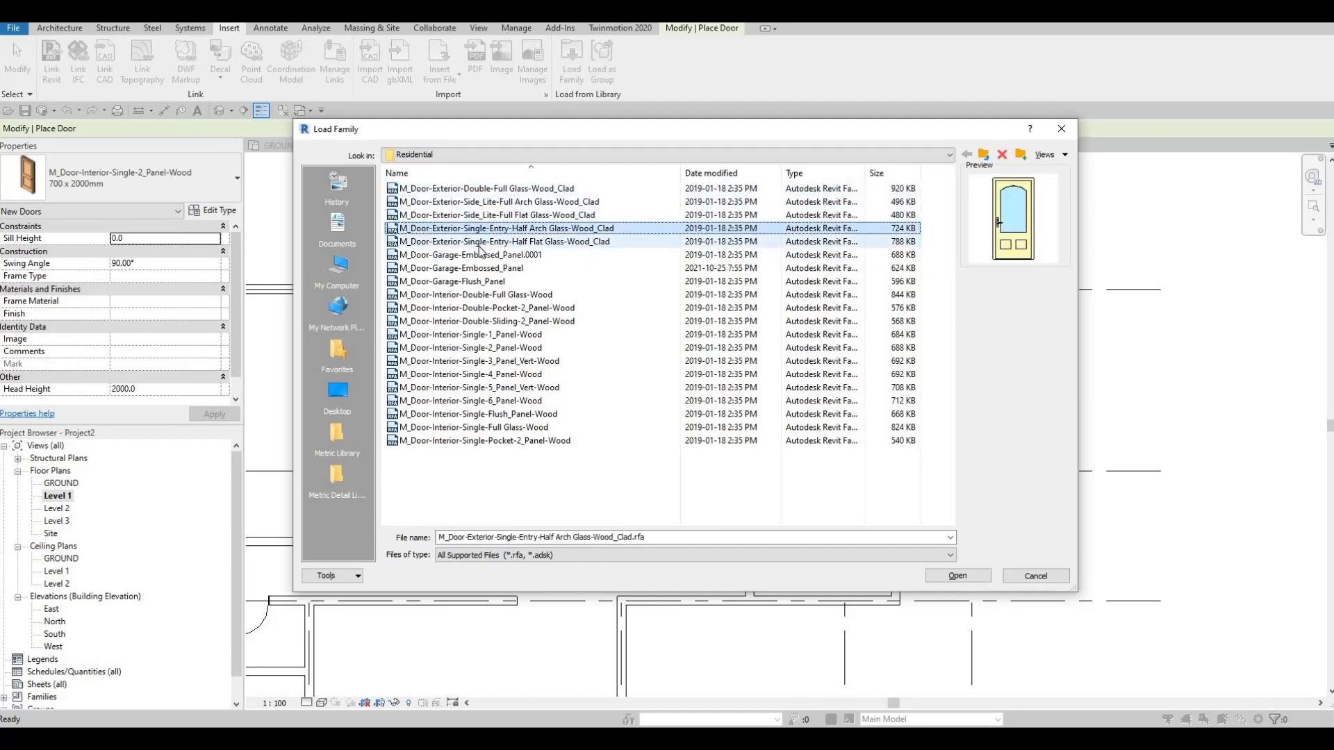
- Load the 1700 x 2000mm type of M_Door-Exterior-Double-Full Glass-Wood_Clad and dismiss the save reminder
click(423, 190)
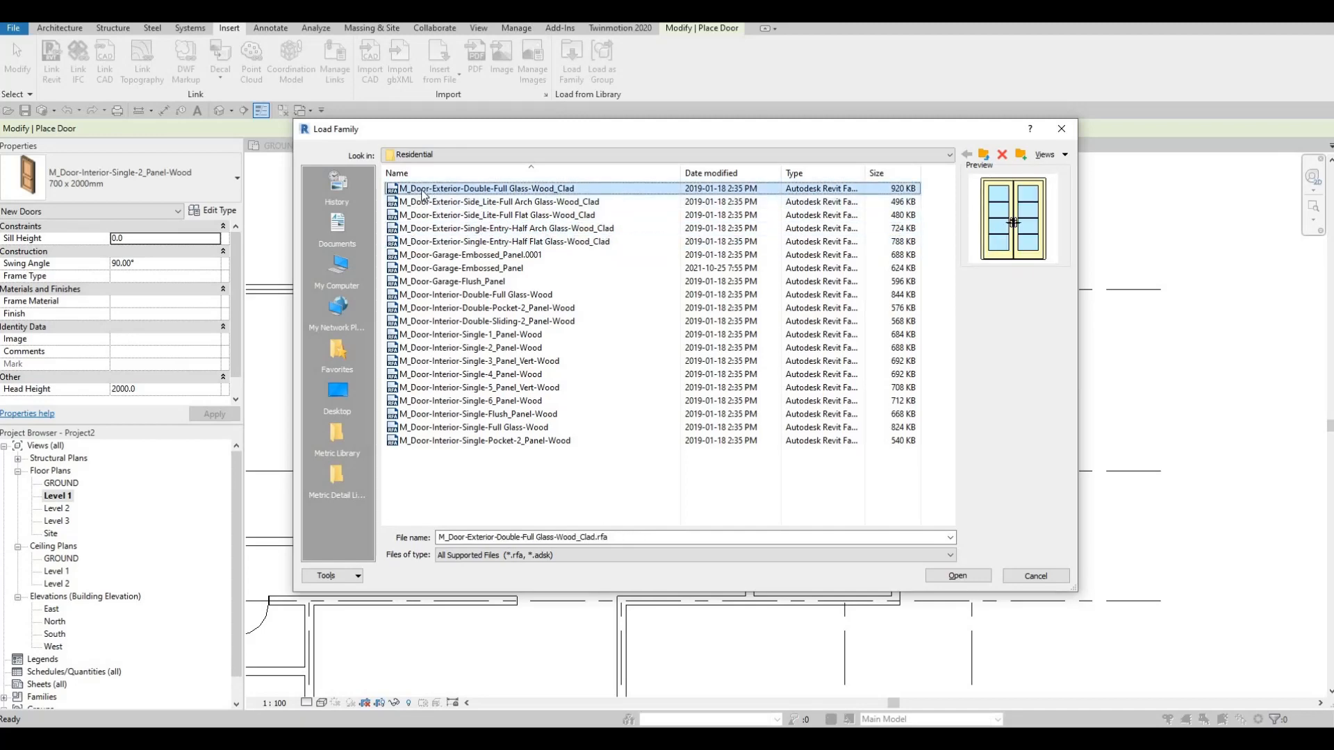
click(958, 576)
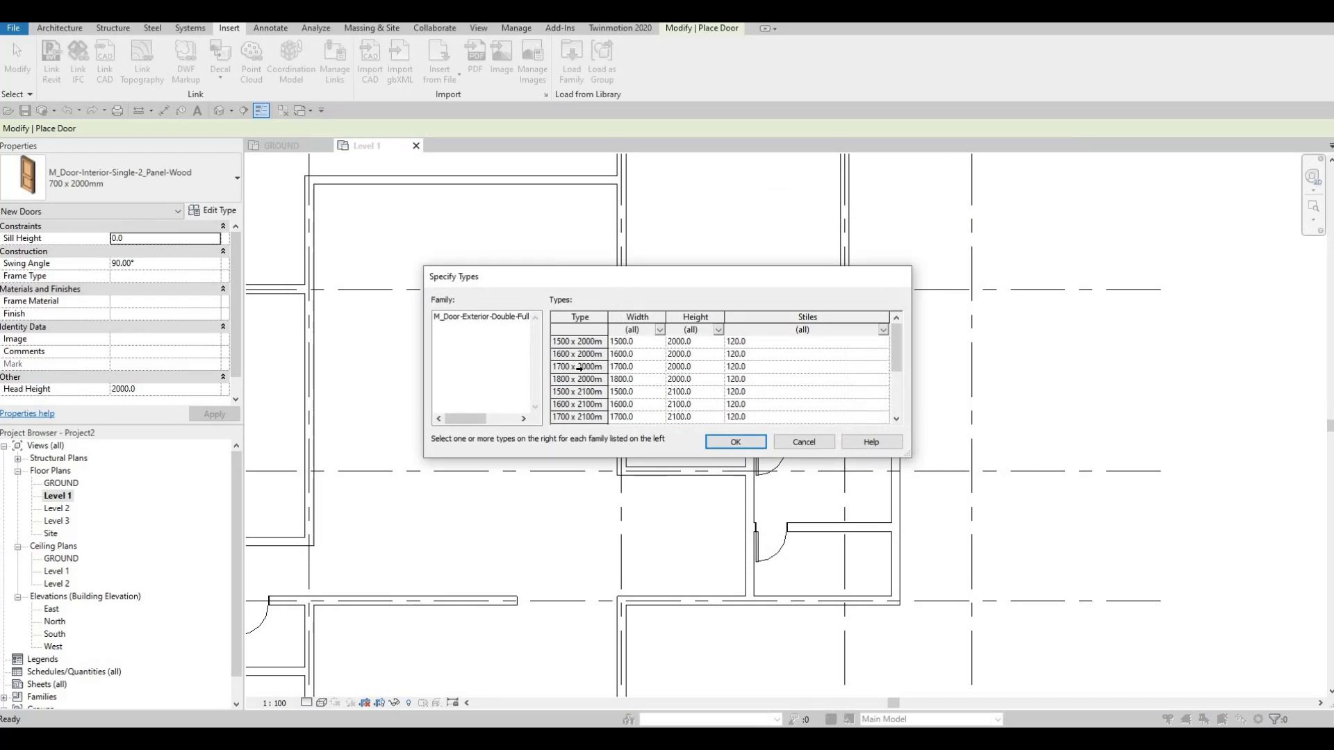
click(579, 368)
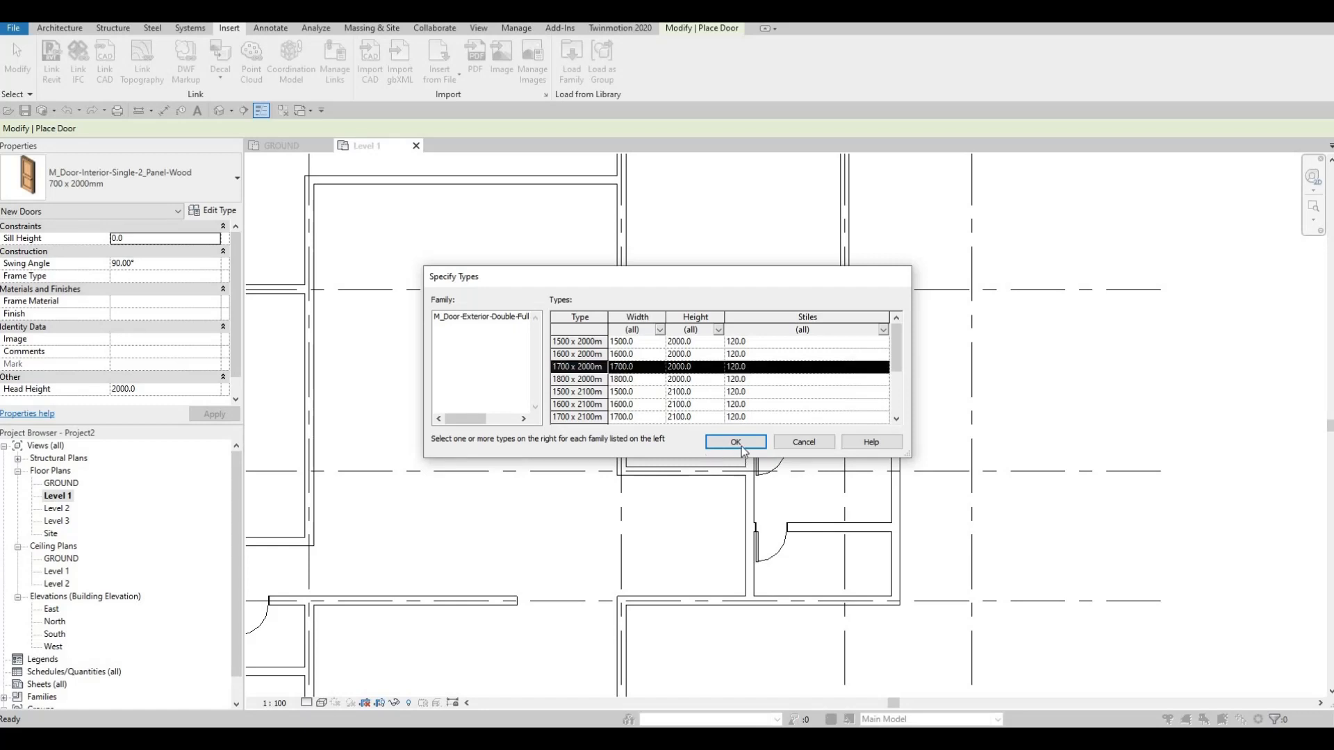
click(736, 442)
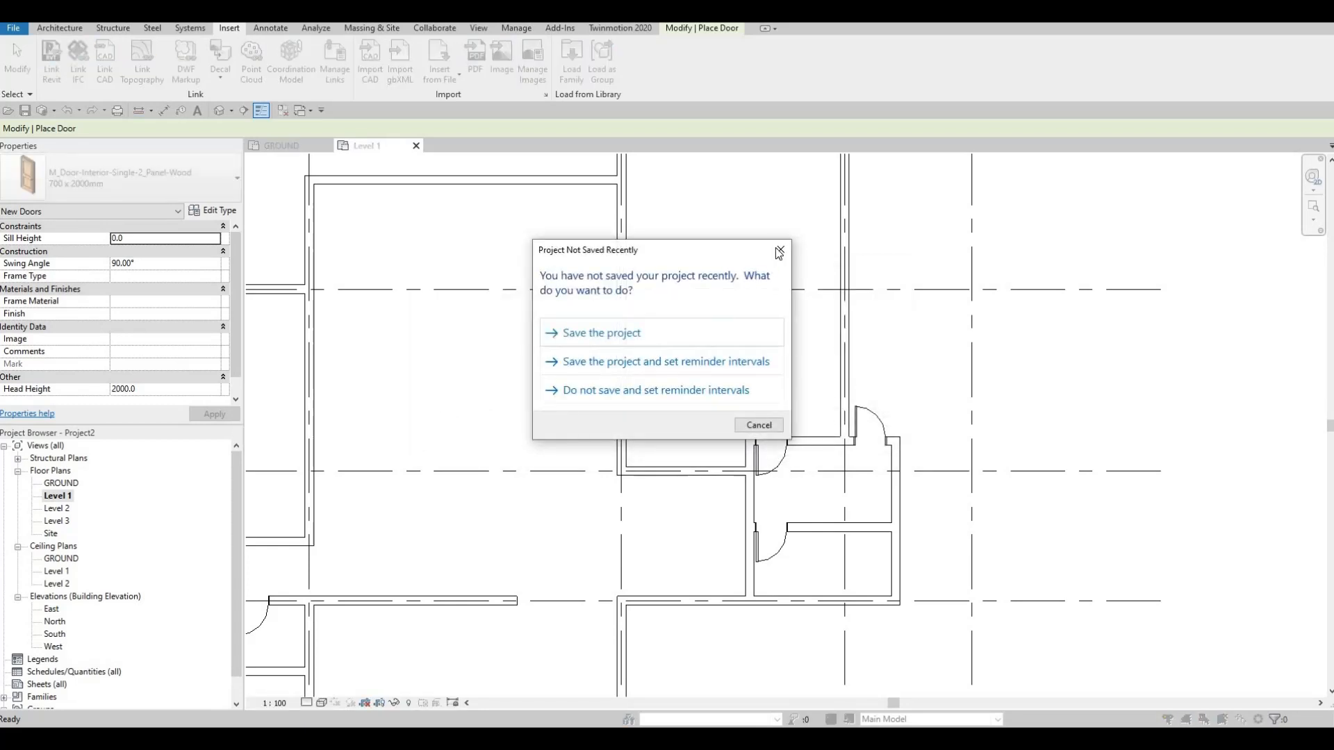
click(778, 251)
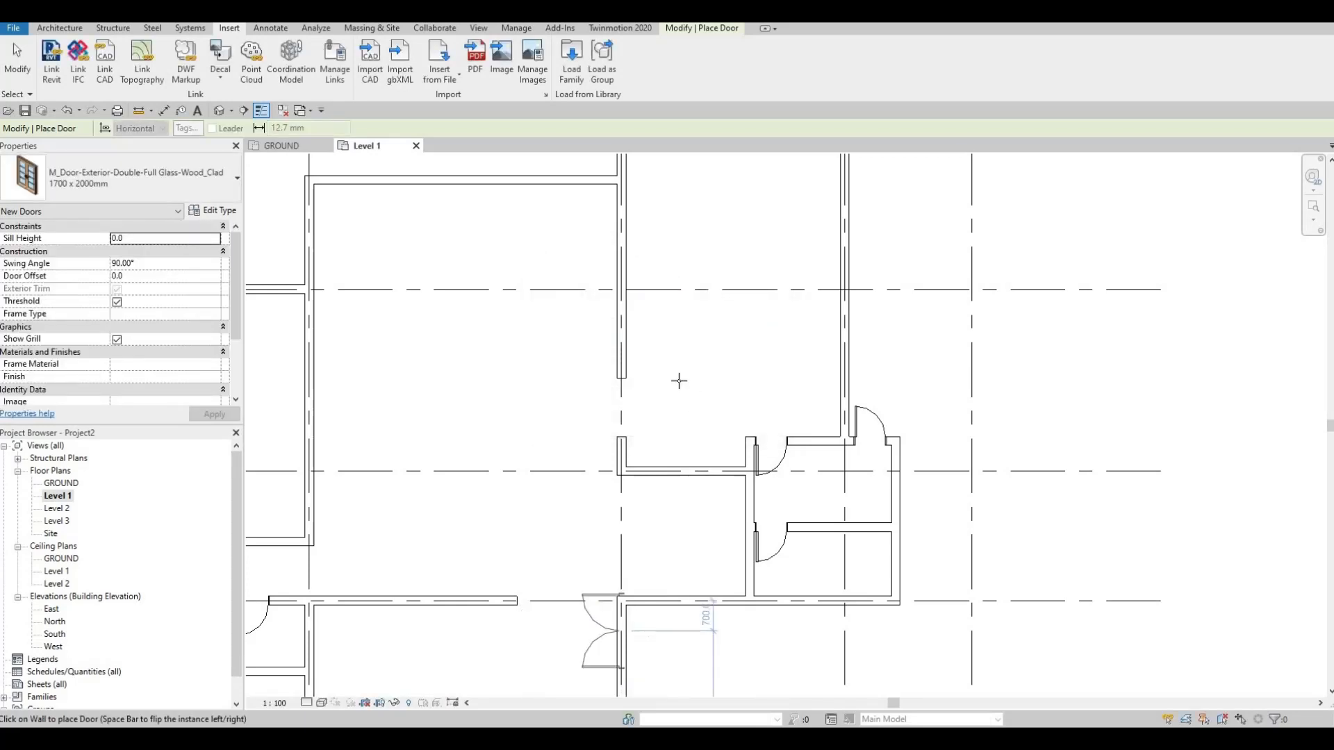
- Place the 1700 x 2000mm double glass door in the grid 3 wall, centred 1100 mm below grid D and opening inward, and end door placement
middle_drag(627, 616, 687, 368)
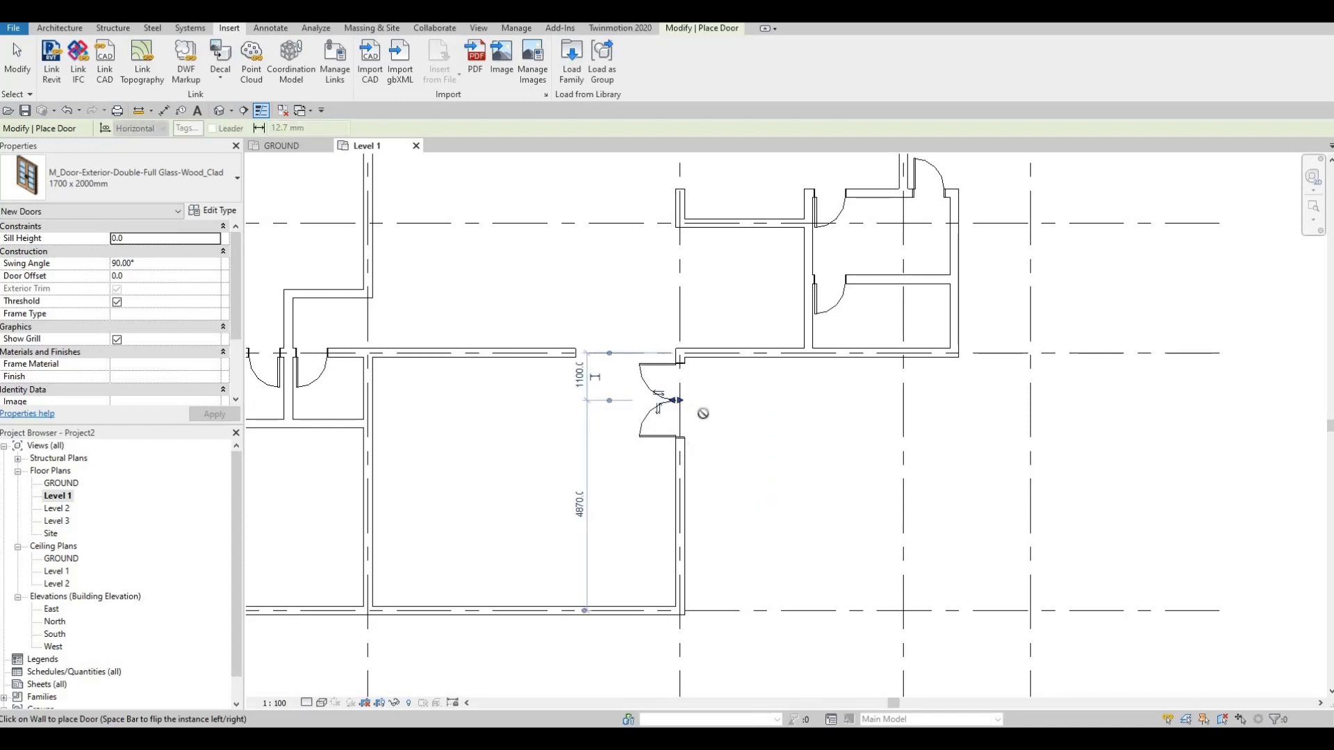
middle_drag(691, 490, 708, 399)
scroll(730, 429, down, 1)
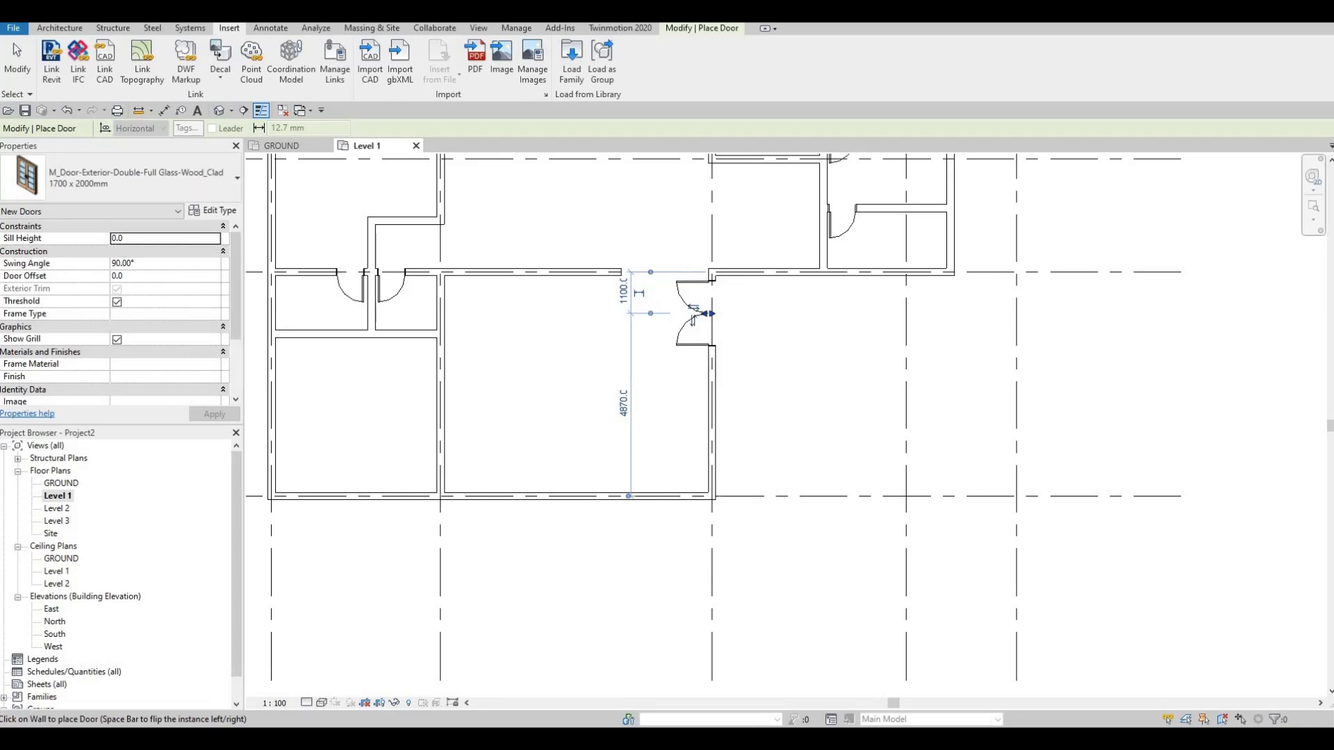
key(F1)
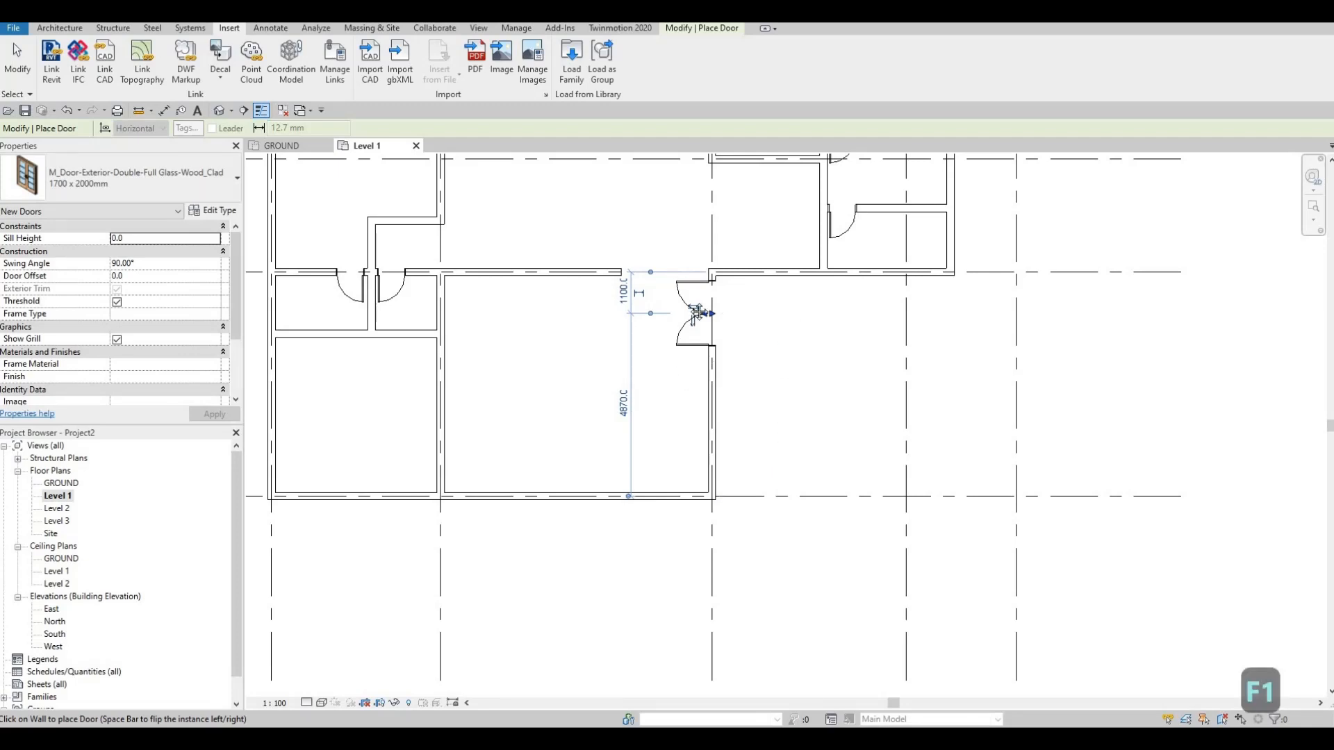
click(696, 312)
scroll(653, 344, down, 1)
key(Escape)
key(Escape)
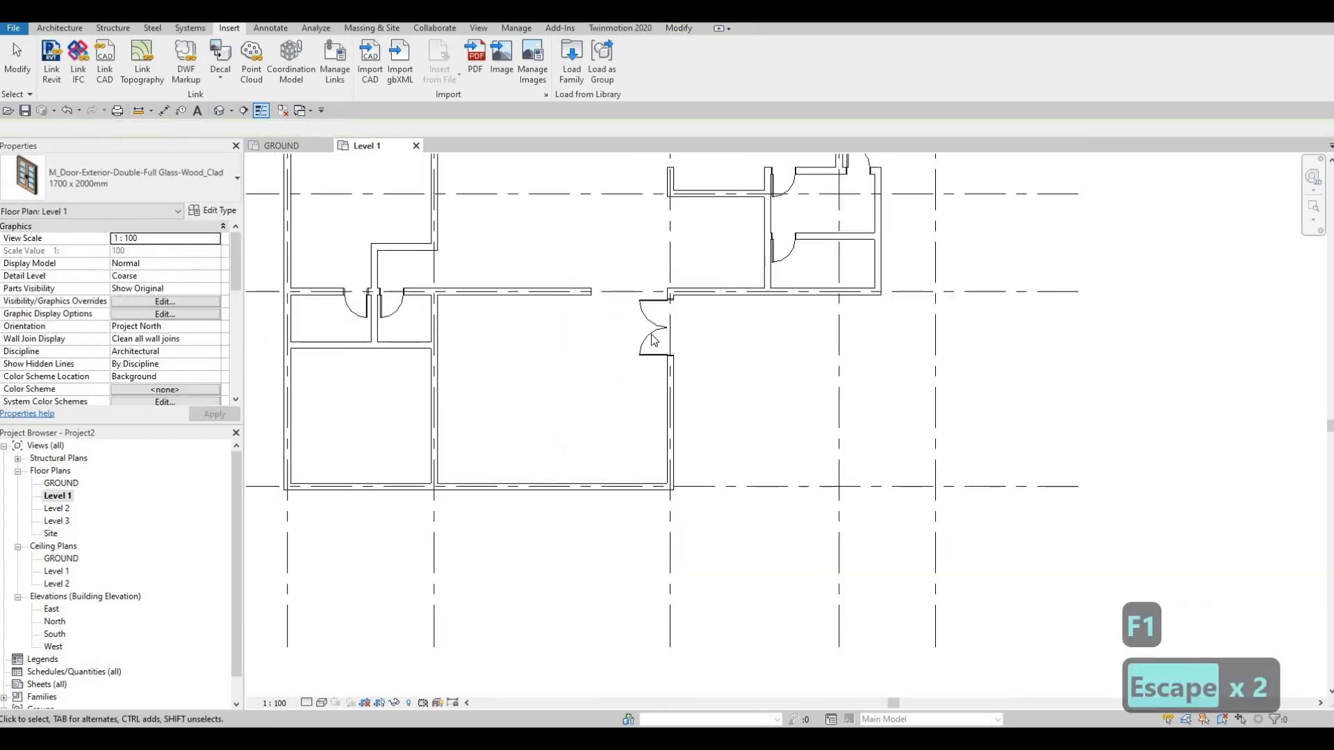
- Draw EXTERIOR WALL 1 from the grid 3 wall just below the double door, about 1900 mm outward, then up to the grid D wall
scroll(716, 373, down, 1)
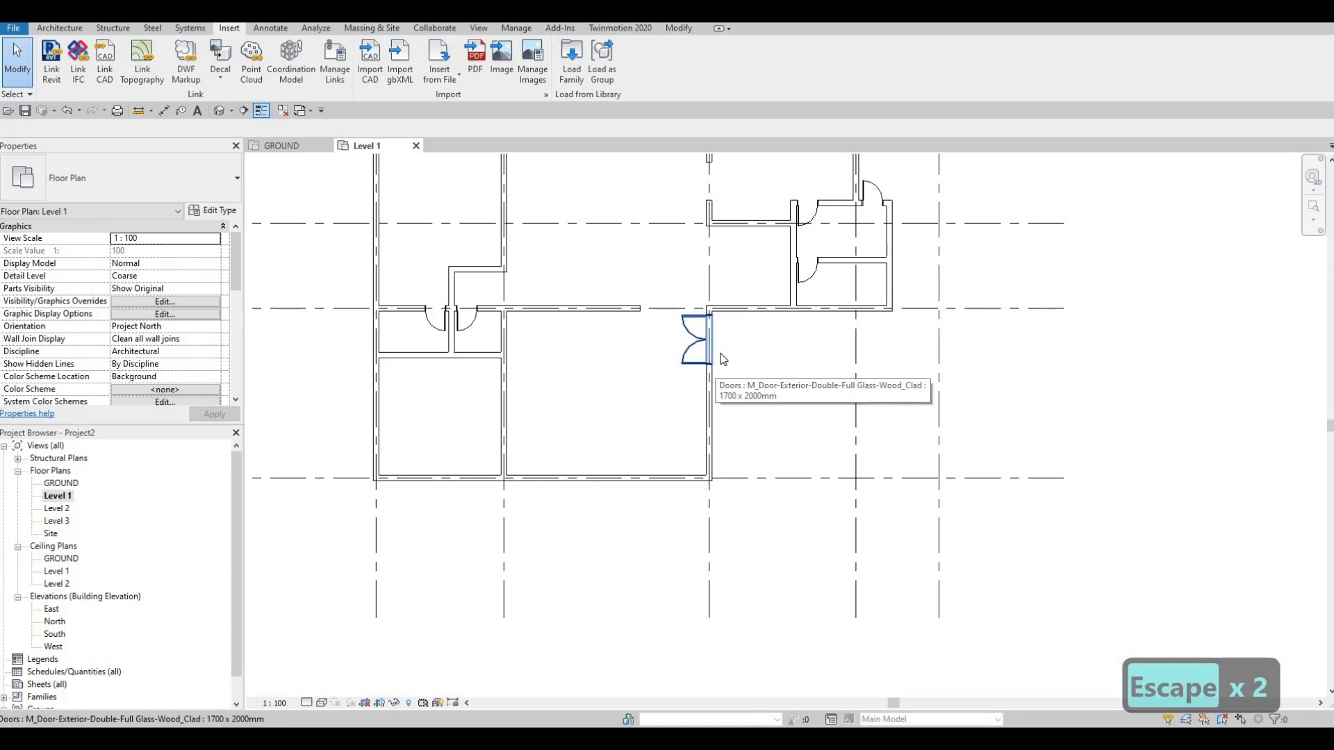
scroll(722, 358, up, 2)
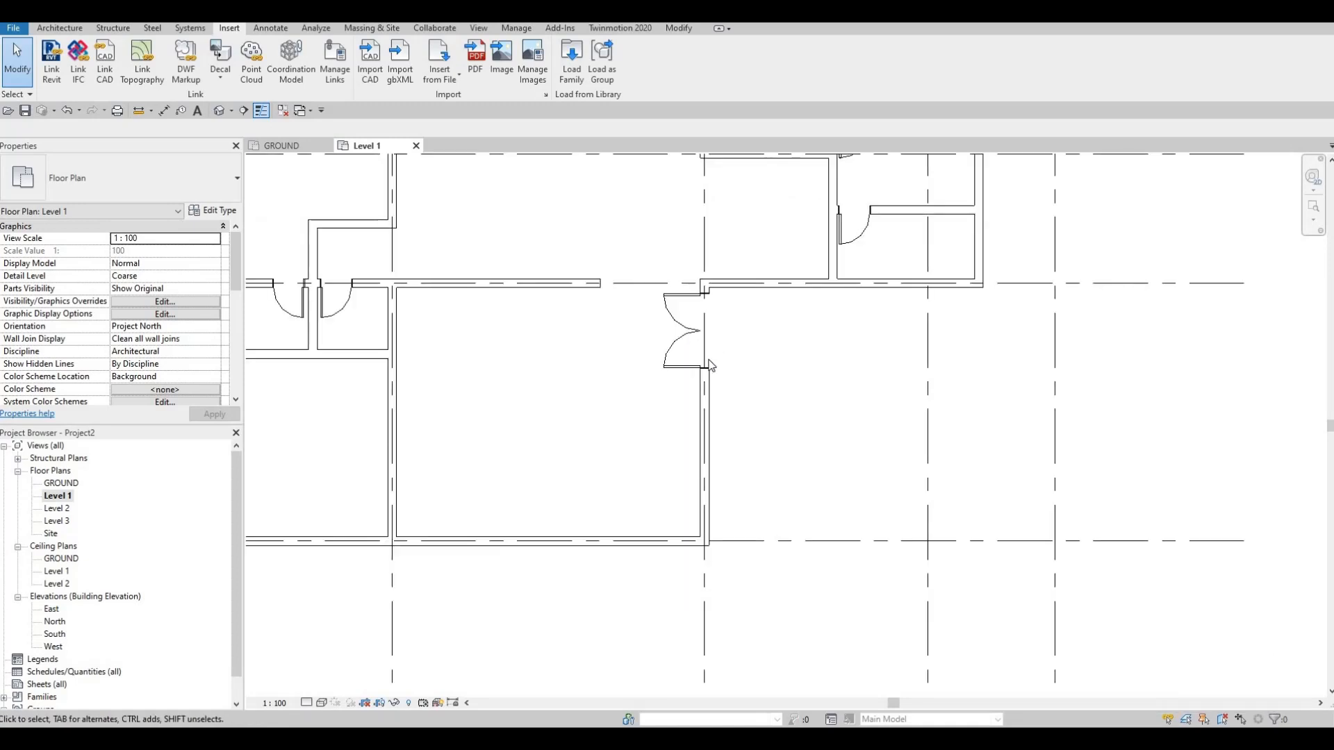
key(Escape)
key(Escape)
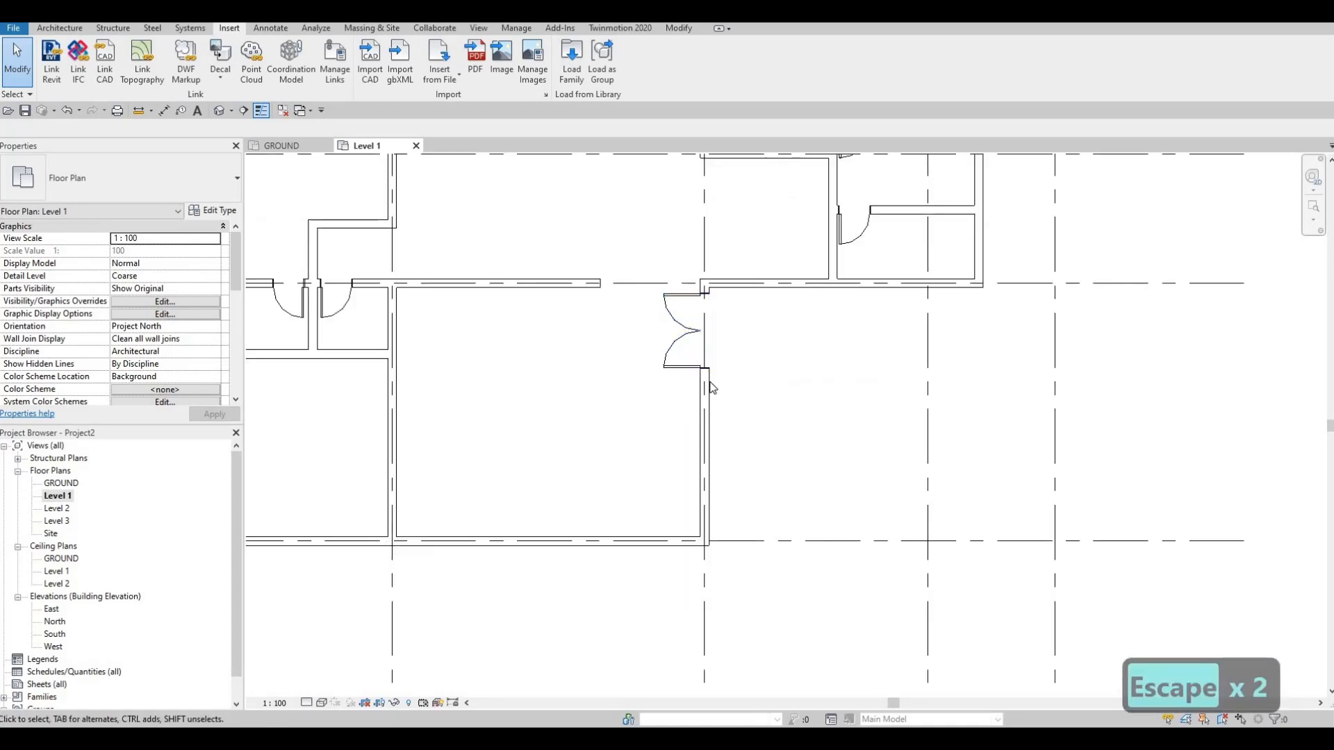
click(703, 392)
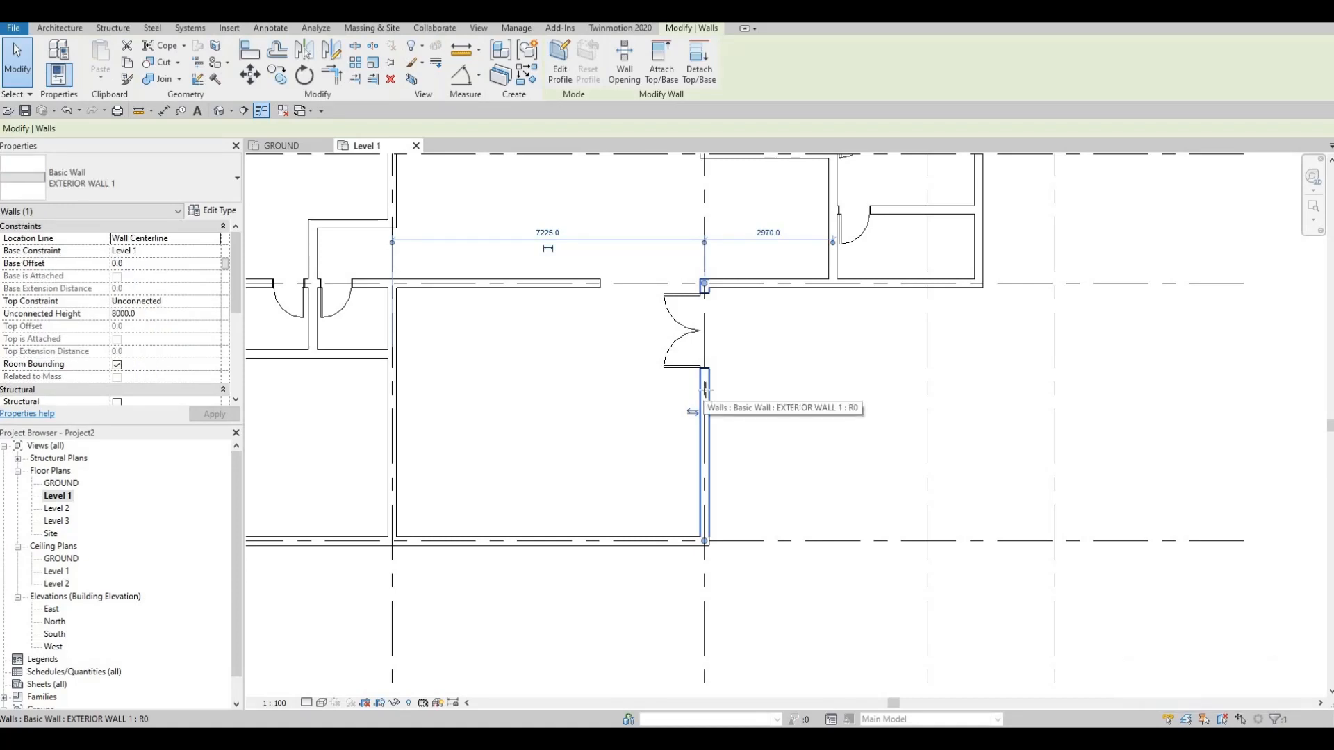
key(c)
key(s)
scroll(704, 375, up, 1)
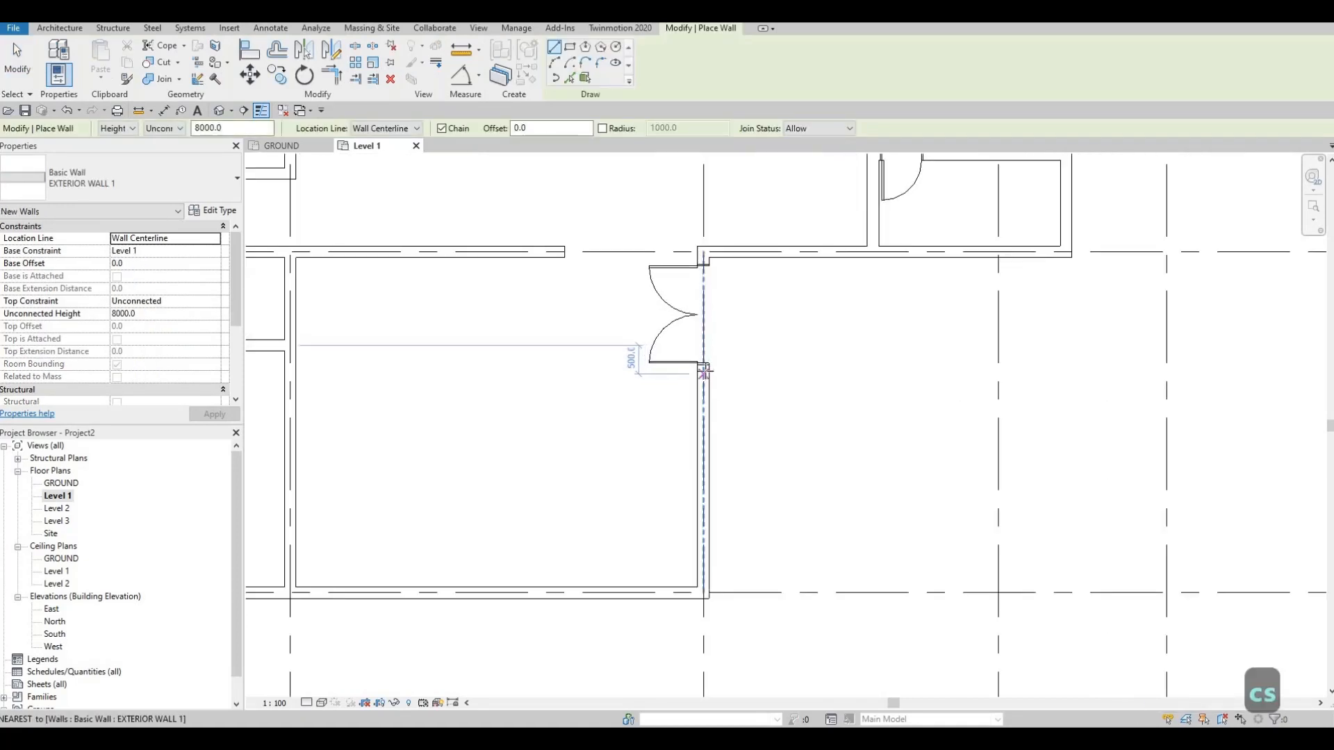
click(804, 378)
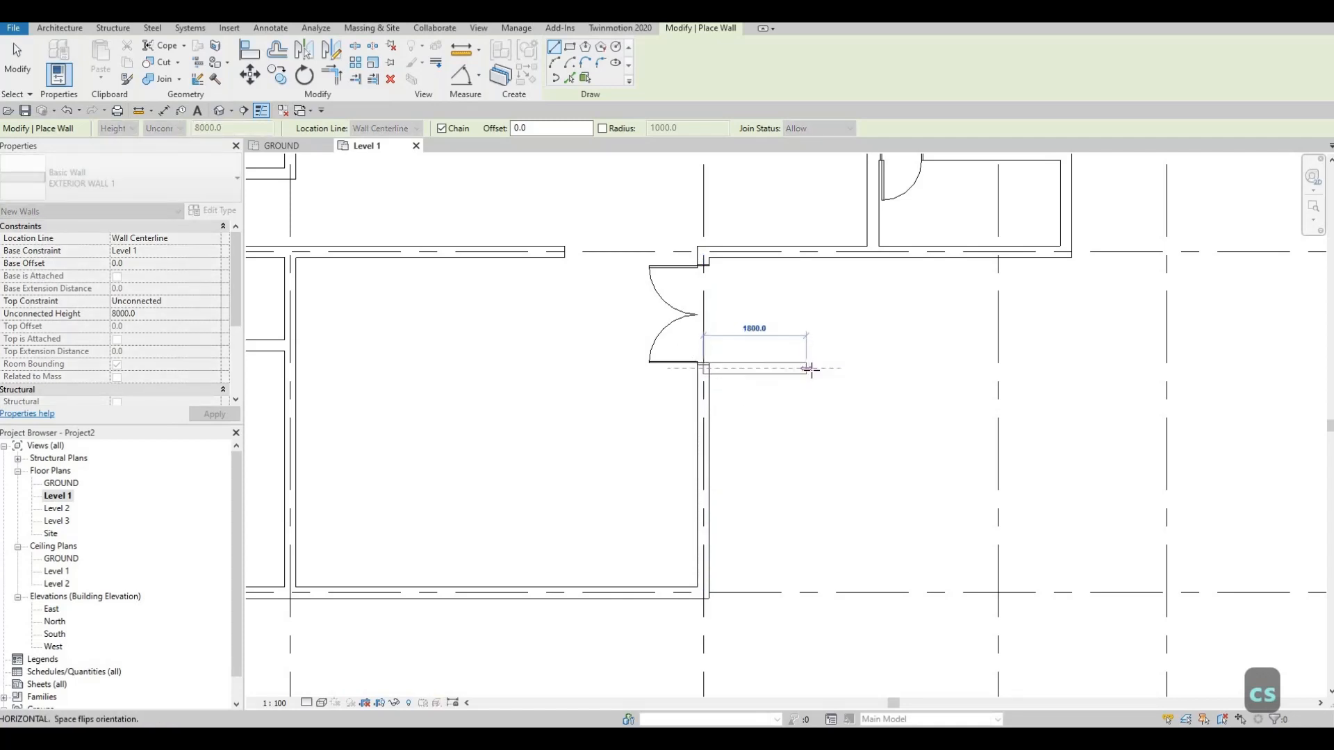
click(809, 368)
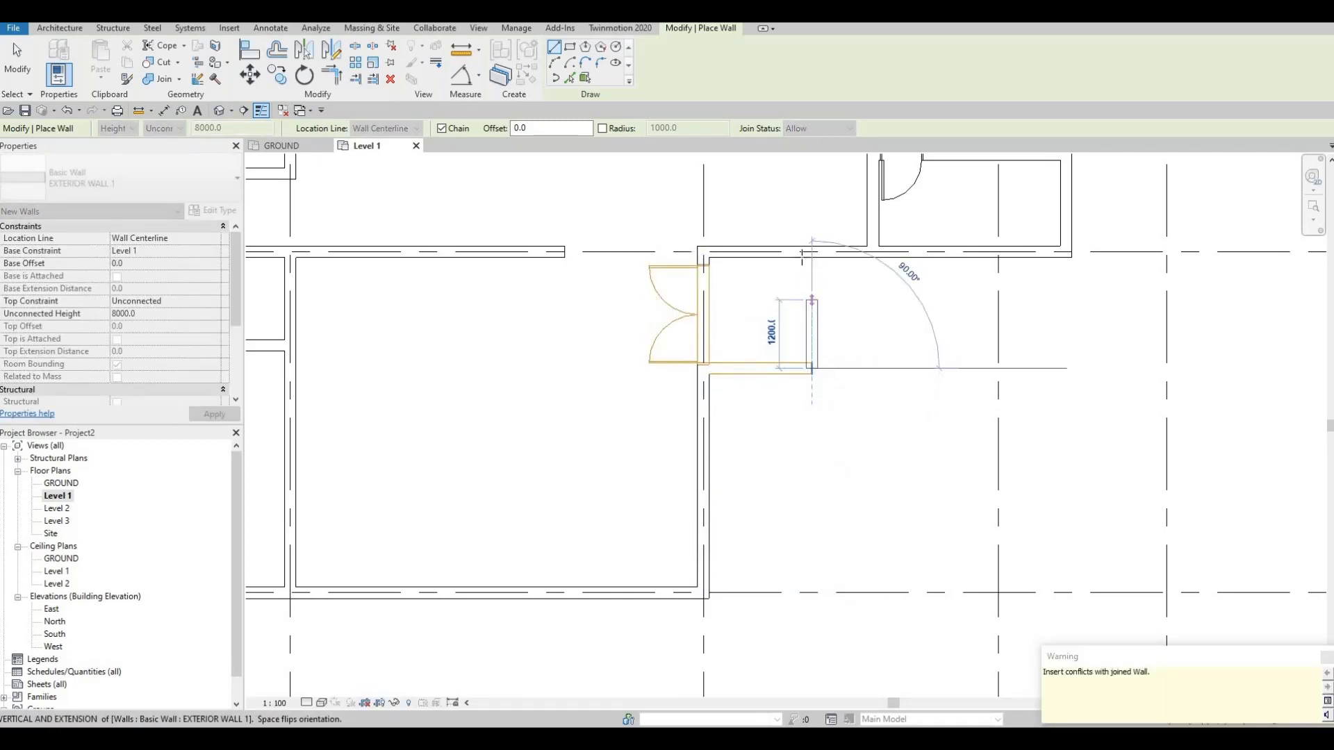
click(810, 257)
key(Escape)
key(Escape)
key(Escape)
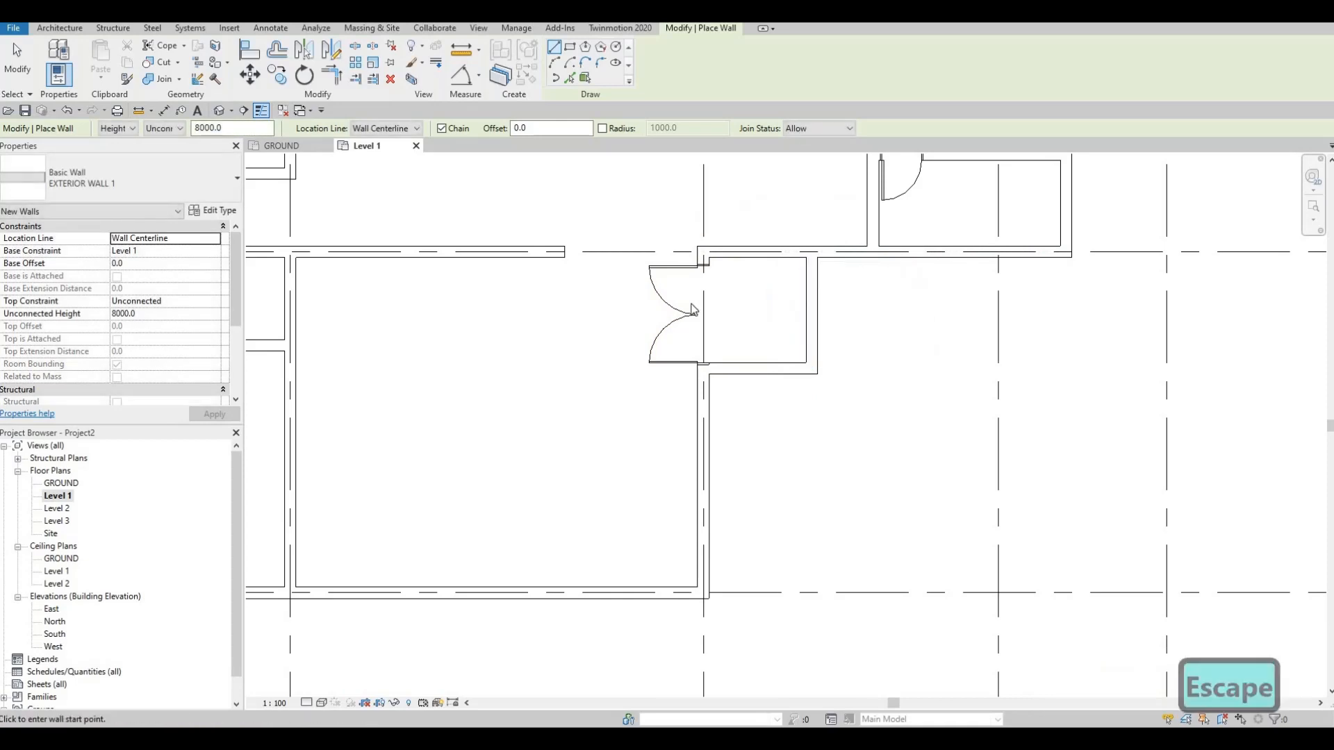
- Place a matching 1700 x 2000mm double glass door in the new wall parallel to grid D, centred 950 mm from grid 3 and swinging inward
click(632, 329)
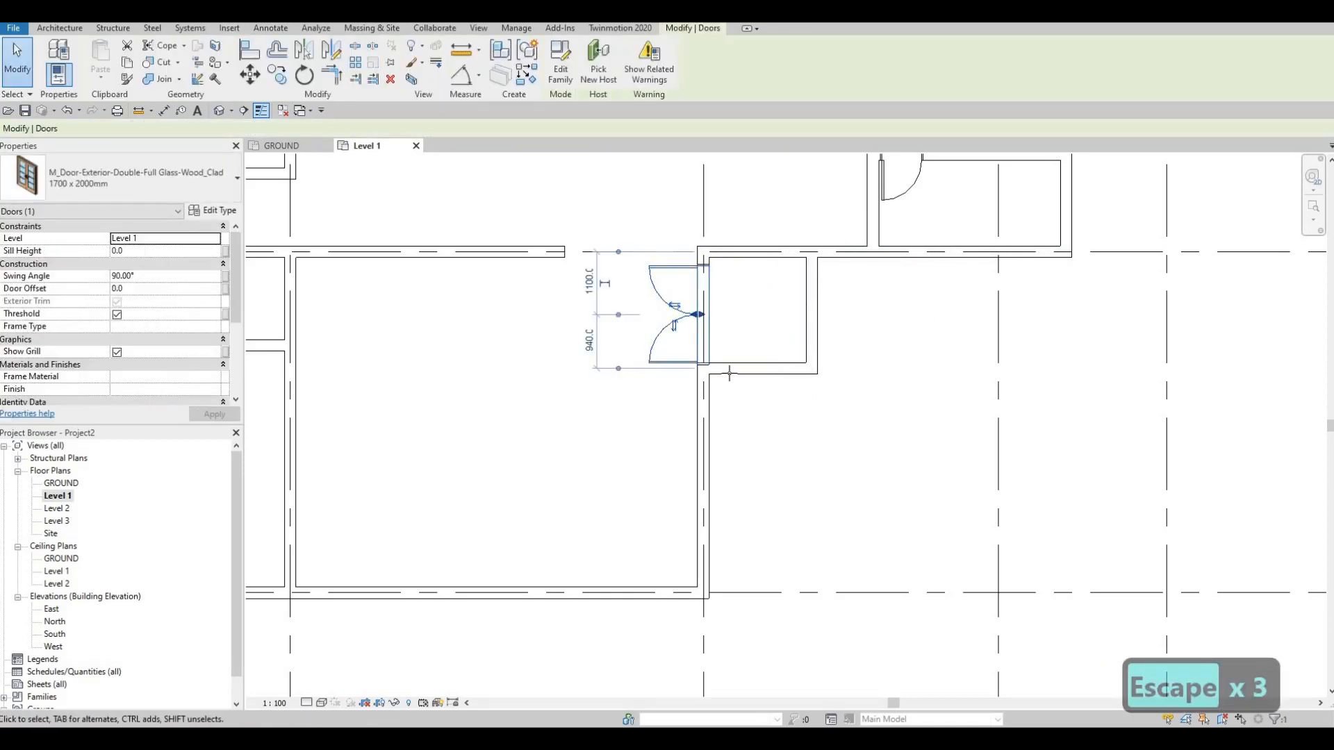
key(c)
key(s)
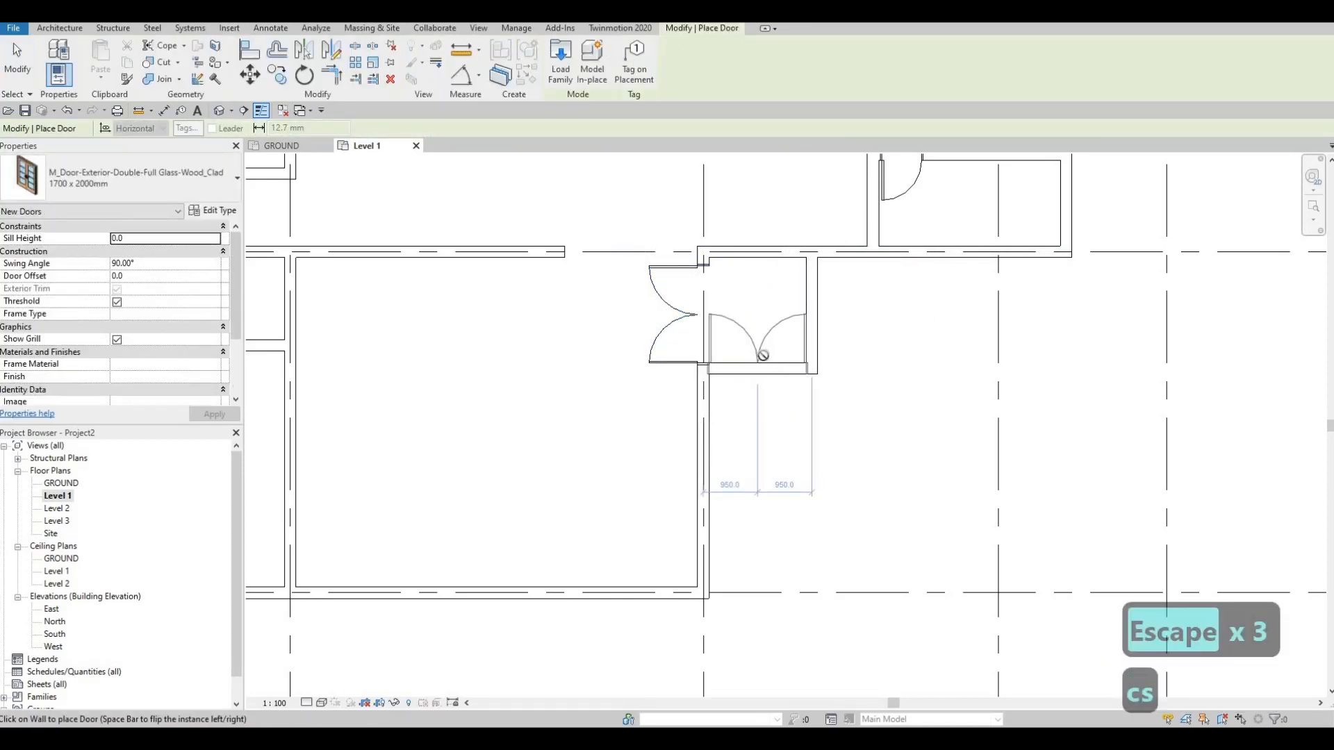
click(763, 355)
scroll(757, 357, up, 2)
key(Escape)
key(Escape)
key(Escape)
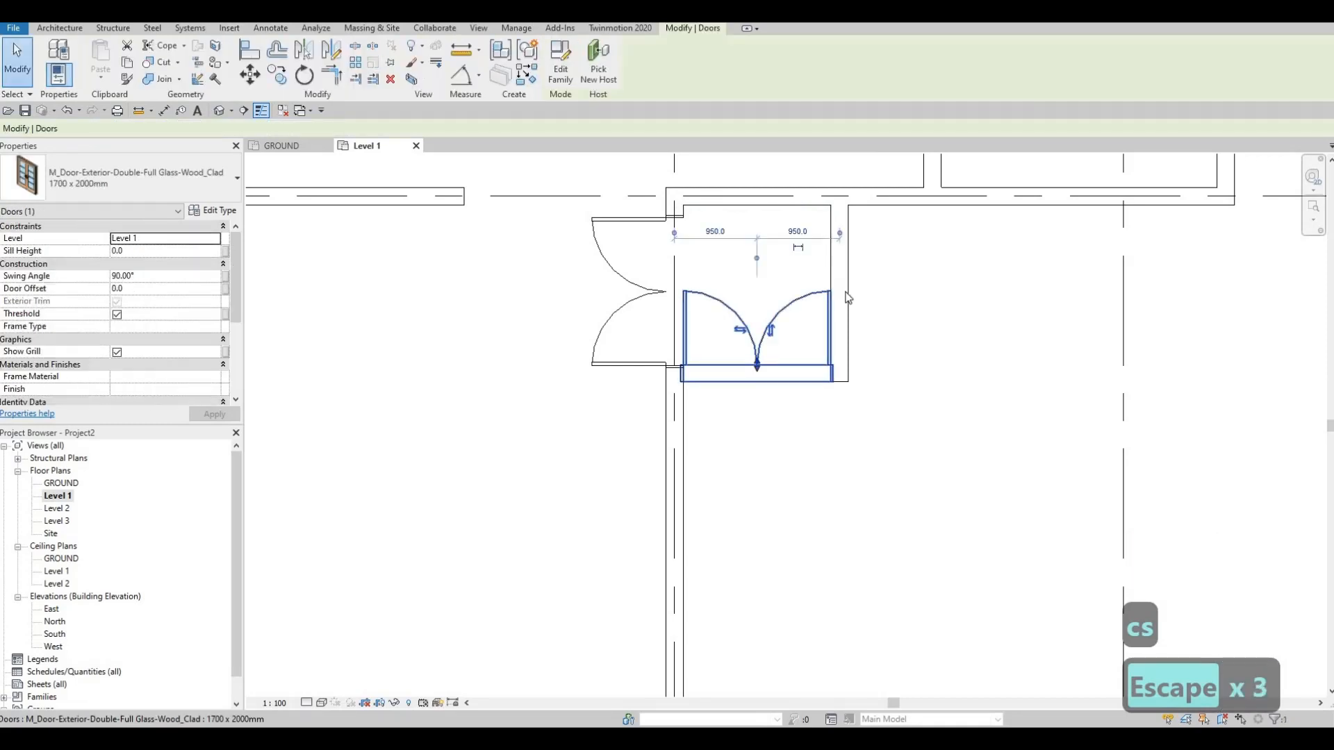
key(Escape)
key(Escape)
- Nudge the entrance enclosure's outer side wall away from grid 3 until it sits 2060 mm from that grid
click(842, 297)
key(Right)
key(Right)
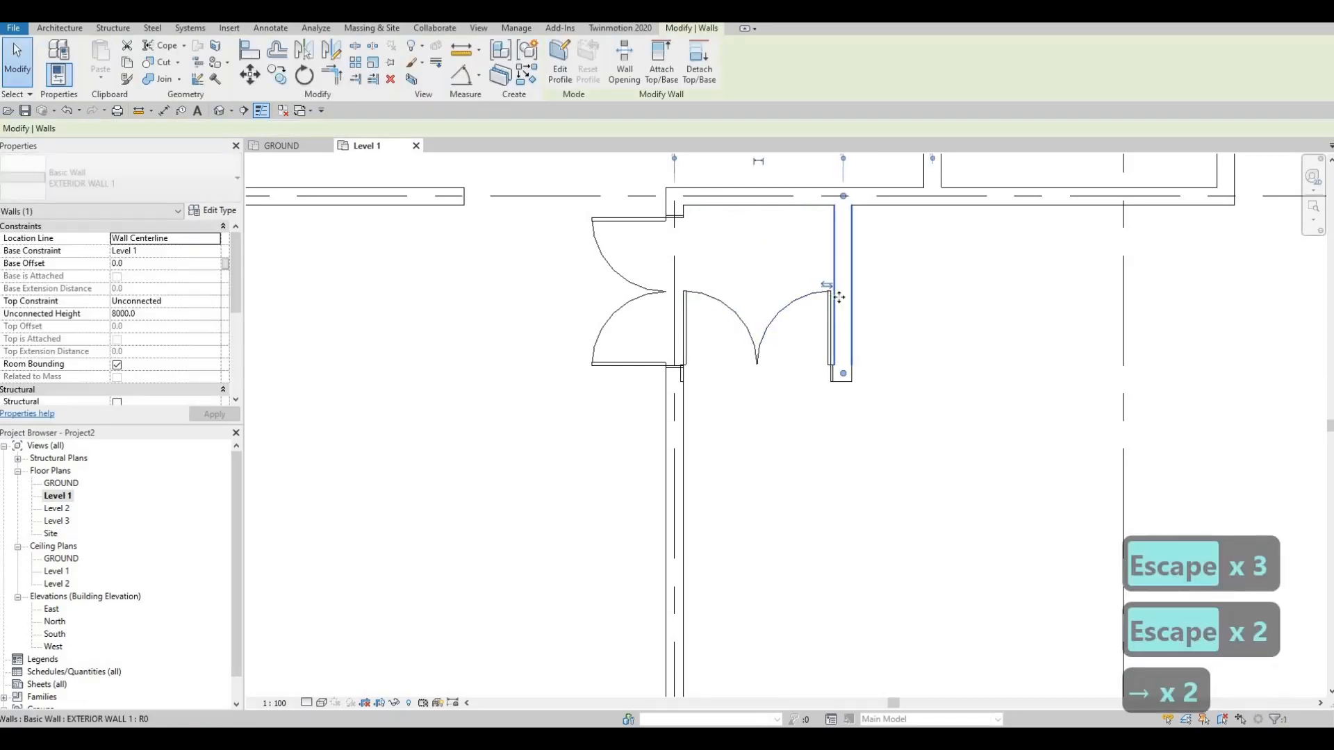
key(Right)
key(Right)
key(Right)
key(Right)
key(Right)
key(Right)
key(Escape)
key(Escape)
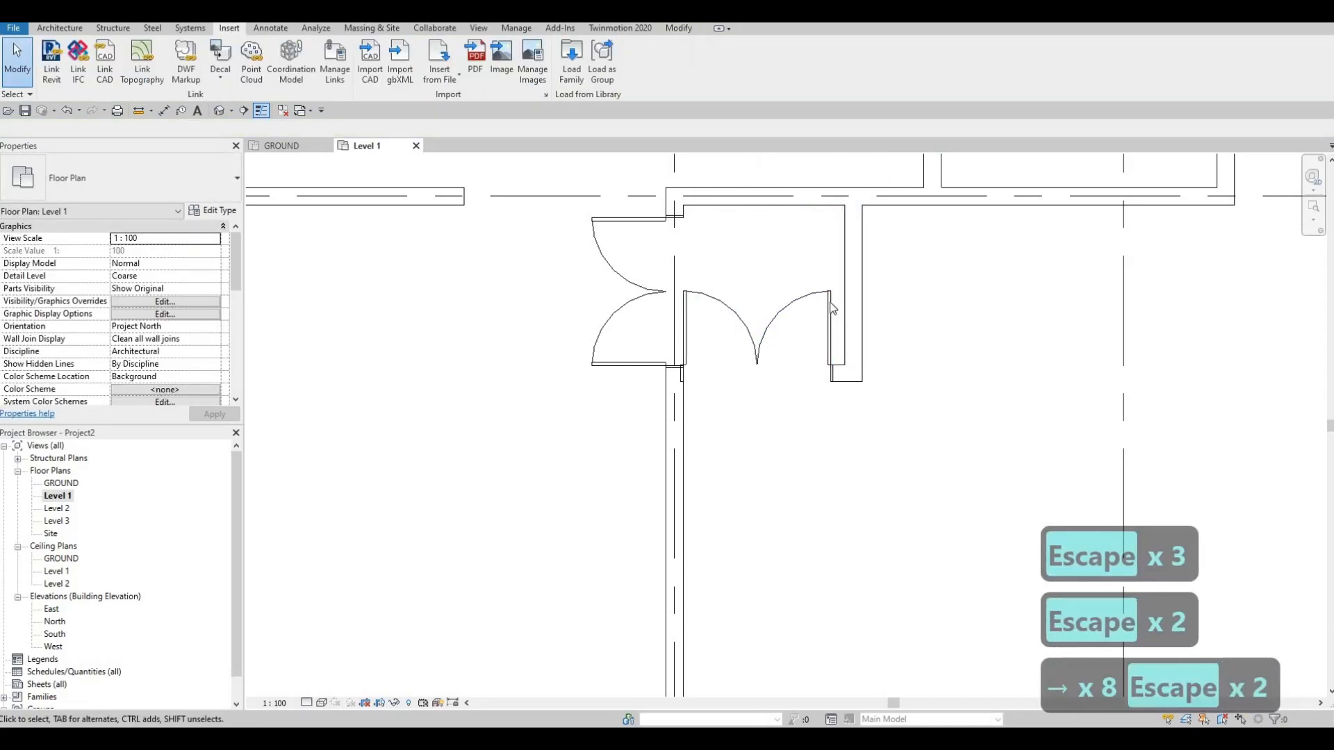
- Try to nudge the new entrance double door towards grid D
click(830, 303)
key(Up)
key(Up)
key(Up)
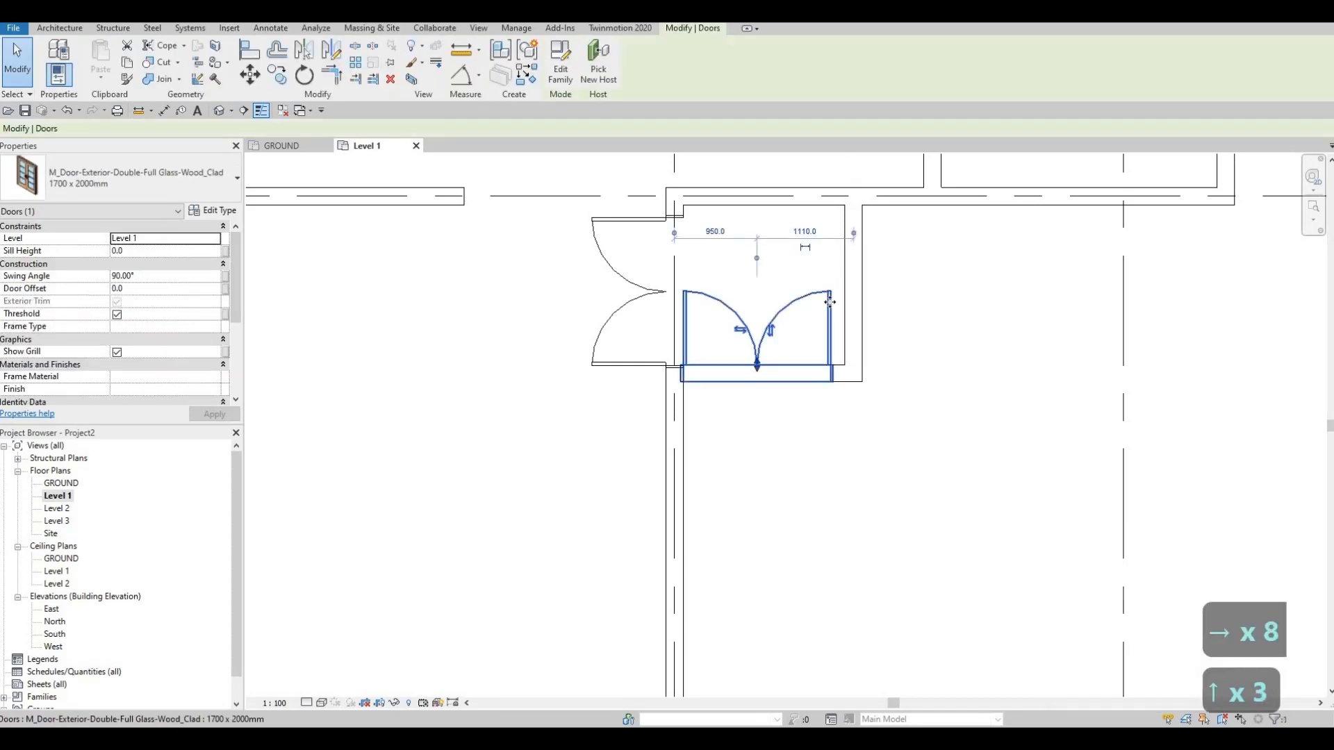
key(Escape)
key(Escape)
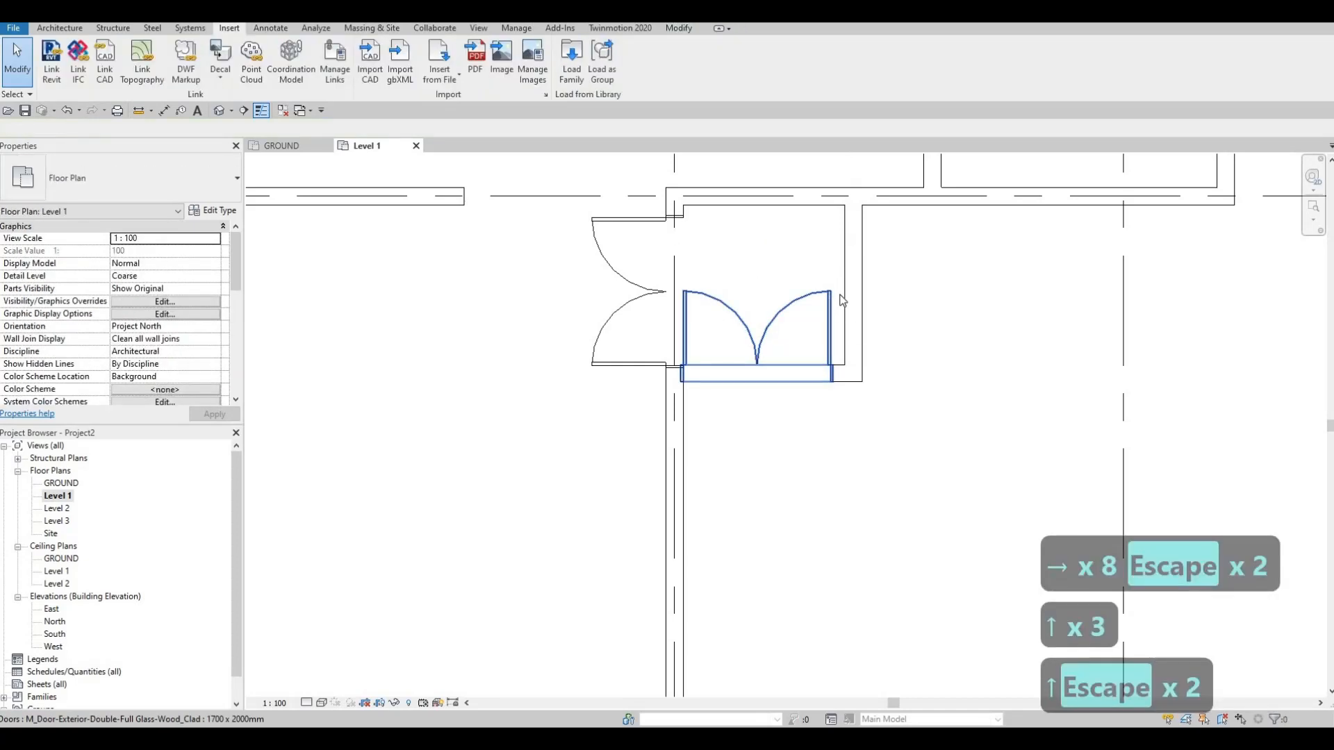
- Shift the entrance double door along its wall so it is centred 1030 mm from both grid 3 and the side wall
click(827, 297)
key(Right)
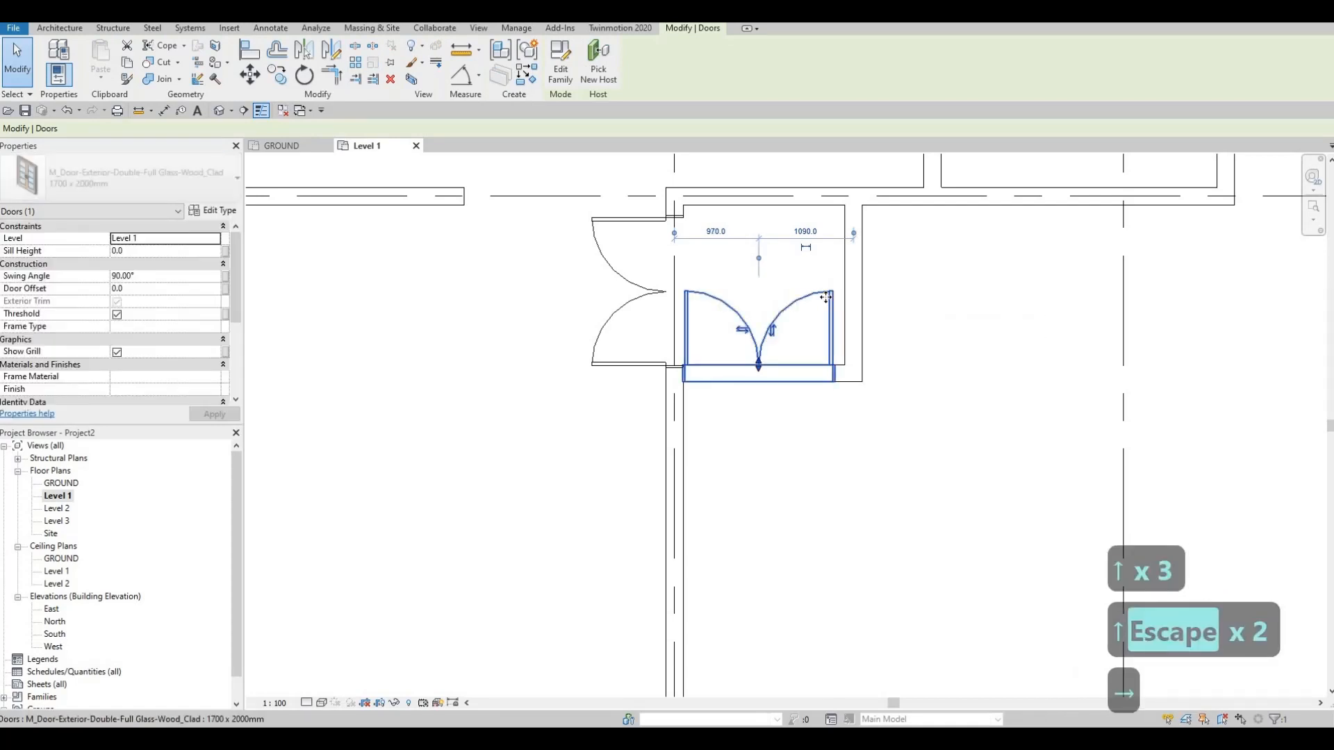
key(Right)
key(Right)
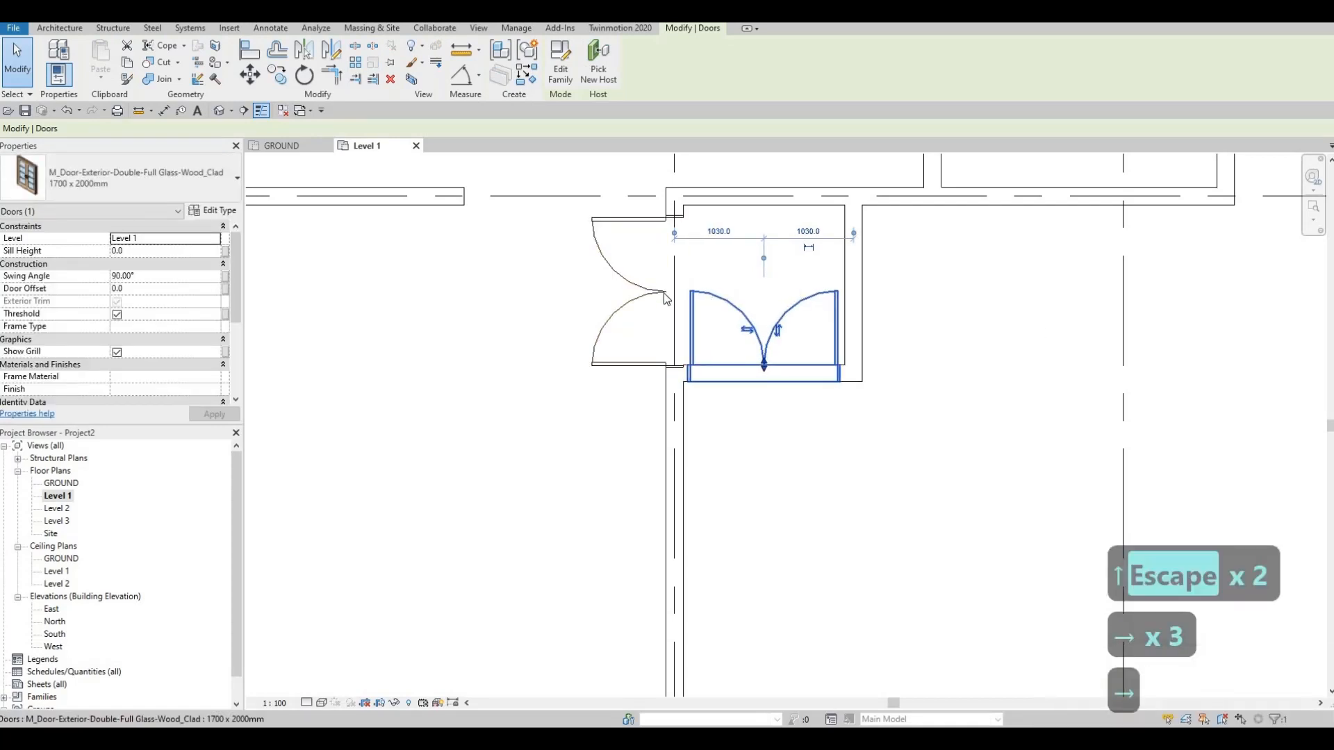
key(Escape)
key(Escape)
key(Escape)
- Delete the 1700 x 2000mm double glass door in the grid 3 wall
click(666, 296)
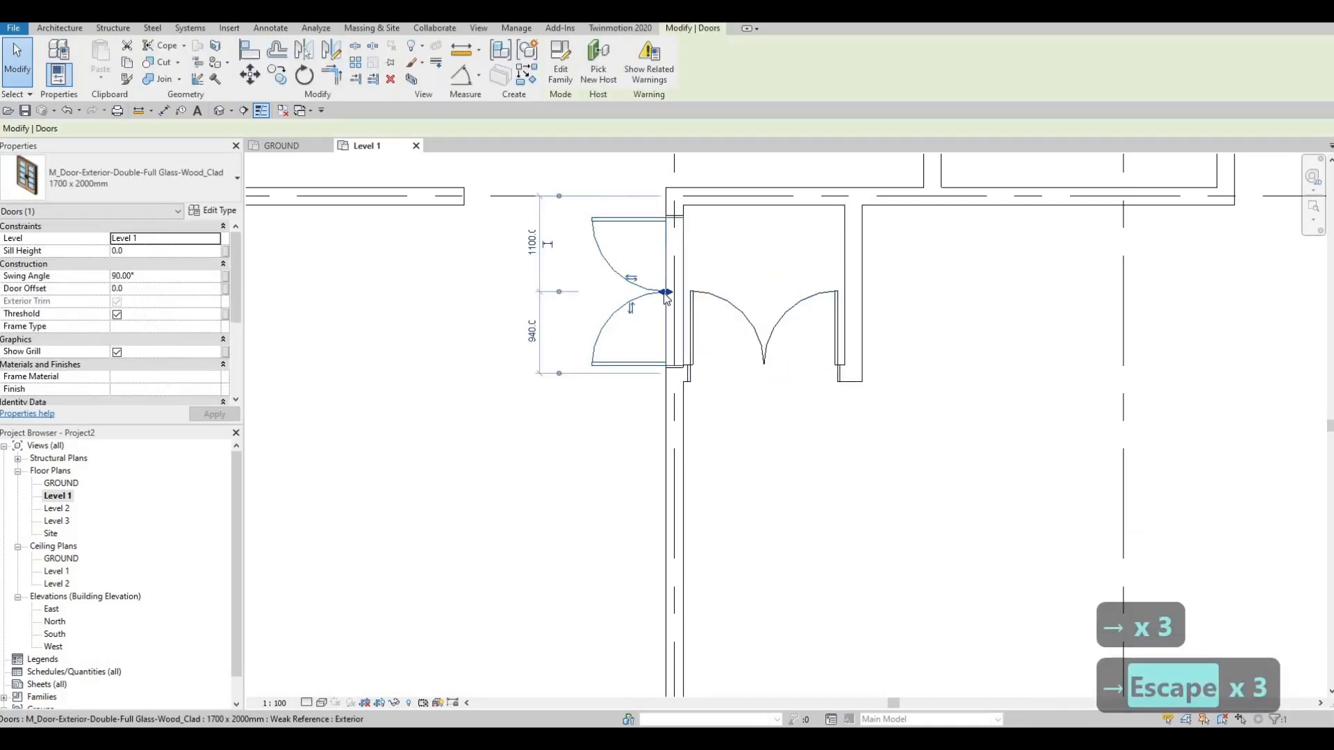
key(Up)
key(Delete)
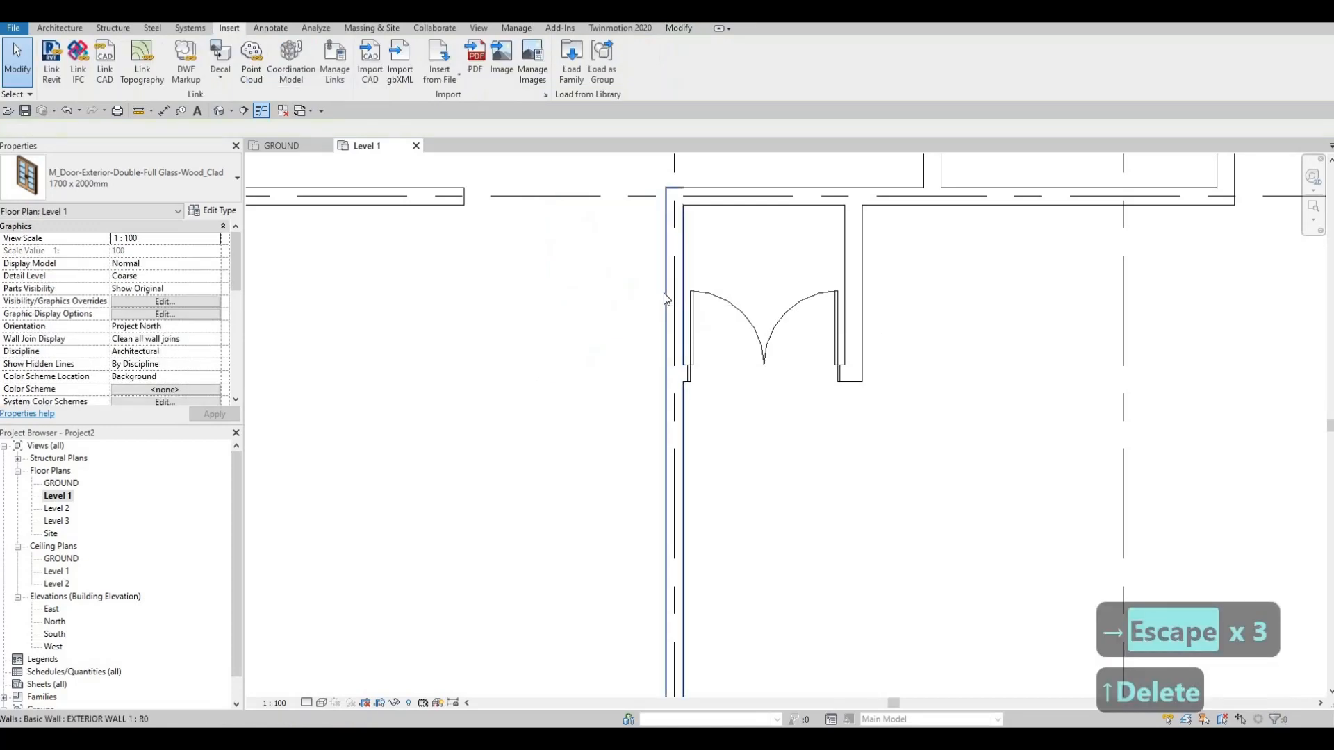
key(Escape)
key(Escape)
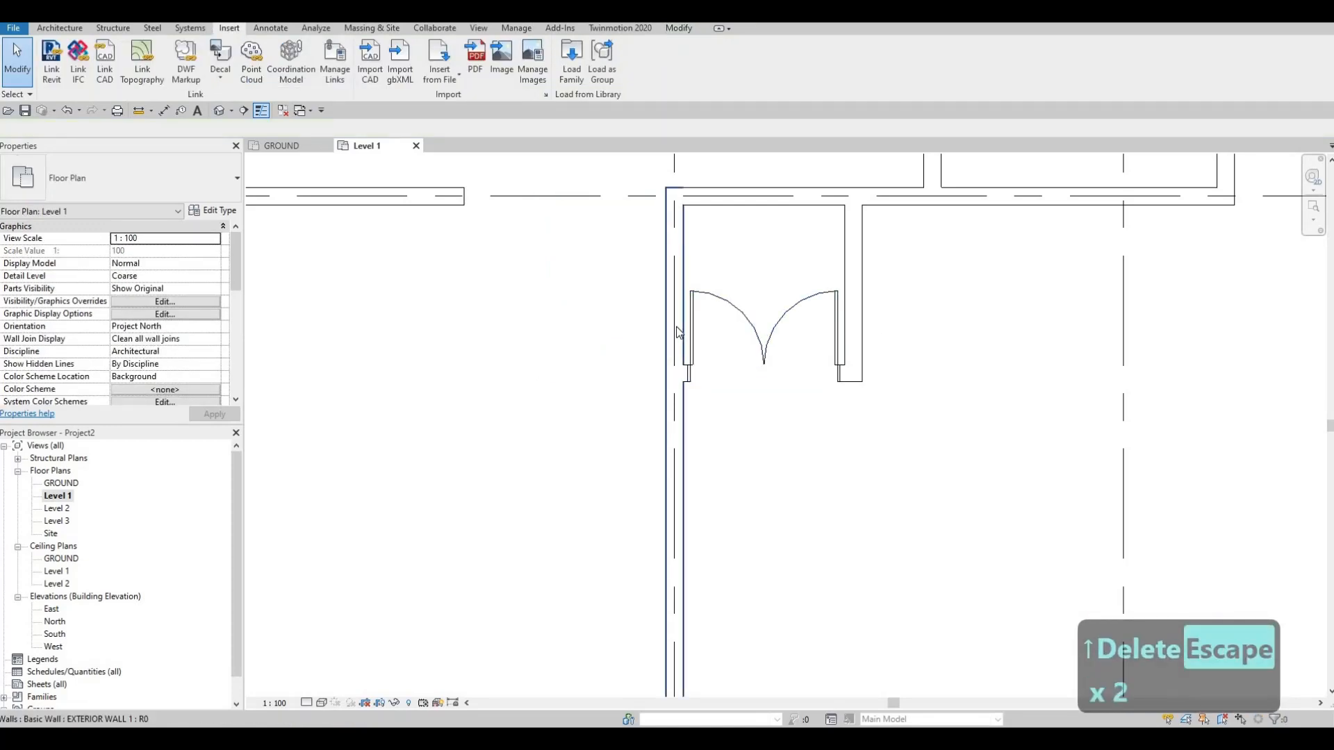
- Trim the grid 3 wall to a corner with the entrance door wall, removing its segment up to grid D
key(t)
key(r)
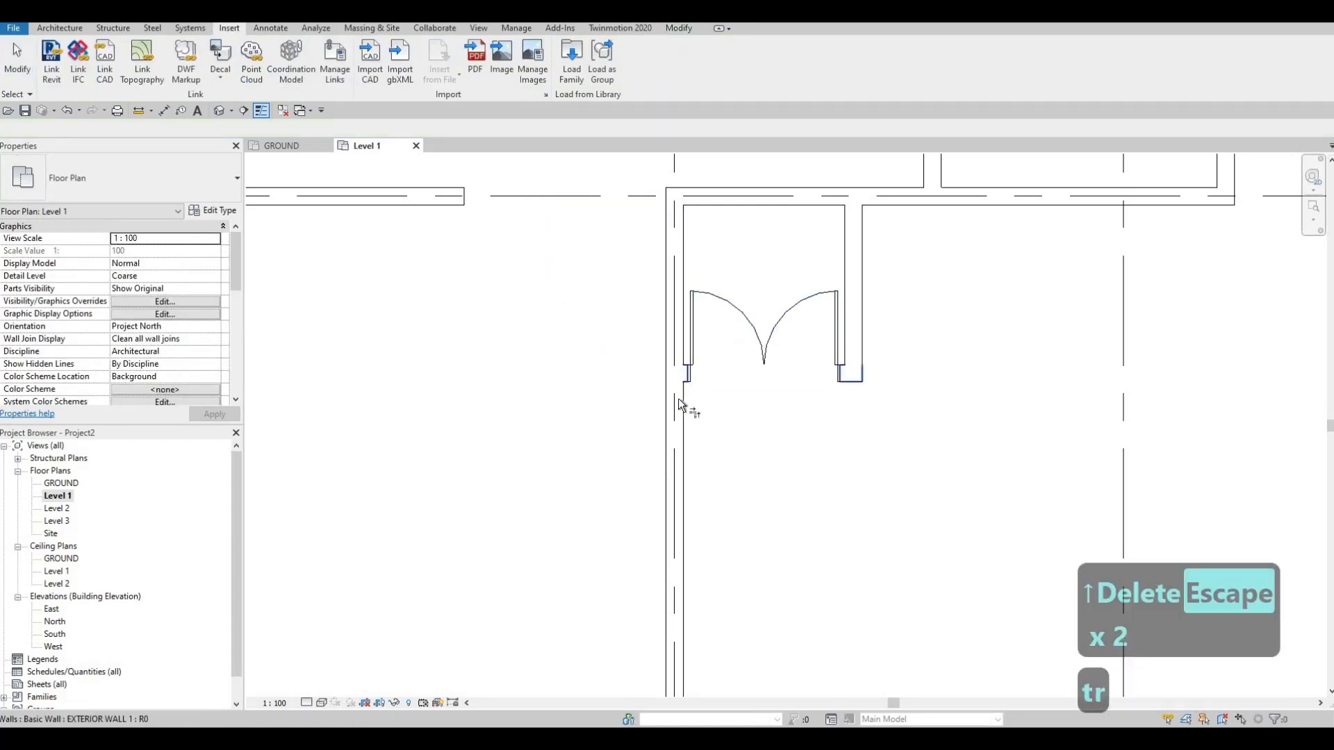
key(Escape)
key(Escape)
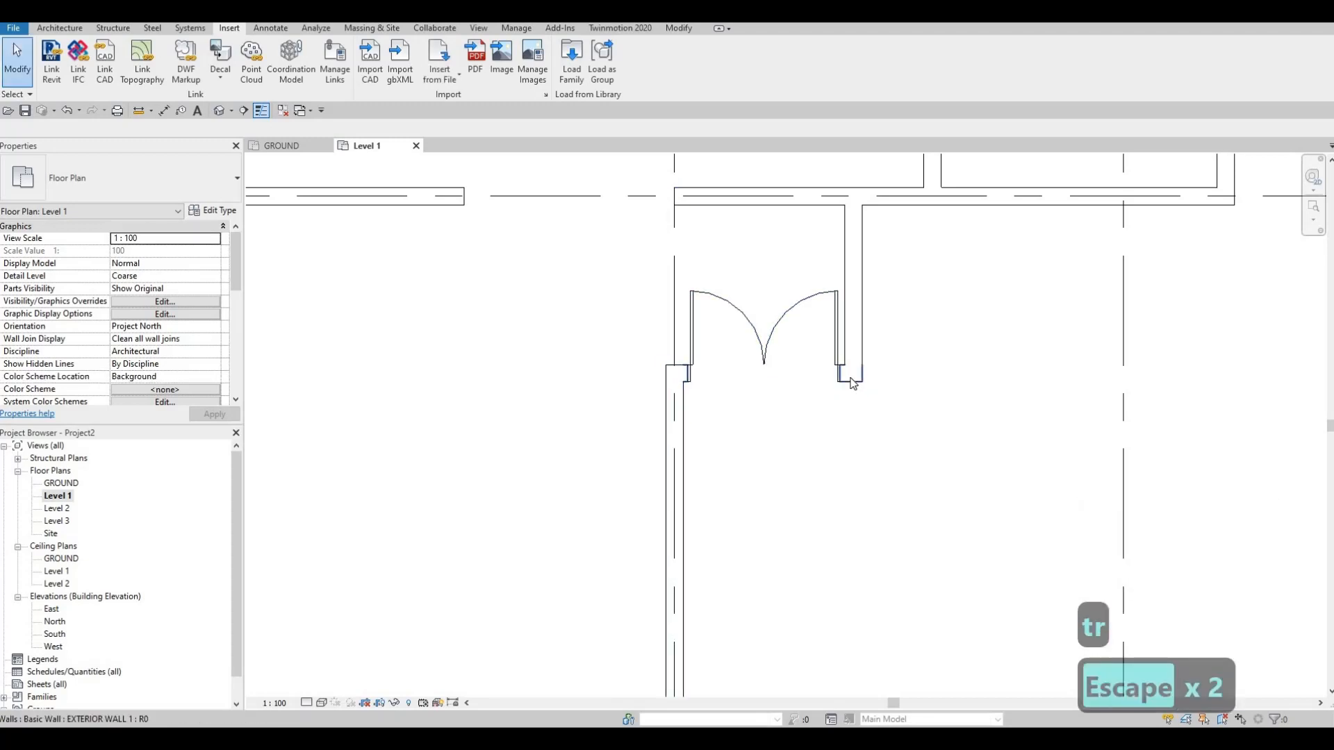
- Nudge the wall holding the entrance double door towards grid D until it lies about 1800 mm below that grid
click(851, 382)
key(Up)
key(Up)
key(Up)
key(Up)
key(Up)
key(Up)
key(Up)
key(Up)
key(Up)
key(Up)
key(Up)
key(Up)
key(Up)
key(Up)
key(Up)
key(Up)
key(Up)
key(Up)
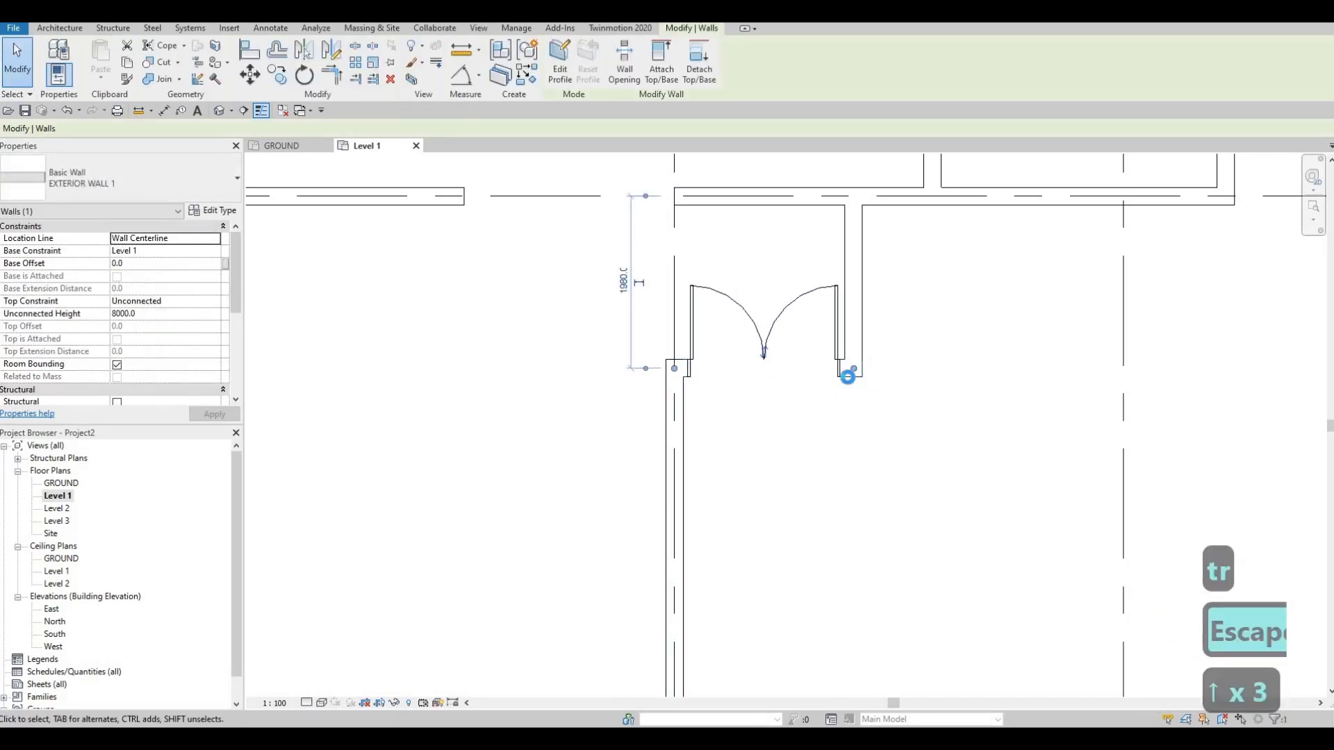
key(Escape)
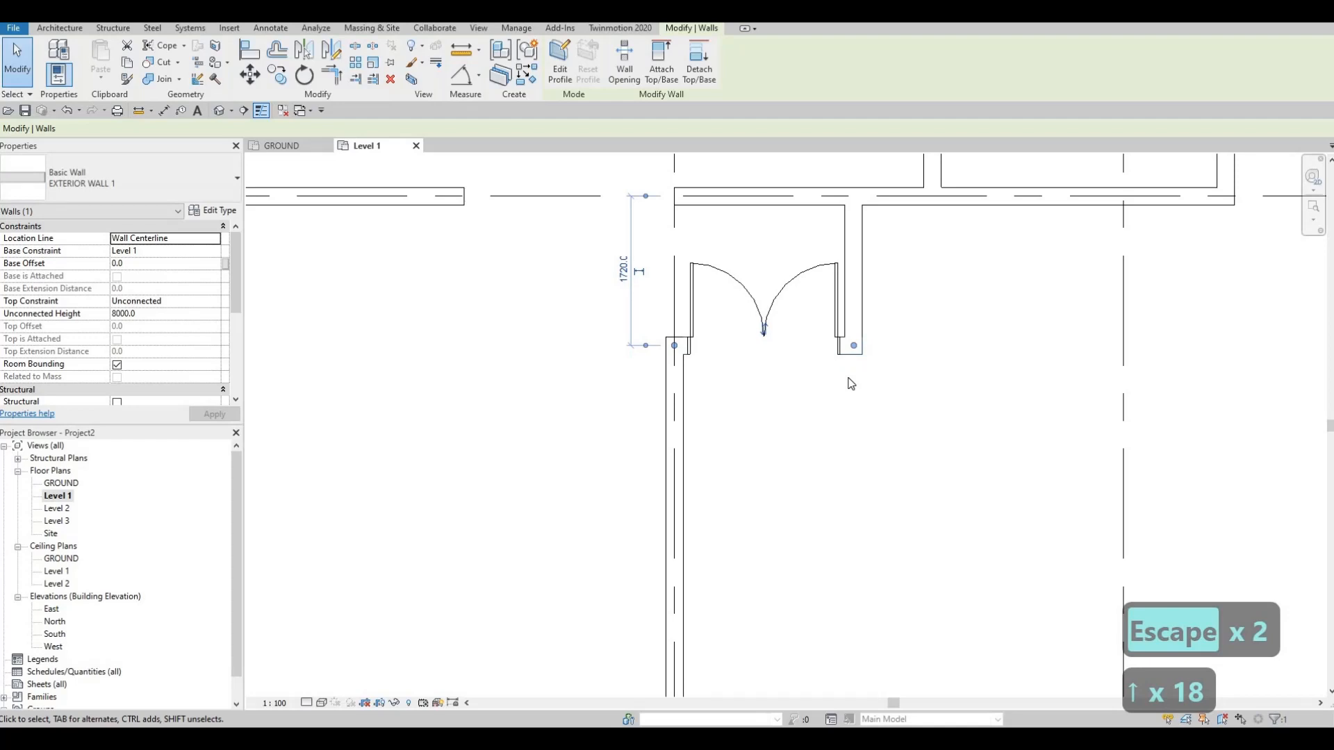
key(Up)
key(Up)
key(Down)
key(Down)
key(Down)
key(Down)
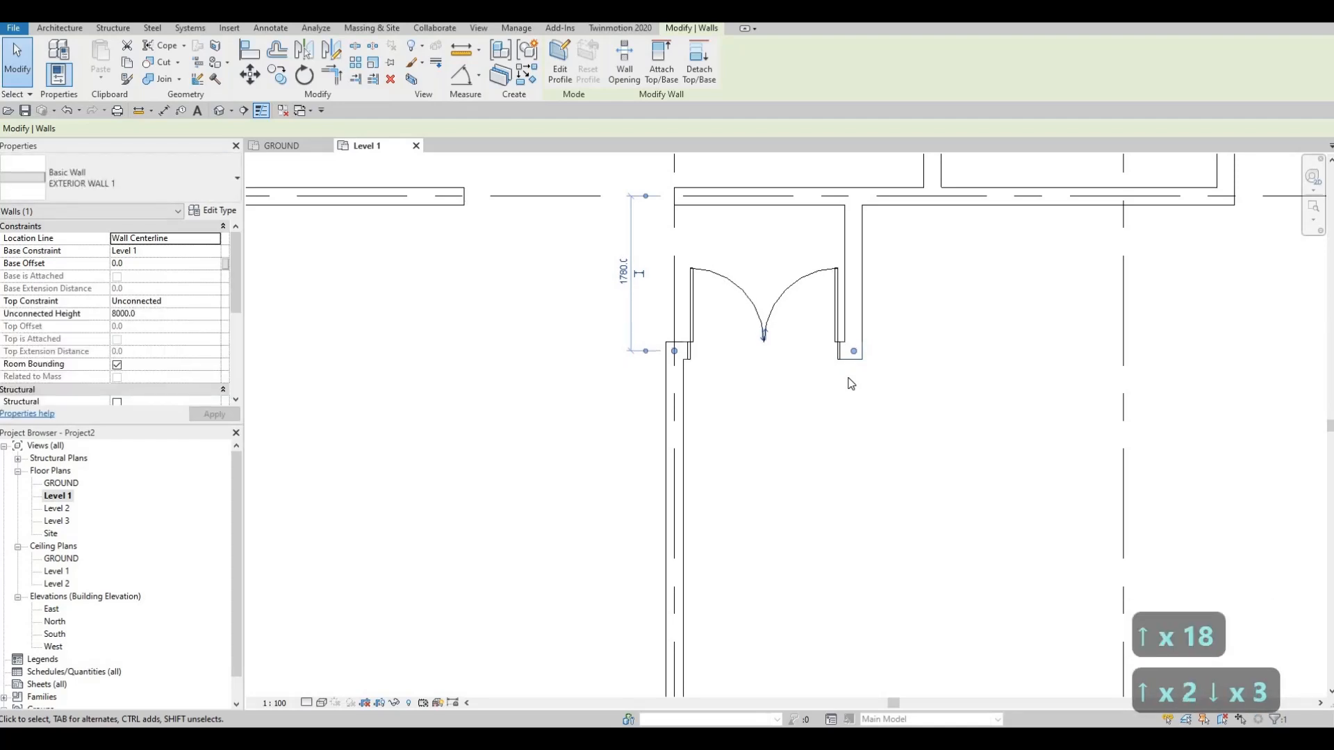
key(Down)
key(Escape)
key(Escape)
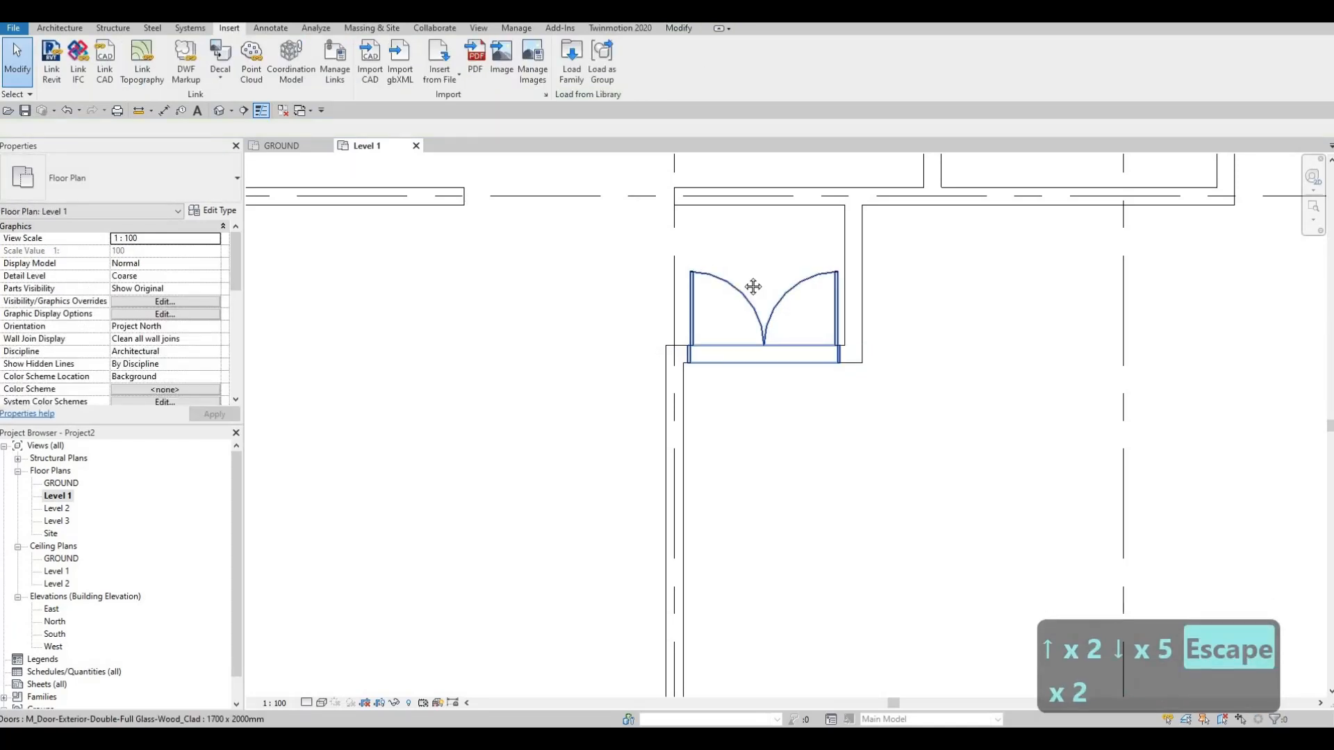
- Examine the revised entrance and the whole Level 1 plan for the layout of walls and doors
scroll(753, 285, down, 2)
scroll(732, 295, down, 2)
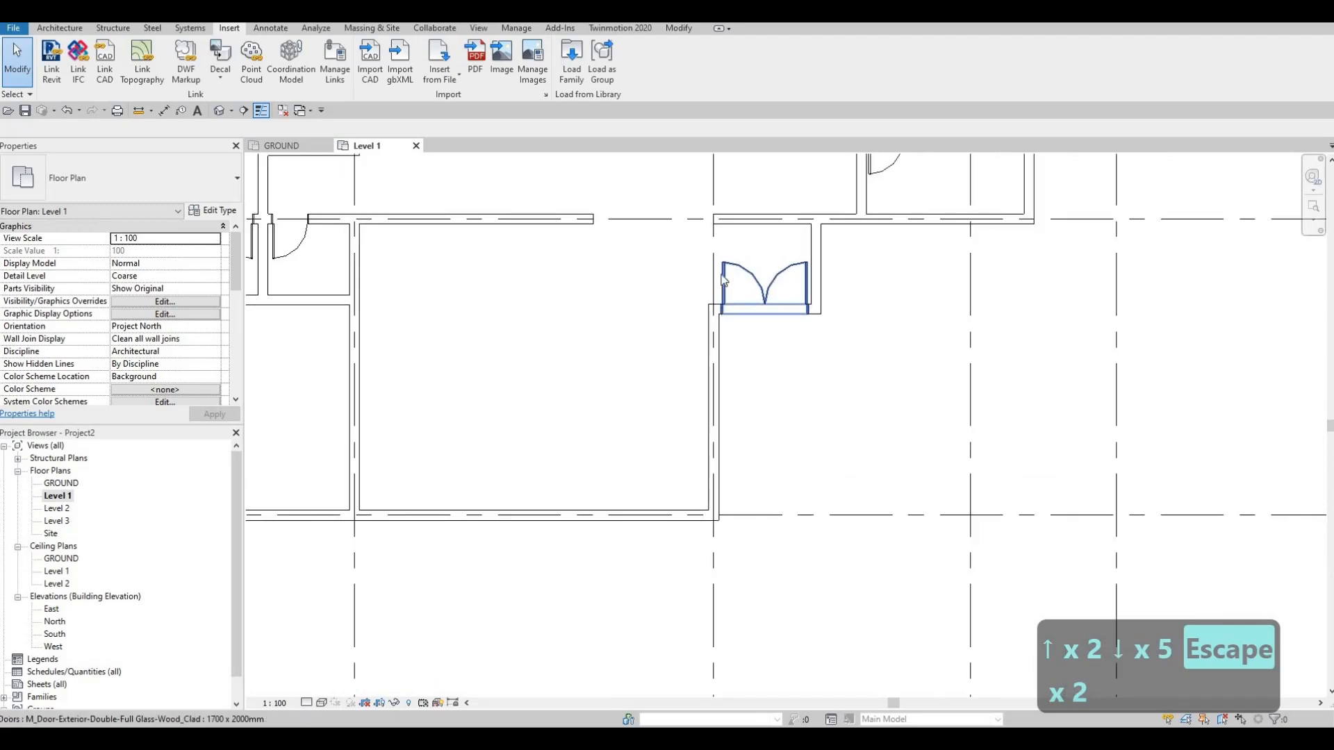
scroll(736, 284, down, 2)
key(Escape)
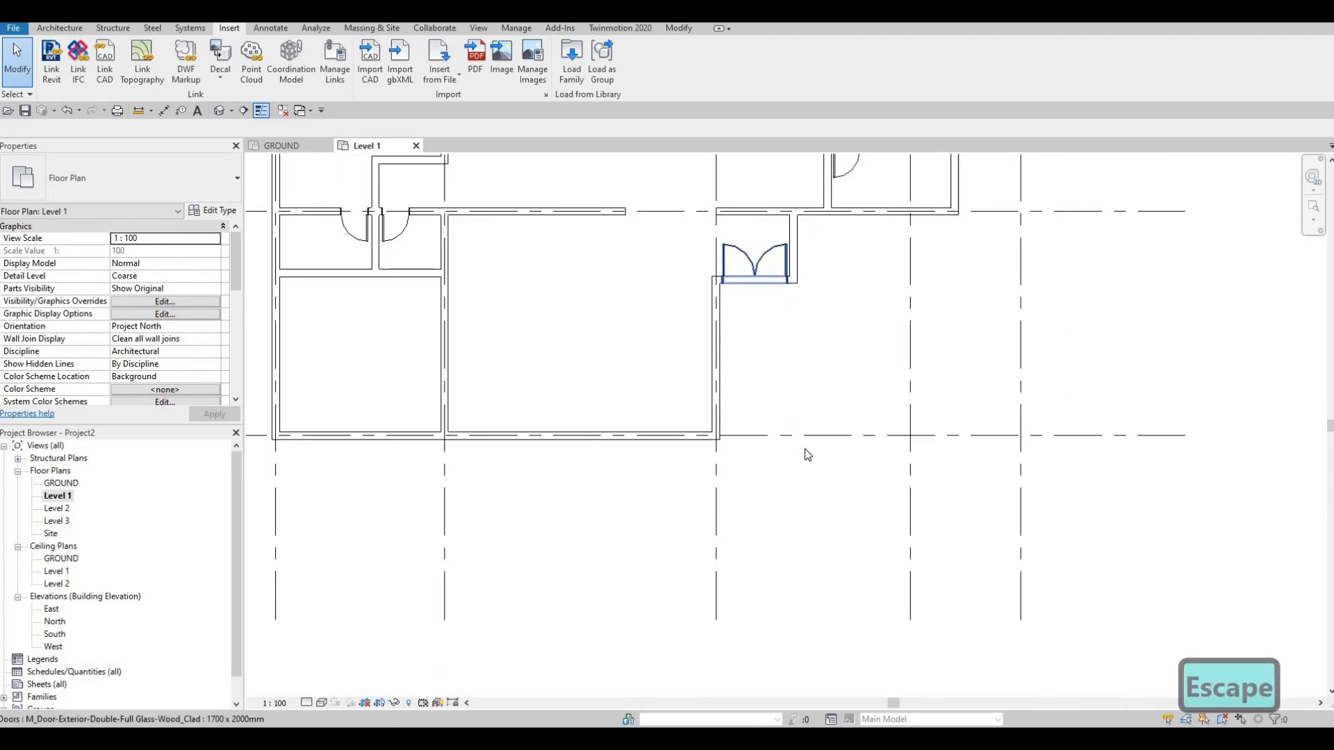
middle_drag(736, 281, 749, 370)
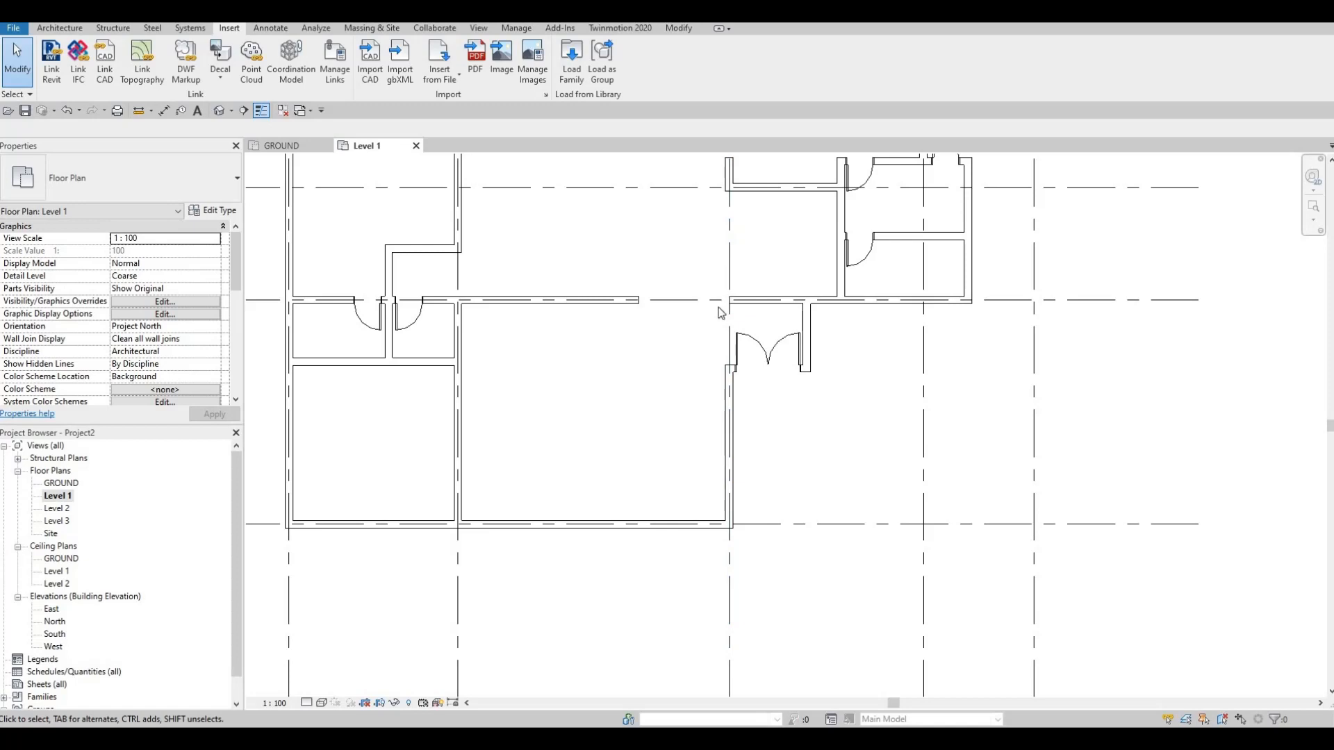
scroll(715, 268, down, 4)
middle_drag(804, 271, 849, 287)
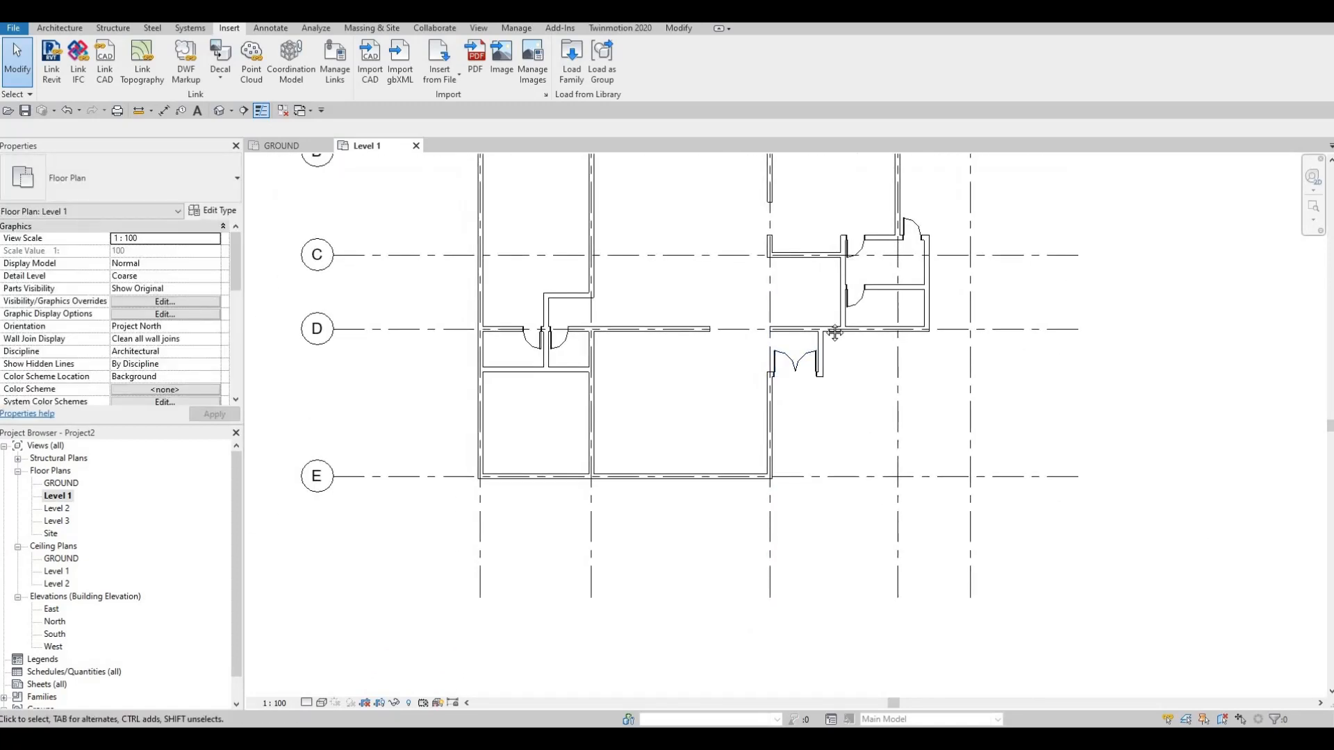
scroll(833, 333, down, 2)
middle_drag(833, 333, 852, 360)
scroll(846, 311, up, 5)
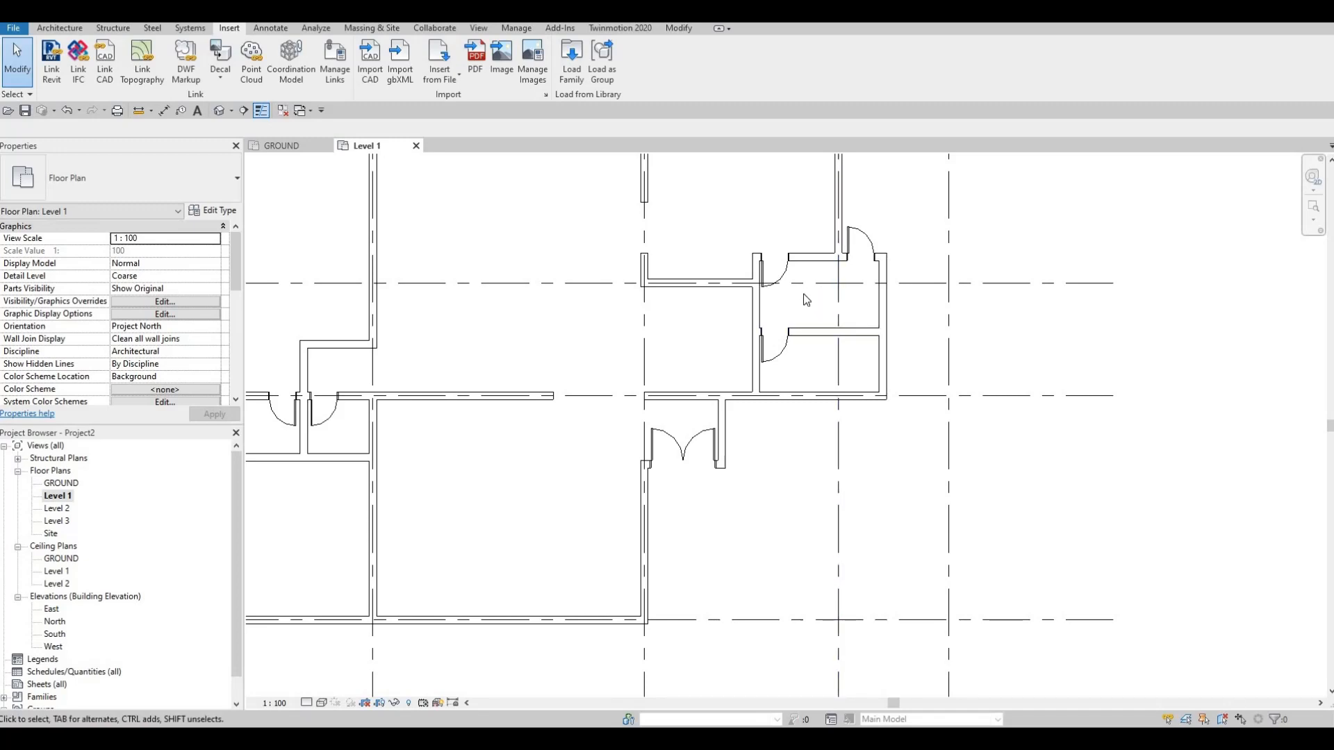
scroll(859, 341, down, 3)
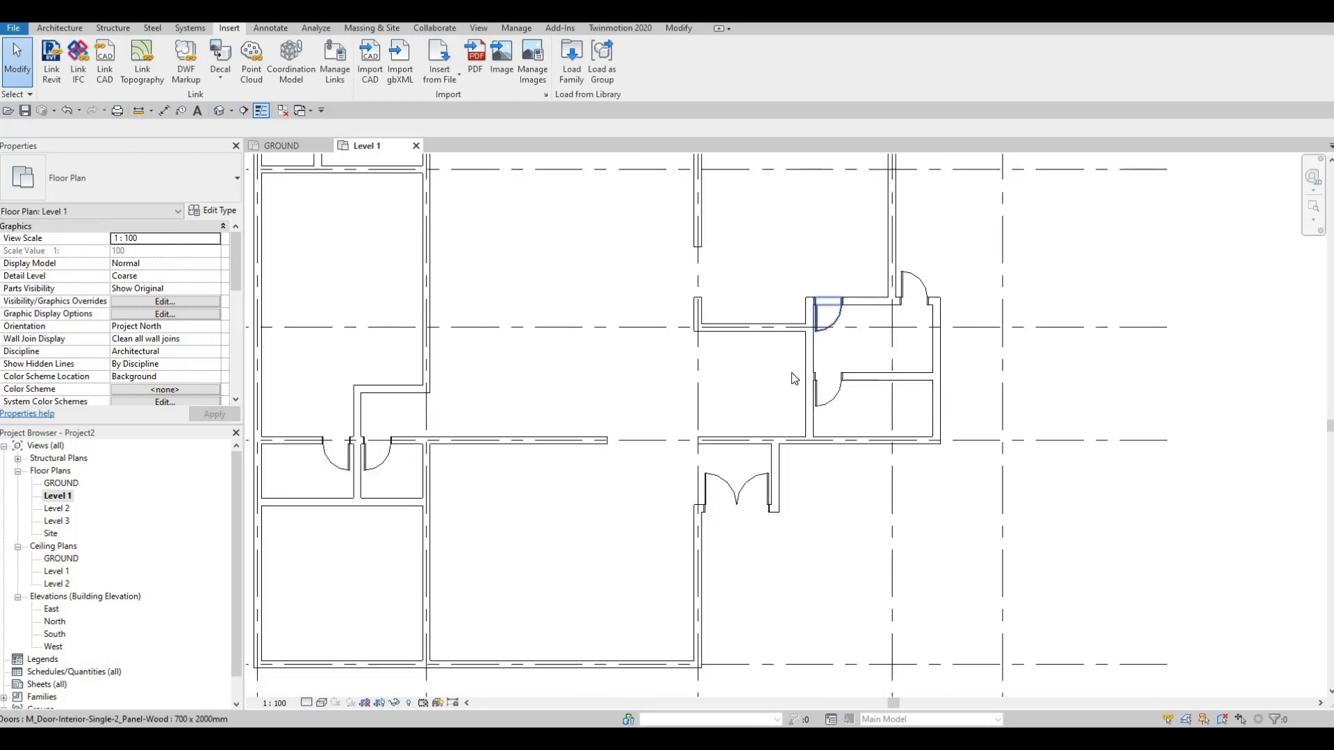
middle_drag(741, 395, 795, 399)
scroll(793, 393, down, 2)
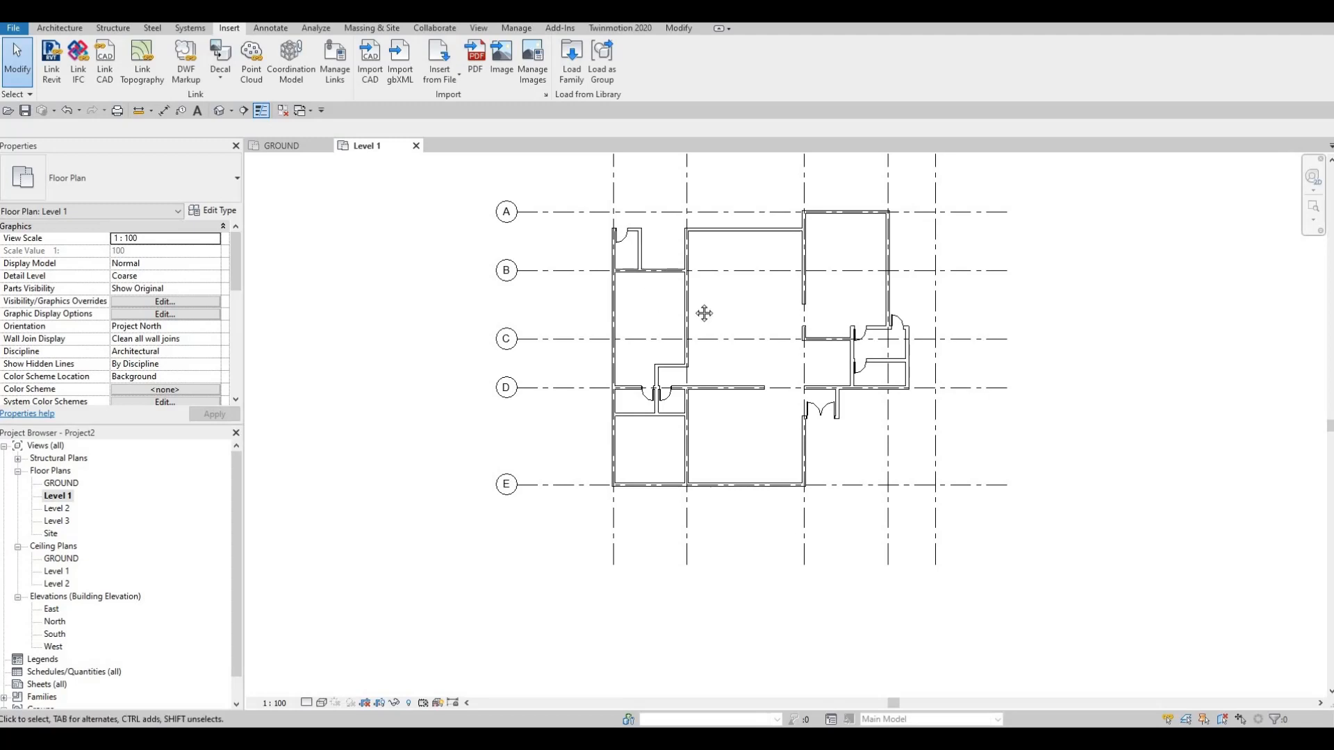
middle_drag(703, 313, 670, 345)
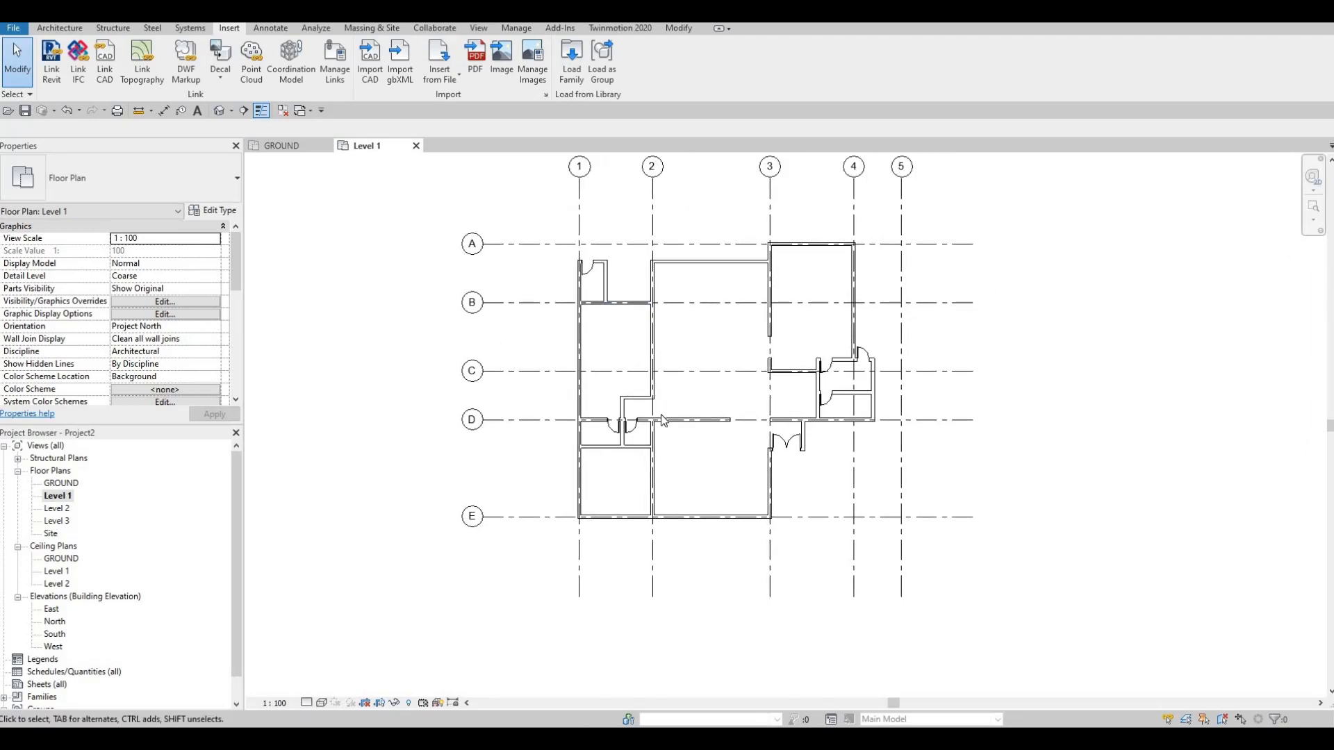
middle_drag(660, 414, 663, 390)
scroll(661, 394, down, 1)
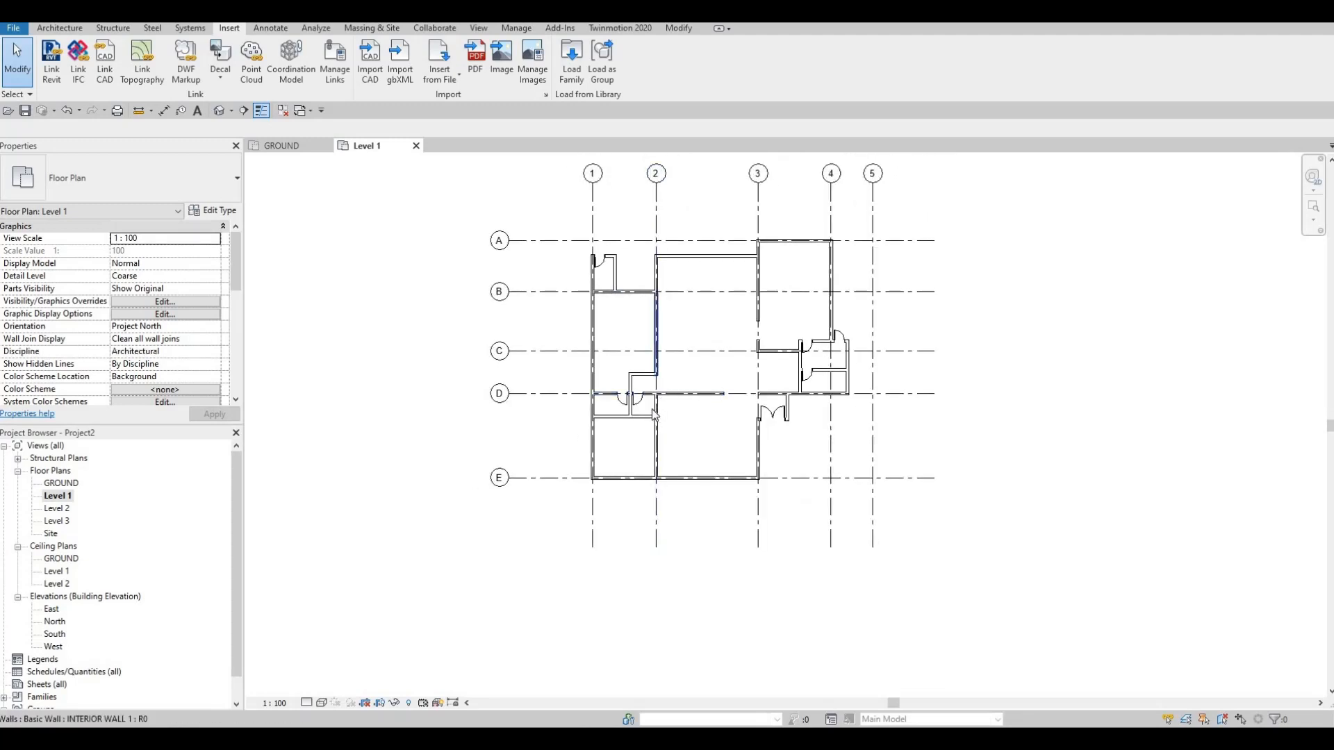
- Switch to Google Drive and download sliding door.rfa from the All Extra Families folder
scroll(653, 415, up, 2)
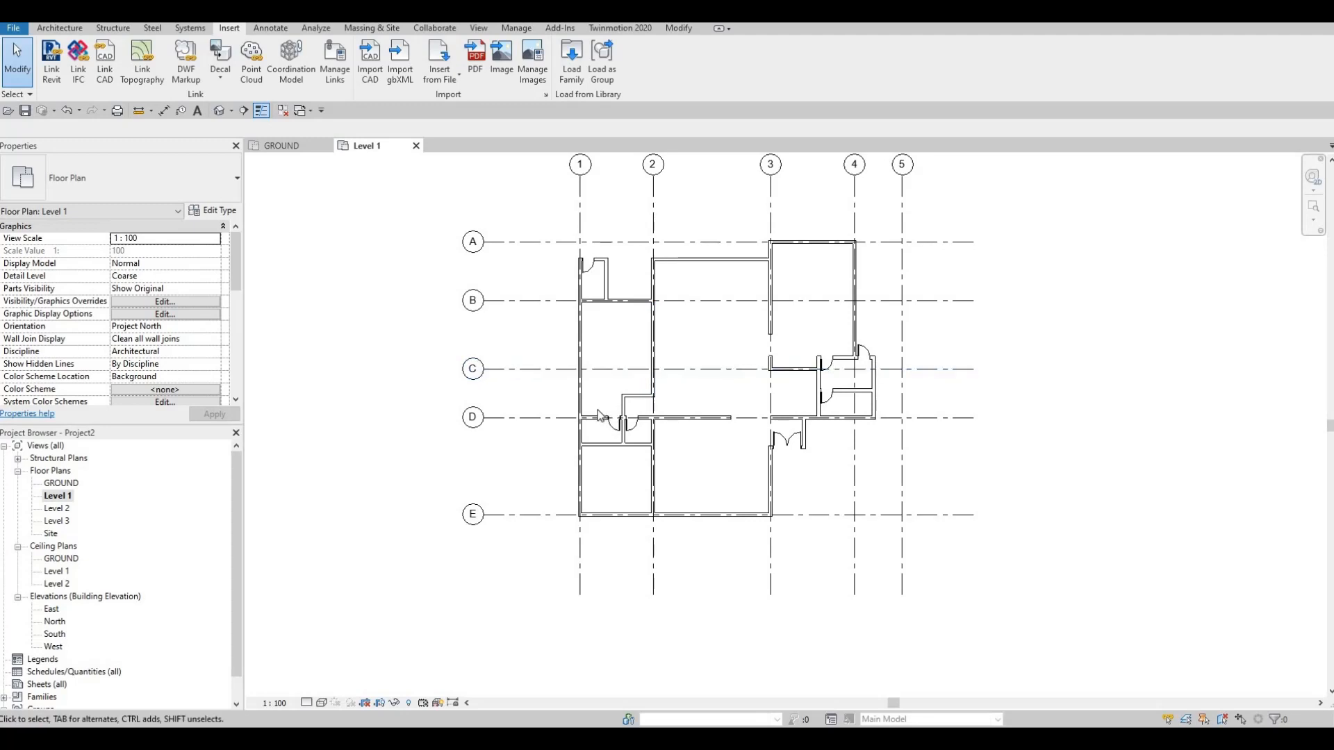
key(F1)
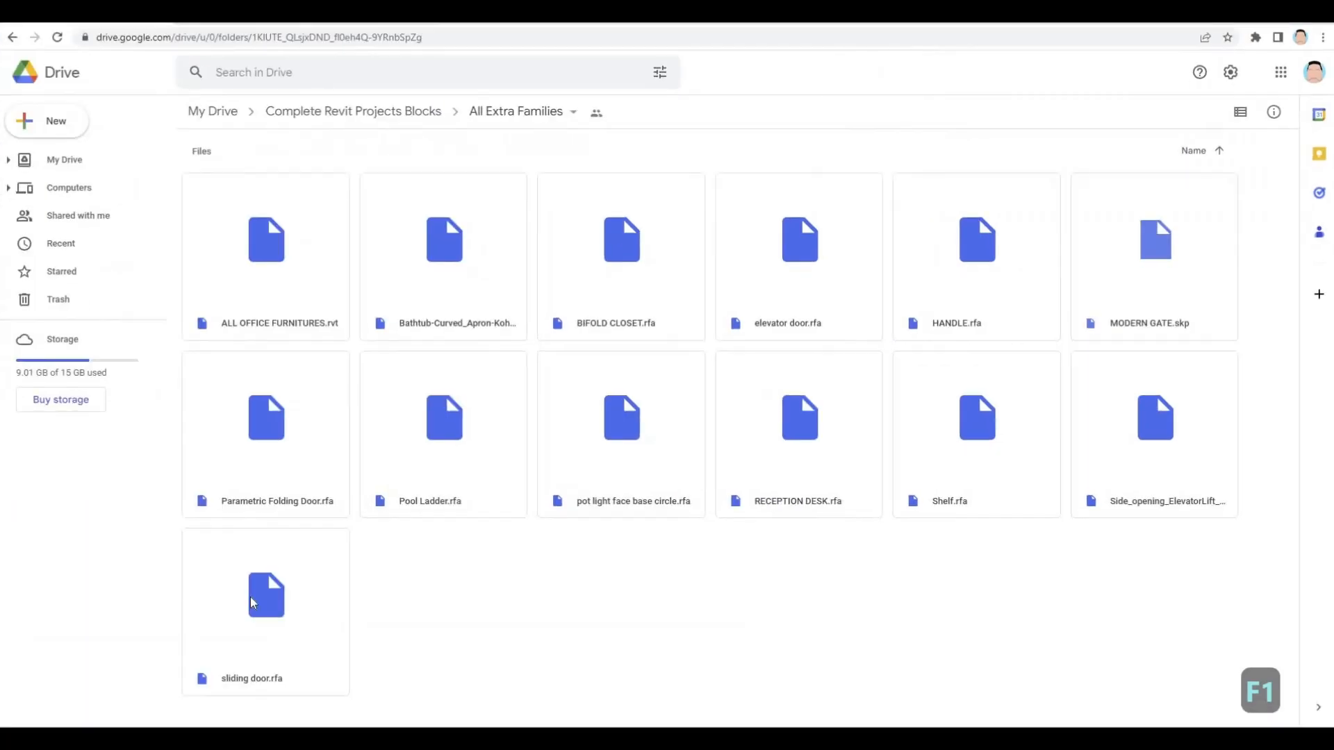
right_click(251, 601)
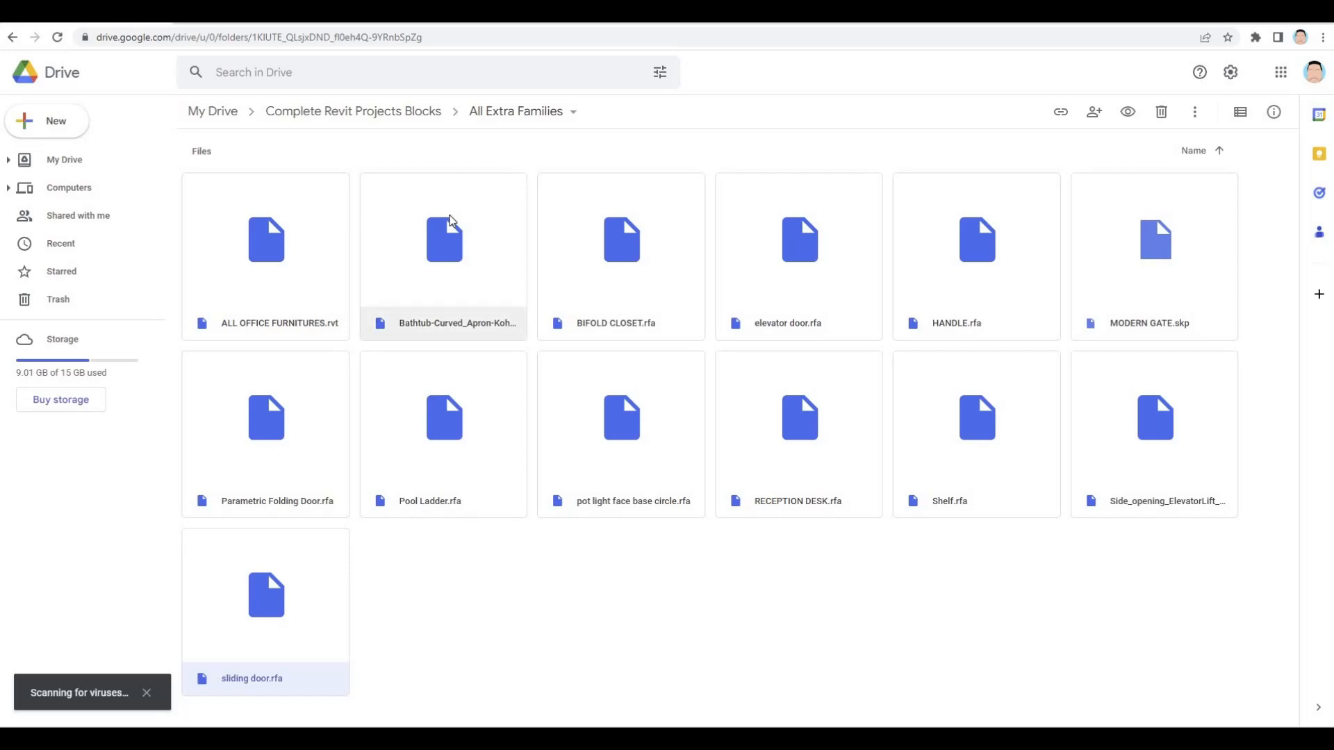
click(1284, 10)
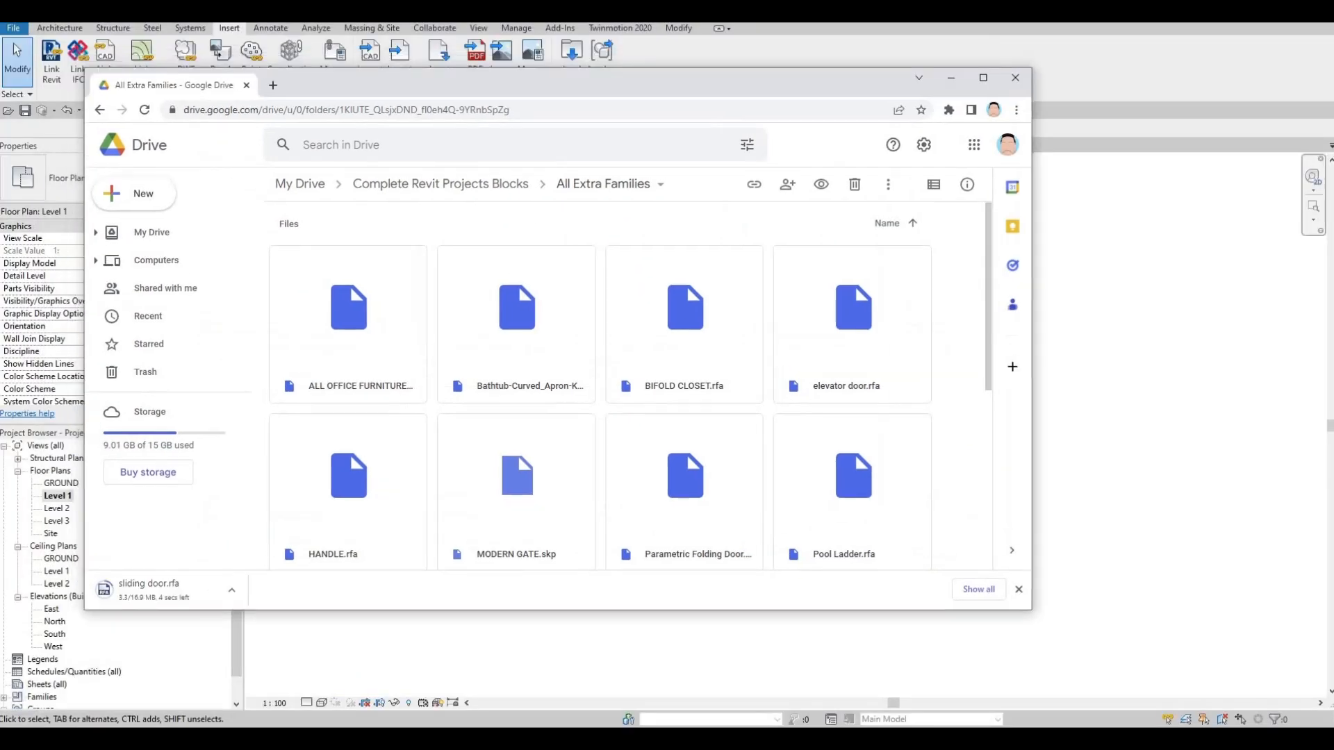
key(super+Down)
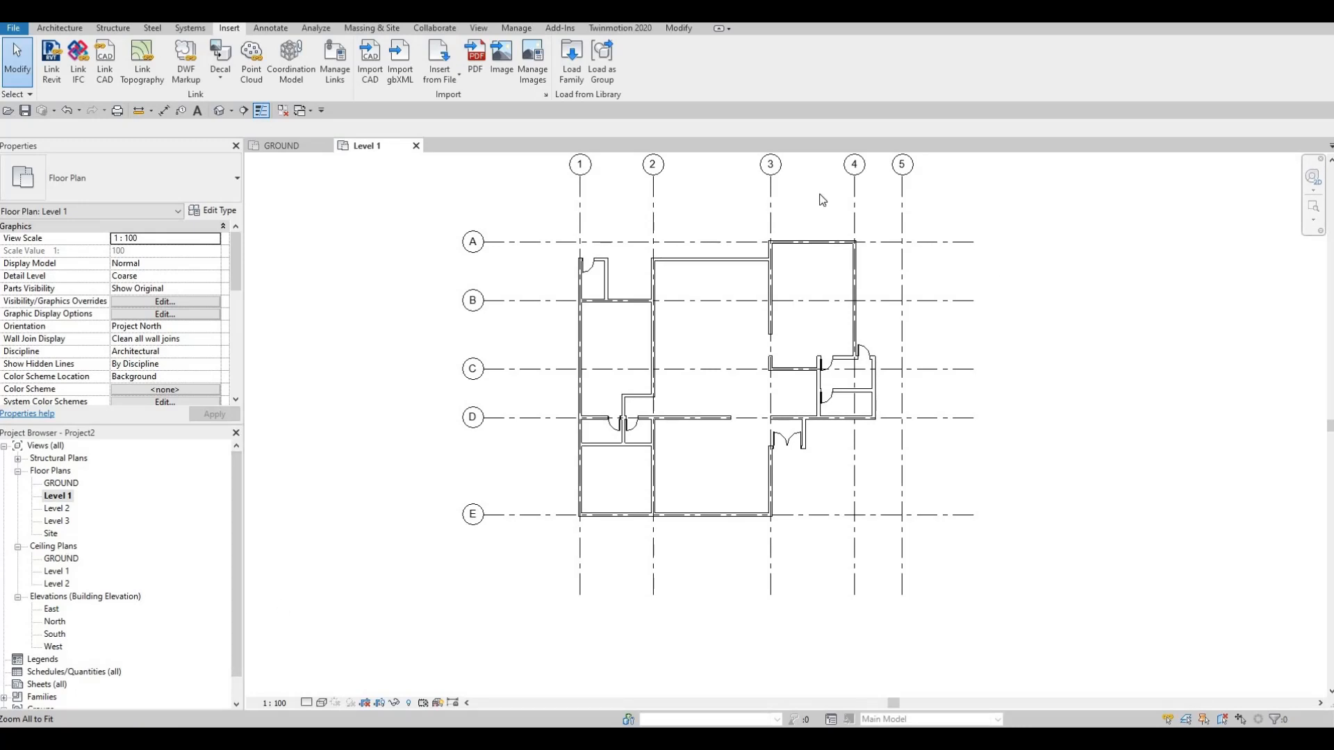
- Load the downloaded sliding door.rfa family into the Revit project
key(alt+Tab)
drag(674, 212, 1057, 244)
drag(1058, 403, 723, 268)
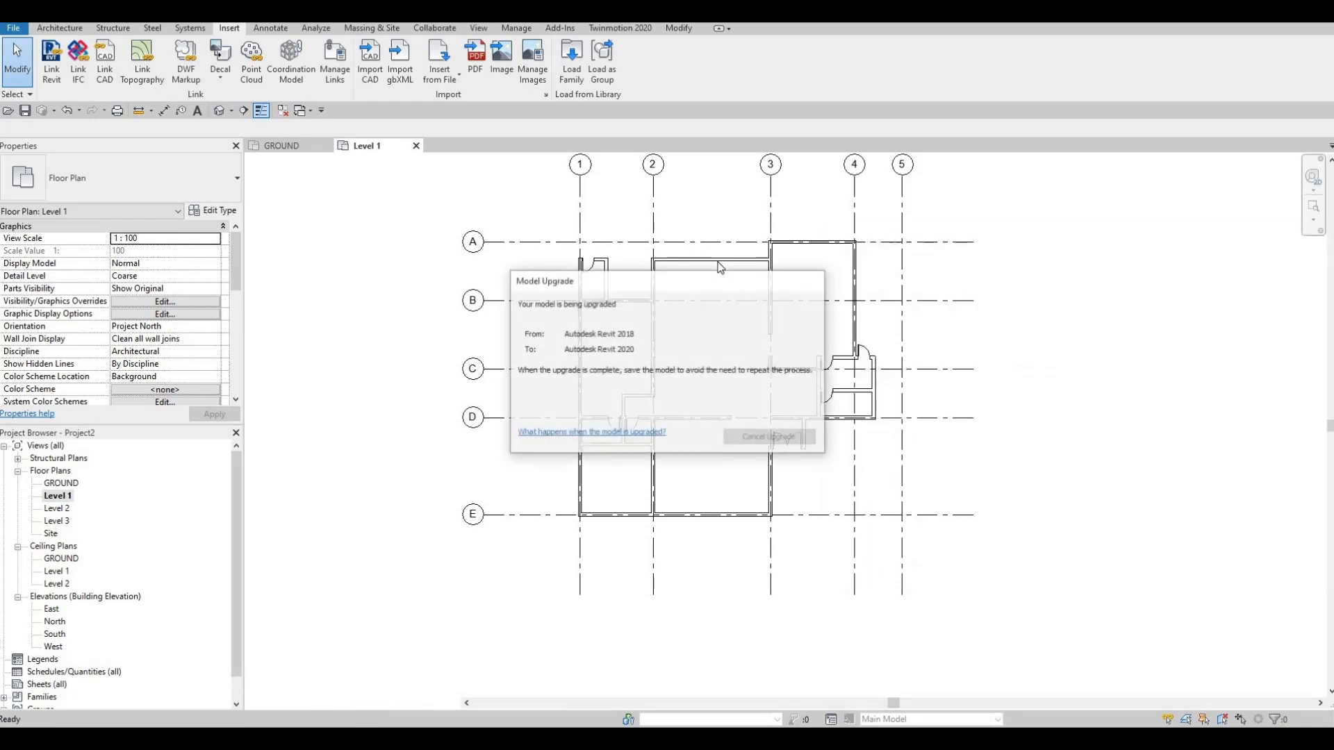
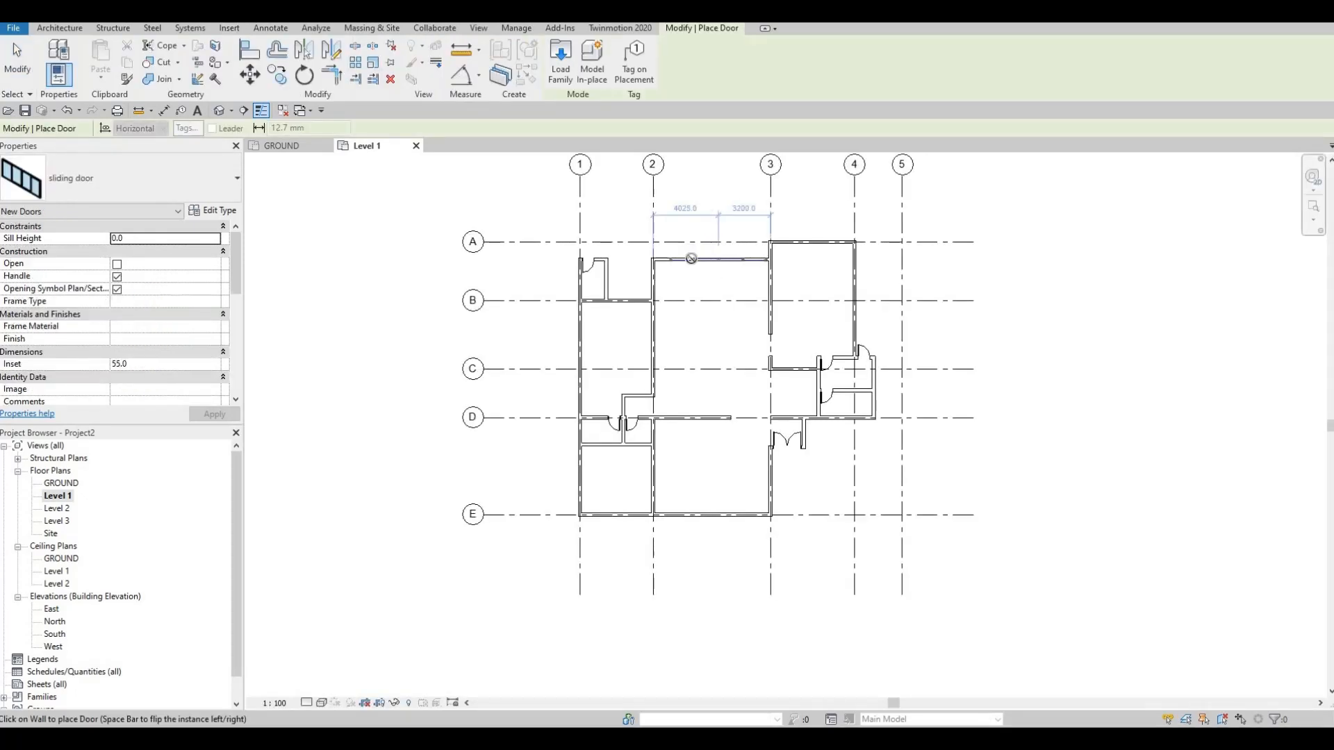
- Place the sliding door in the wall between grids 2 and 3 just below grid A, centred between the two grids
scroll(709, 261, up, 2)
scroll(703, 273, up, 2)
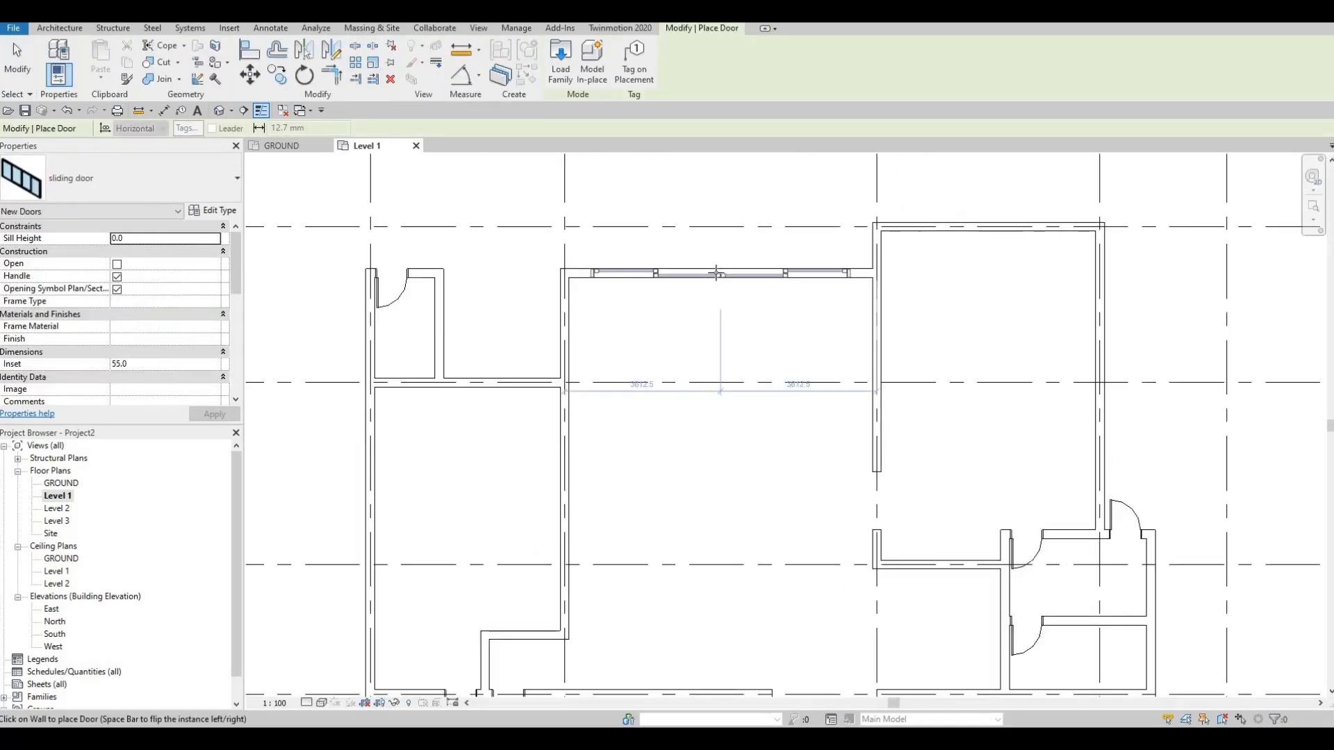
click(715, 273)
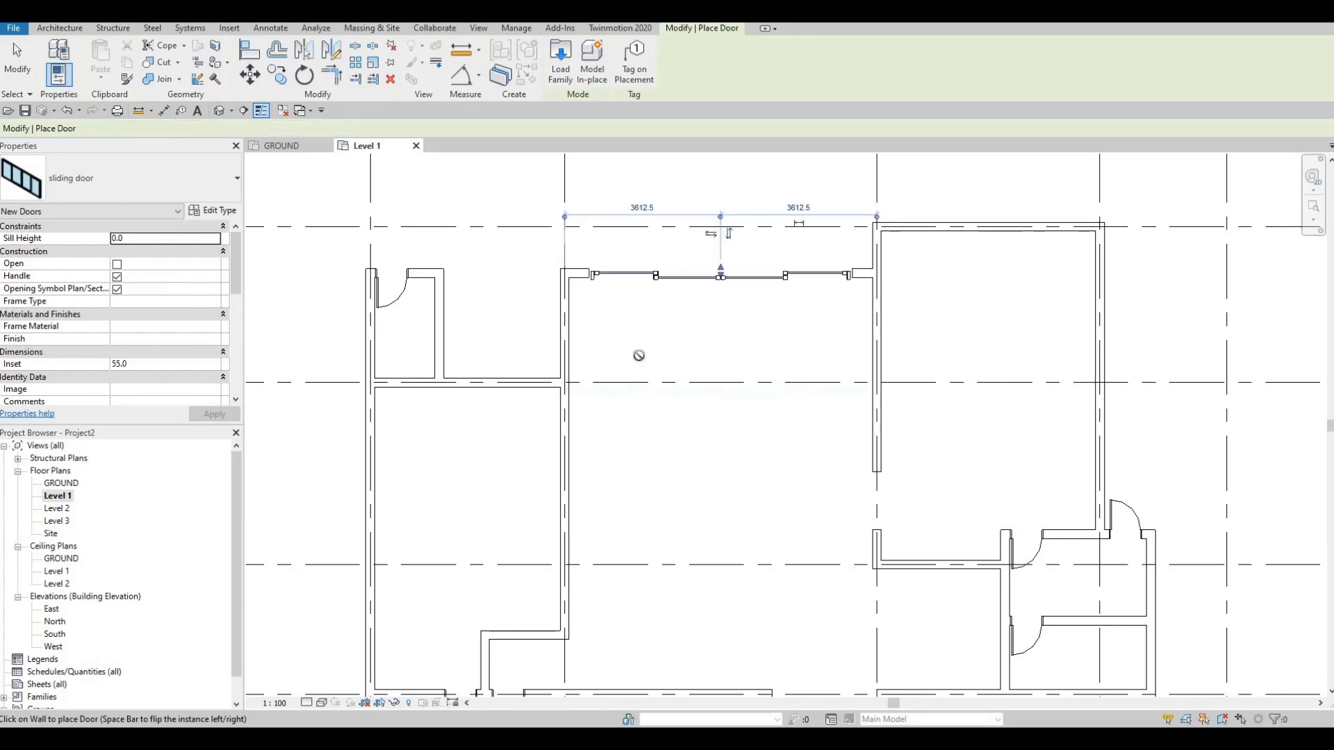
key(Escape)
key(Escape)
key(Escape)
- Set the placed sliding door to Open and its Inset to 0
scroll(706, 283, up, 2)
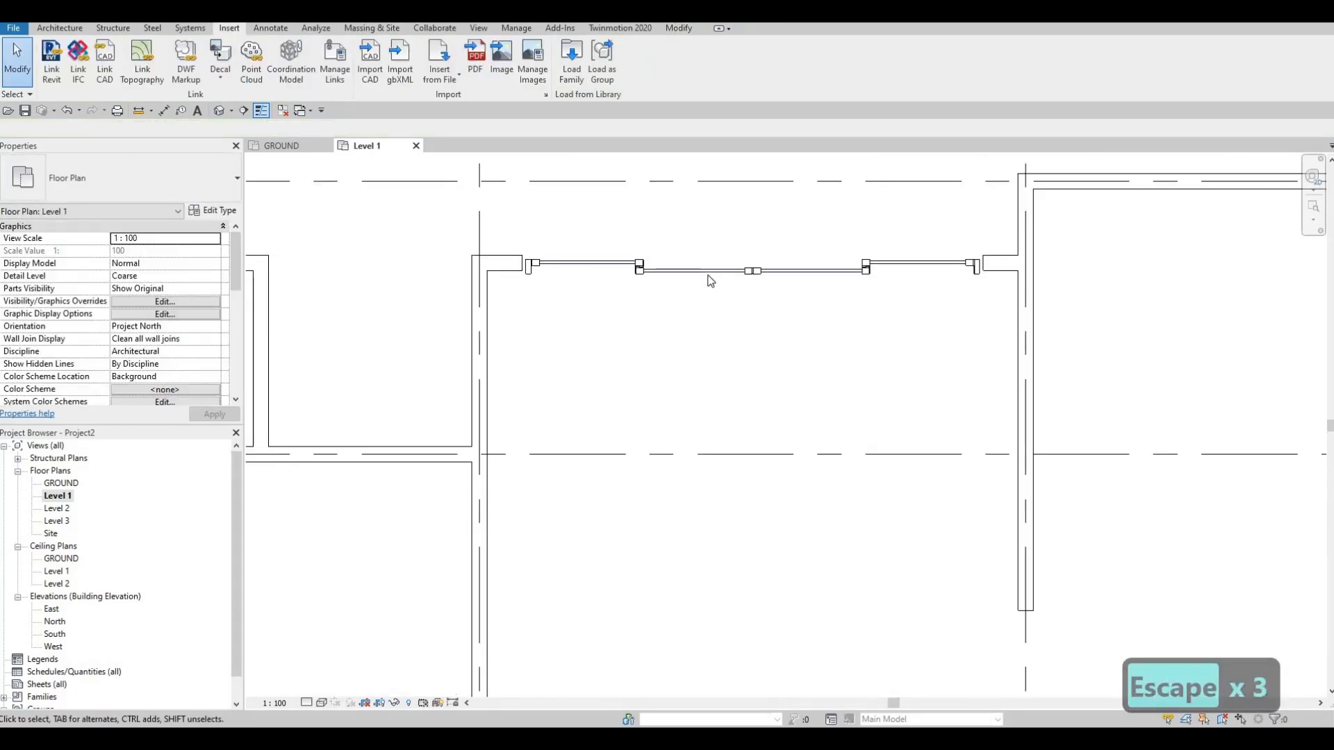
click(625, 275)
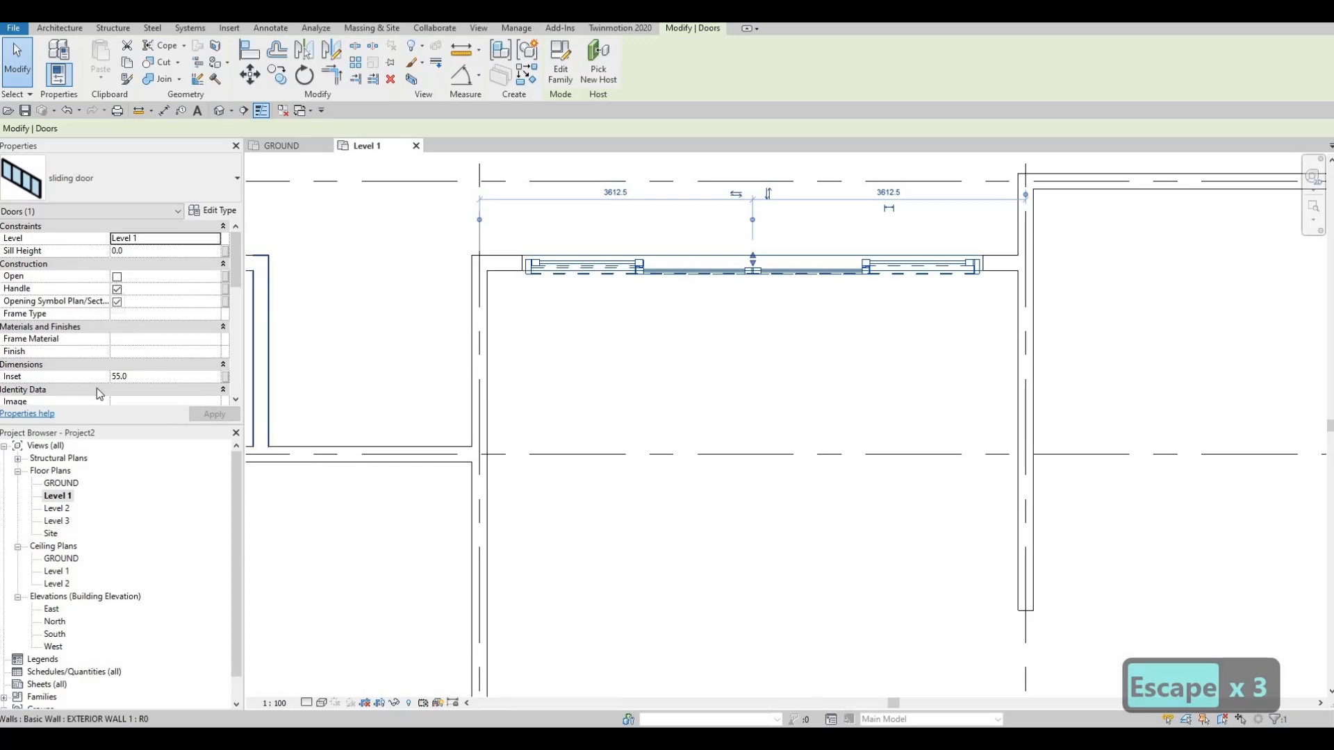
click(117, 277)
click(214, 414)
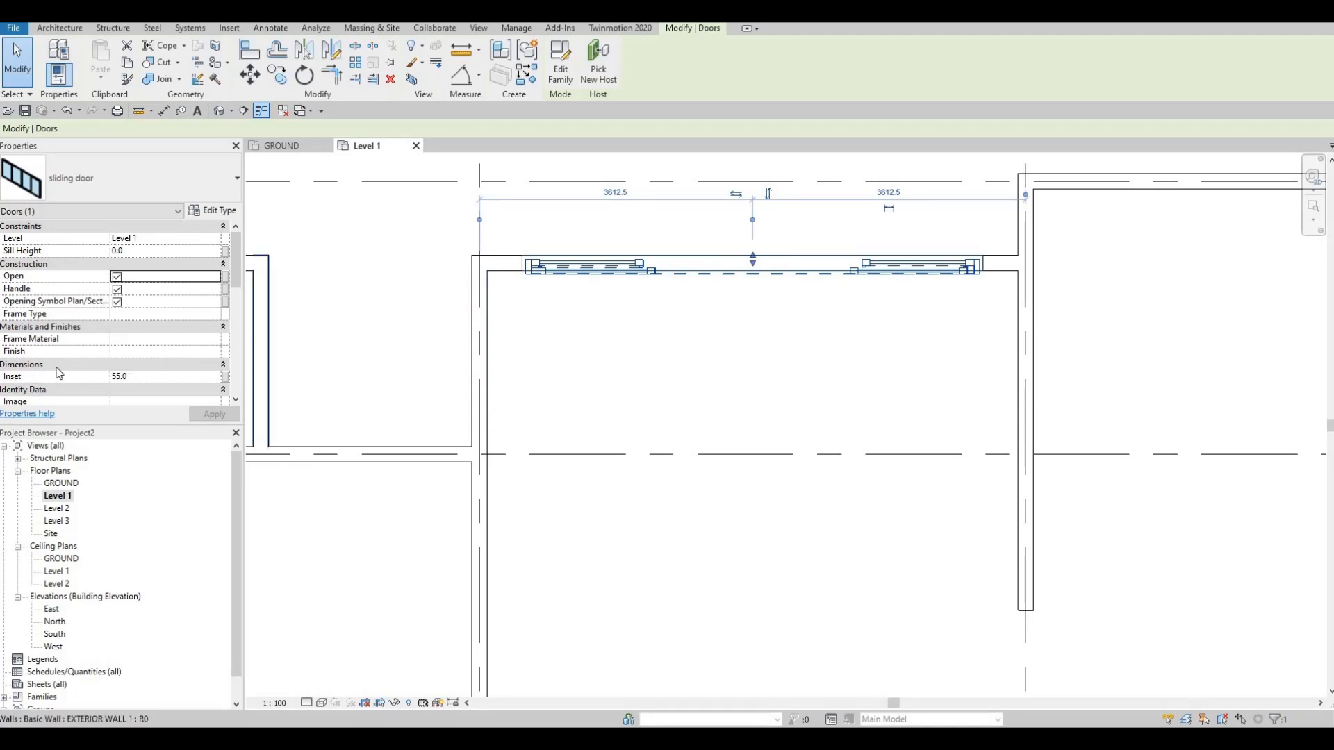
scroll(54, 366, down, 3)
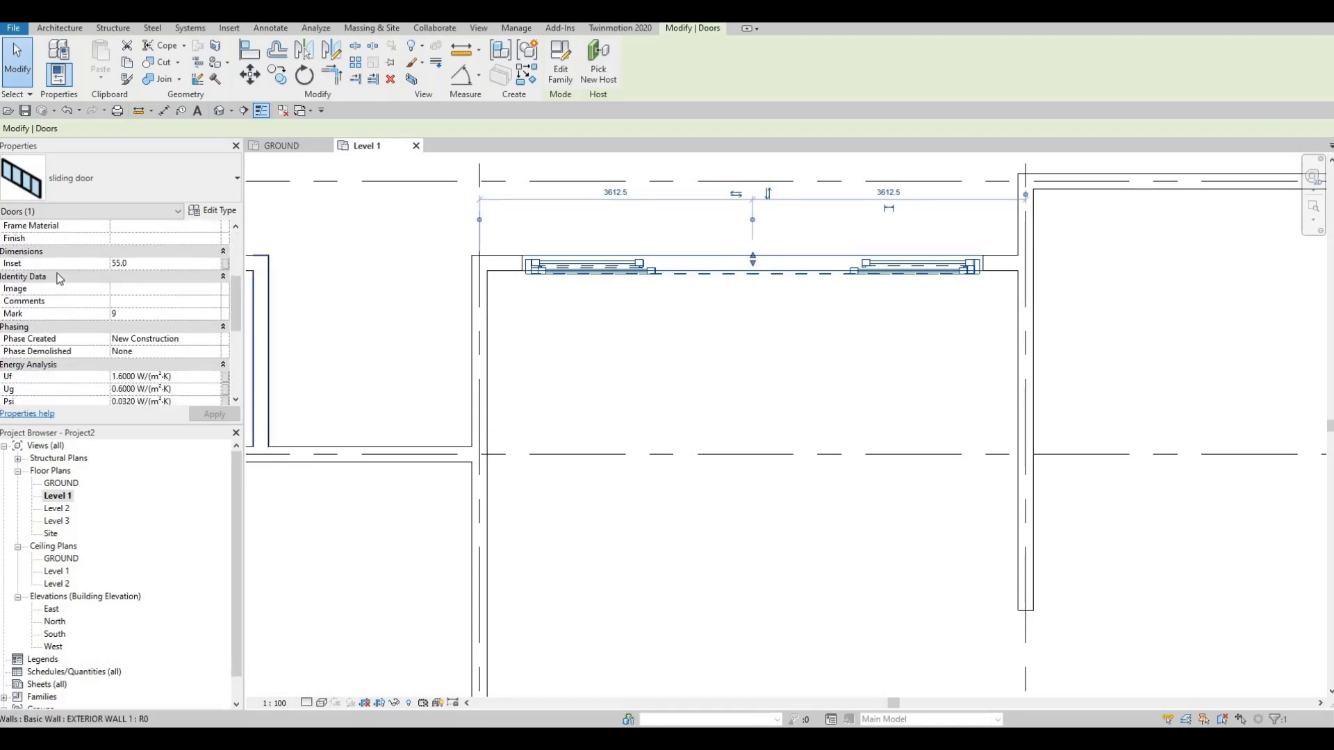
scroll(77, 274, down, 1)
scroll(65, 275, up, 2)
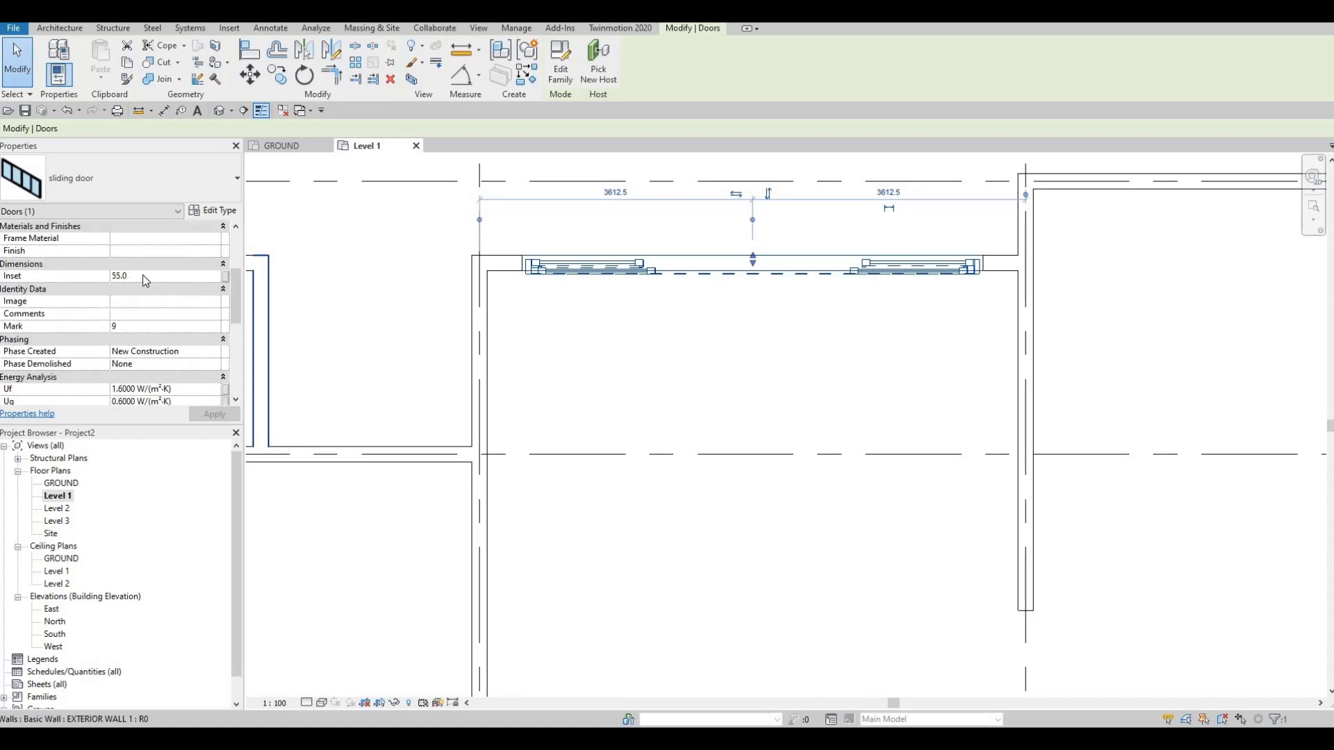
click(148, 275)
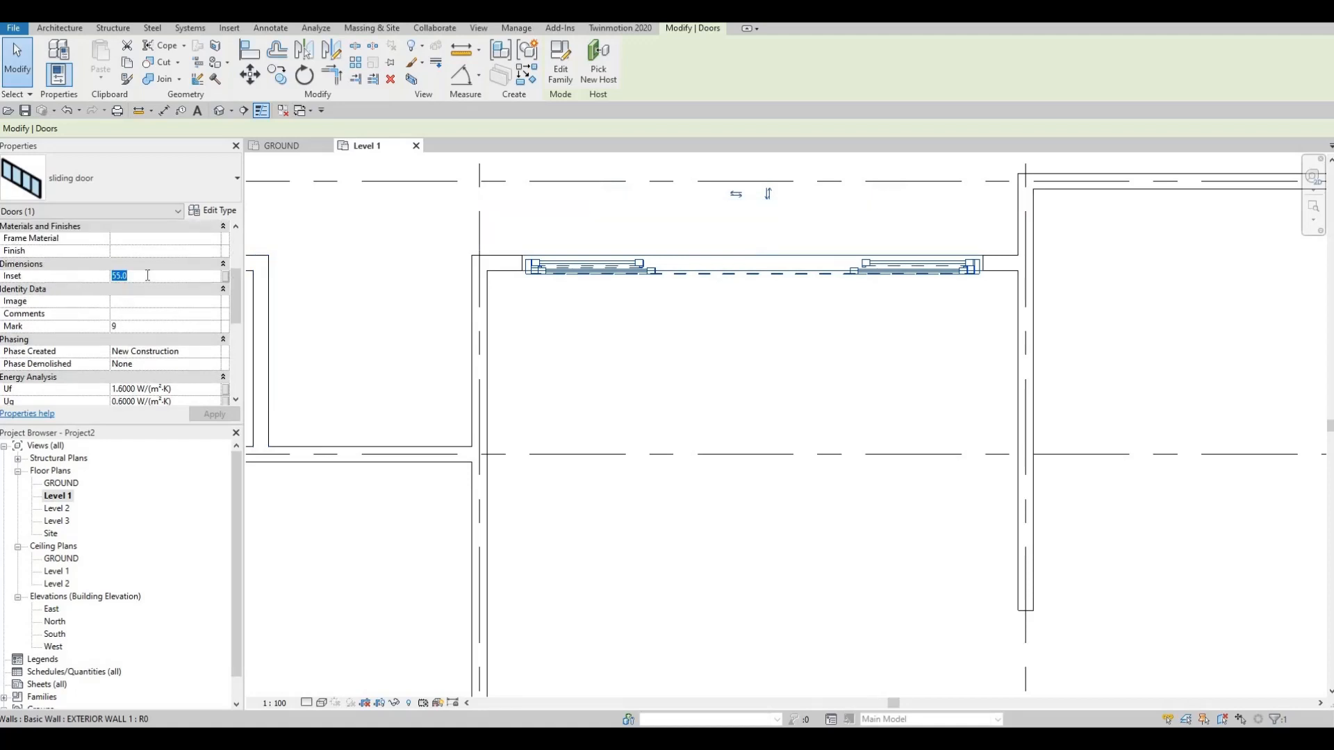
text(0)
key(Return)
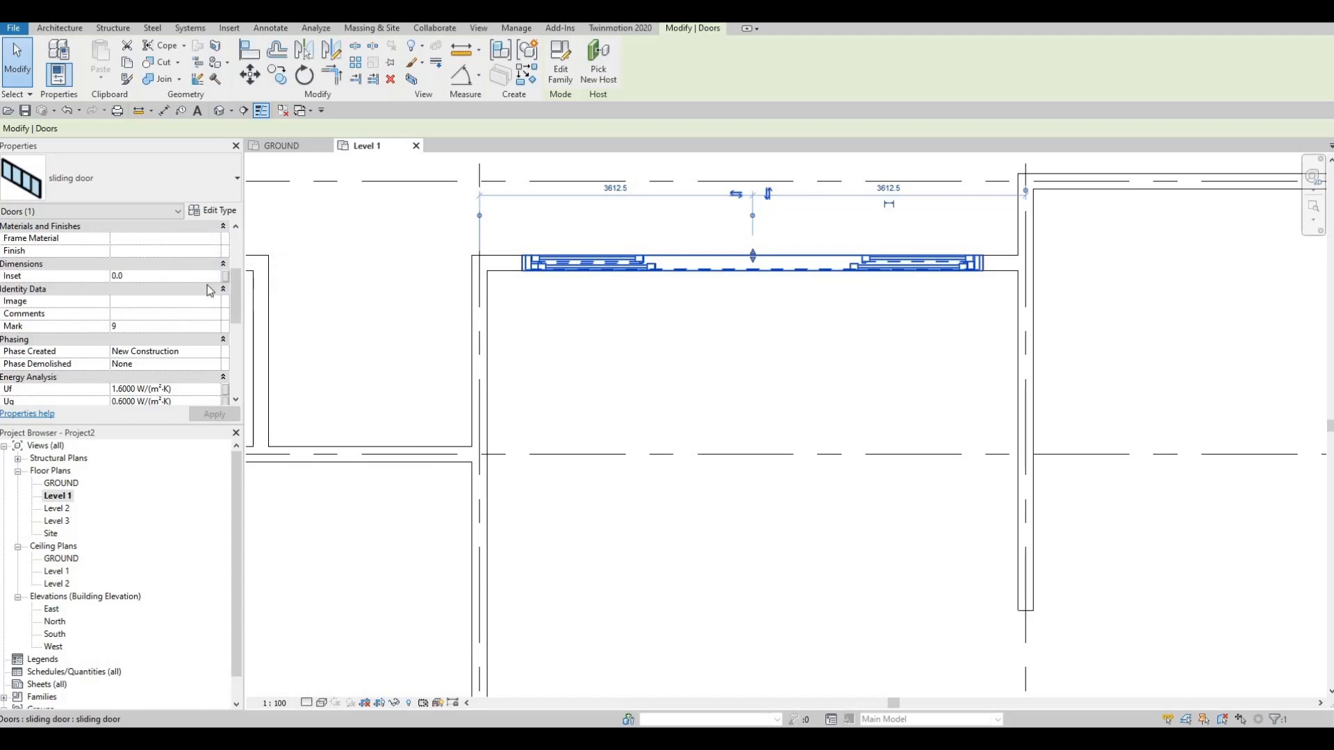
- Set the Height Sliding Door type parameter of the sliding door to 2000
scroll(201, 311, up, 3)
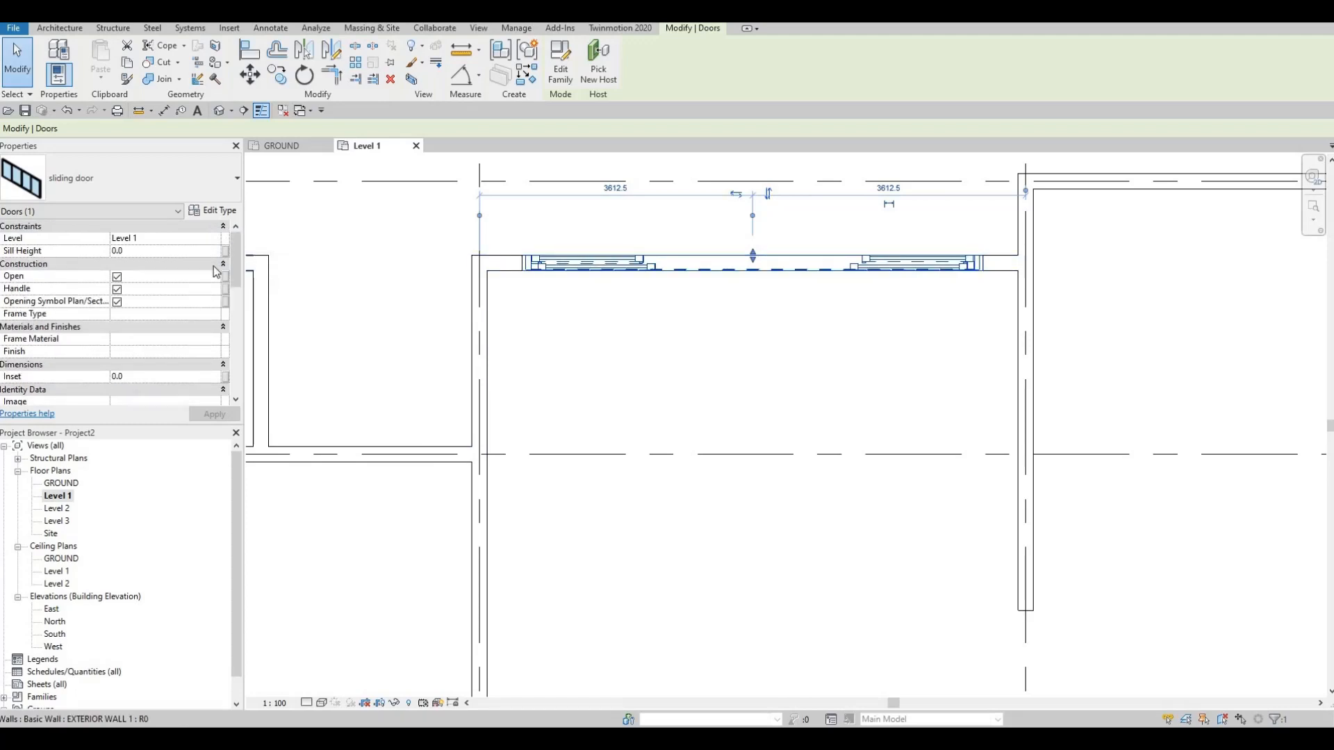
click(222, 215)
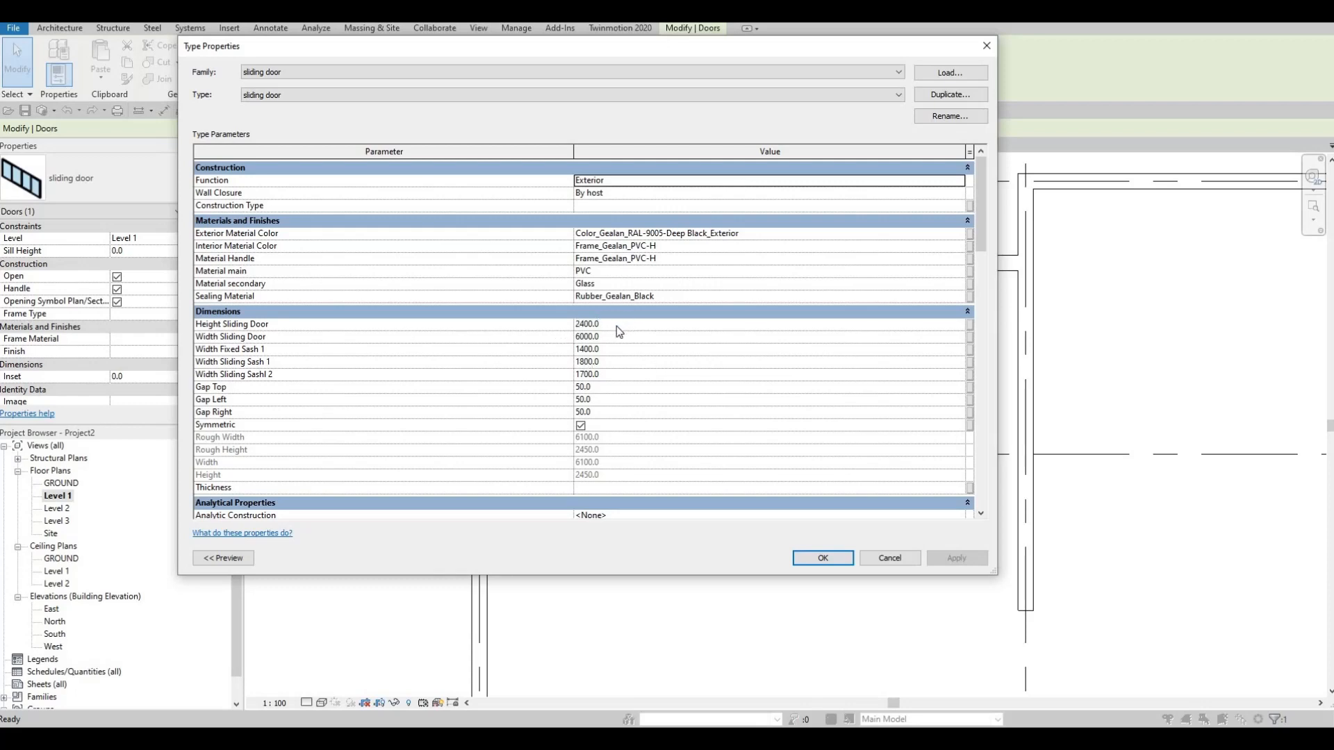
click(616, 326)
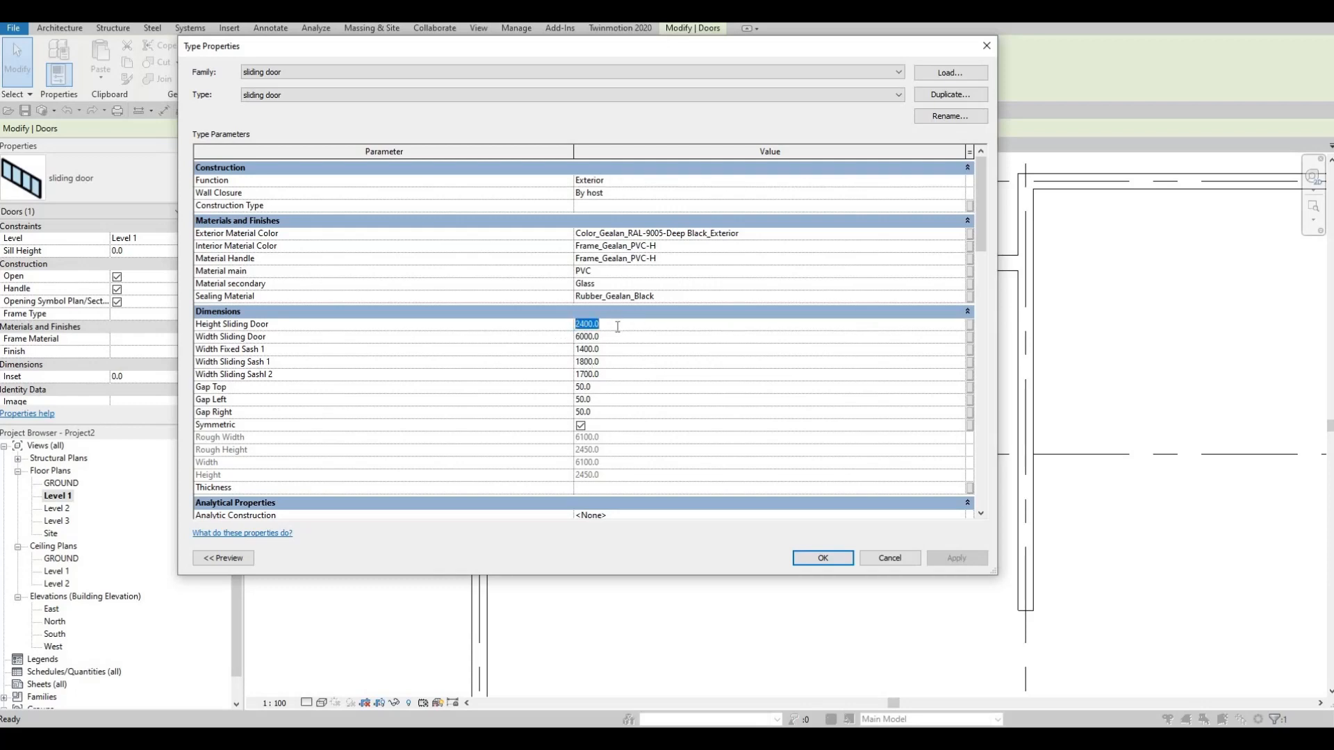
text(2000)
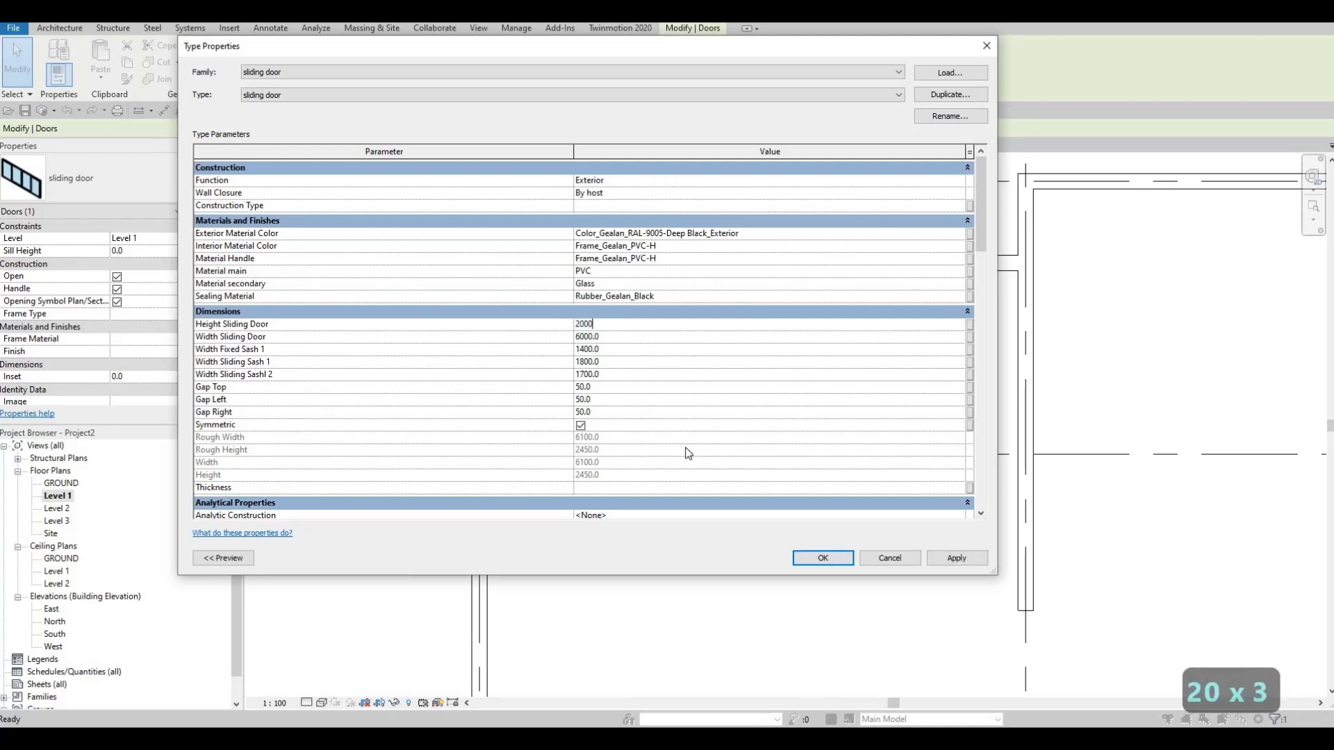
click(332, 341)
click(929, 560)
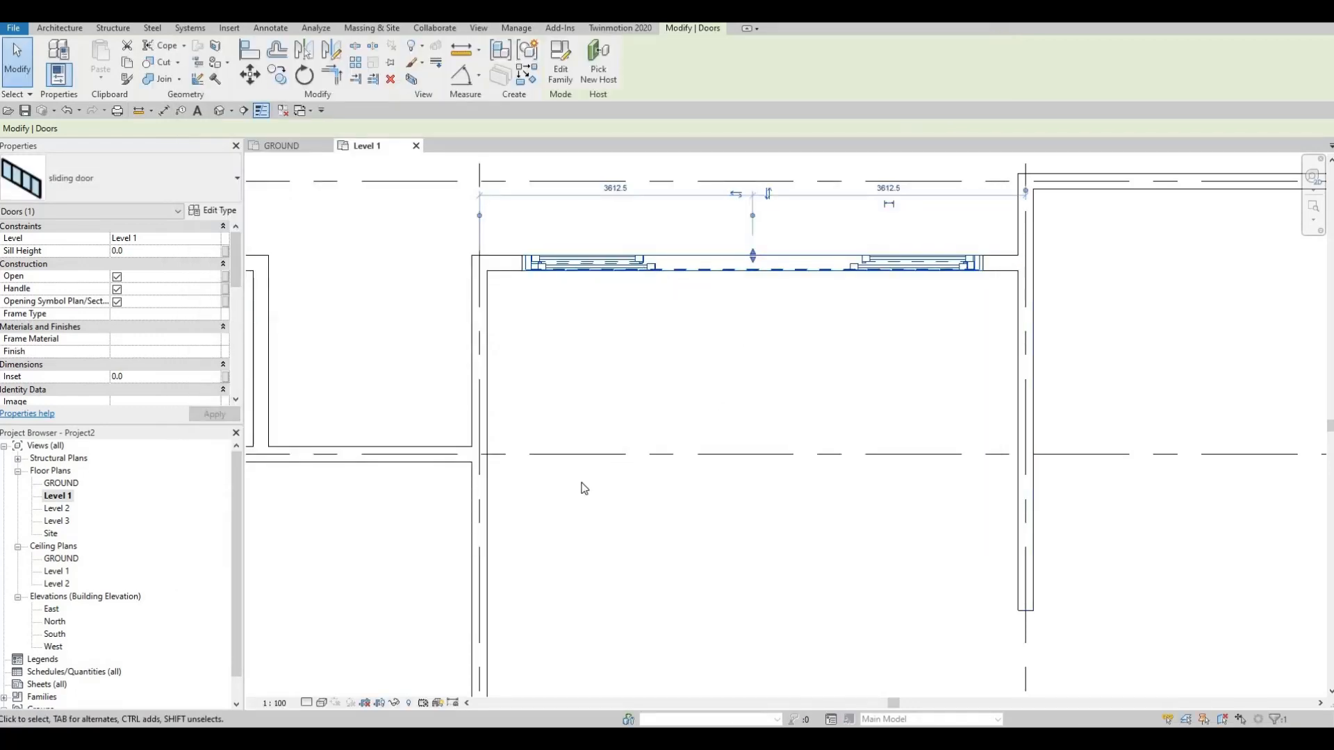
- Set the Level 1 floor plan's detail level to Fine
click(307, 703)
click(321, 691)
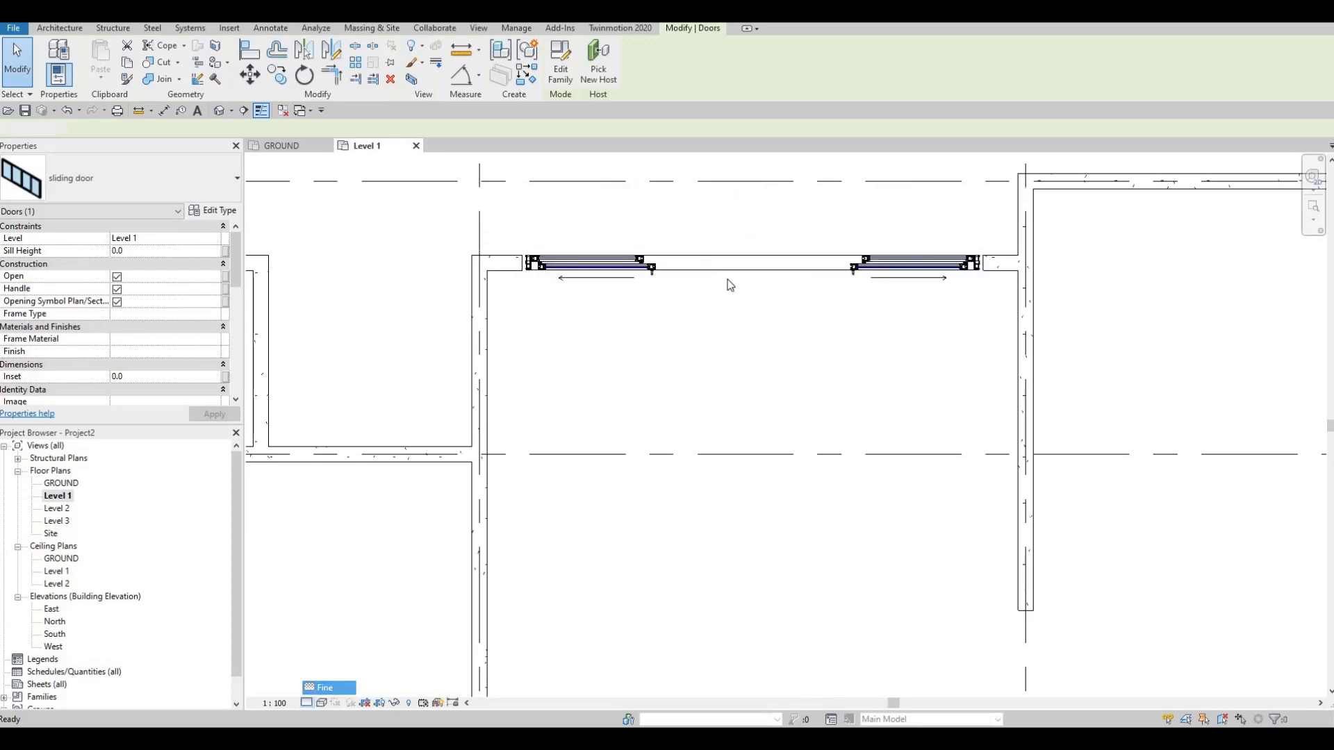
click(727, 280)
scroll(776, 248, up, 5)
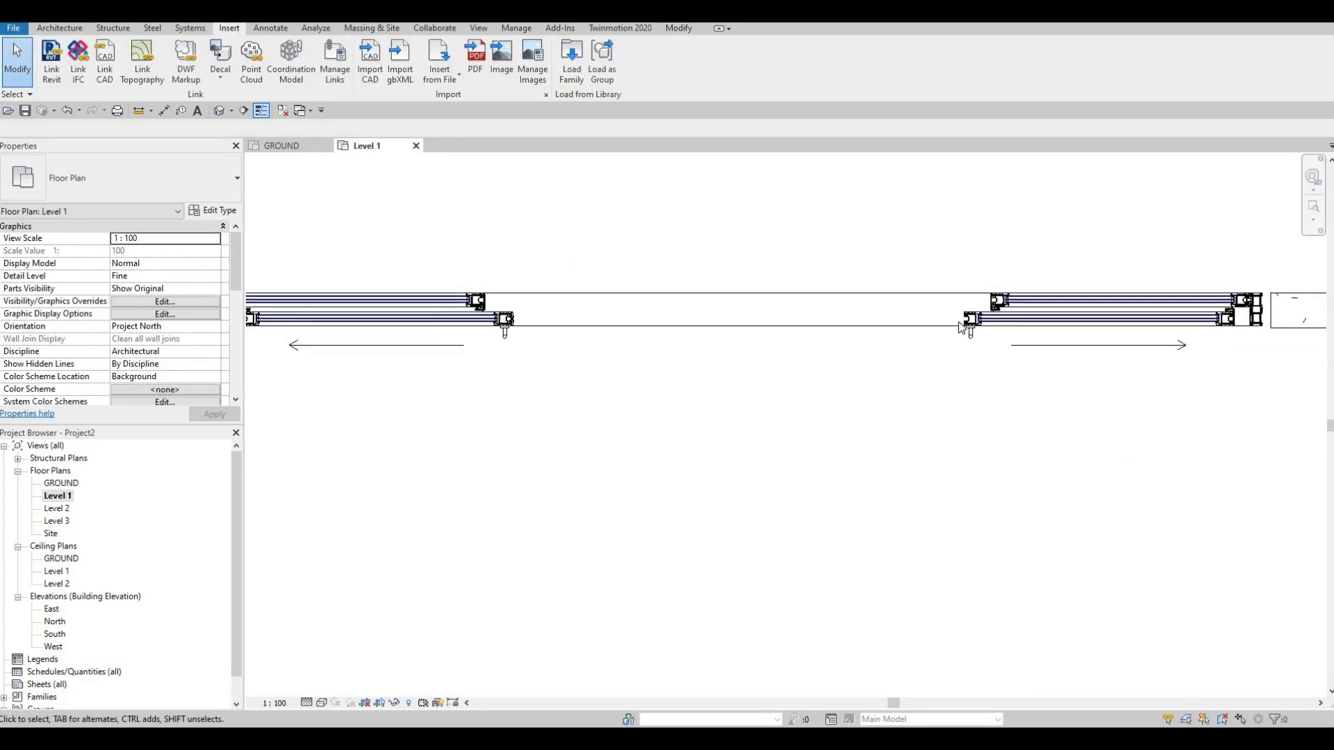
- Flip the sliding door's facing to the outer side of the wall and return it to the room side
click(770, 292)
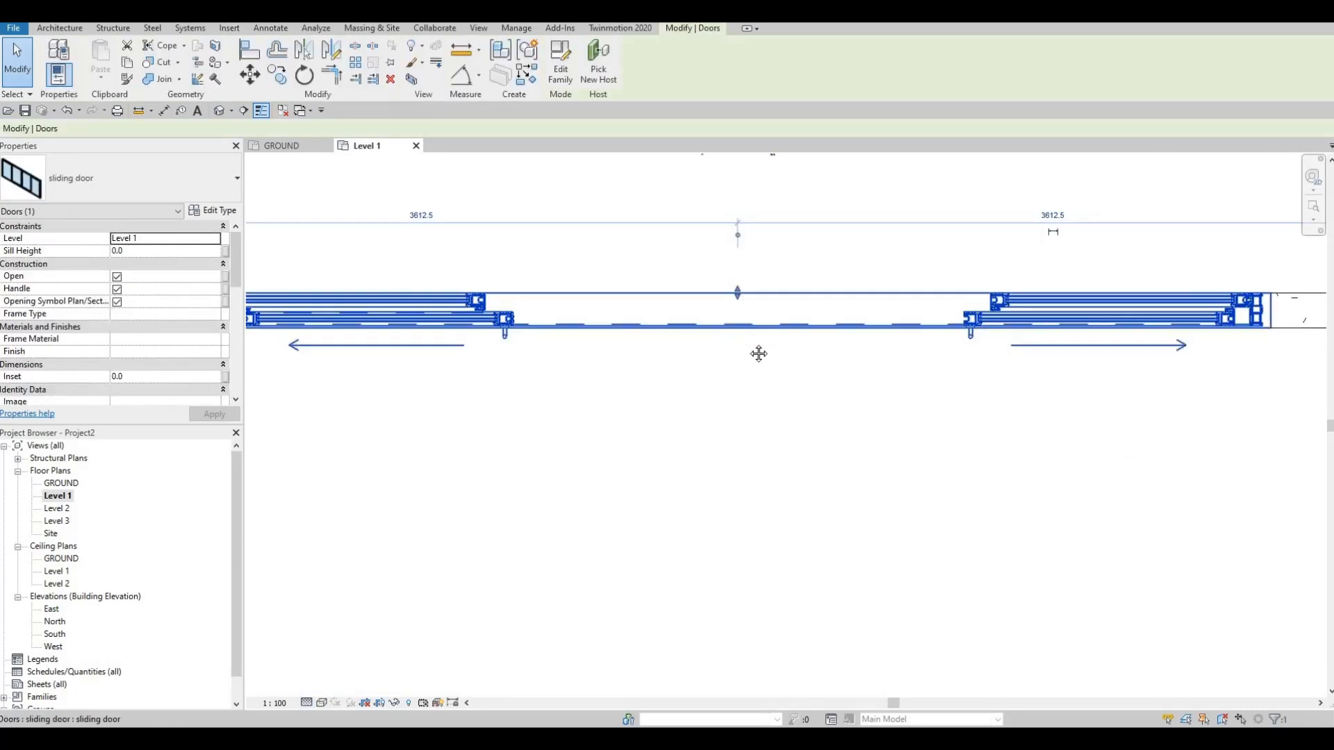
scroll(764, 343, down, 2)
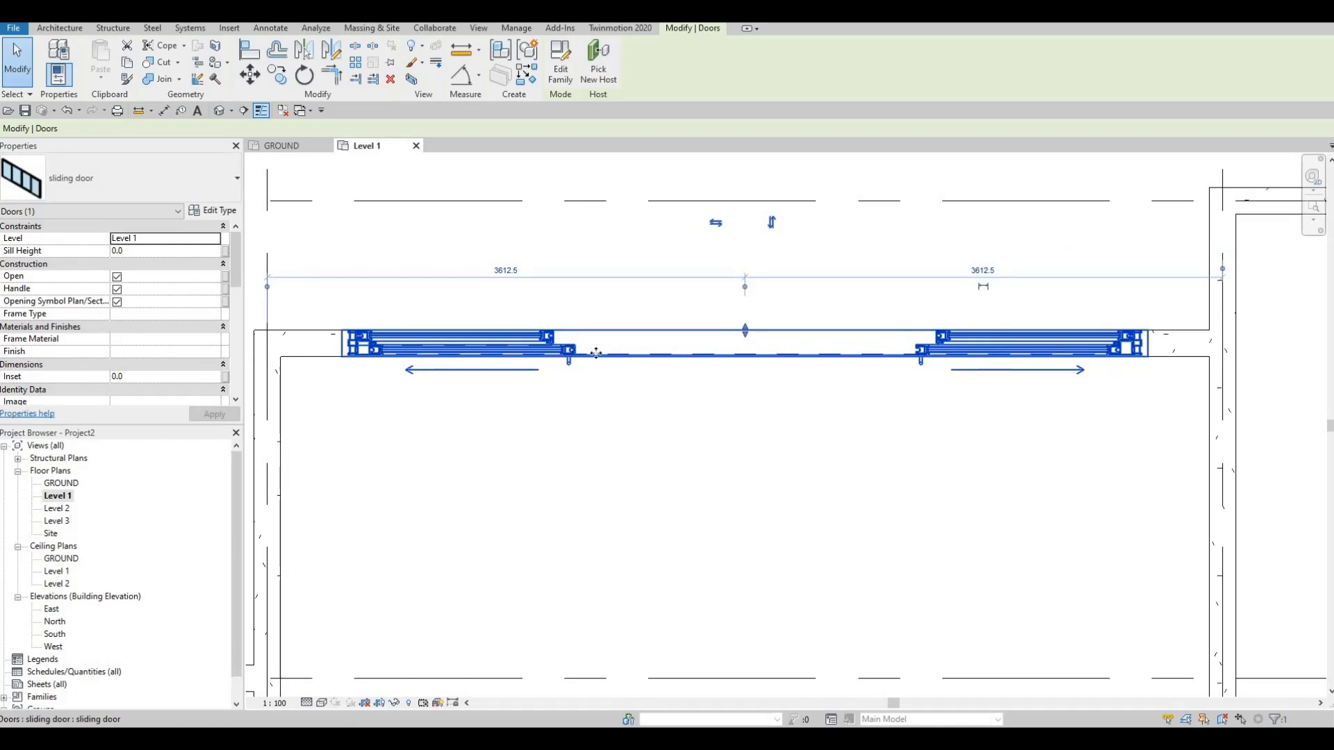
scroll(812, 218, up, 1)
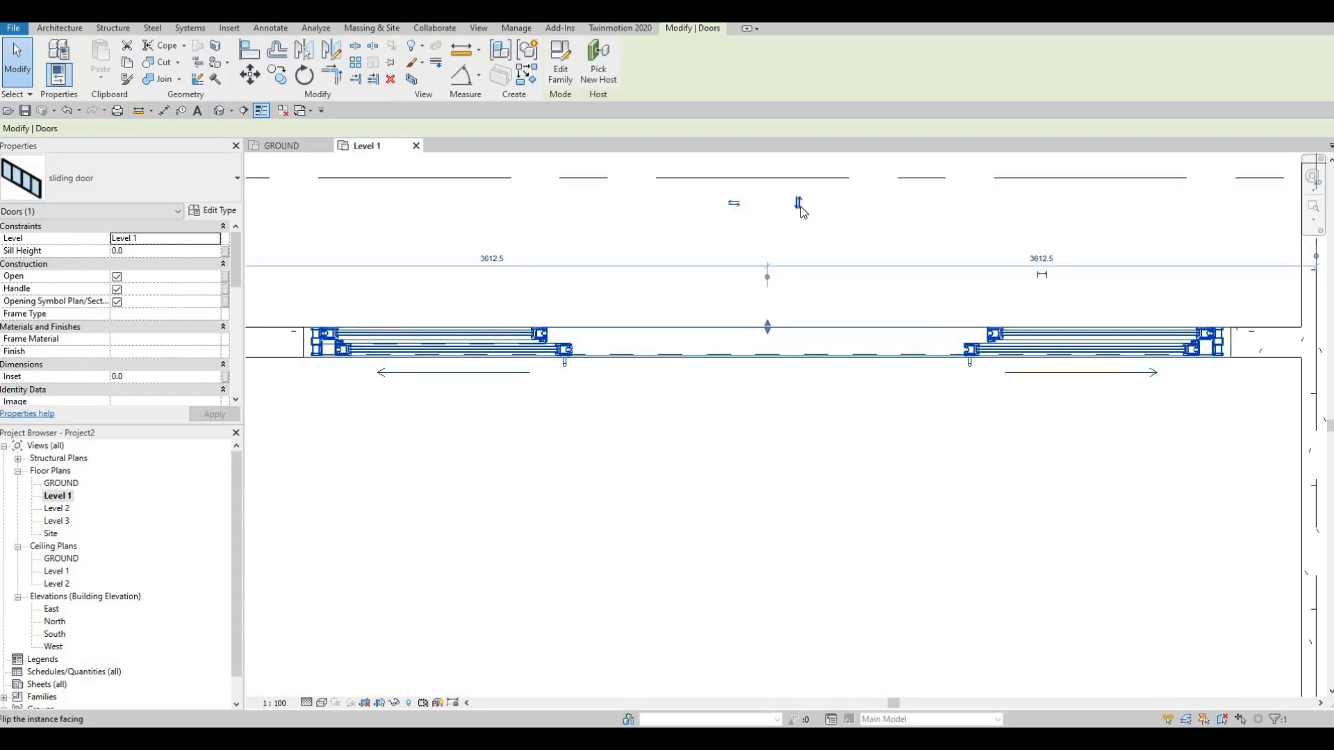
click(801, 208)
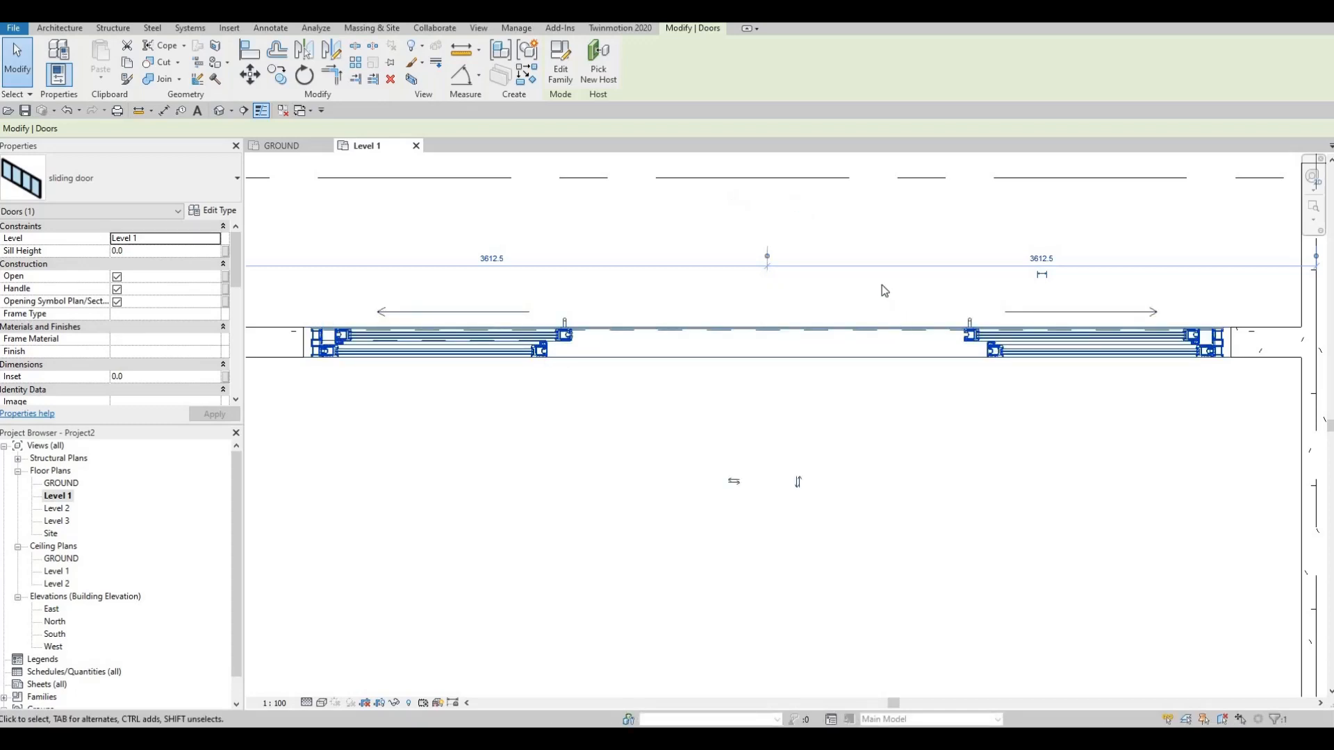
click(799, 484)
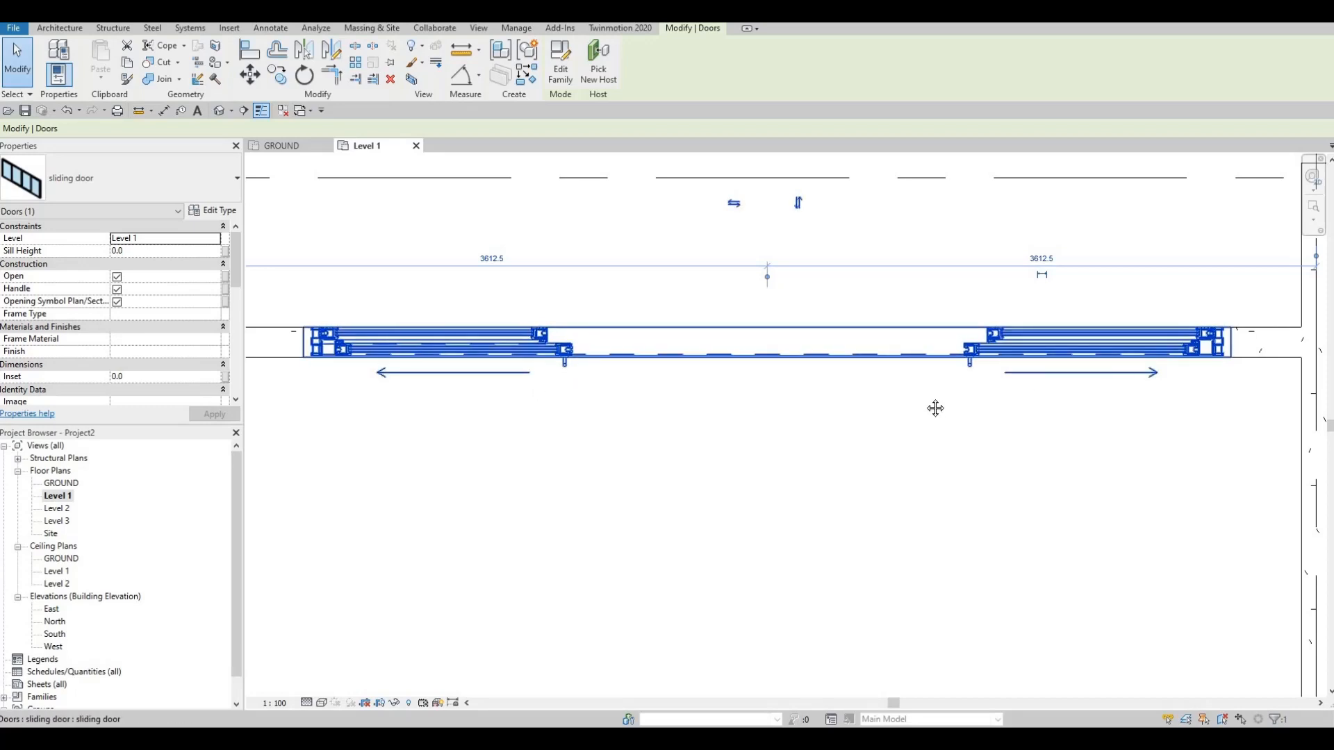
key(Escape)
key(Escape)
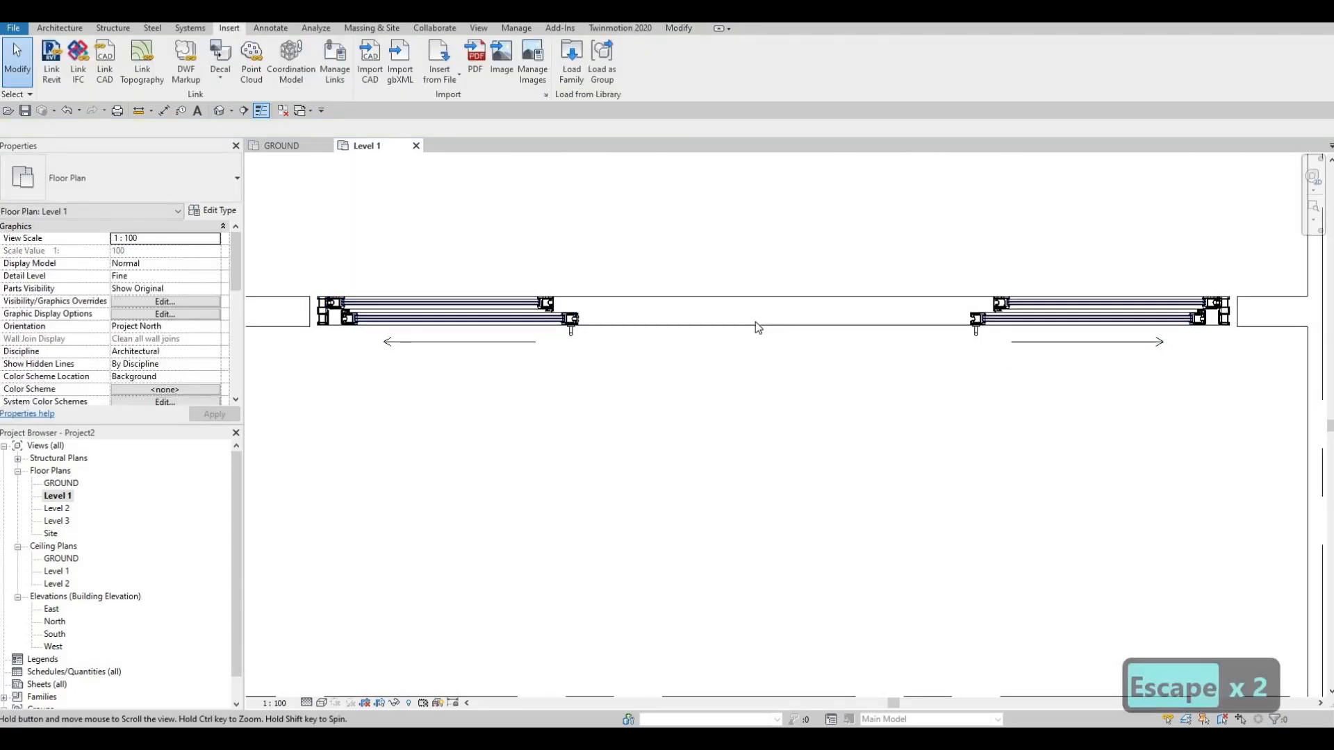
- Examine the sliding door's position in relation to the rest of the Level 1 plan
scroll(757, 320, down, 8)
middle_drag(662, 633, 698, 504)
middle_drag(684, 219, 633, 329)
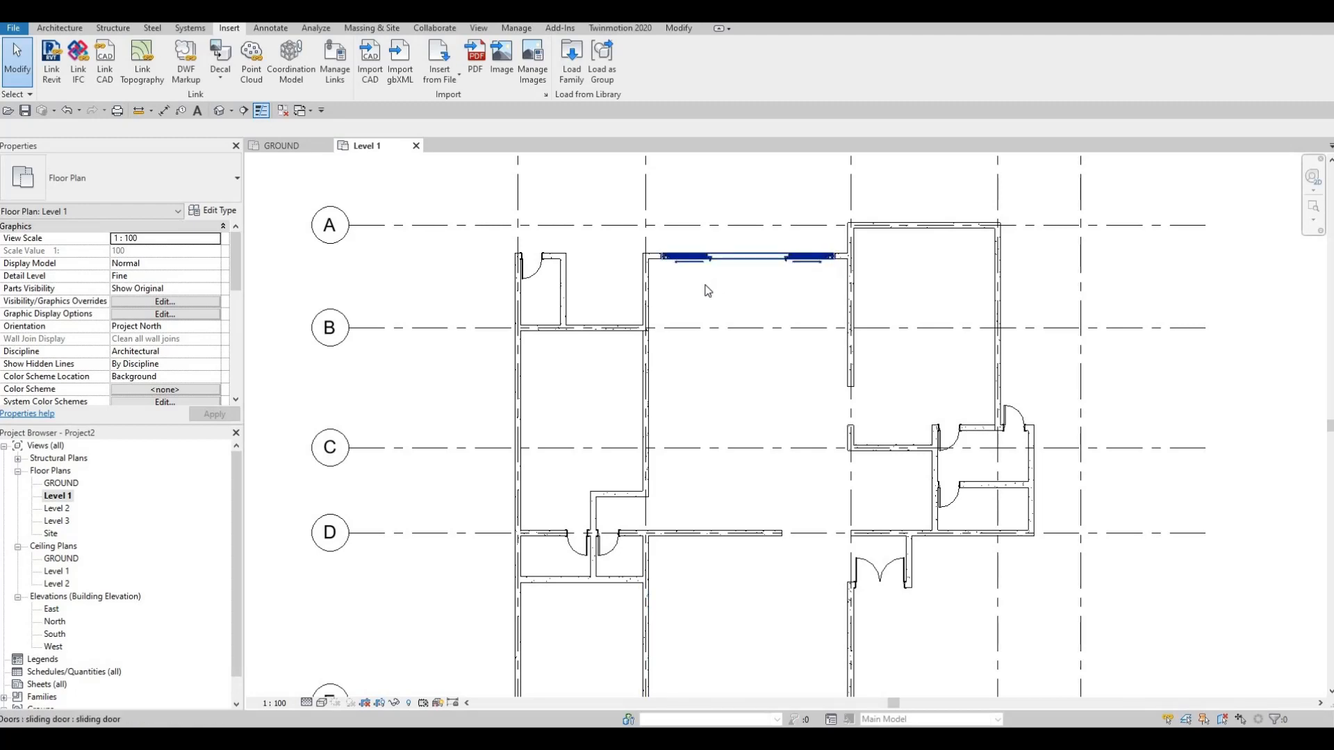
click(706, 258)
key(Escape)
key(Escape)
scroll(706, 259, down, 1)
click(707, 259)
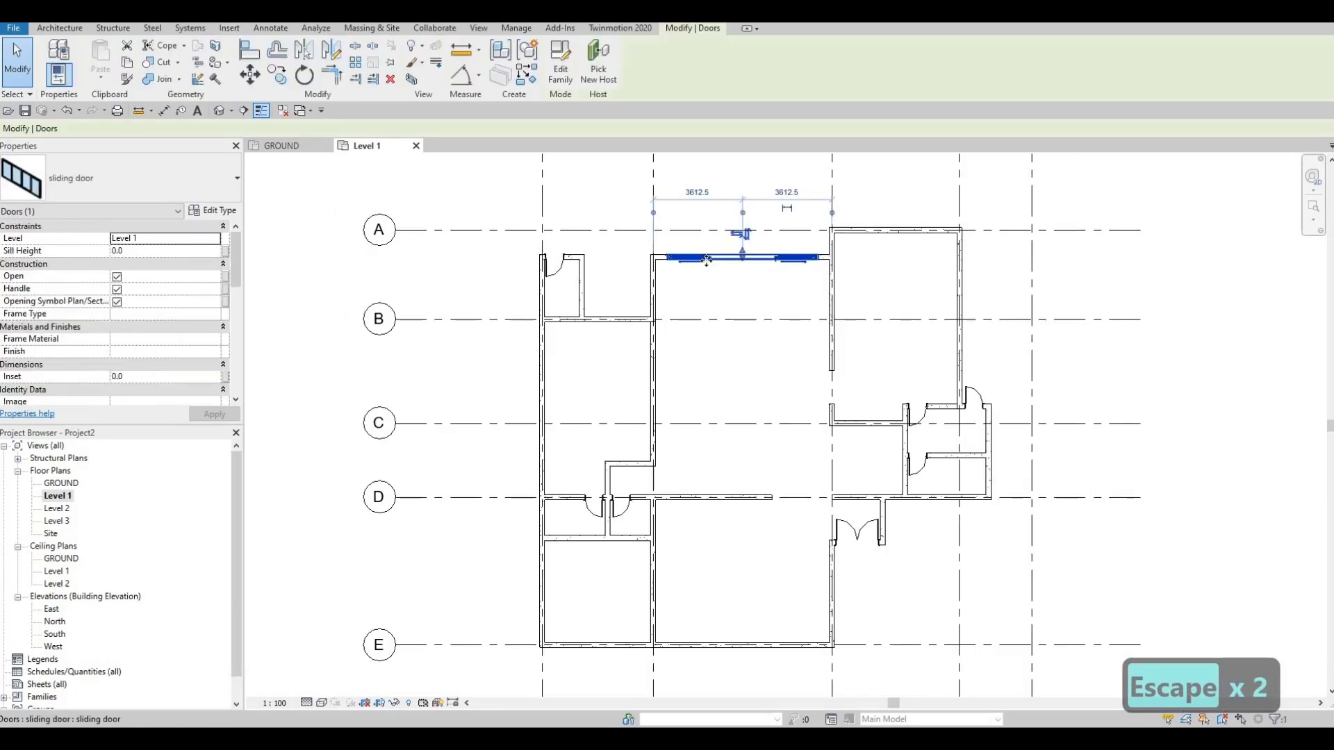
key(Escape)
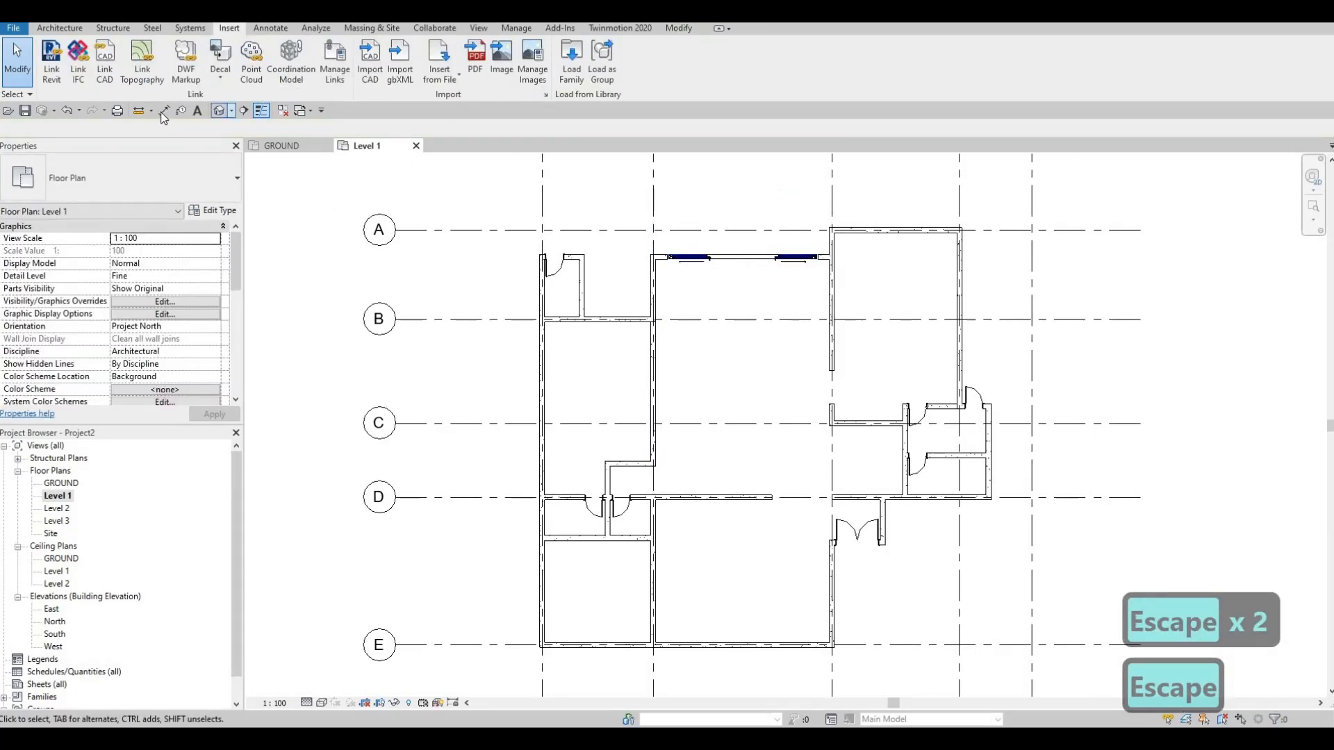
- Add an aligned dimension between the horizontal wall below grid D and the grid E wall, placed beside grid 2
key(d)
key(i)
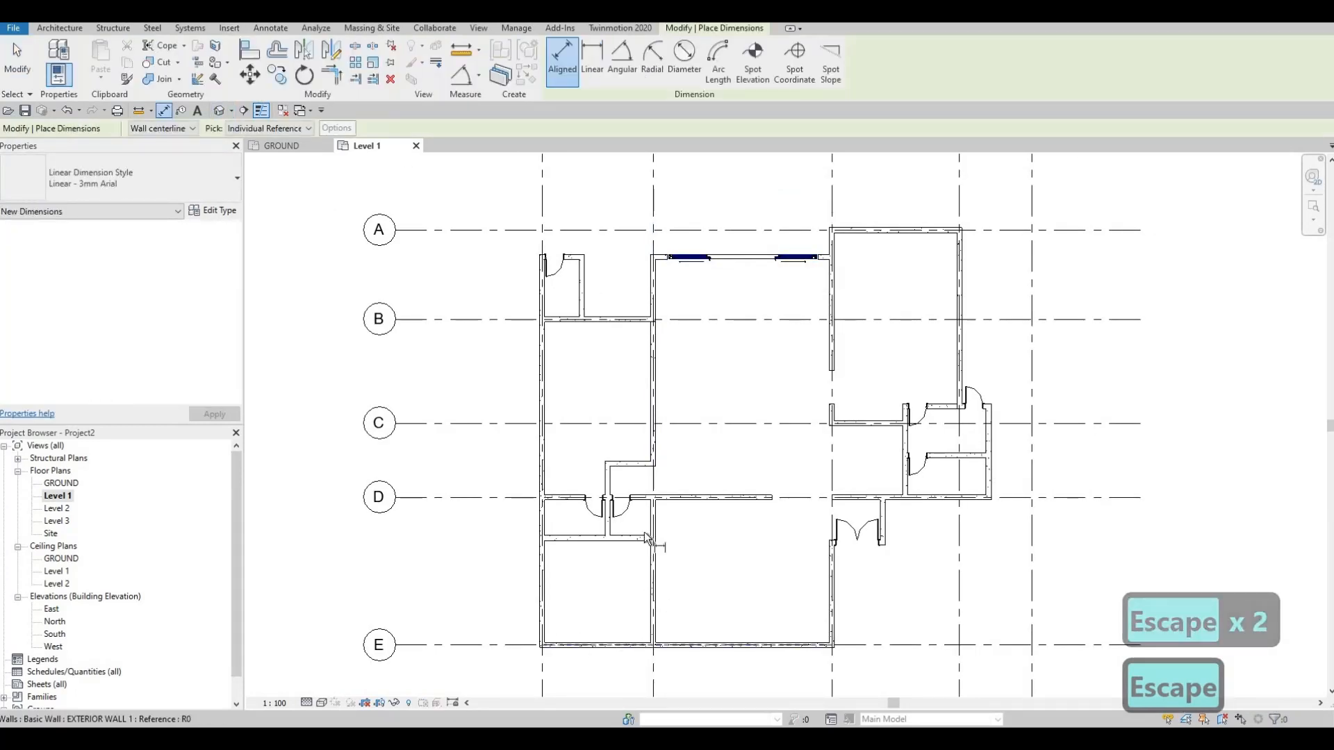
click(658, 540)
scroll(695, 571, up, 1)
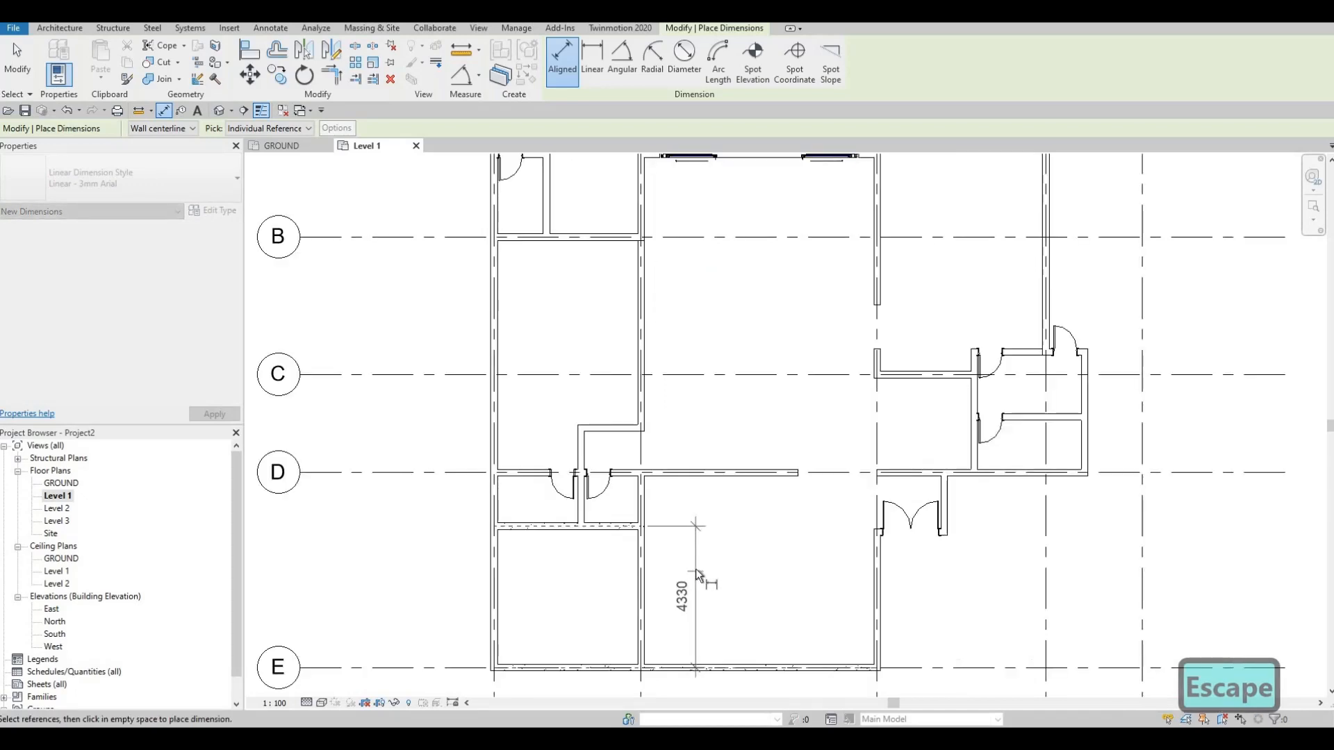
click(724, 564)
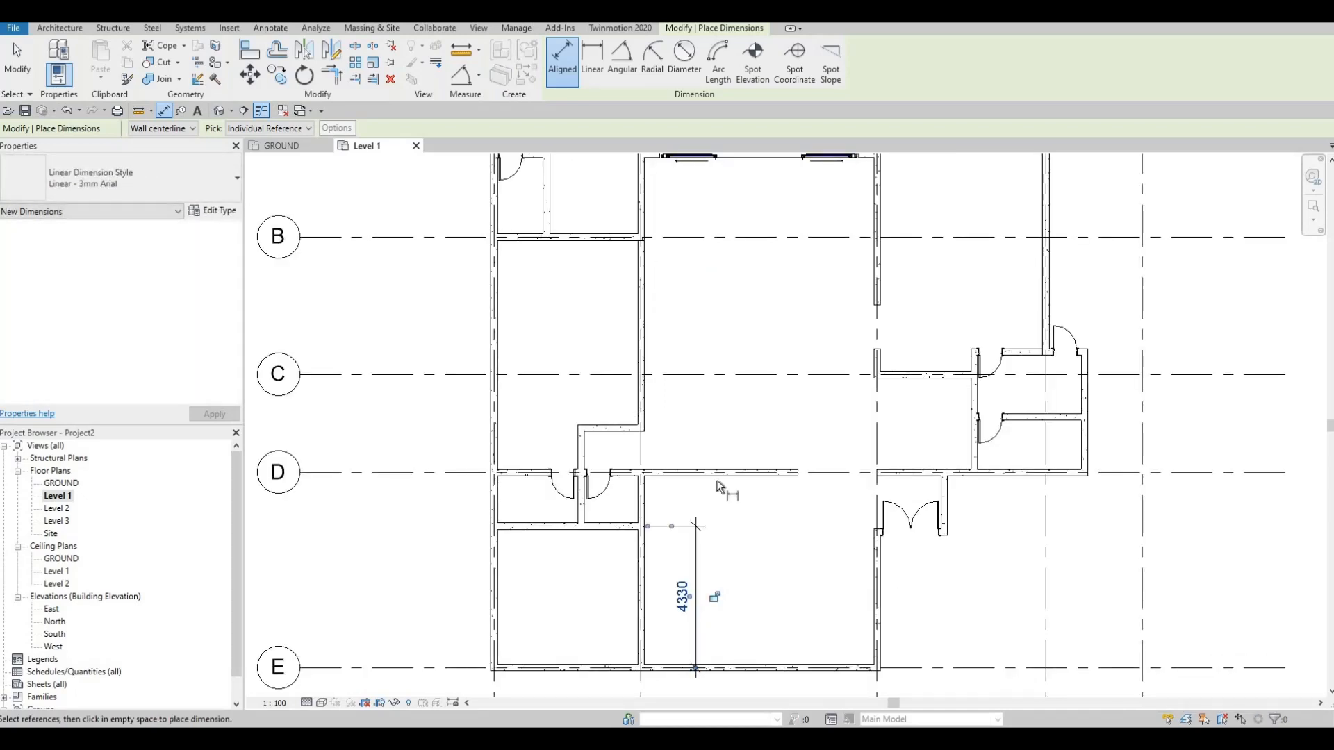
- Duplicate the type of the sliding door in the wall between grids A and B as sliding door 2
scroll(723, 556, down, 2)
key(Escape)
key(Escape)
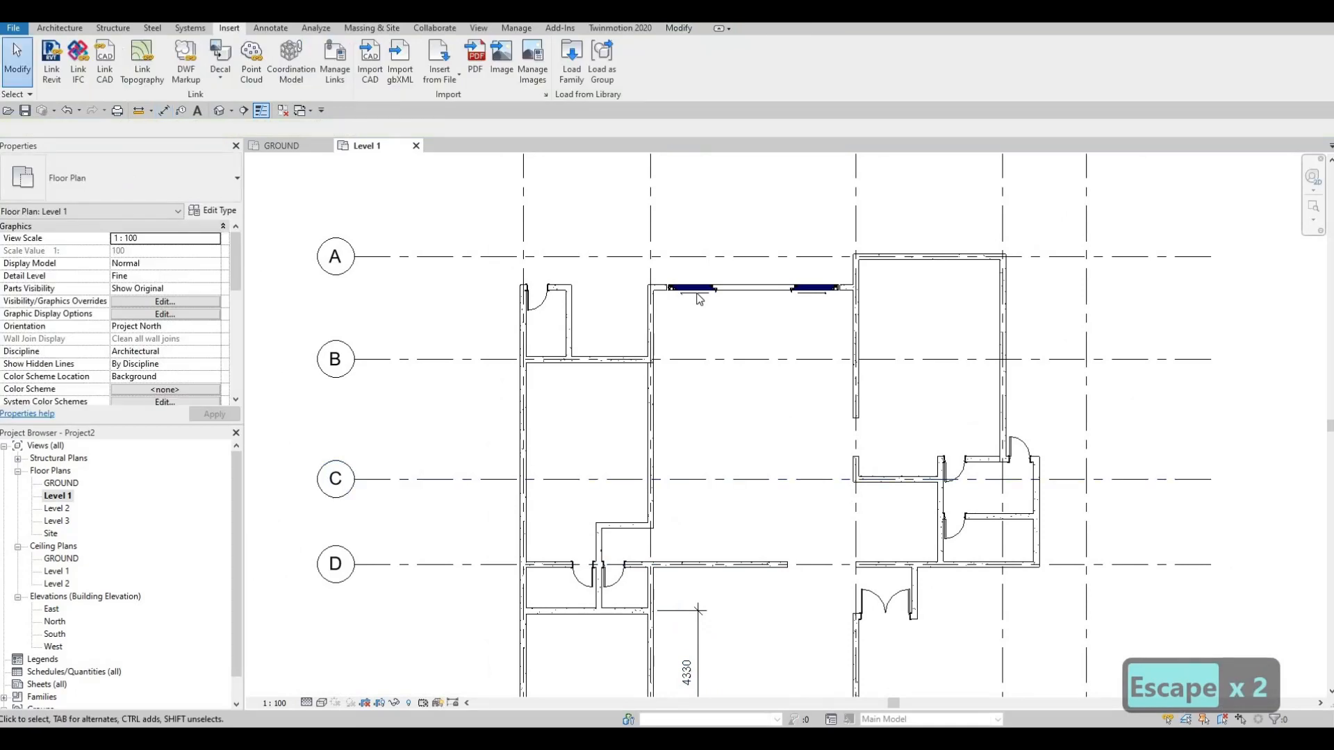
click(699, 298)
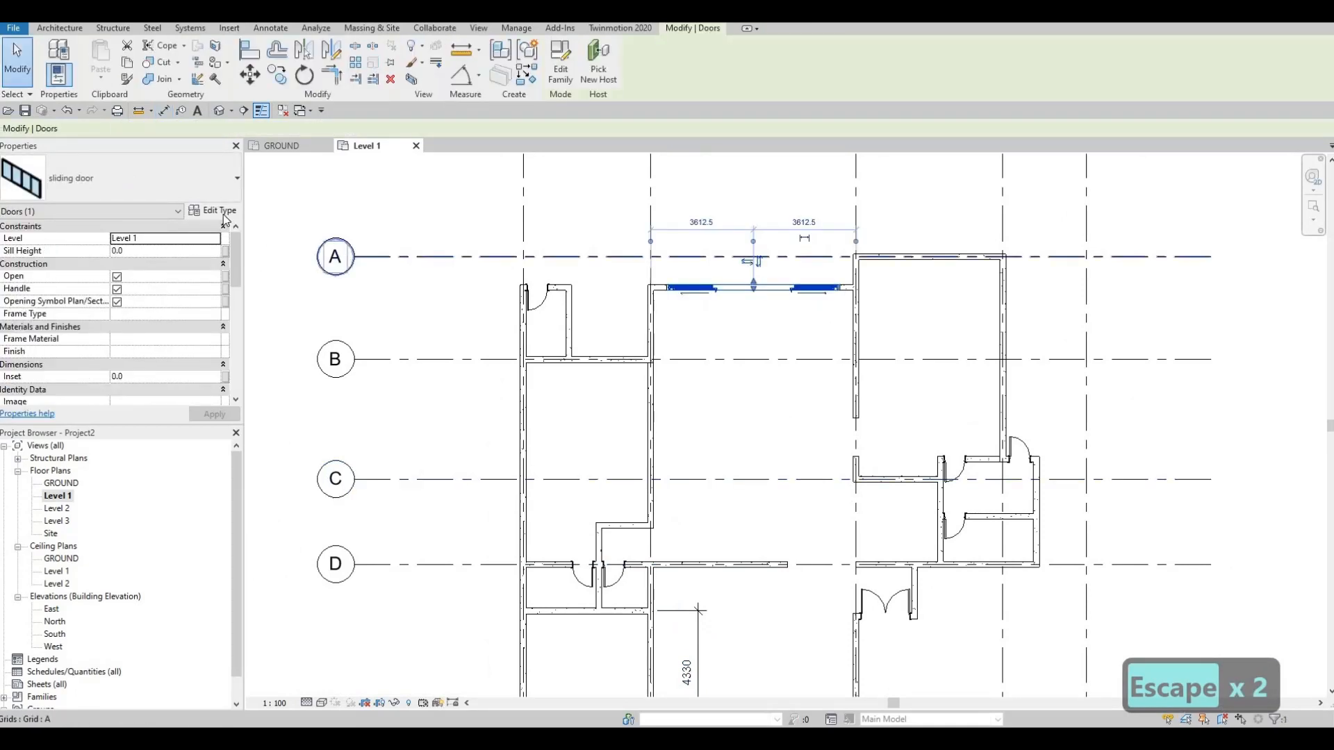
click(217, 211)
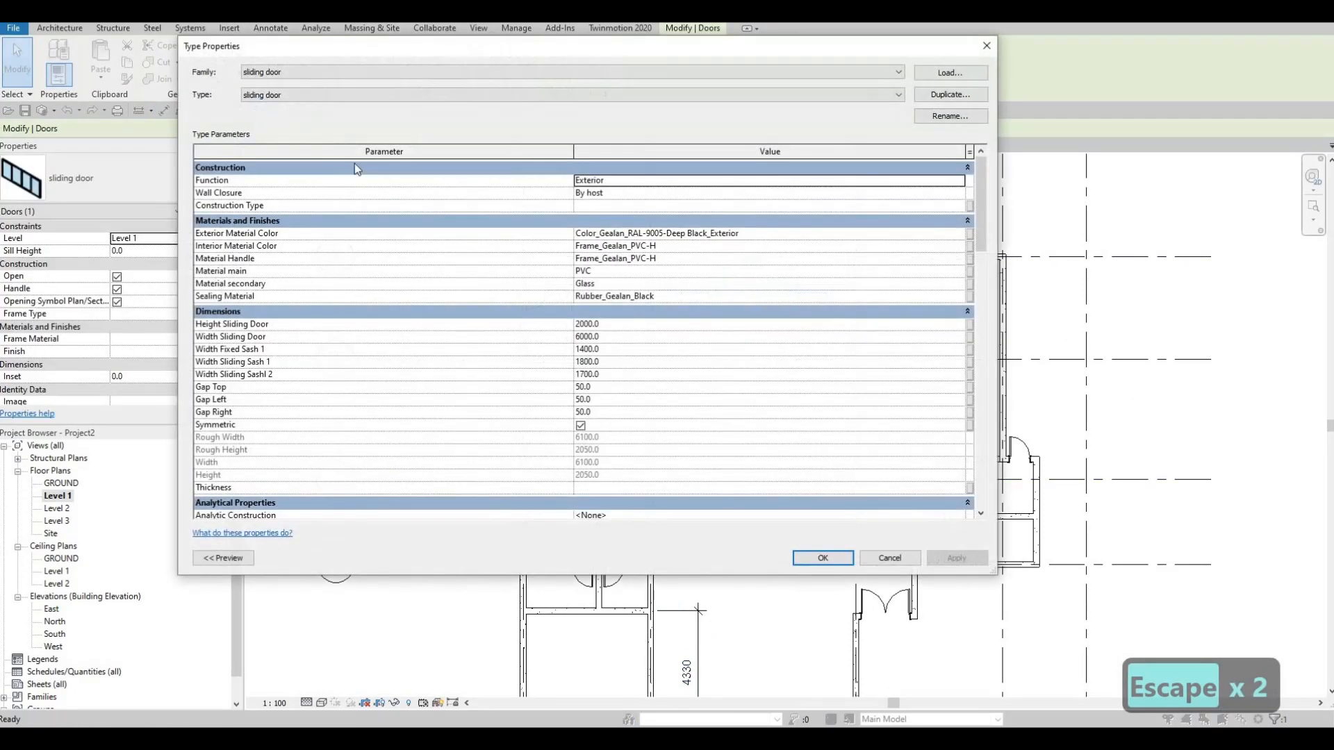
click(939, 96)
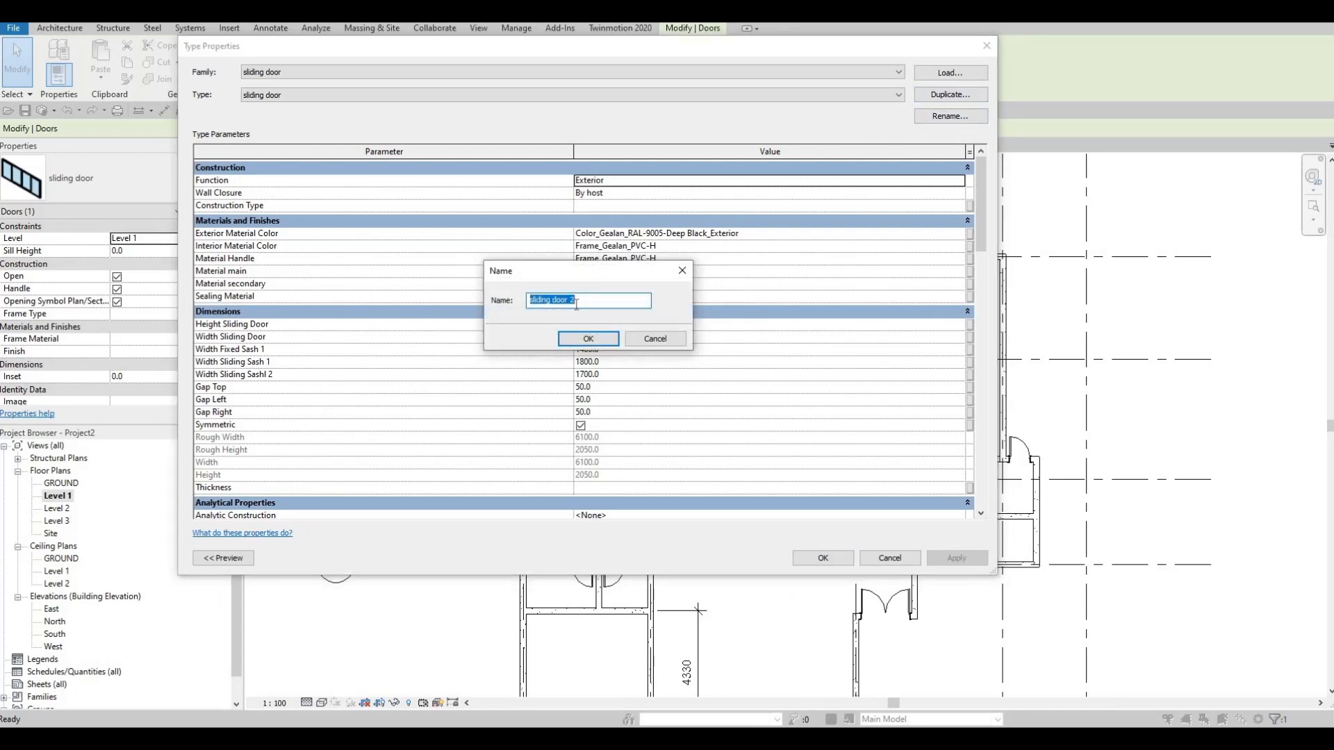
click(588, 339)
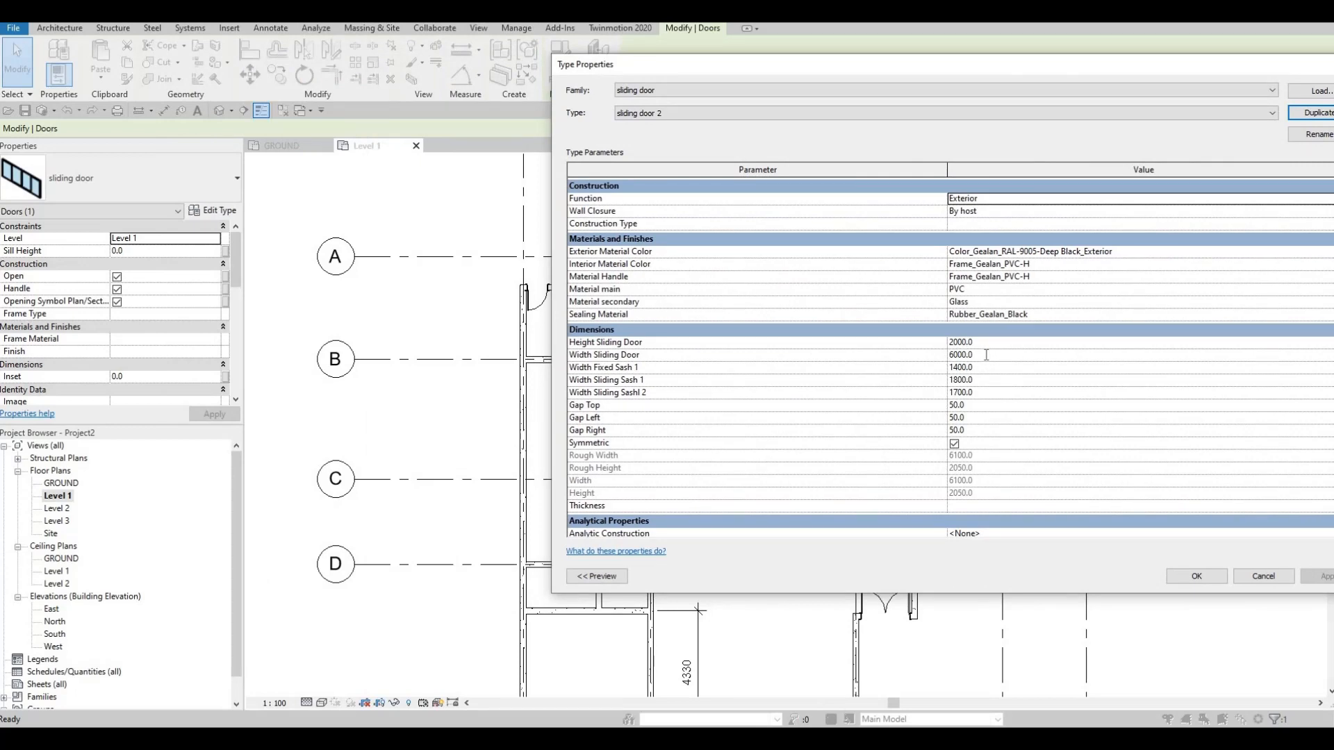
- Set the sliding door 2 type's sliding door width to 4000 and its top, left and right gaps to 0
click(986, 355)
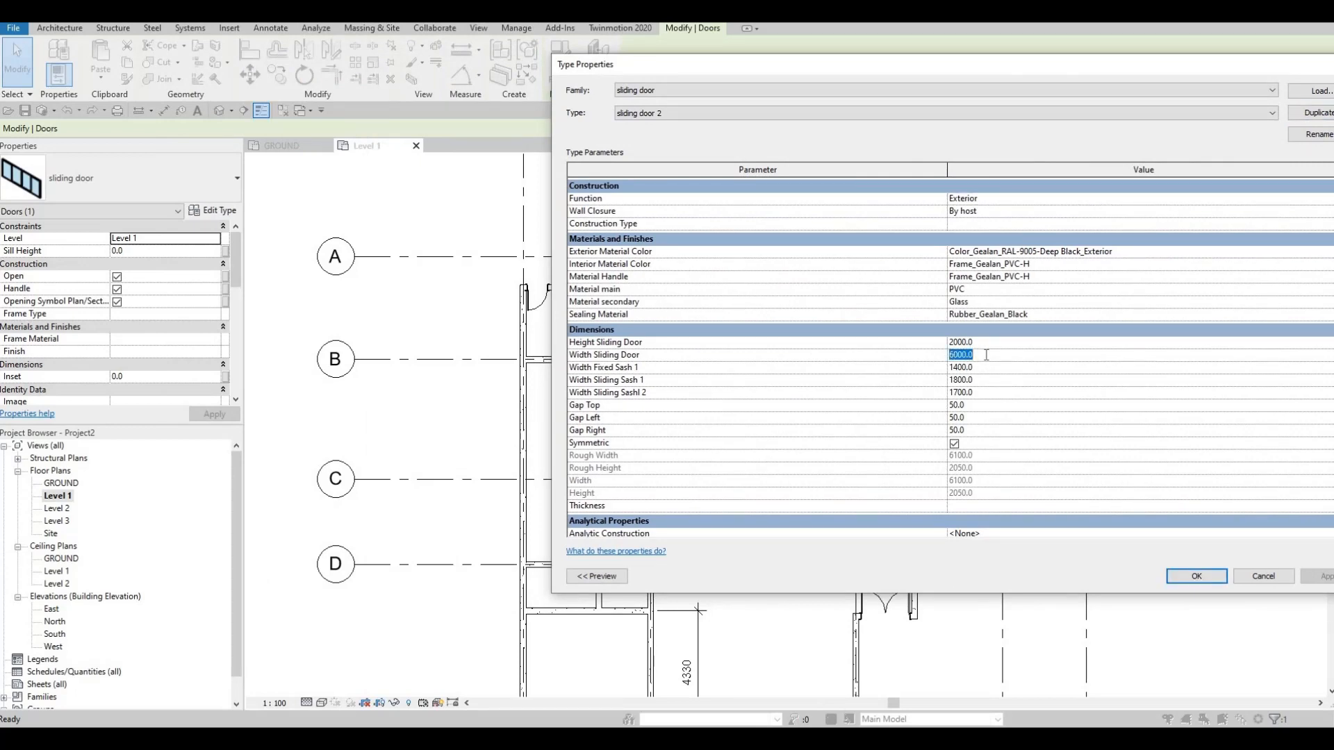
text(400)
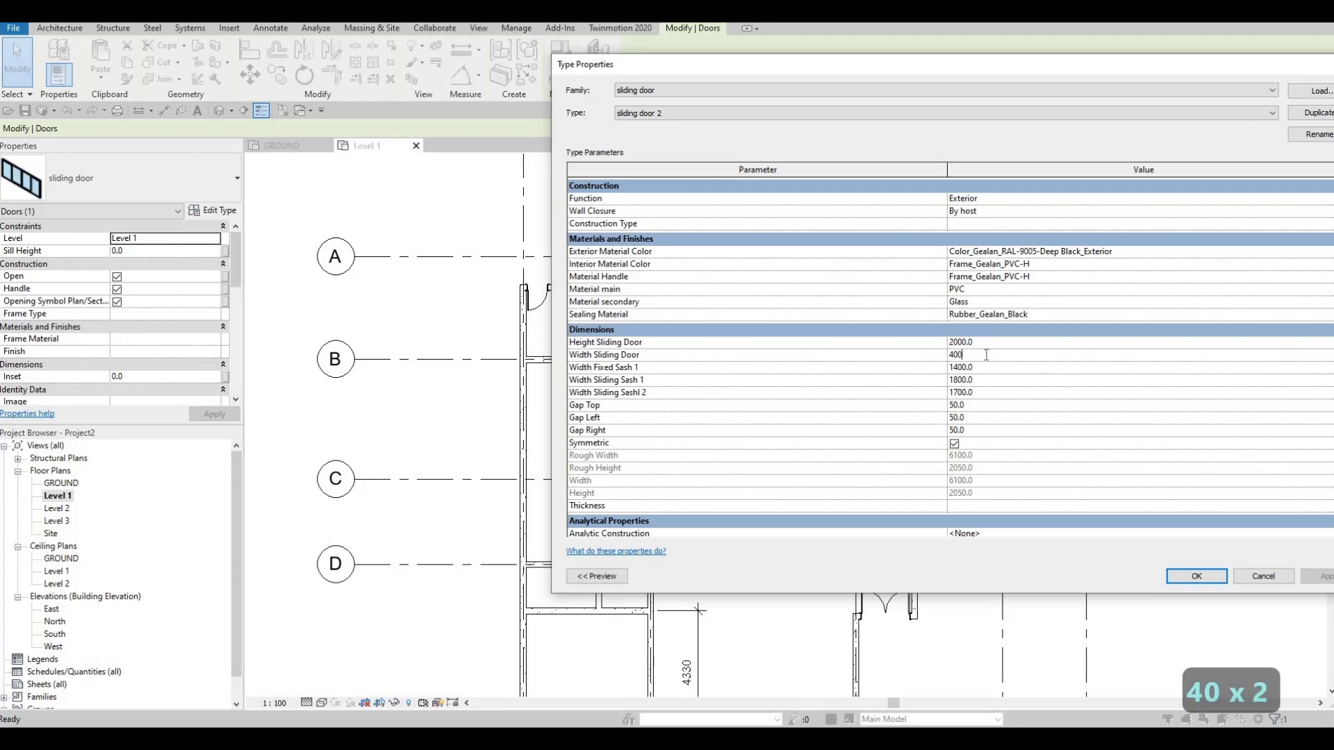
text(0)
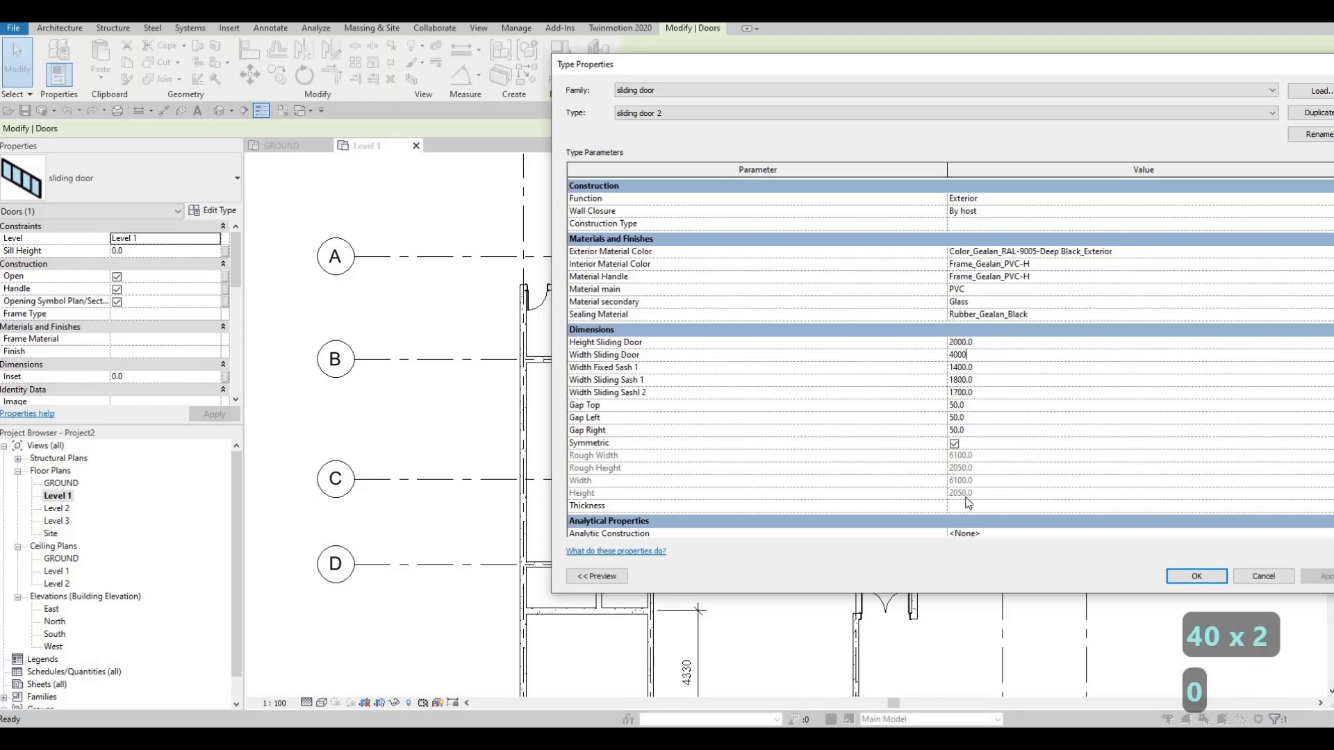
click(974, 405)
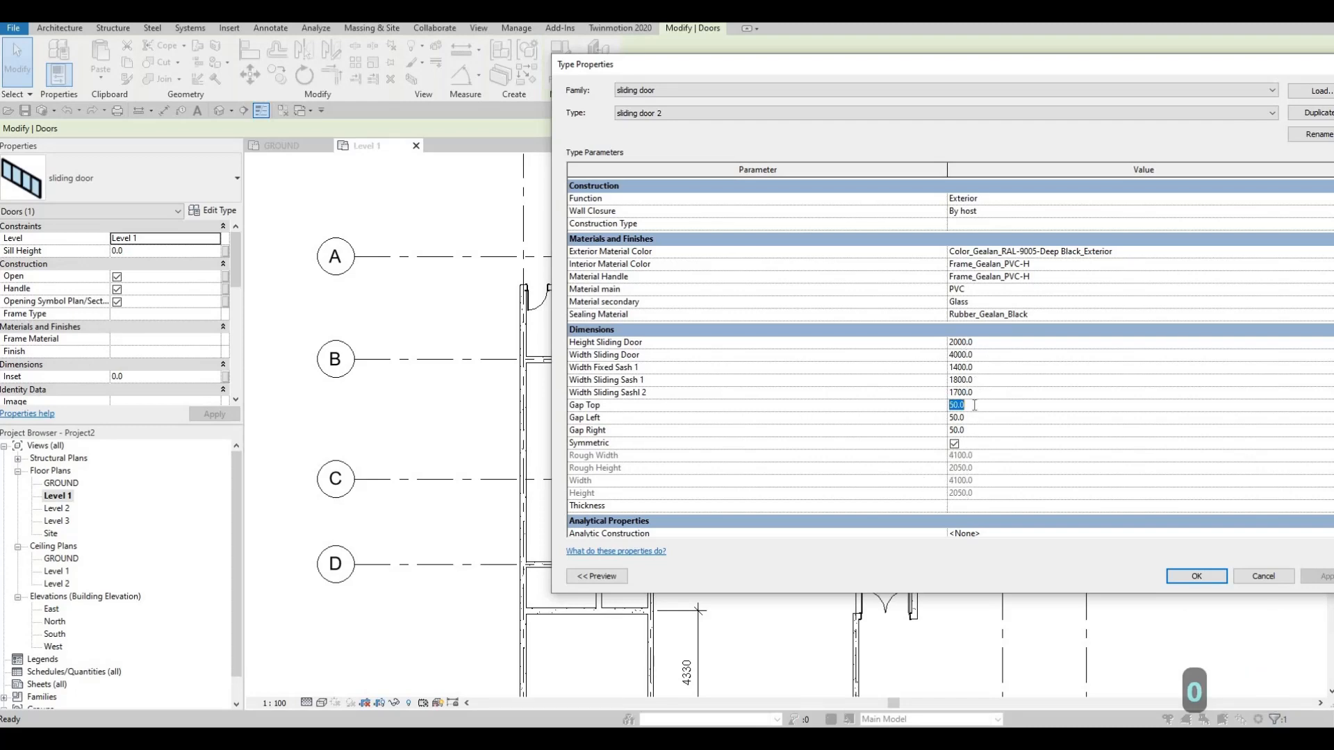
text(0)
click(975, 418)
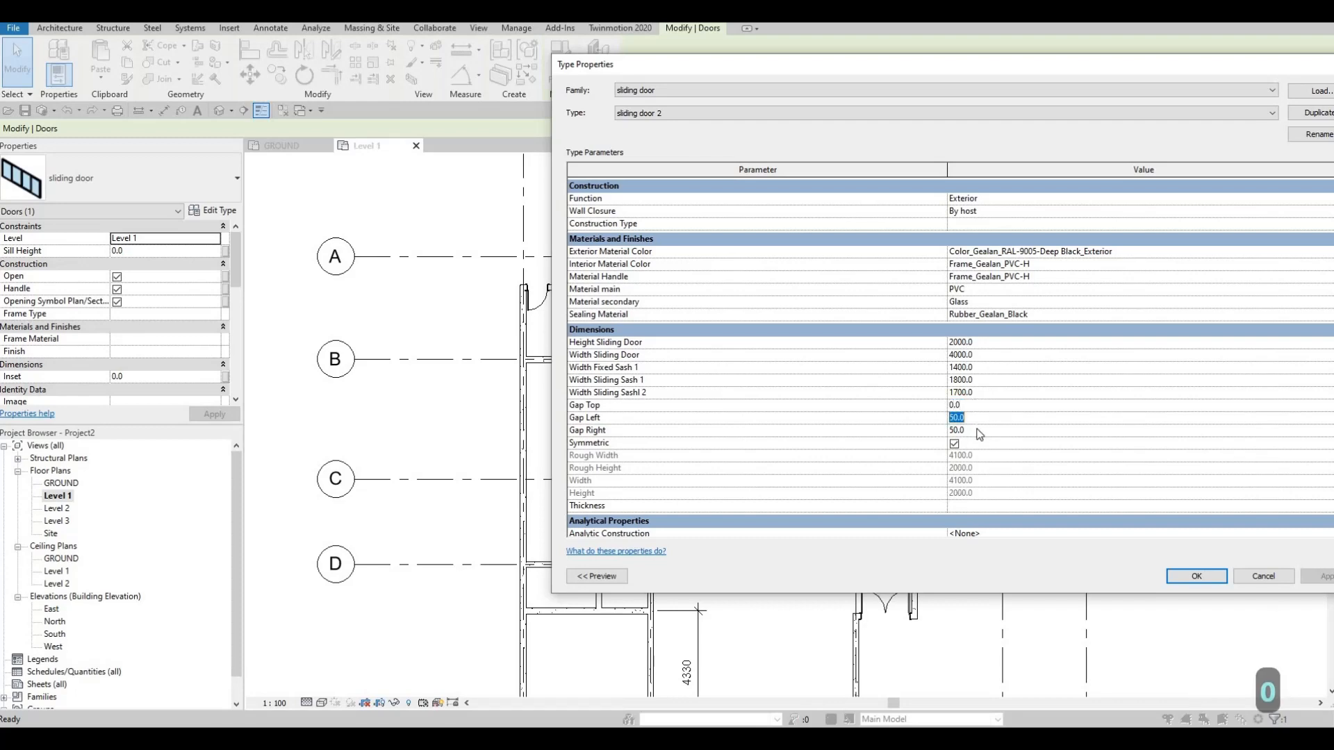
text(00)
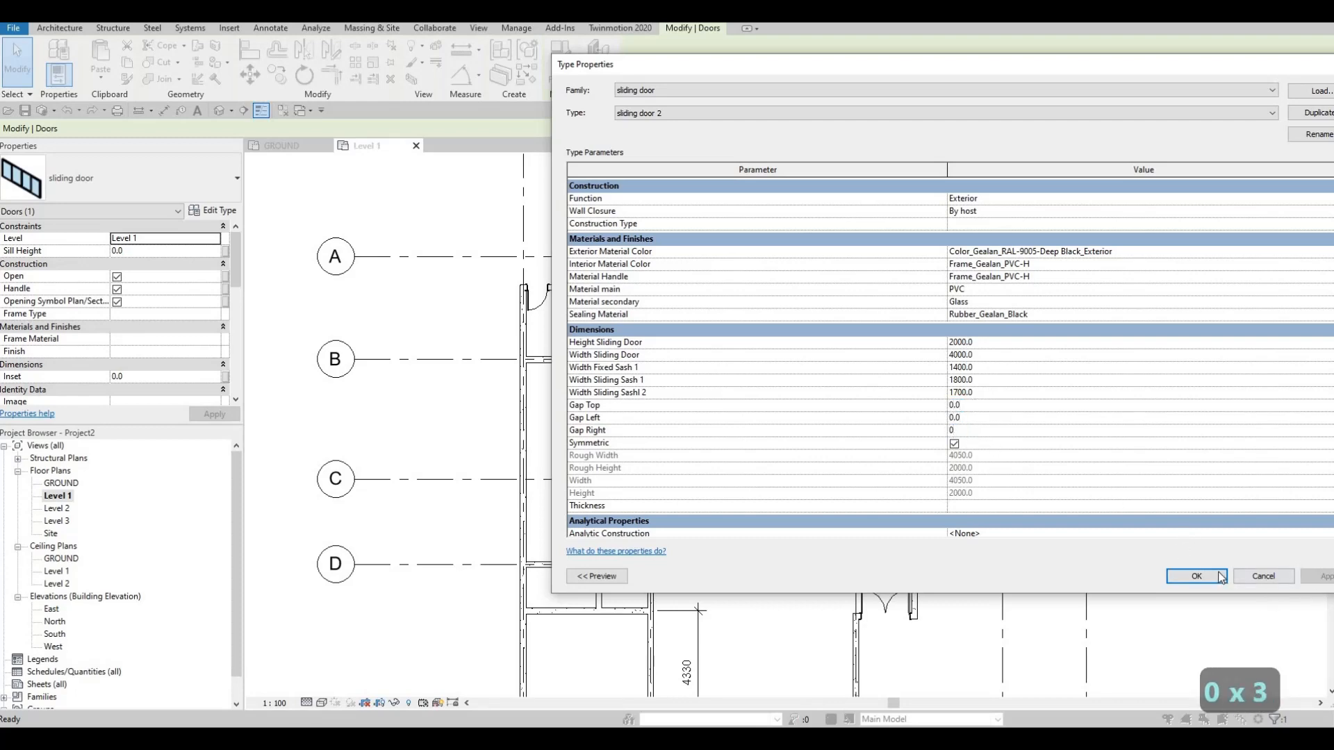
click(1220, 577)
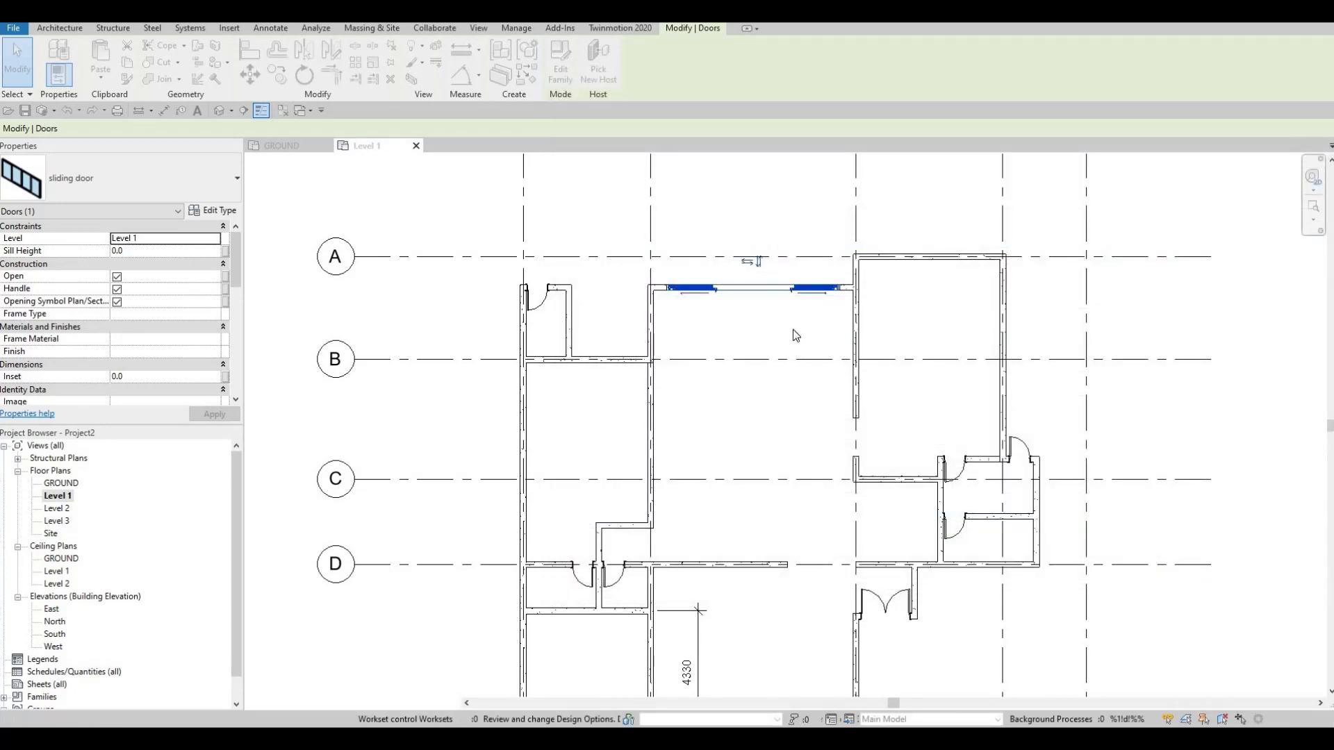
scroll(769, 295, down, 2)
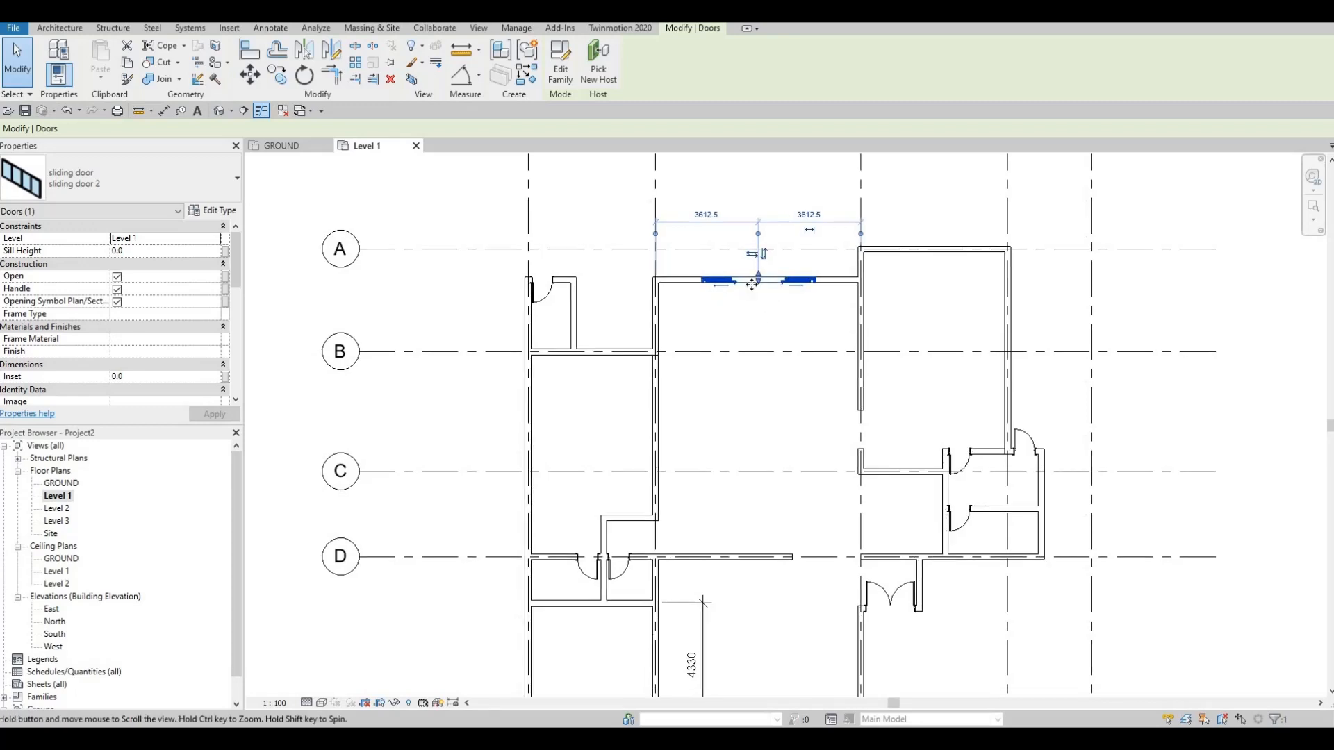
key(Escape)
key(Escape)
key(Escape)
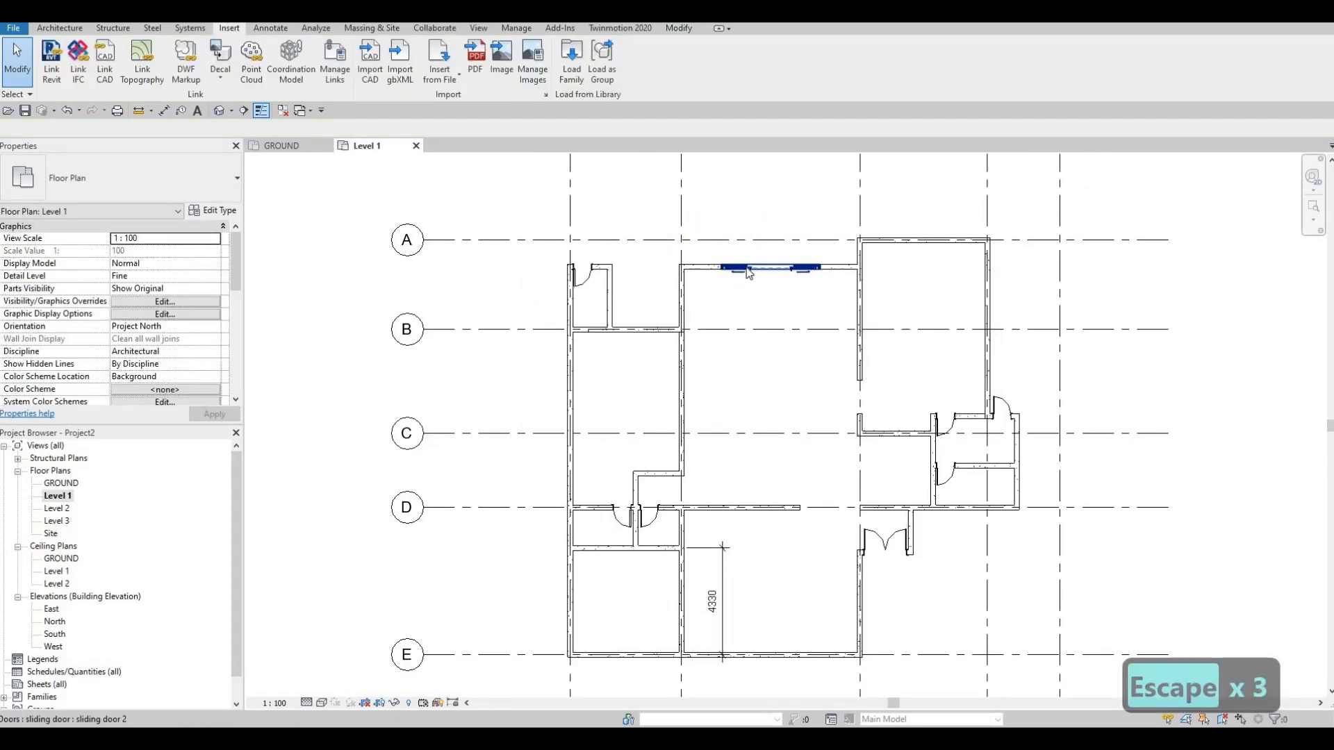
- Place another sliding door 2 in the grid 2 wall above grid E, facing grid 3 and about 2115 mm from each adjoining wall
click(748, 272)
key(c)
key(s)
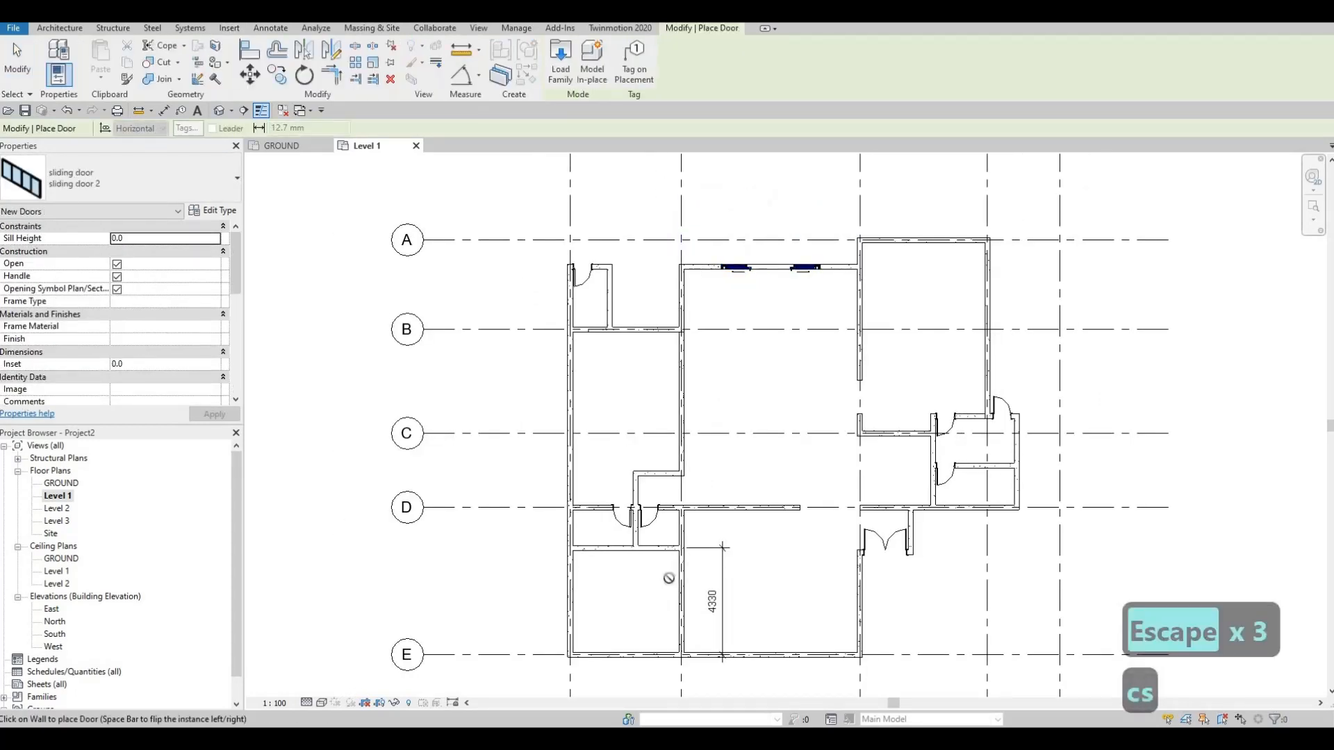
scroll(684, 598, up, 3)
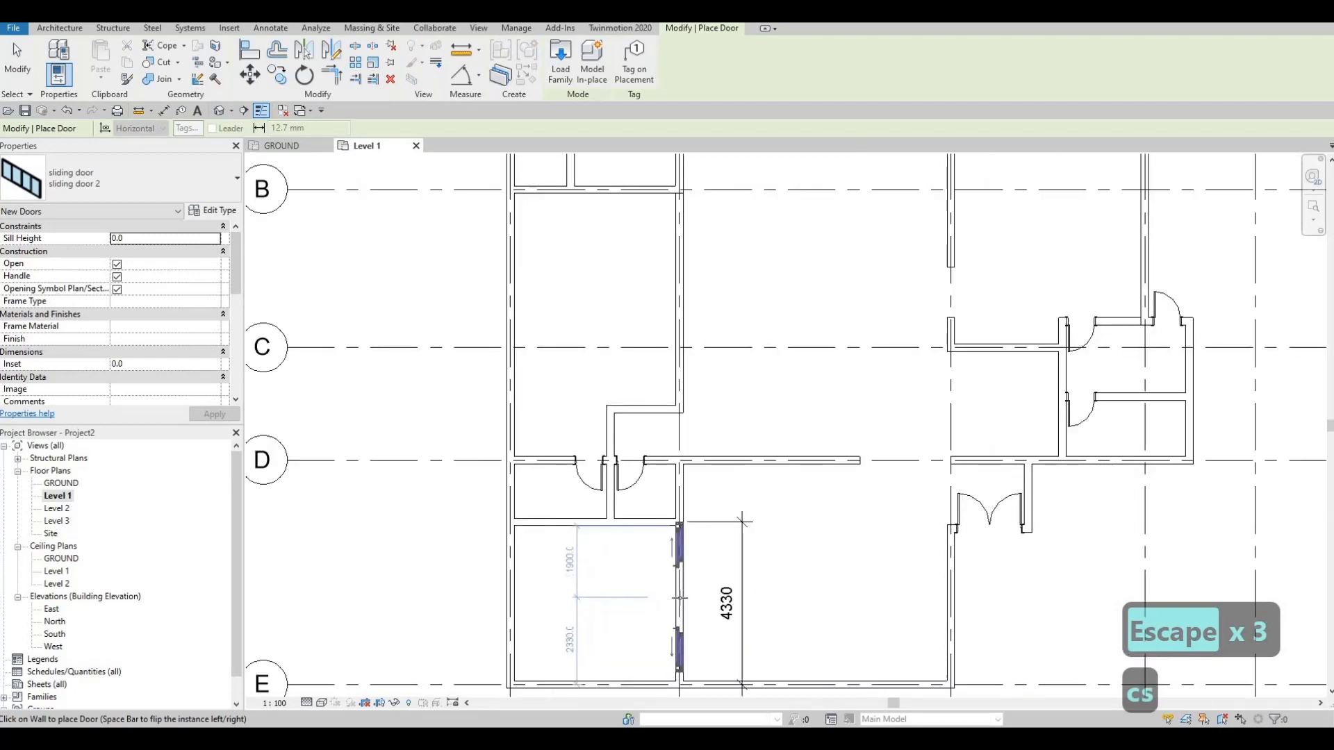
key(space)
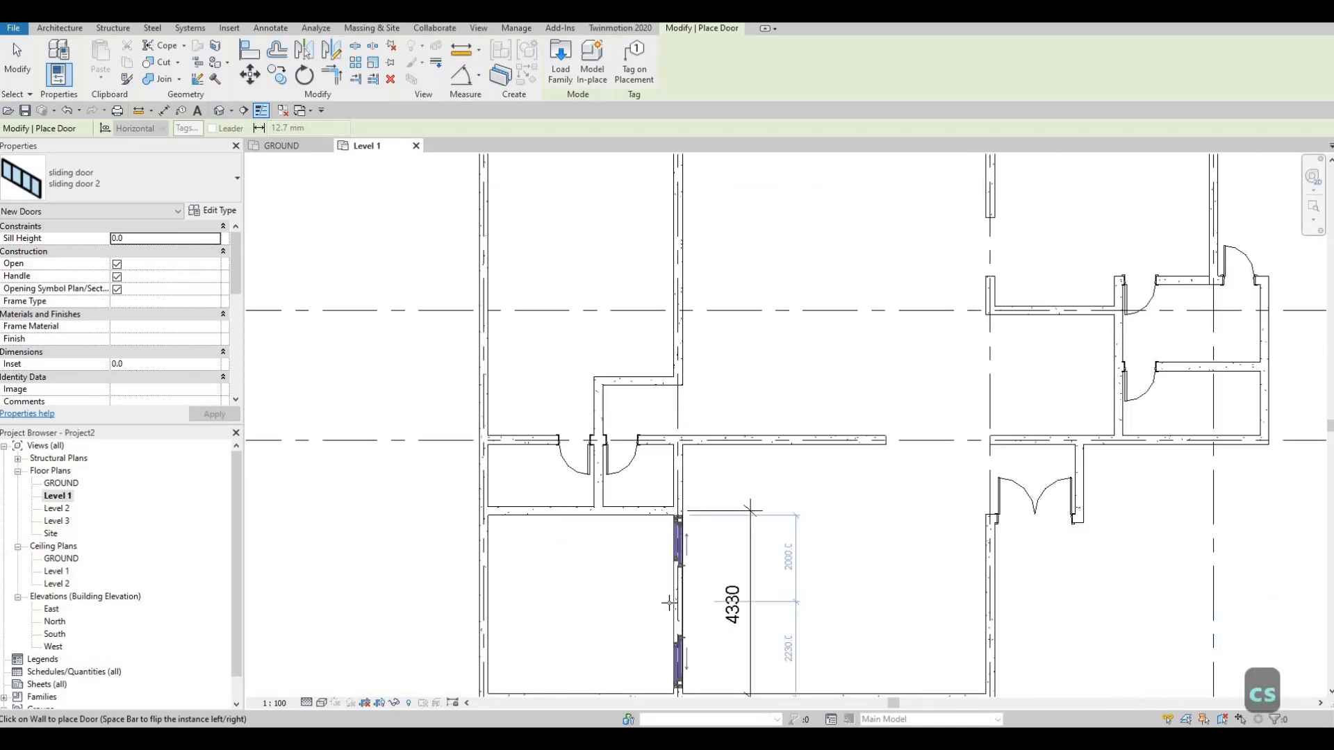
click(671, 602)
key(Escape)
key(Escape)
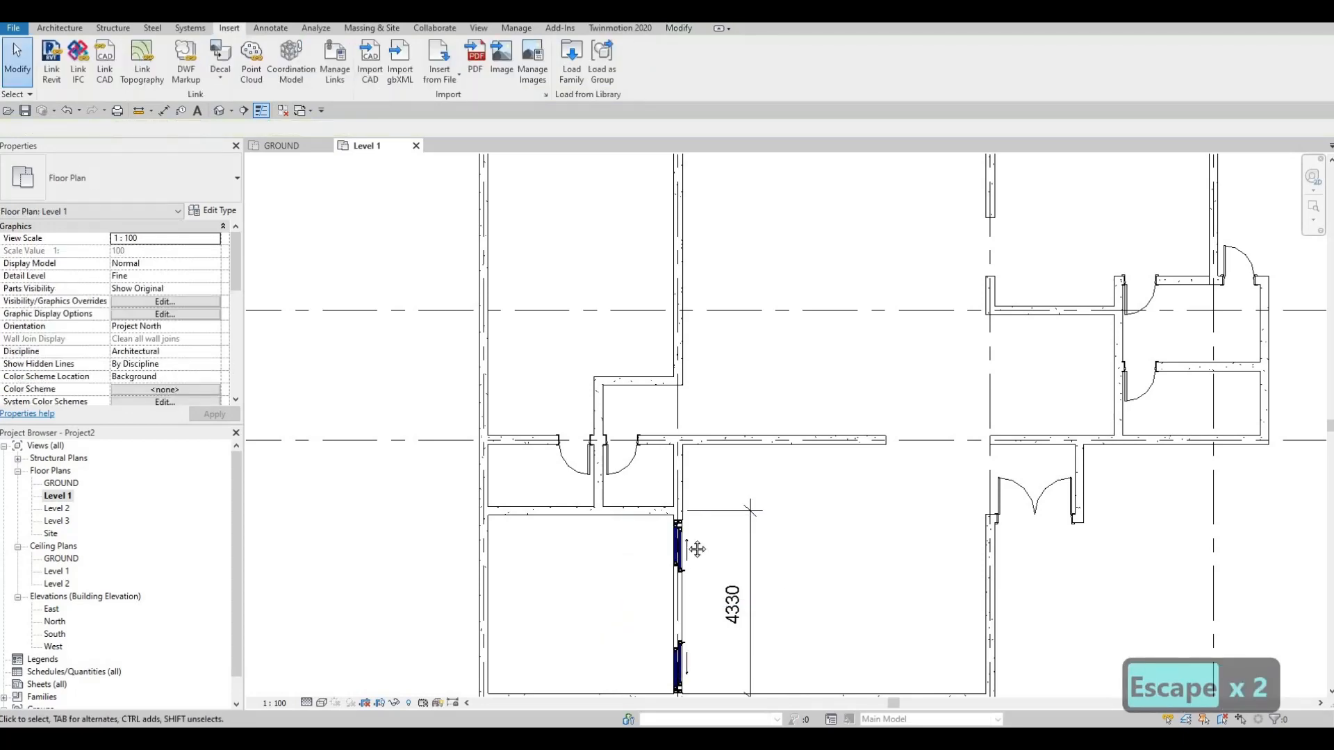
key(Escape)
scroll(664, 625, up, 3)
key(Escape)
click(685, 499)
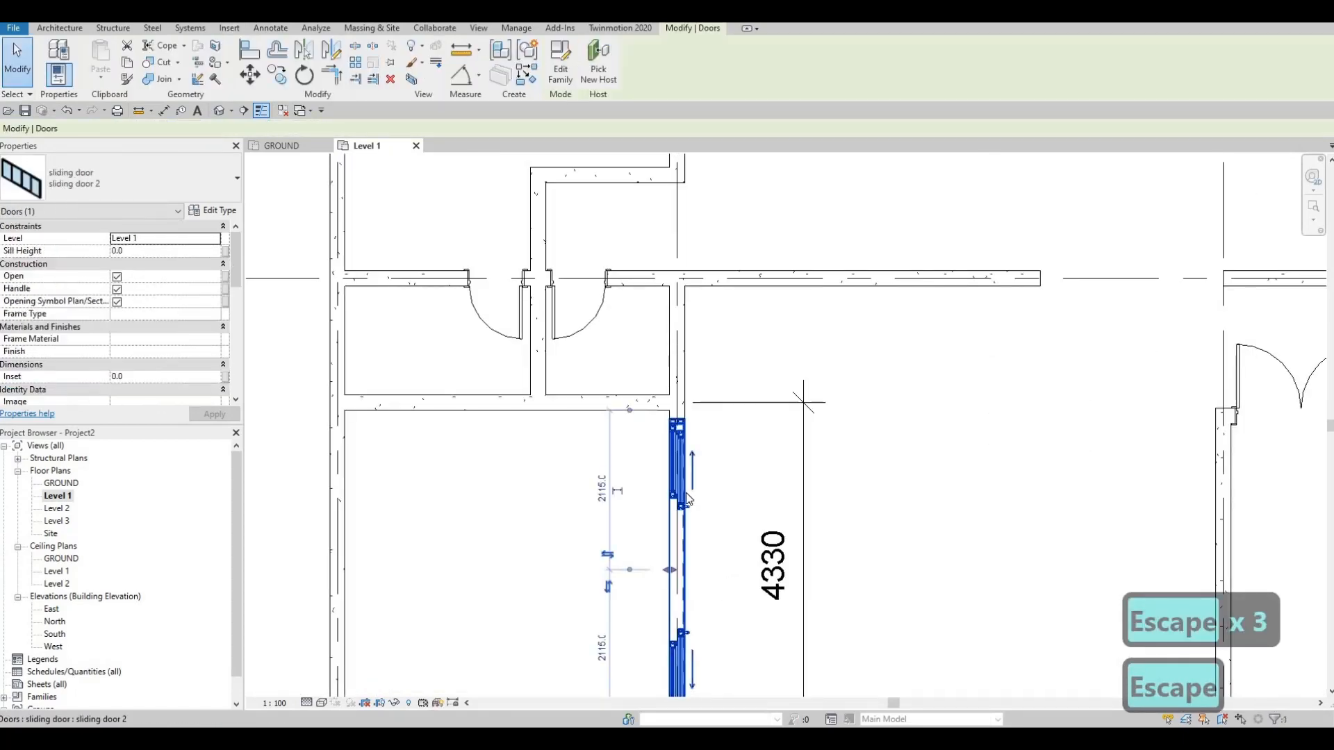
scroll(781, 436, down, 2)
key(Escape)
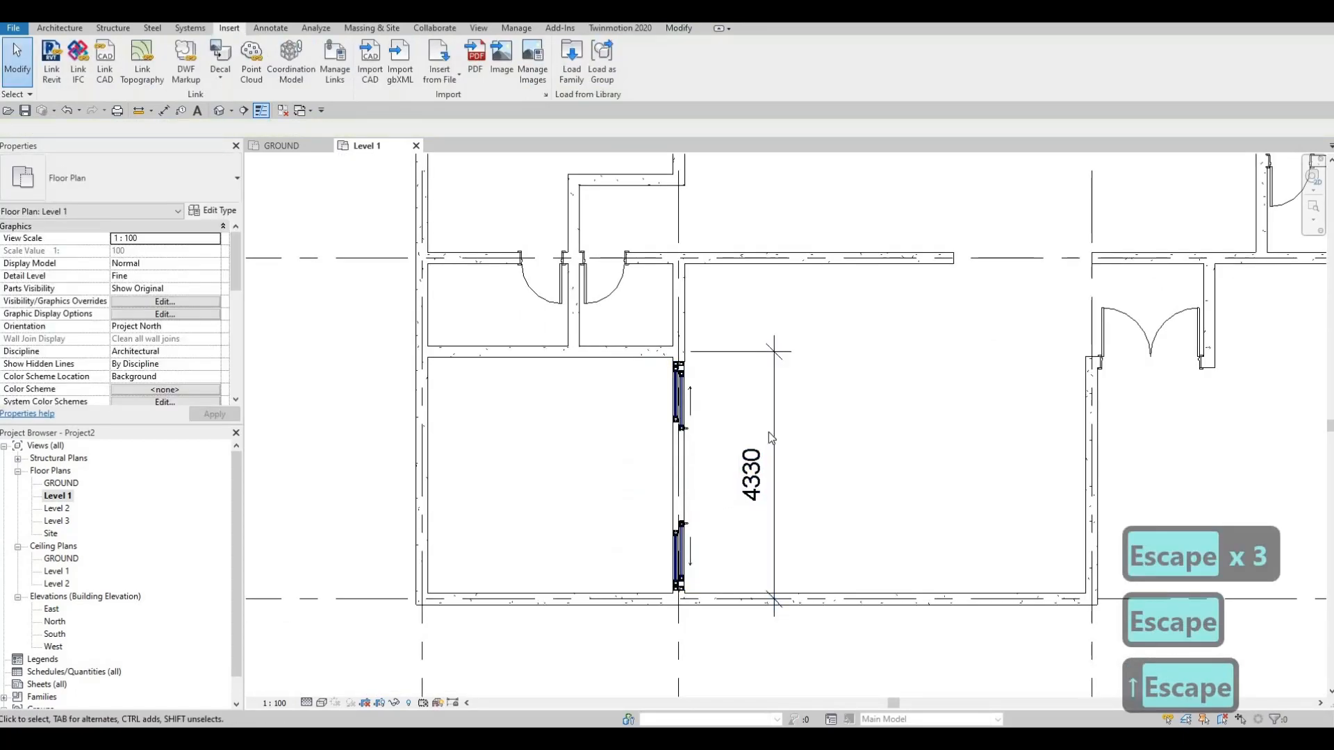
- Delete the vertical dimension beside the new sliding door on grid 2
key(Escape)
key(Escape)
click(773, 428)
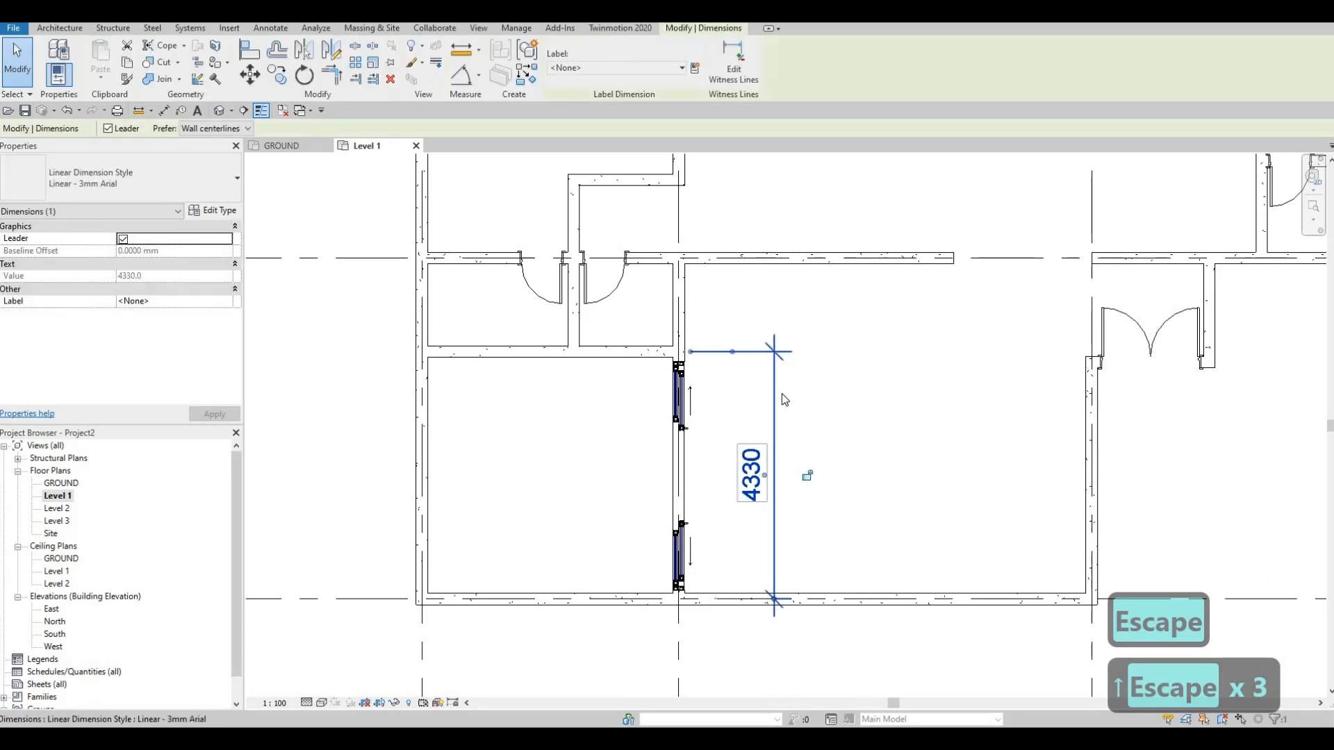
key(Delete)
scroll(750, 268, down, 3)
scroll(741, 267, up, 3)
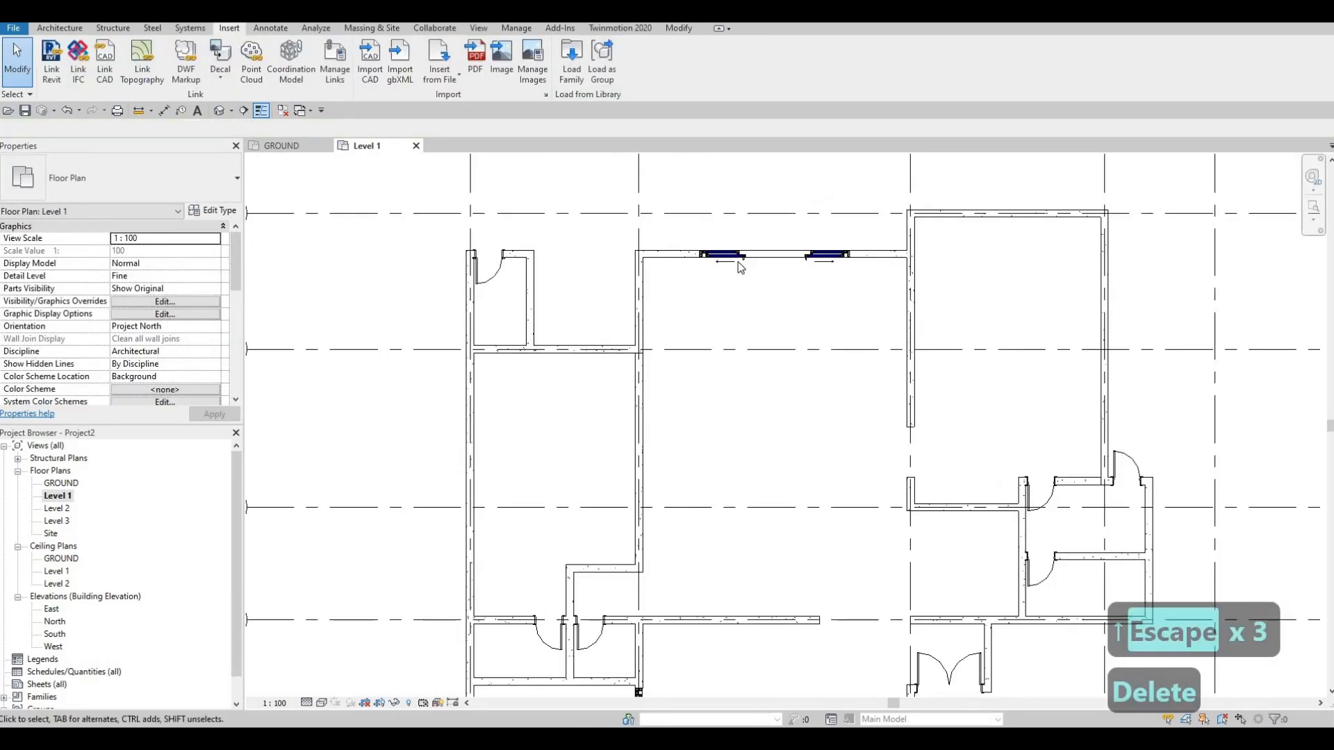
- Change the sliding door in the wall near grid A to the original sliding door type
click(739, 264)
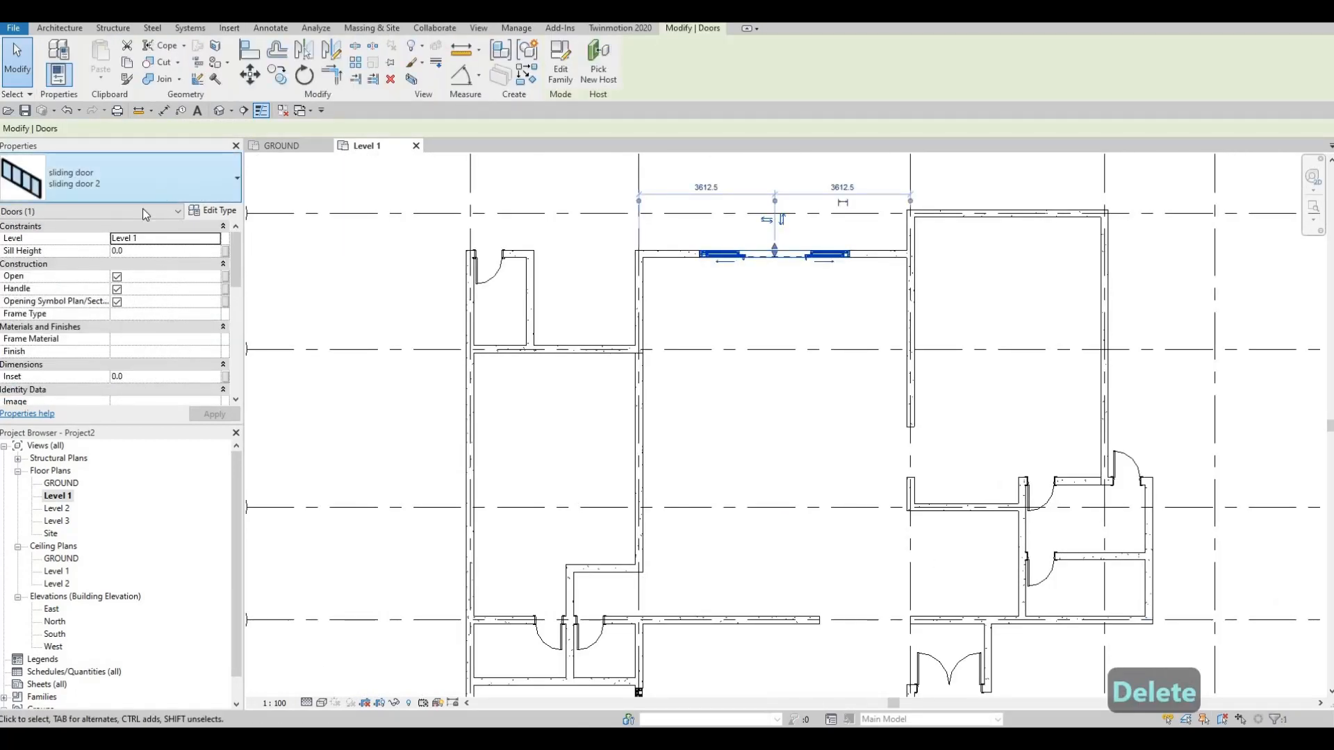
click(143, 186)
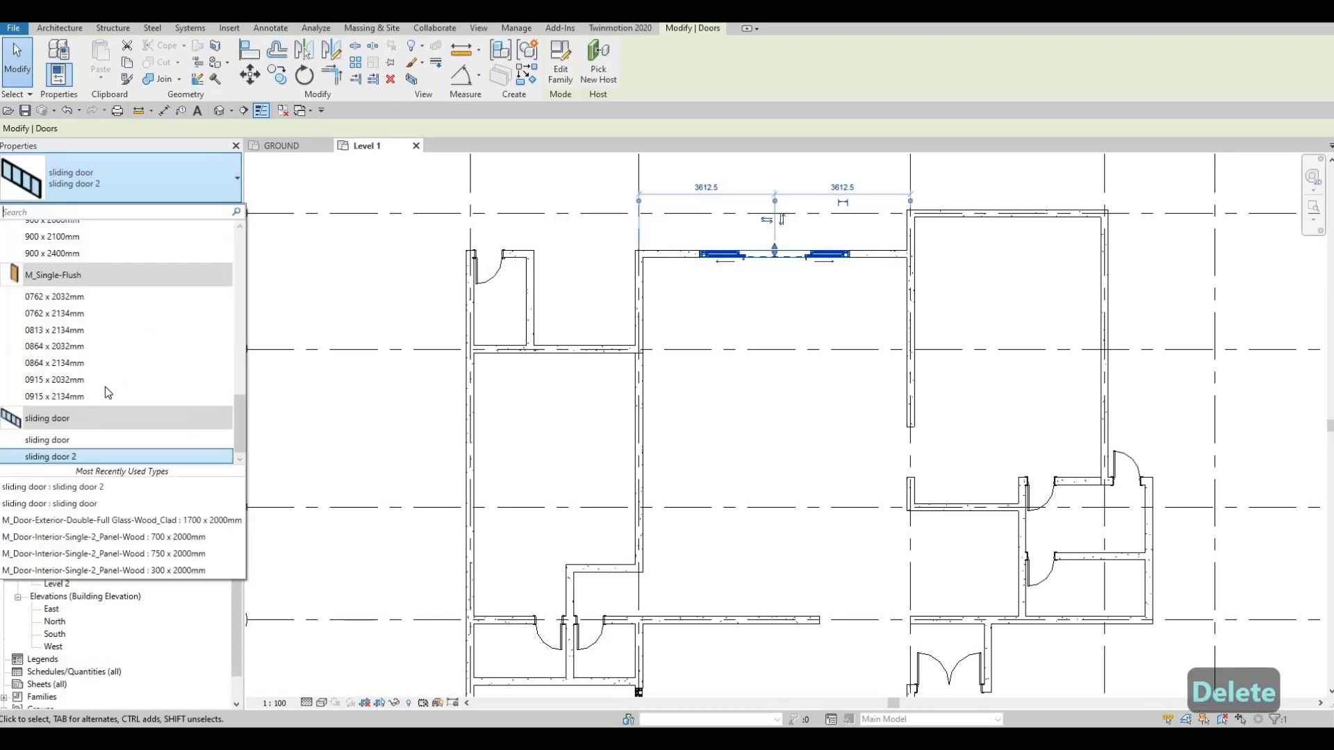
click(263, 247)
- Set the original sliding door type's top, left and right gaps to 0
click(224, 211)
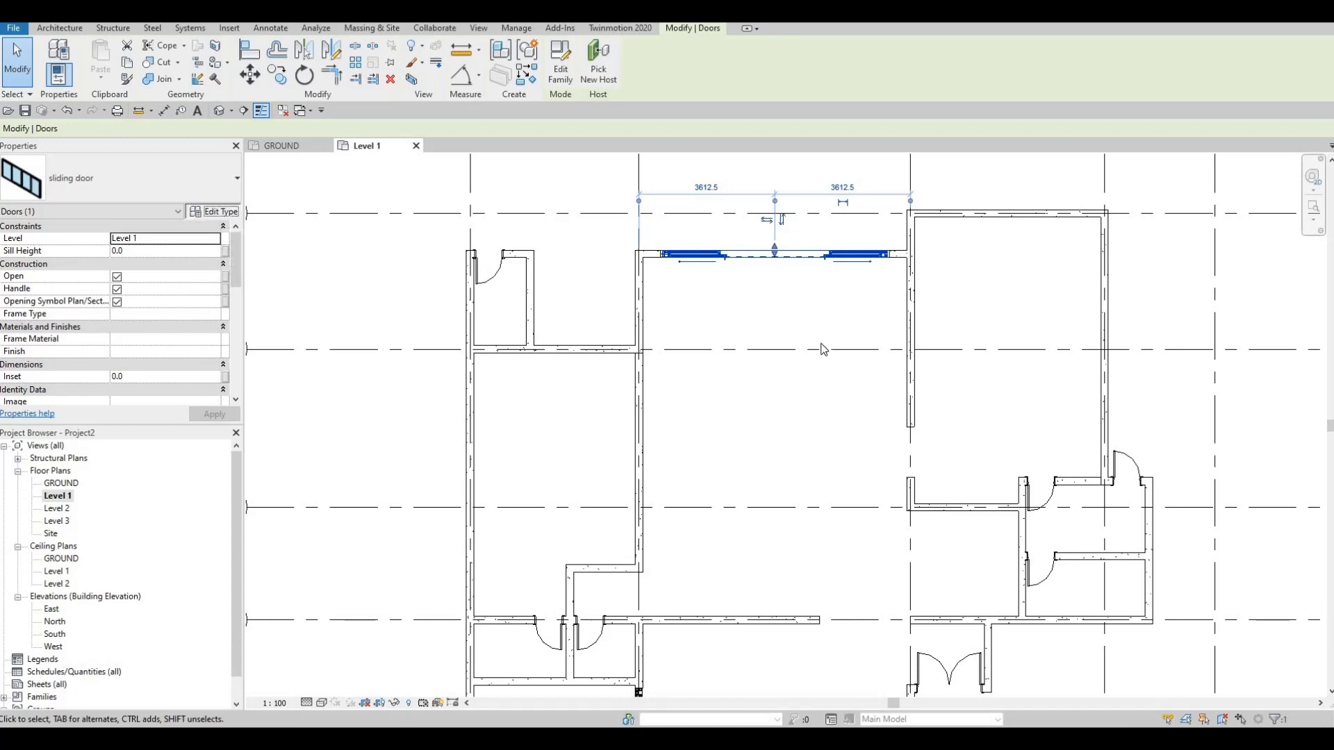
click(948, 404)
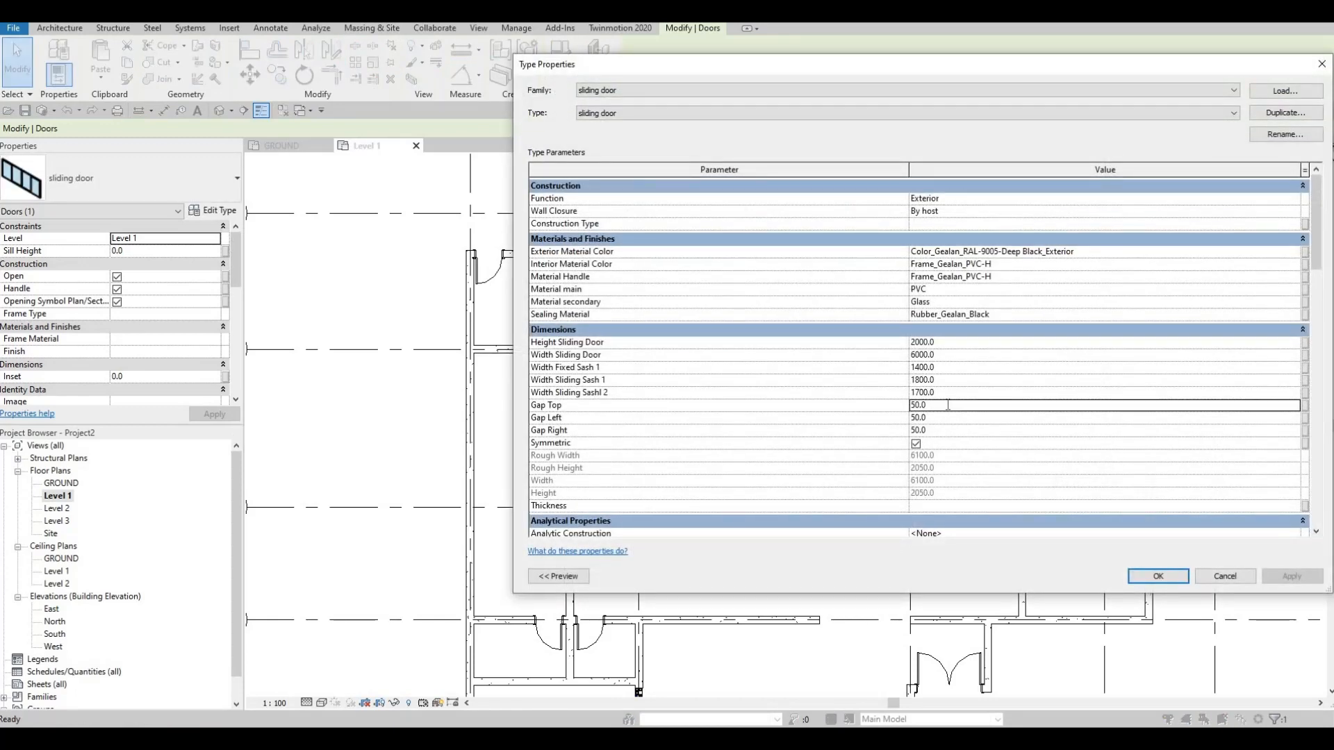
text(0)
click(932, 417)
text(0)
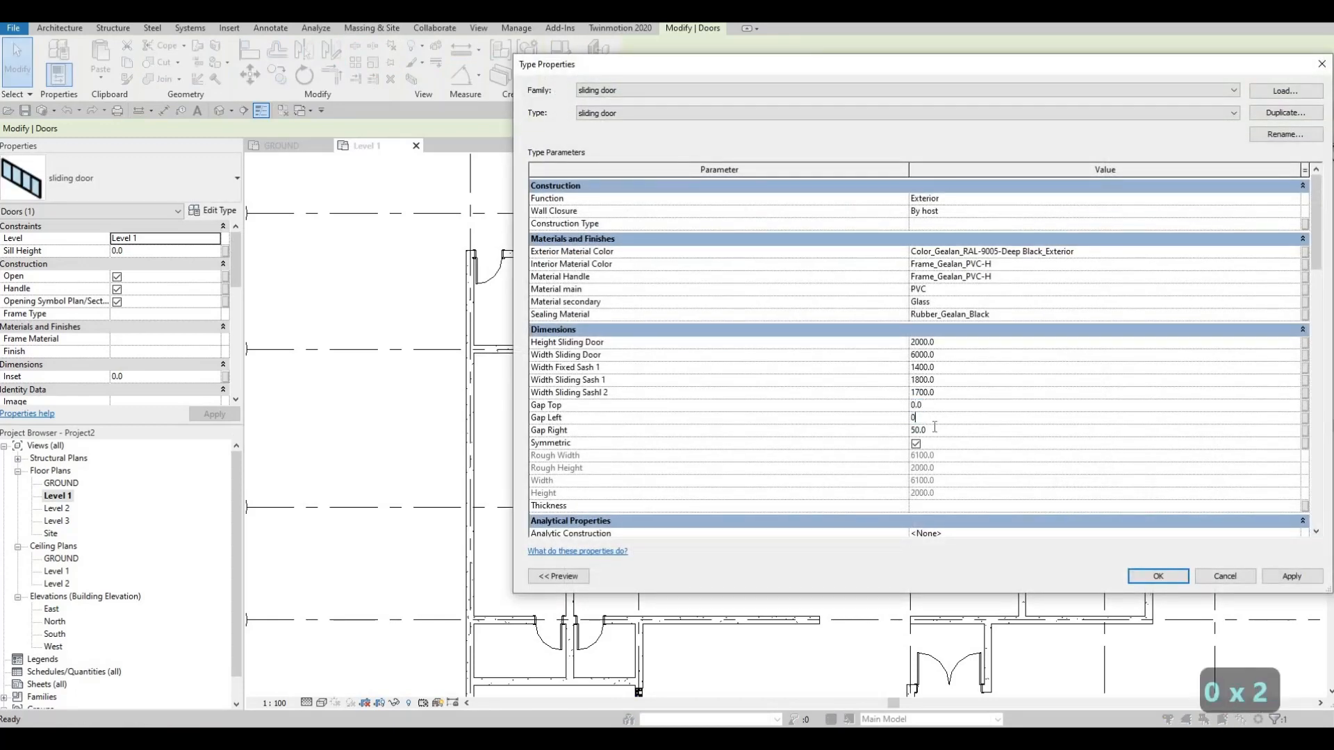
click(931, 430)
text(0)
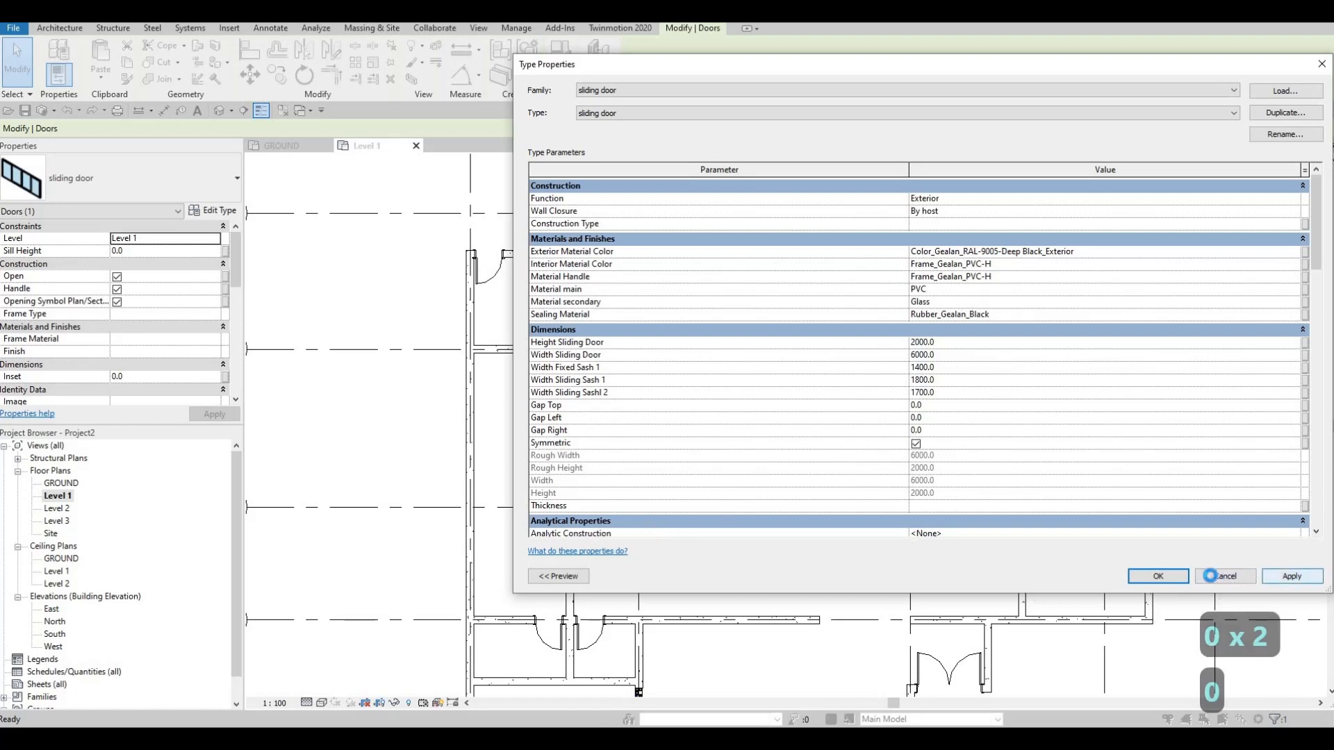
click(1185, 581)
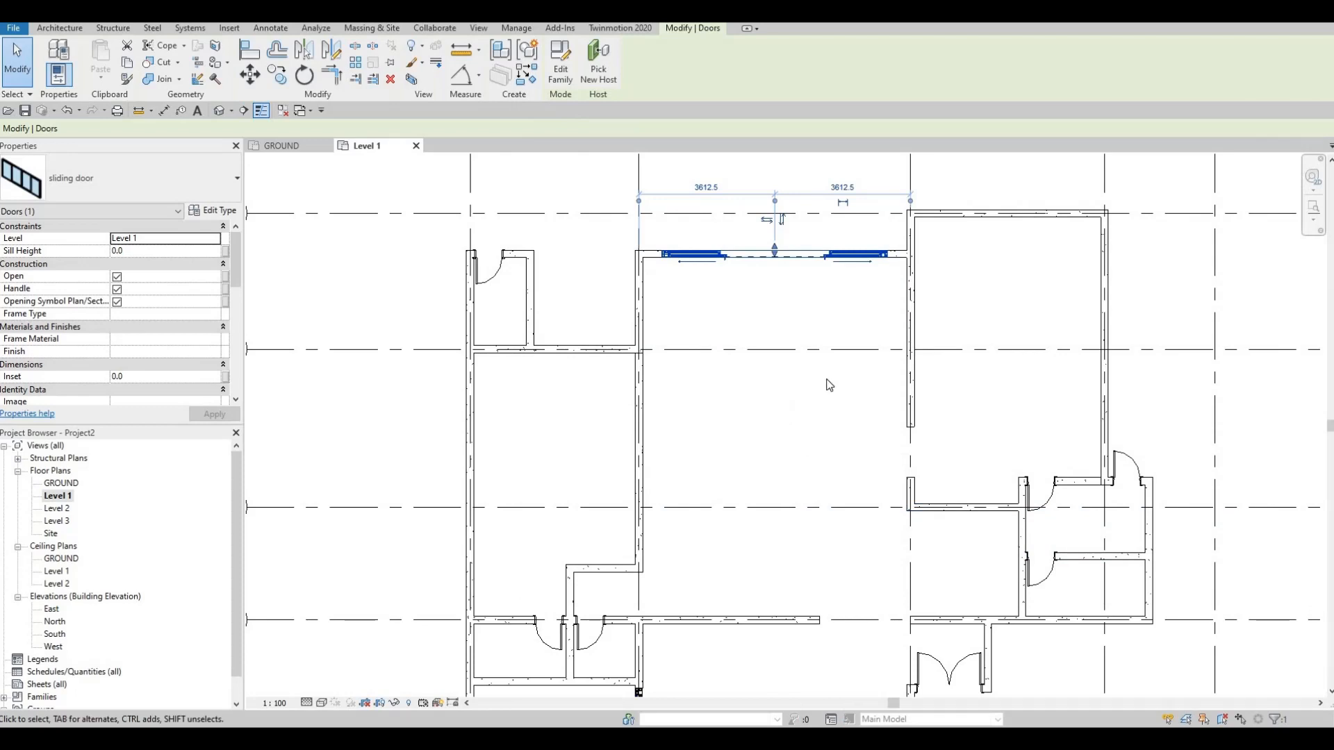
- Examine the Level 1 plan from grid A to grid E to review the placed doors and remaining openings
scroll(868, 393, down, 1)
middle_drag(868, 394, 837, 422)
middle_drag(932, 378, 935, 399)
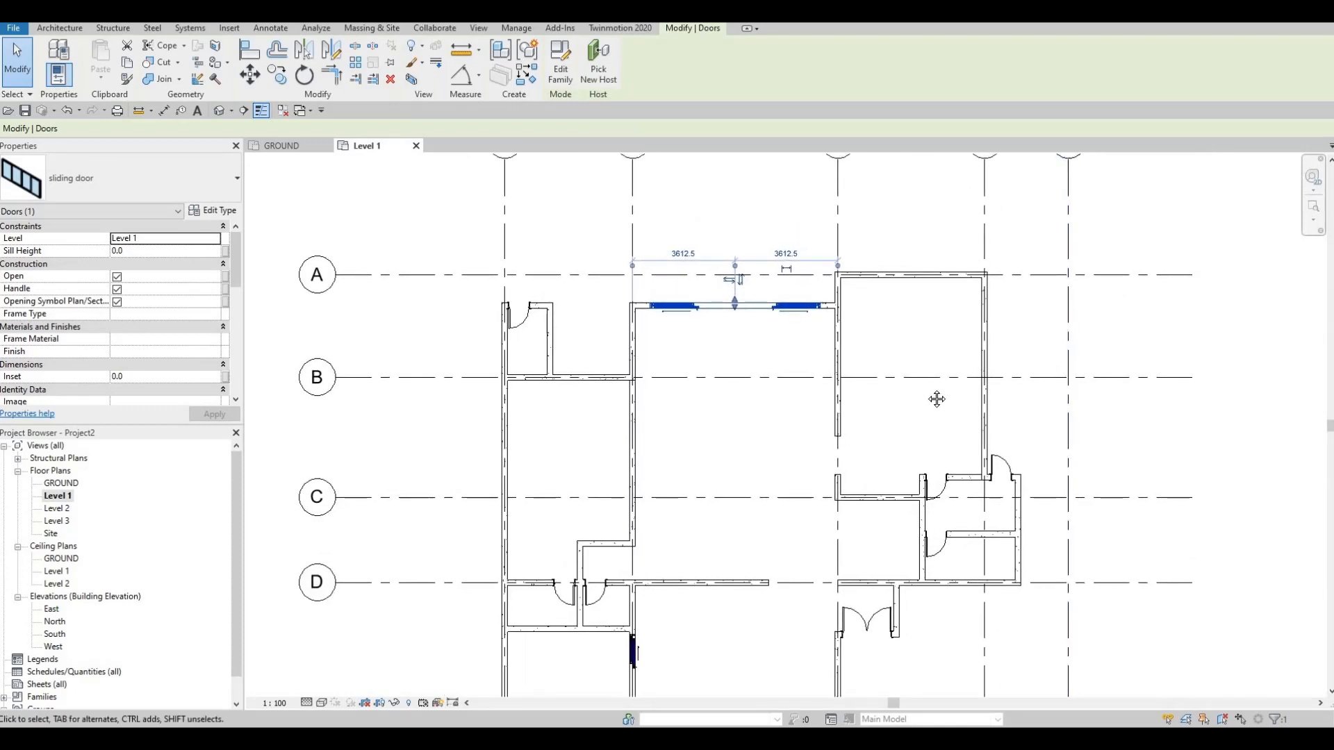
middle_drag(806, 387, 815, 429)
key(Escape)
key(Escape)
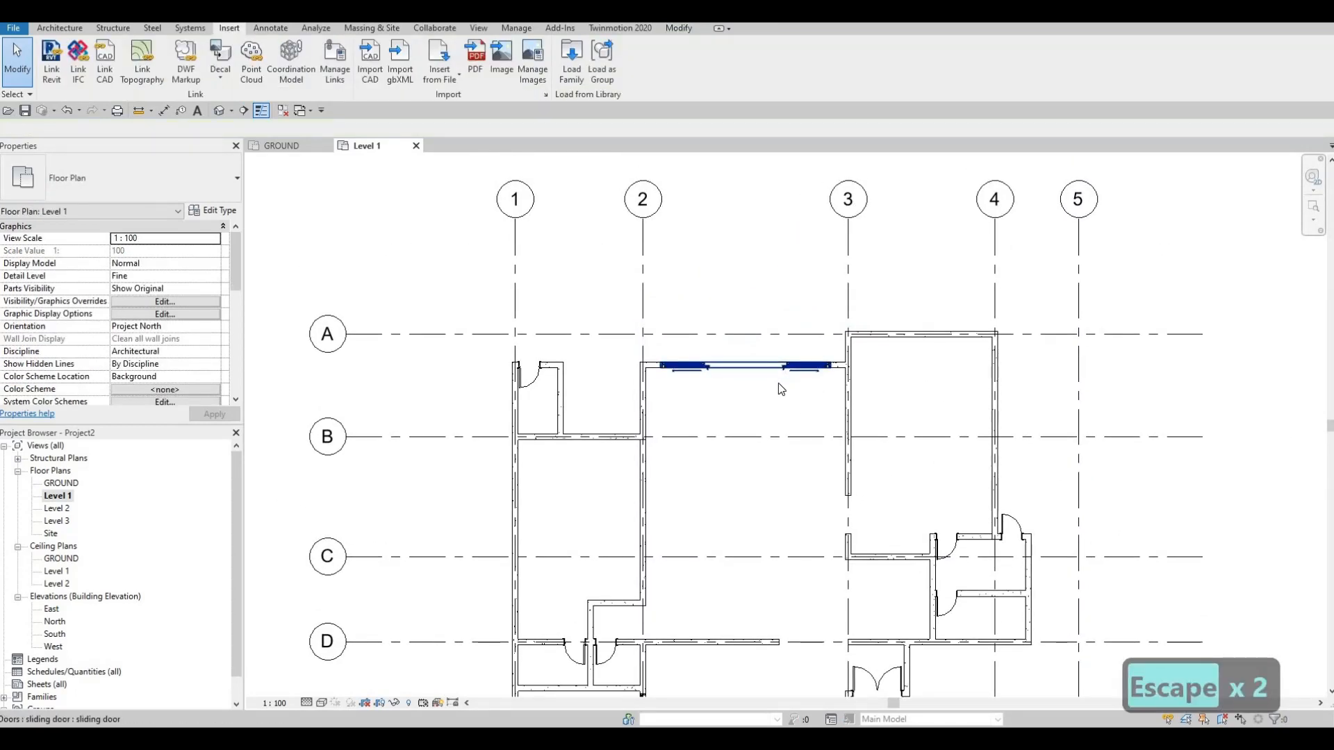
middle_drag(764, 323, 770, 289)
scroll(959, 292, down, 1)
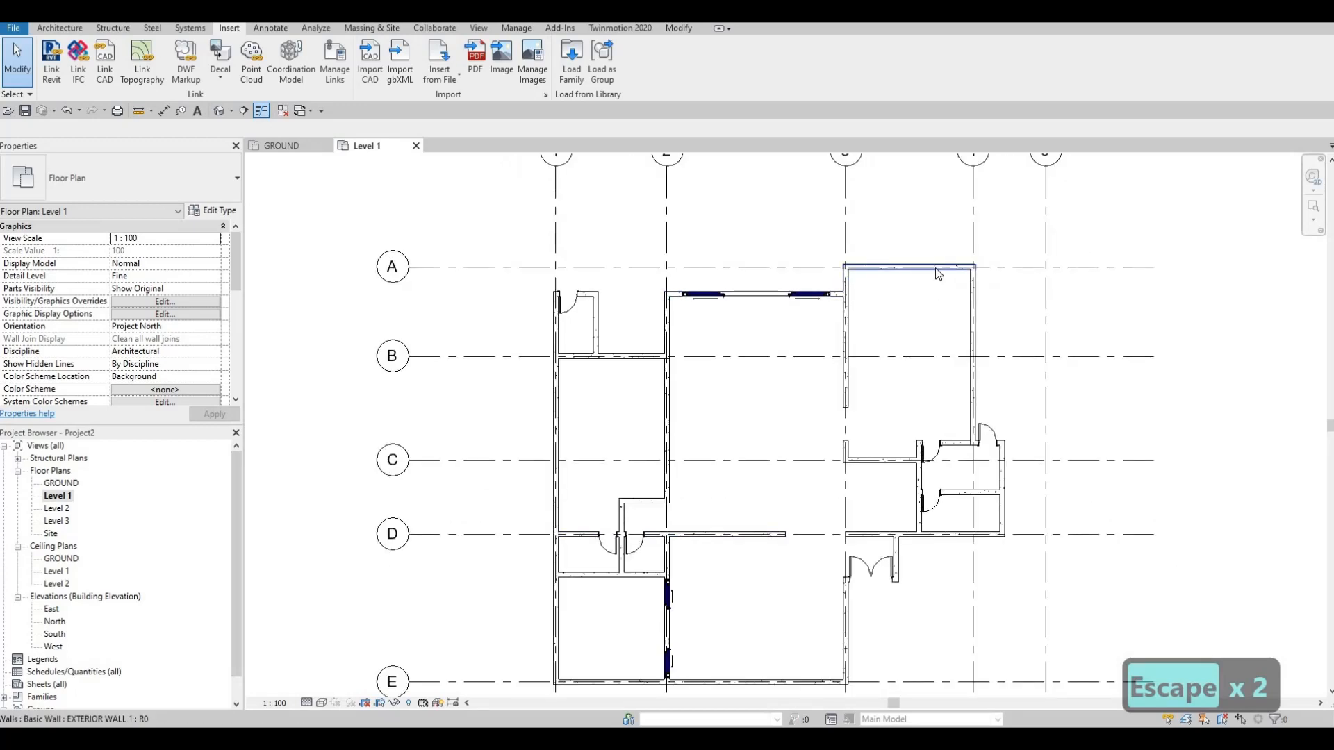
scroll(868, 382, up, 1)
scroll(858, 378, down, 2)
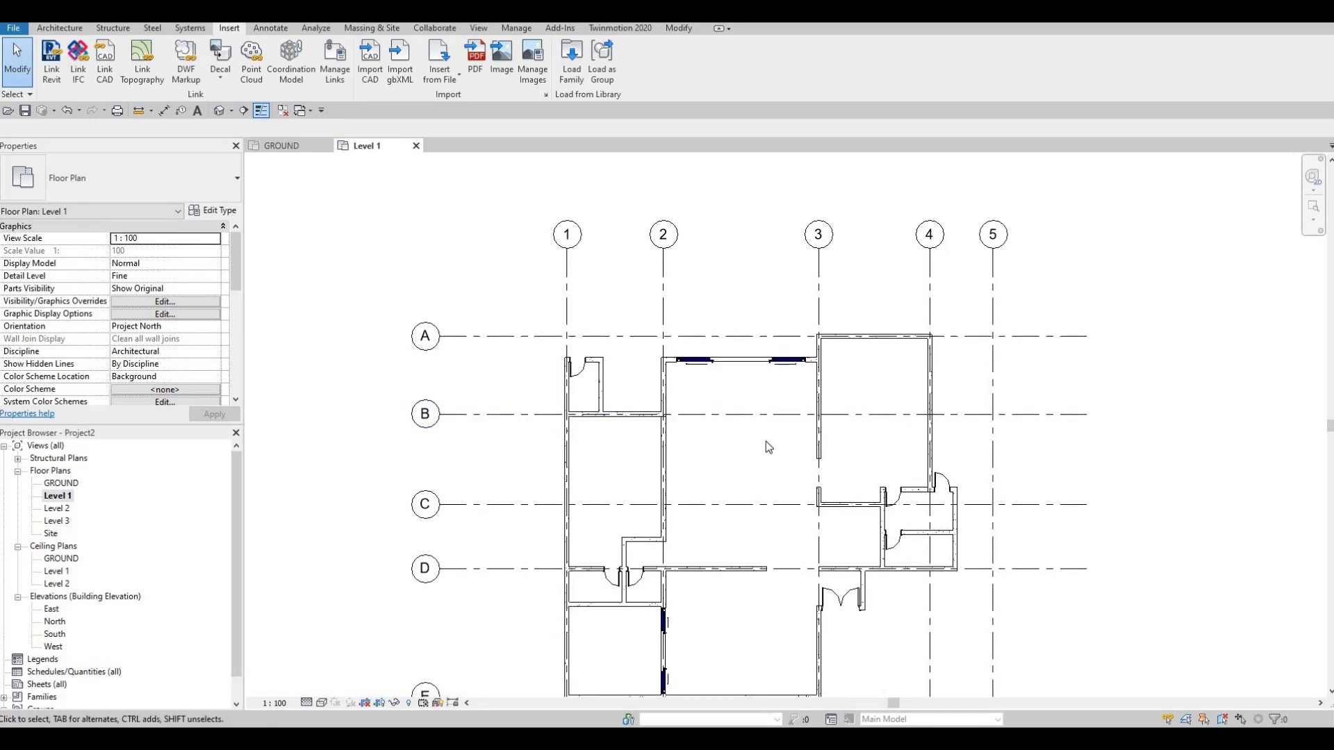
middle_drag(768, 447, 768, 351)
middle_drag(709, 448, 737, 354)
scroll(736, 355, down, 1)
scroll(703, 408, up, 1)
middle_drag(702, 407, 683, 444)
scroll(682, 444, down, 2)
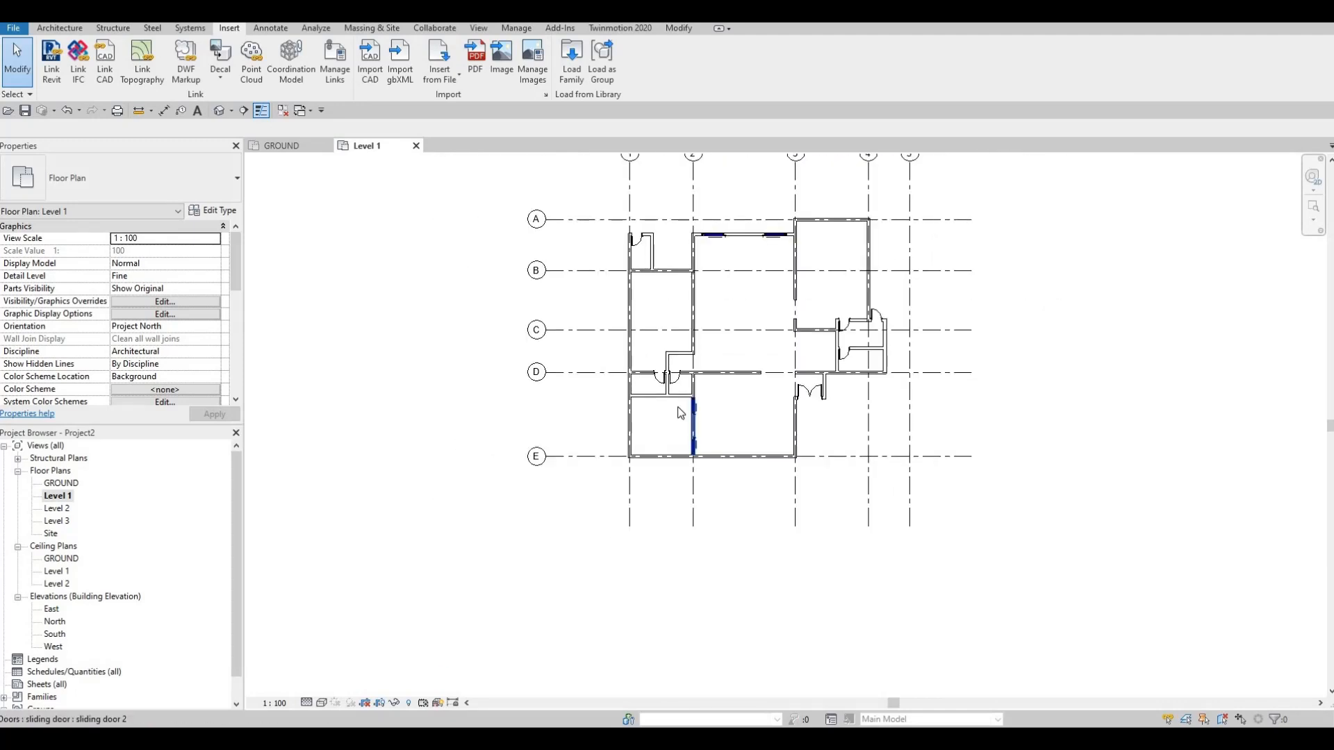
scroll(731, 389, up, 1)
middle_drag(731, 389, 754, 381)
scroll(719, 378, up, 3)
scroll(678, 435, down, 1)
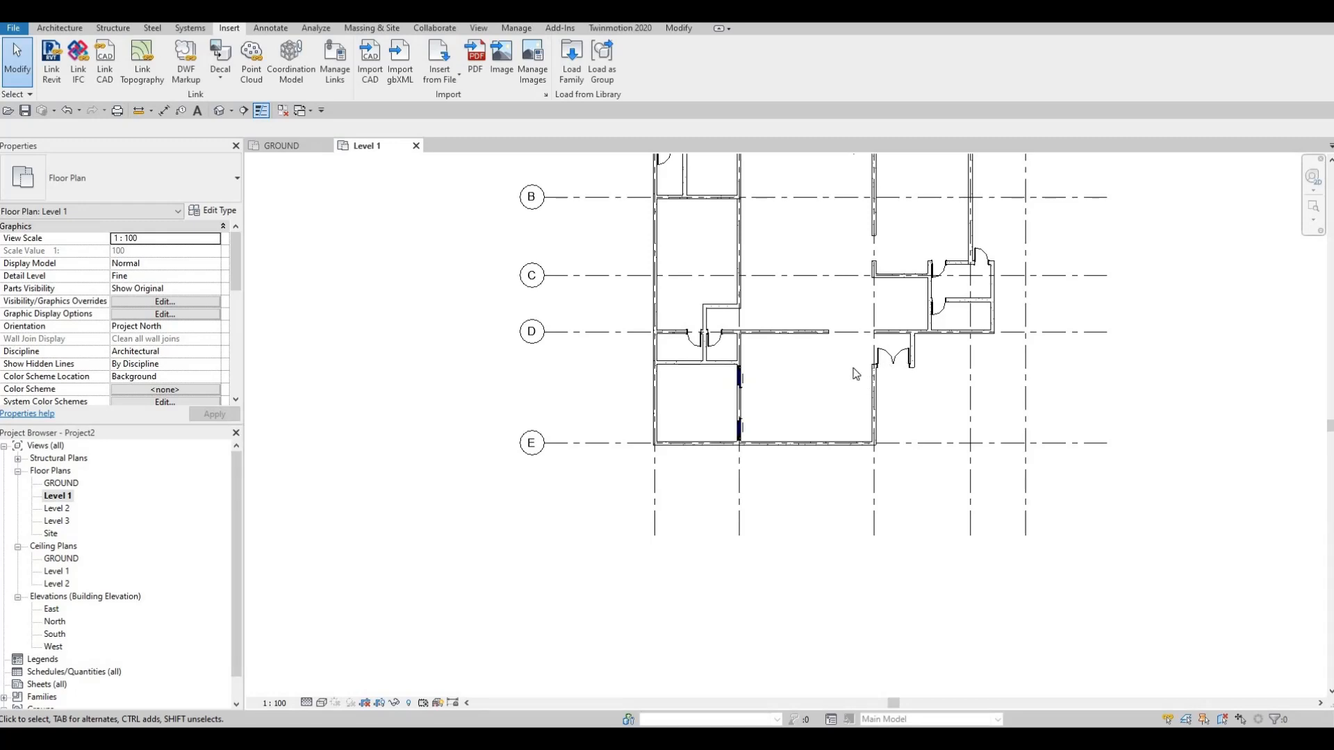
- Place a matching sliding door 2 in the exterior wall on grid A between grids 3 and 4
middle_drag(812, 363, 770, 443)
middle_drag(789, 320, 771, 352)
middle_drag(717, 412, 694, 454)
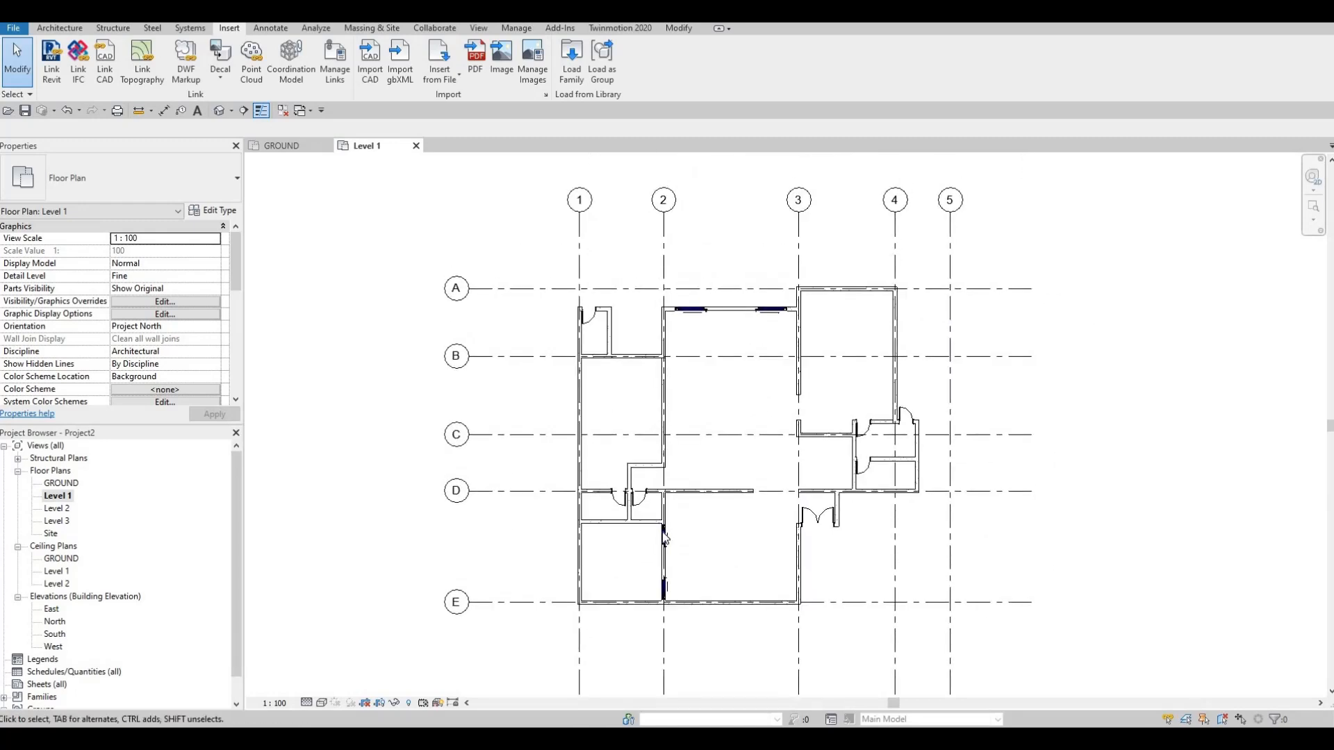
key(Escape)
click(663, 538)
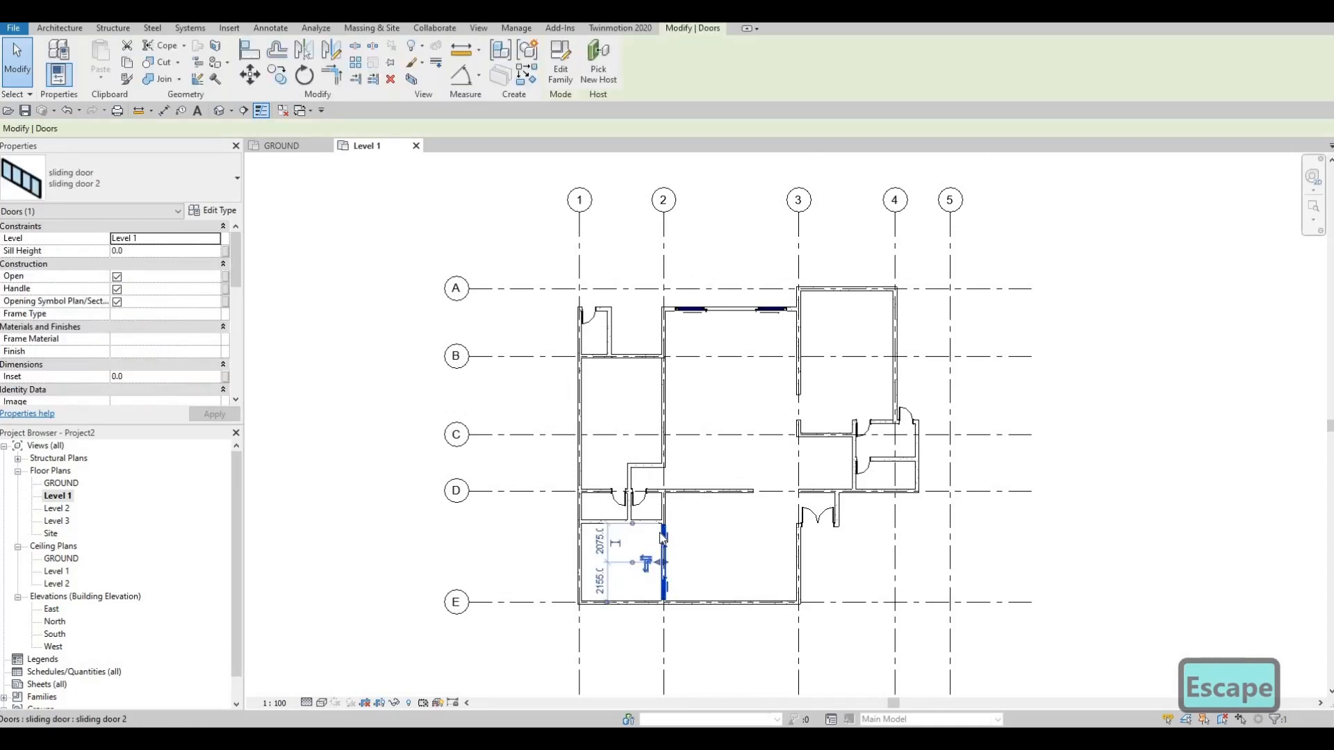
key(c)
key(s)
scroll(833, 301, up, 2)
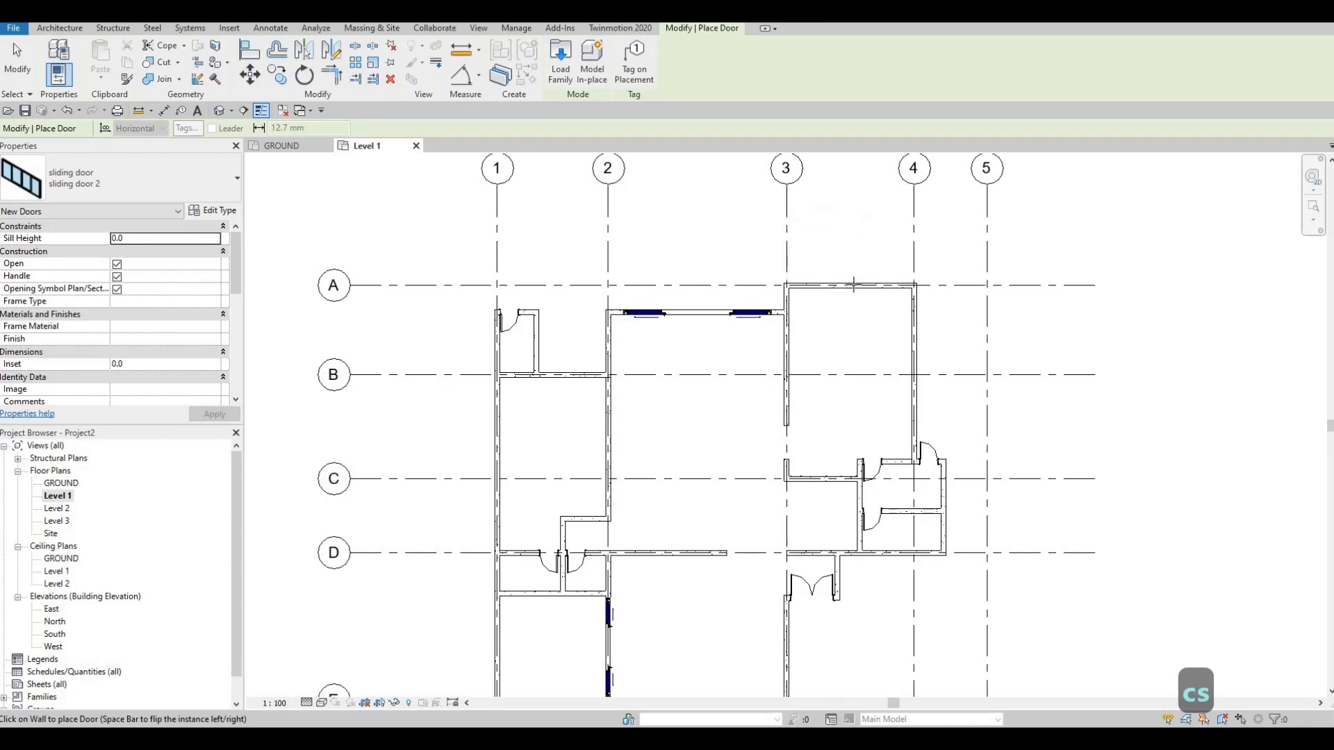
click(815, 285)
click(884, 286)
key(Escape)
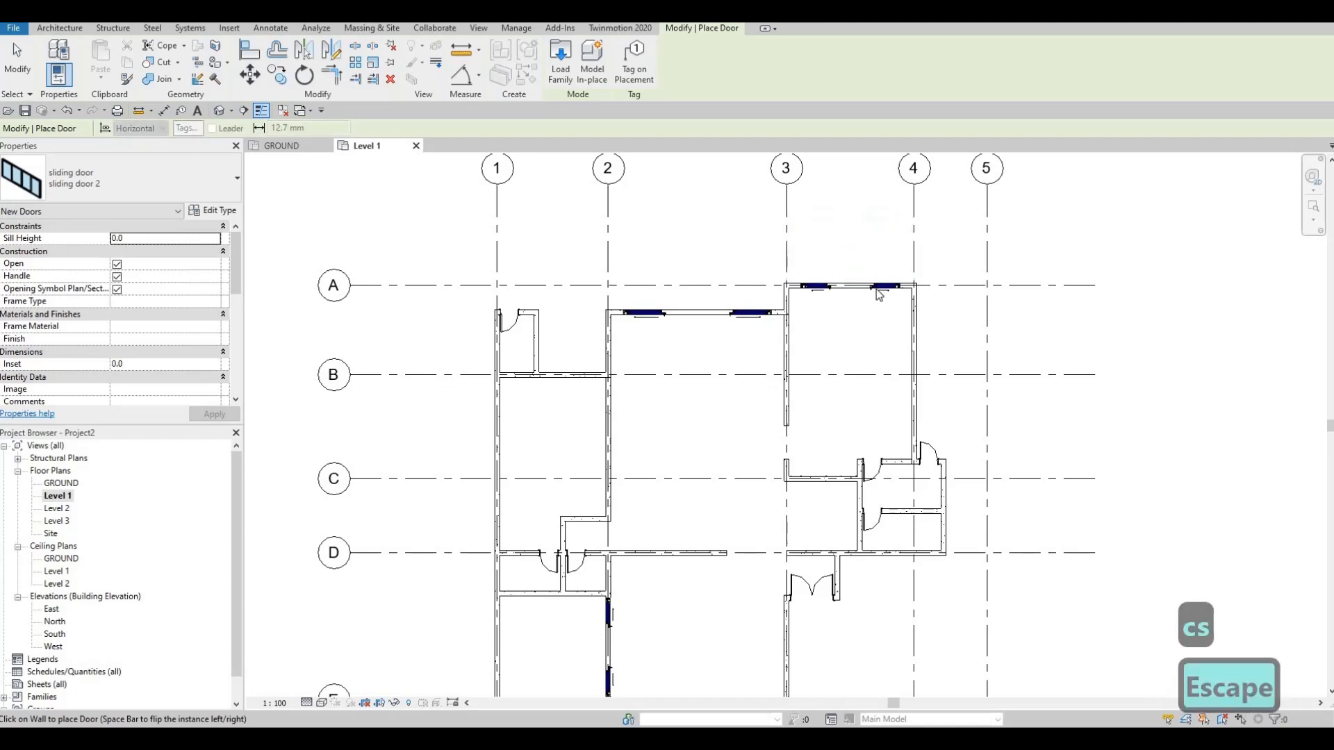
key(Escape)
key(Escape)
- Duplicate the type of the sliding door on grid A as "sliding door 3" and assign it to that door
scroll(888, 276, up, 2)
click(832, 300)
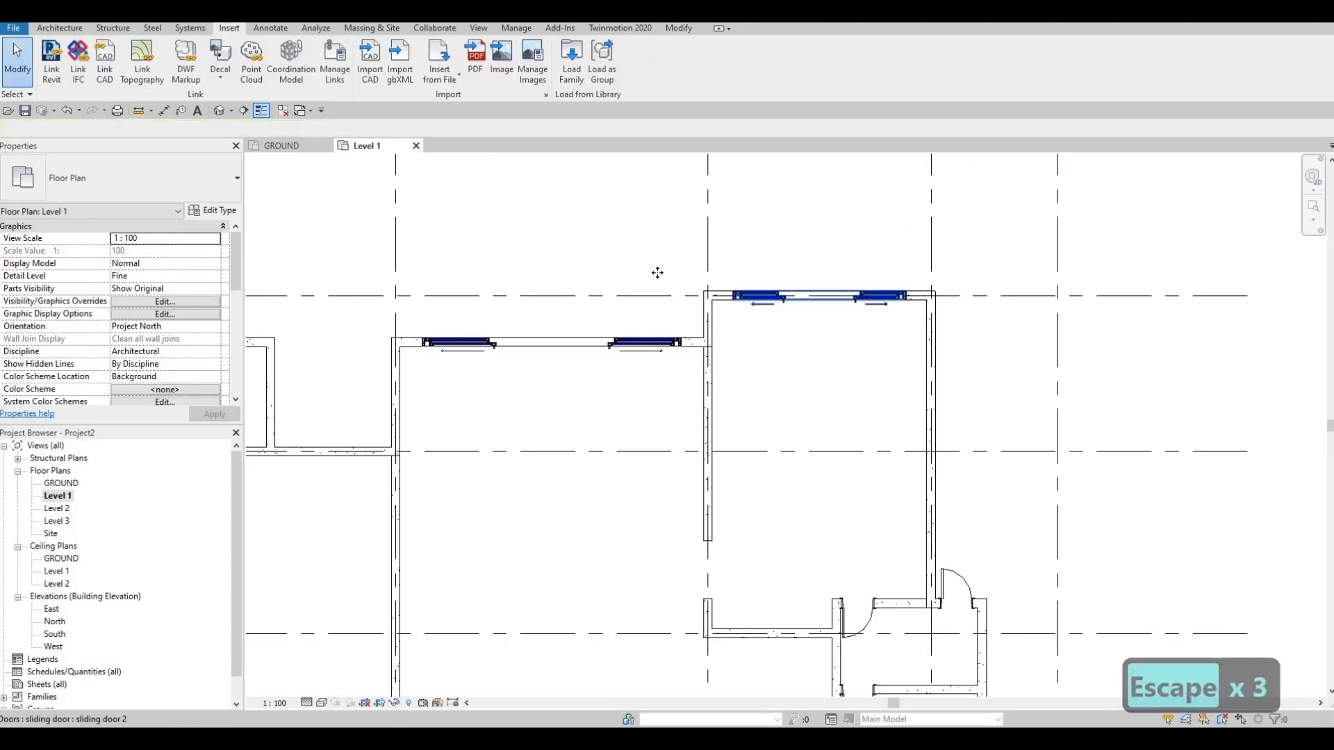
click(209, 211)
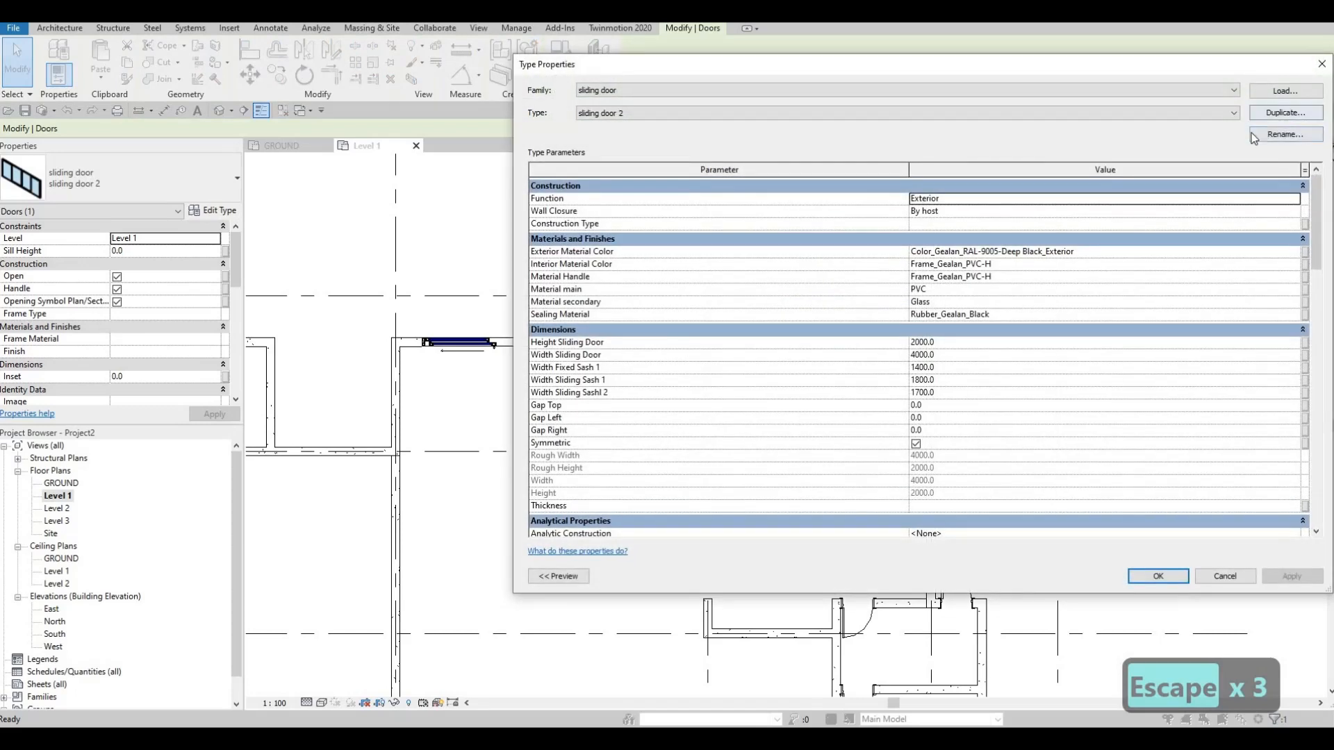
click(1283, 112)
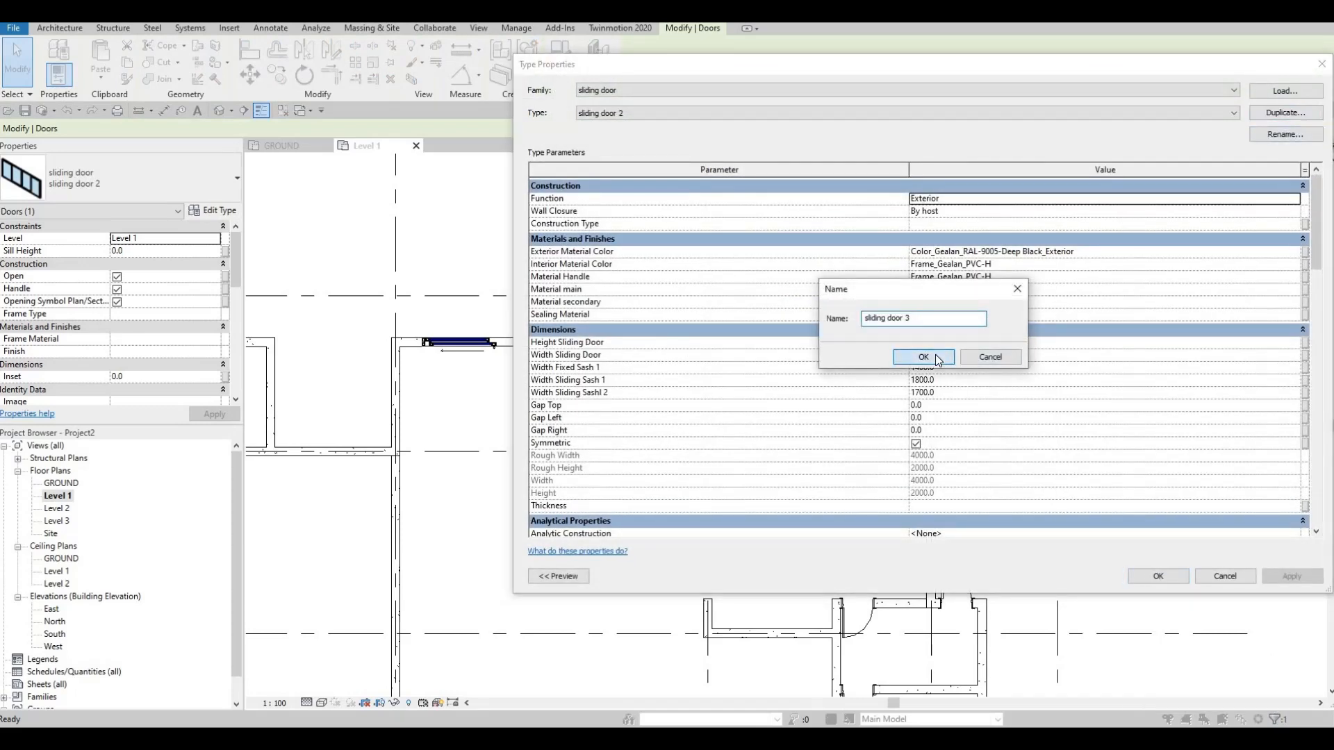
click(923, 357)
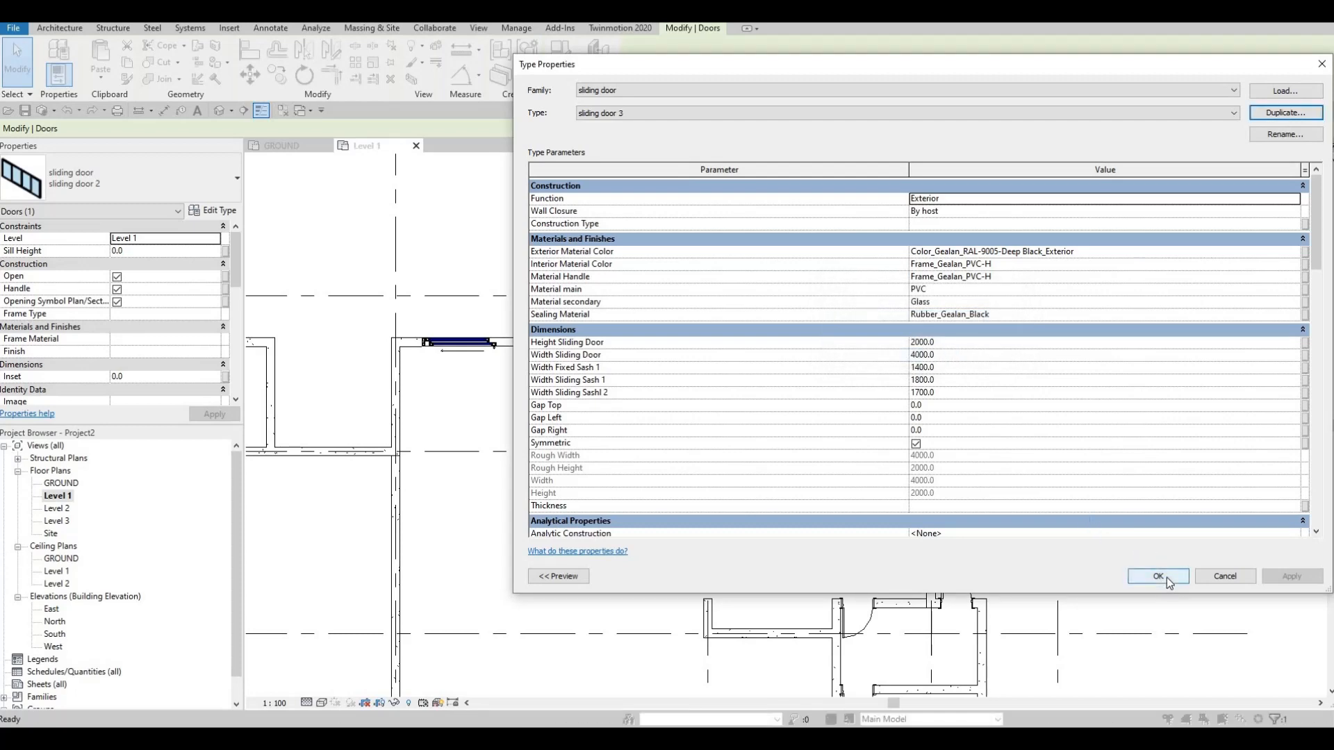
click(1157, 576)
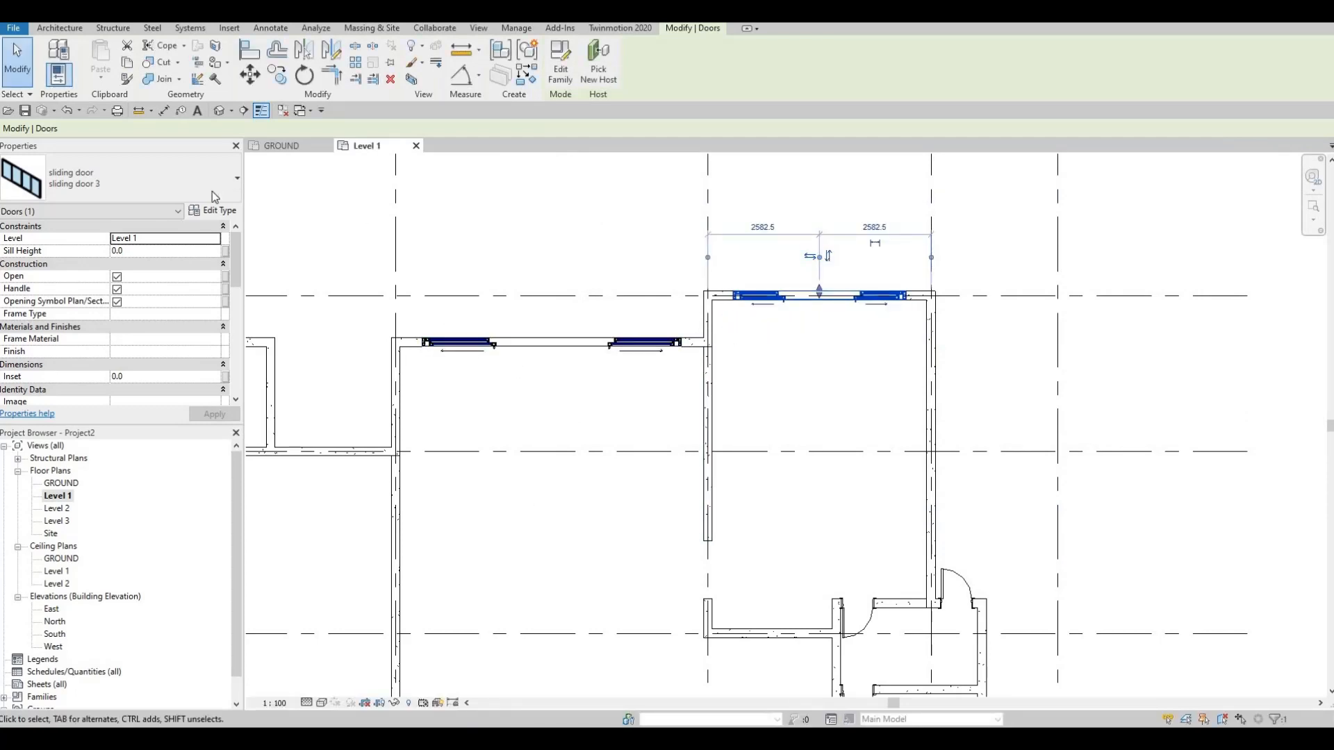
- Set the sliding door 3 type's sliding door width to 2500
click(224, 212)
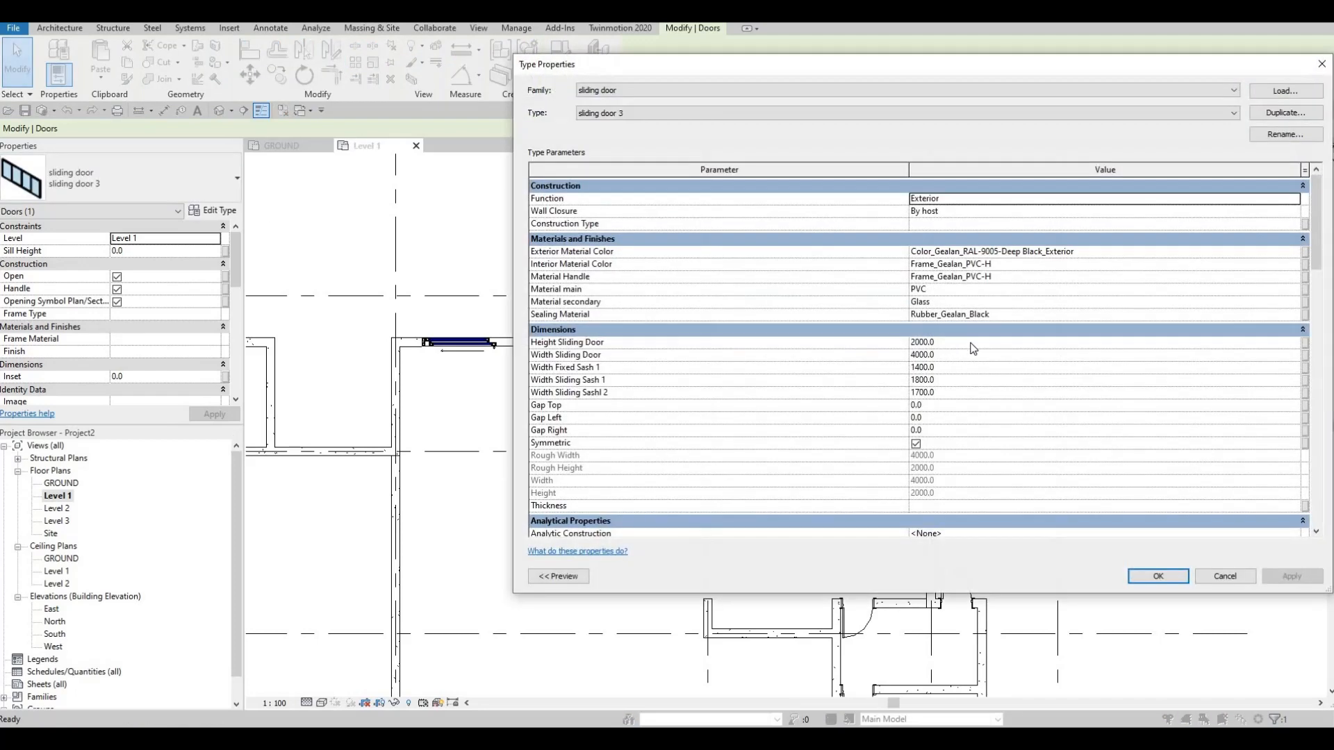
click(962, 354)
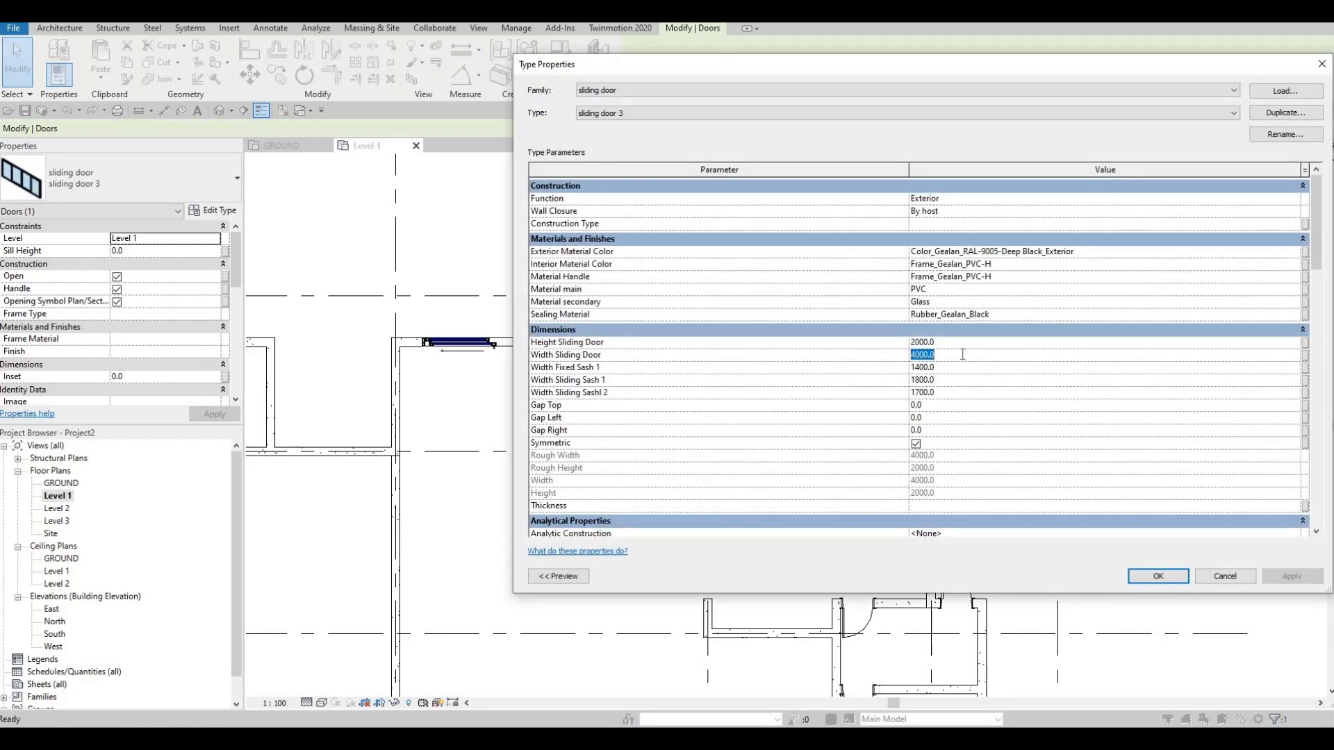
text(2500)
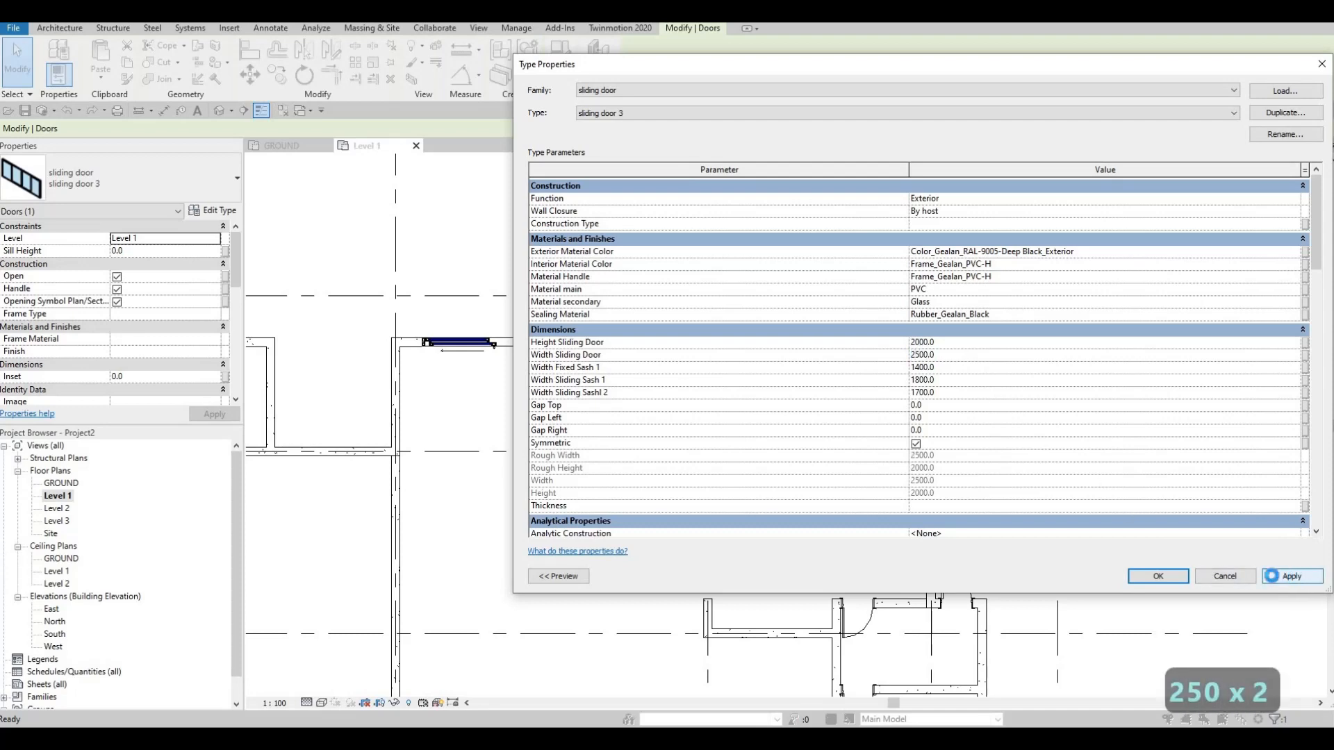
click(1164, 578)
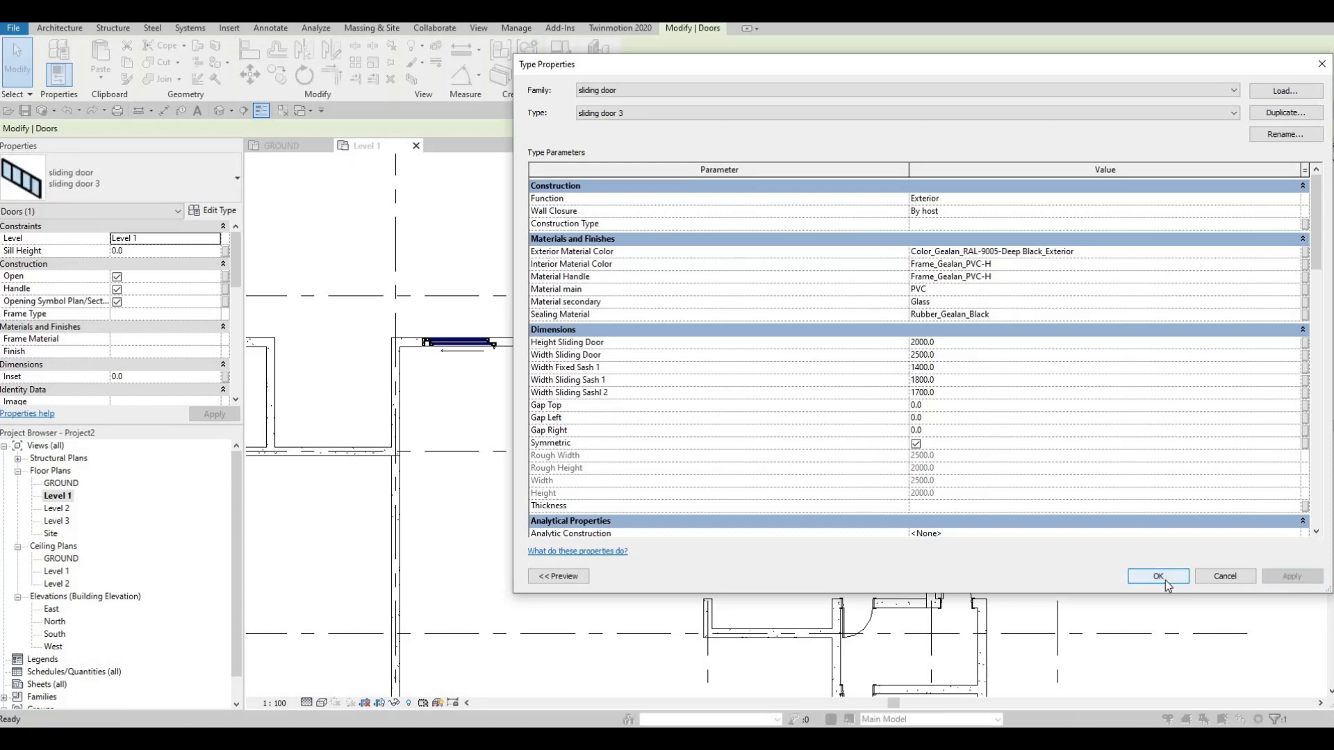
key(Escape)
key(Escape)
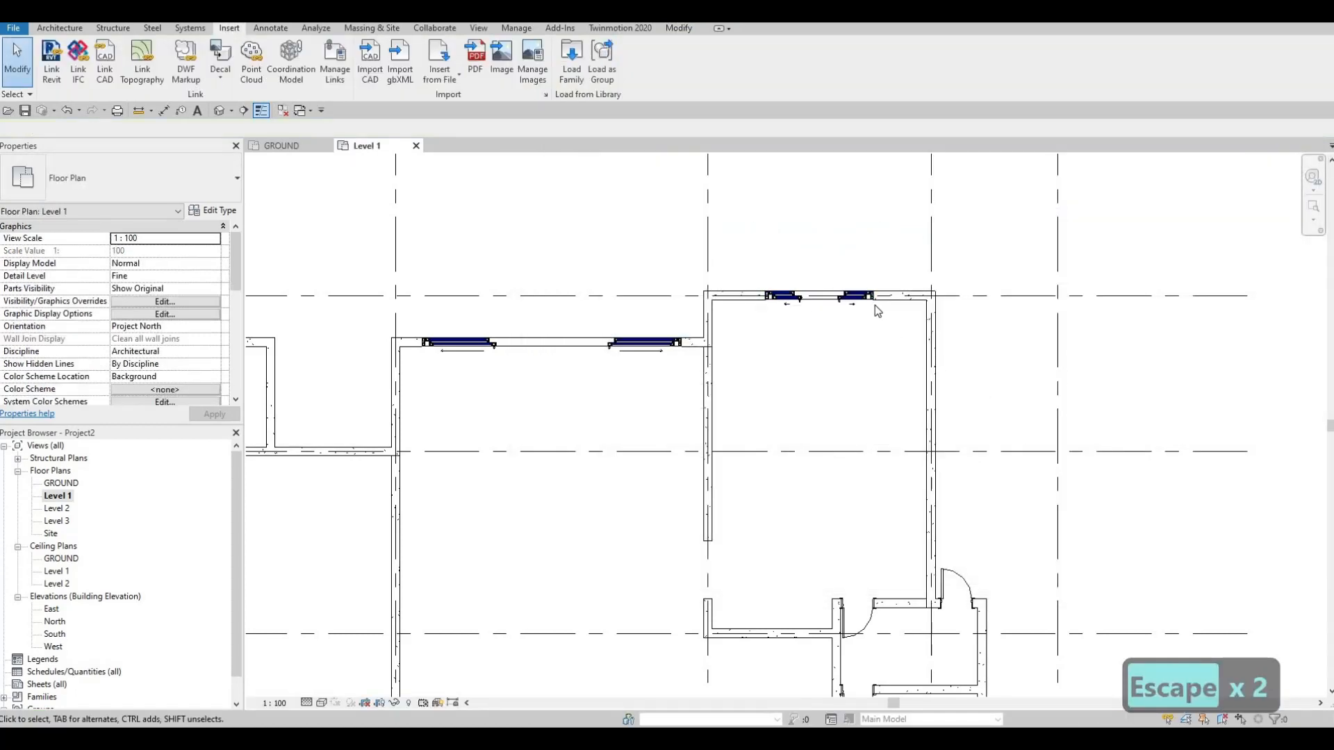
- Nudge the sliding door in the grid A wall along the wall until it sits close to grid 3
click(874, 305)
key(Right)
key(Right)
key(Right)
key(Right)
key(Right)
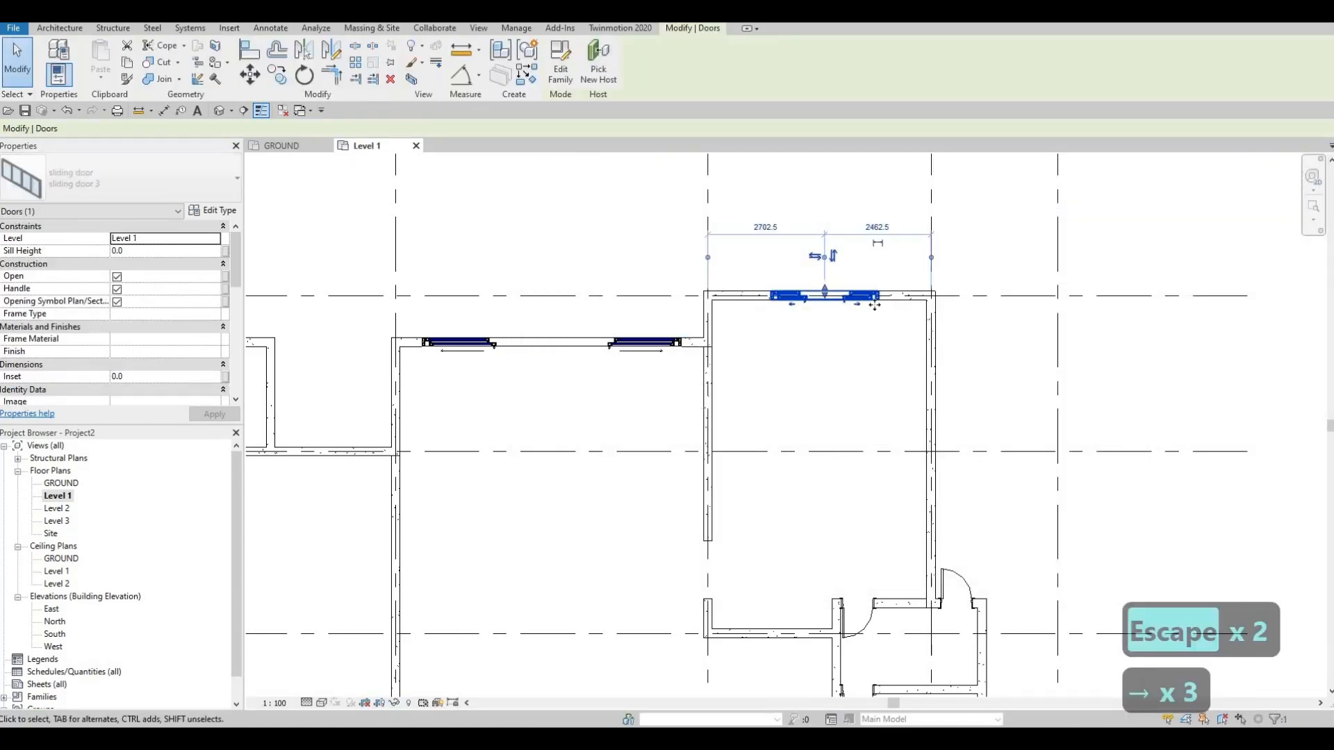
key(Left)
key(Left)
key(Left)
key(Left)
key(Left)
key(Left)
key(Left)
key(Left)
key(Left)
key(Left)
key(Left)
key(Left)
key(Left)
key(Left)
key(Left)
key(Left)
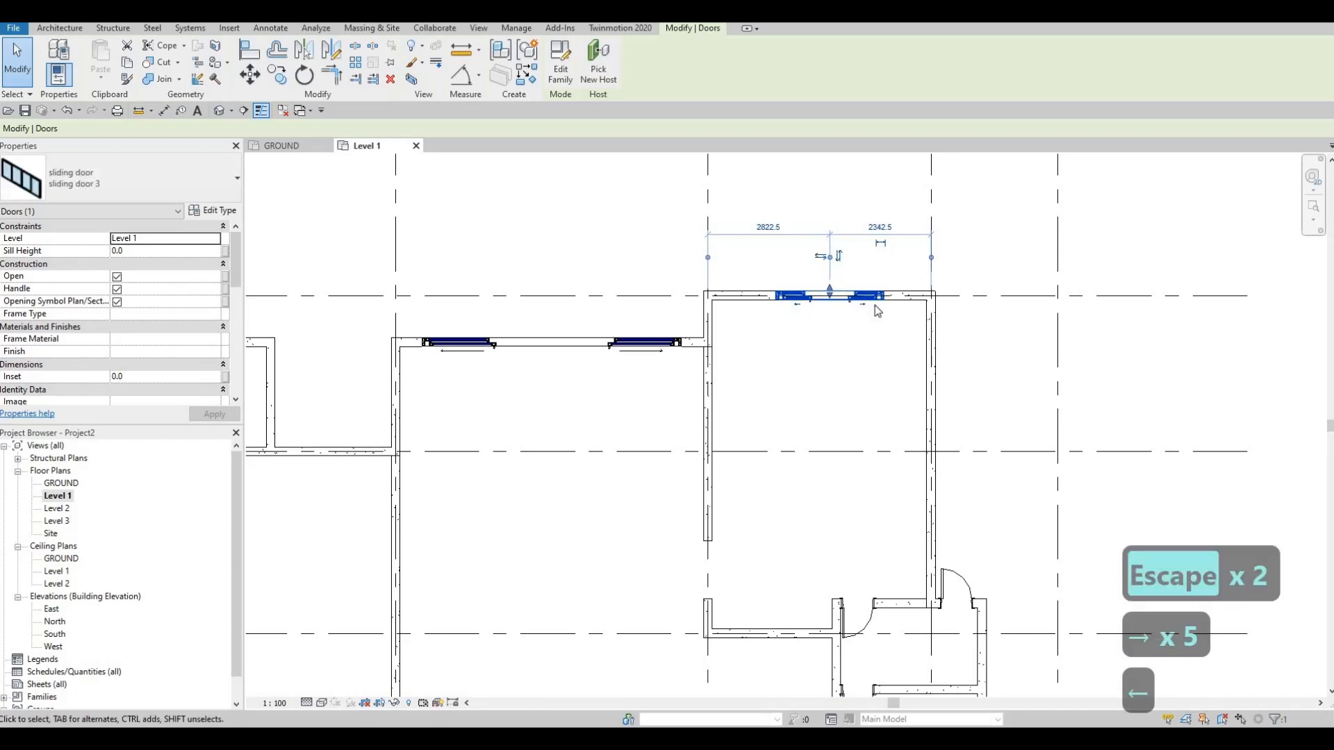
key(Left)
key(Left)
key(Left)
key(Left)
key(Left)
key(Left)
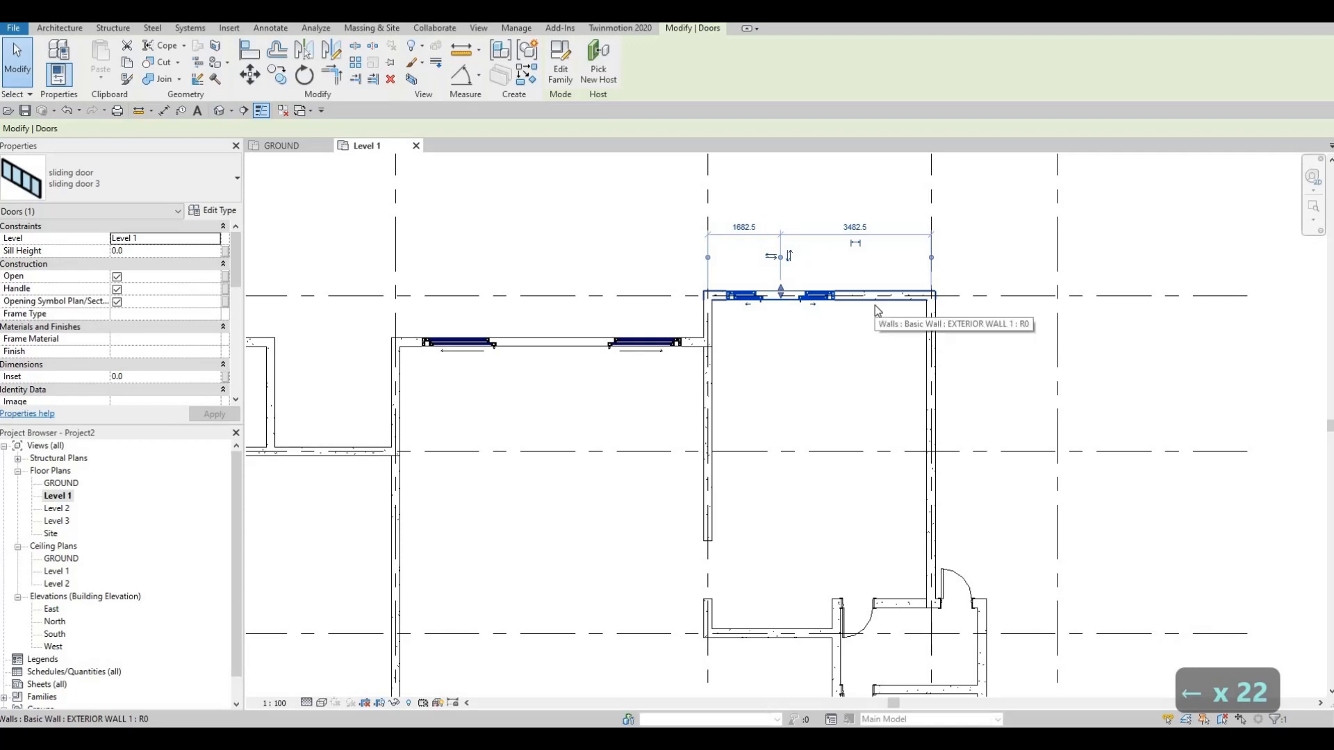
key(Escape)
key(Escape)
key(Escape)
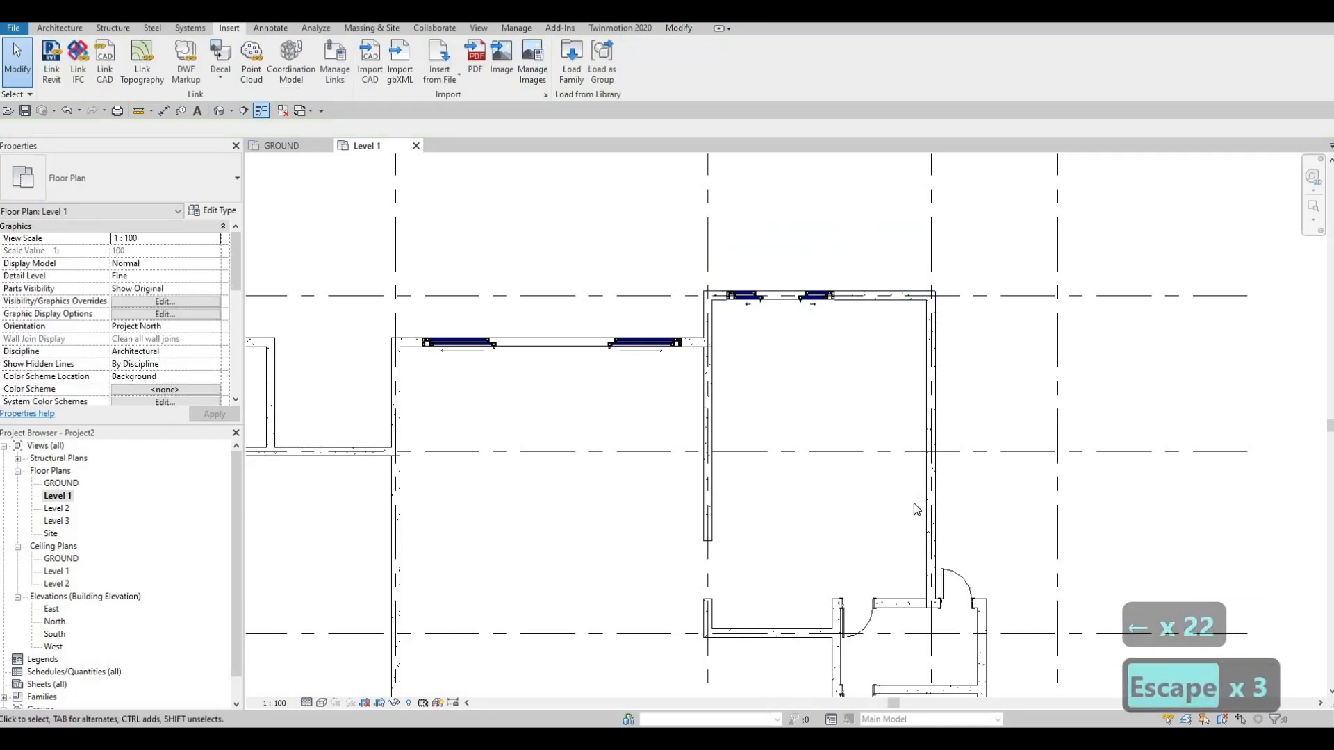
- Move the sliding door in the grid A wall along the wall to sit close to grid 4
scroll(767, 331, down, 2)
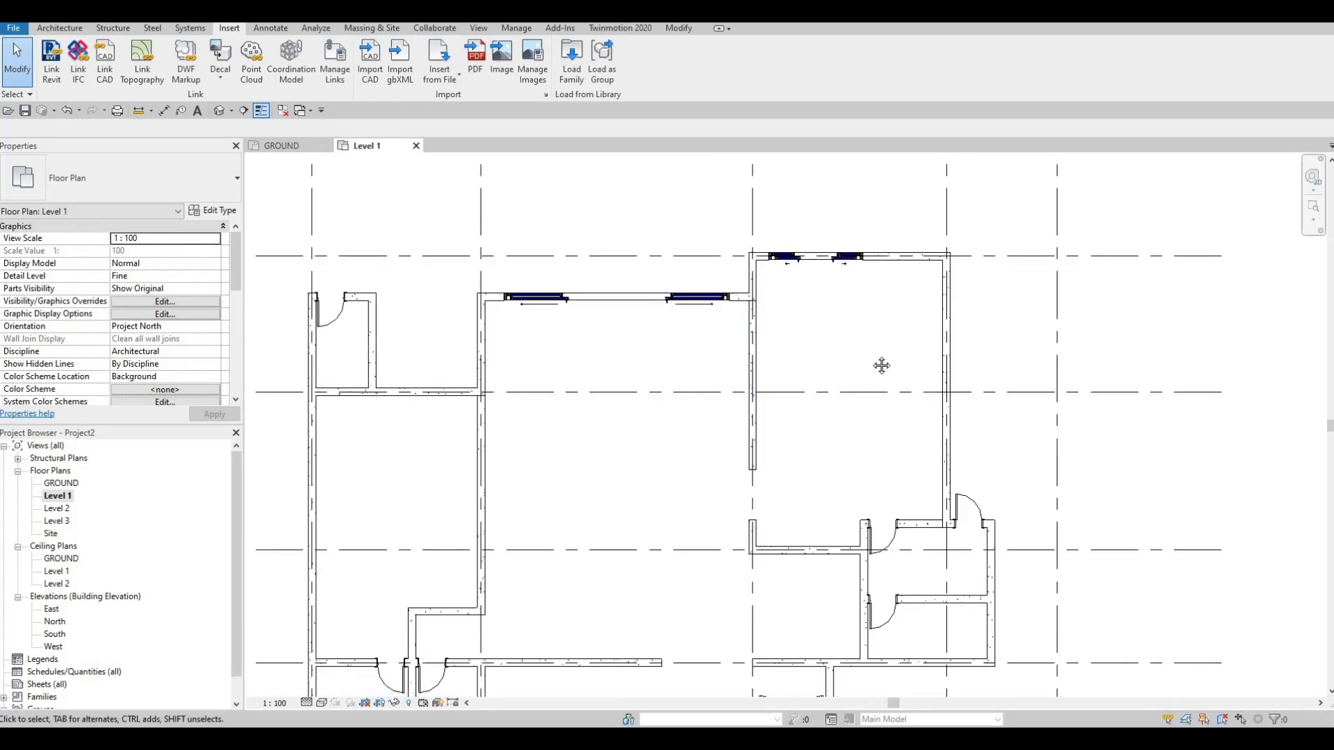
middle_drag(871, 341, 894, 525)
middle_drag(889, 432, 890, 482)
key(Escape)
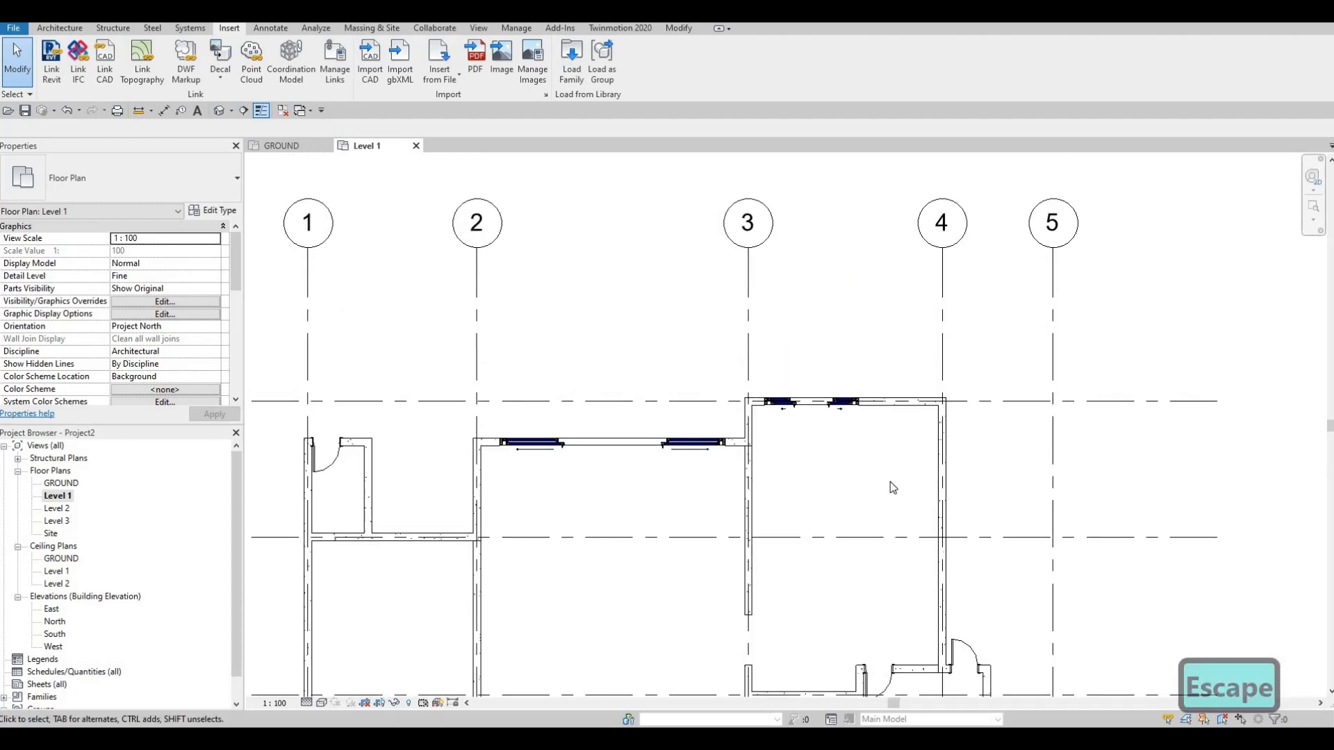
scroll(890, 481, down, 1)
middle_drag(864, 381, 854, 426)
scroll(855, 430, up, 2)
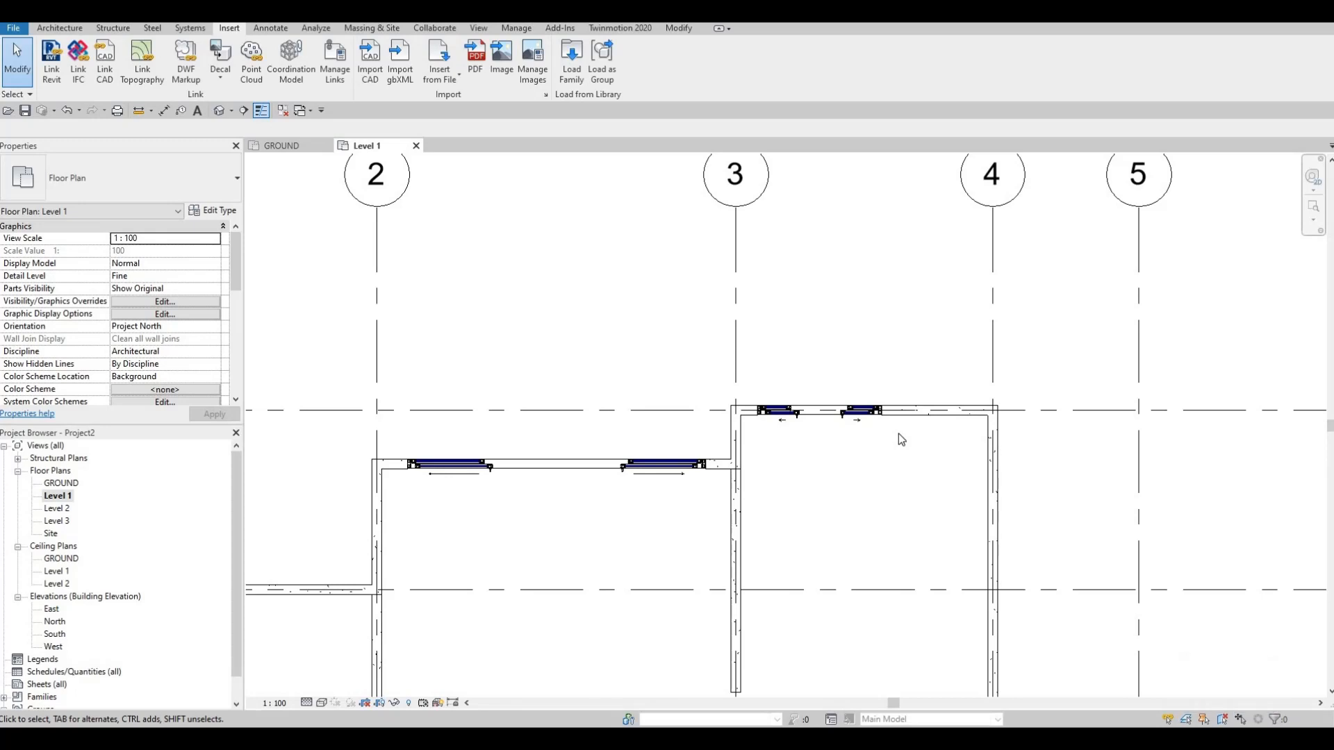
key(Escape)
key(Escape)
click(862, 415)
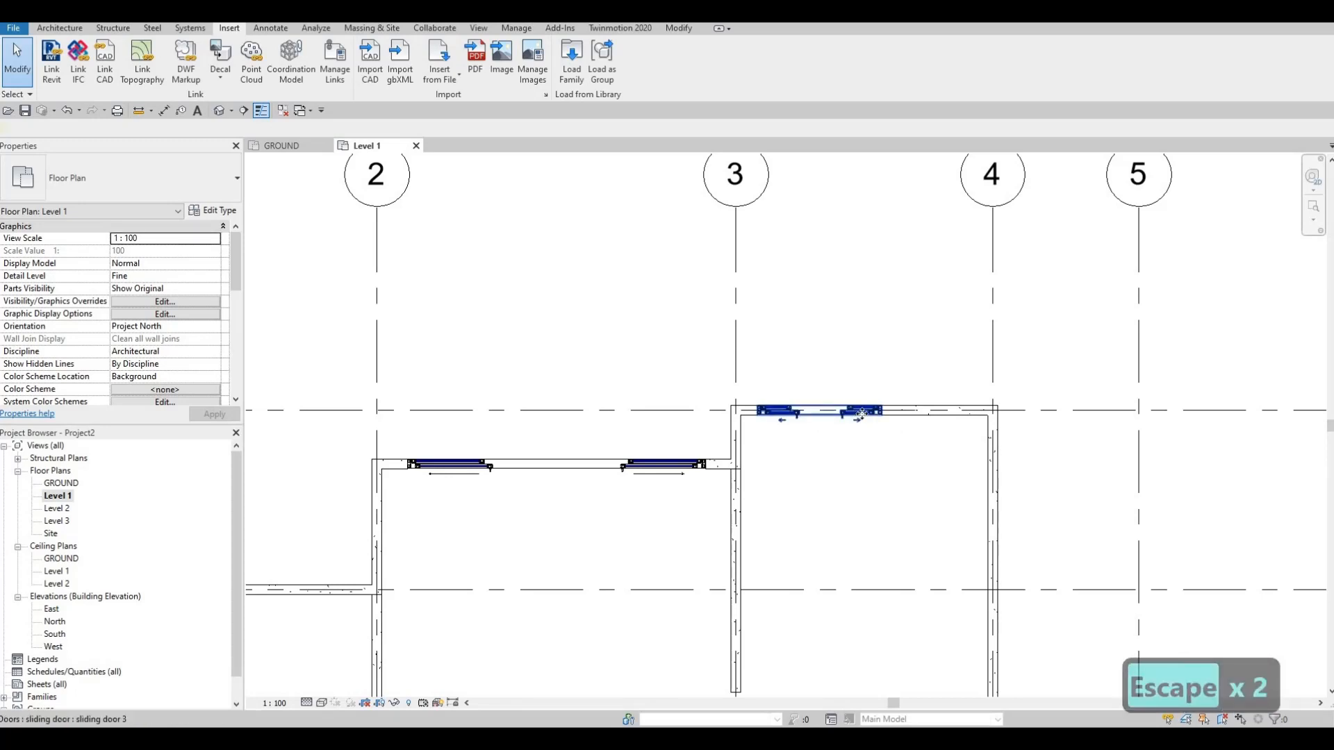
drag(862, 415, 954, 429)
key(Escape)
key(Escape)
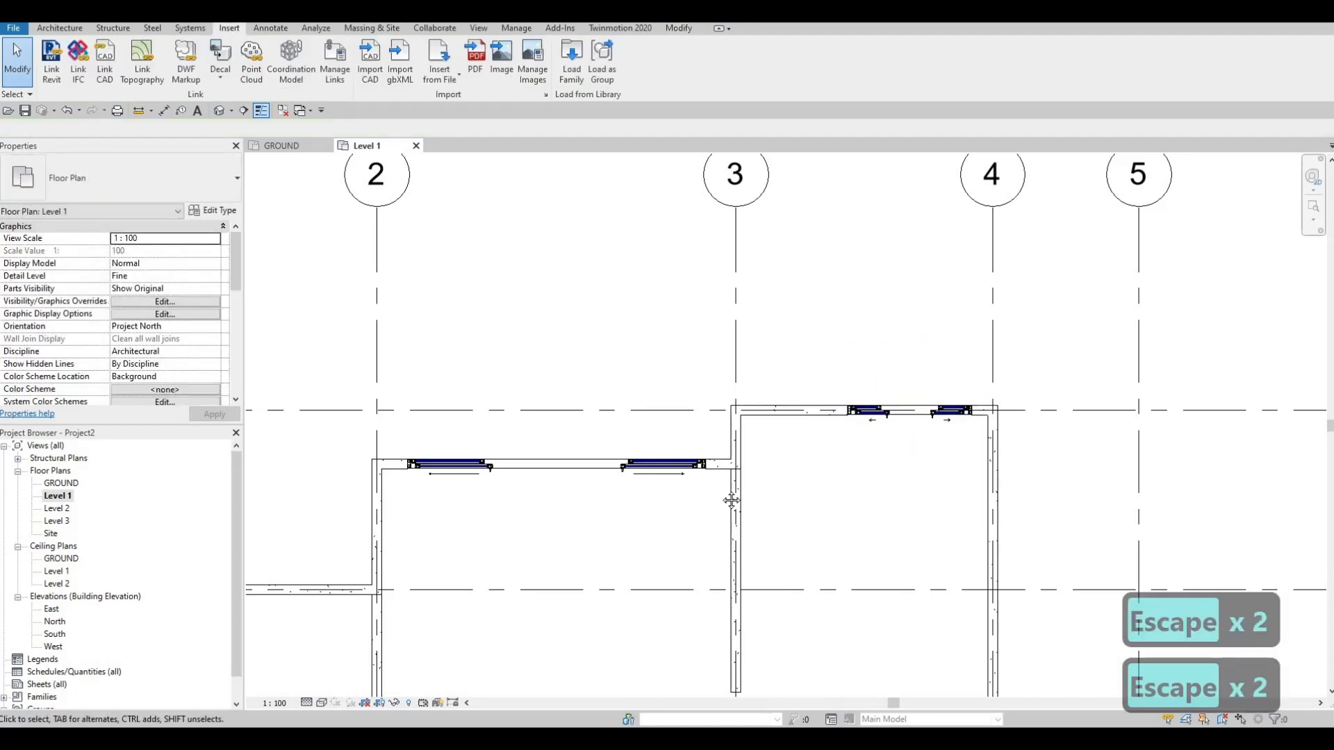
- Examine the sliding door near grid 4 and the whole Level 1 plan to check the door layout
scroll(772, 358, down, 2)
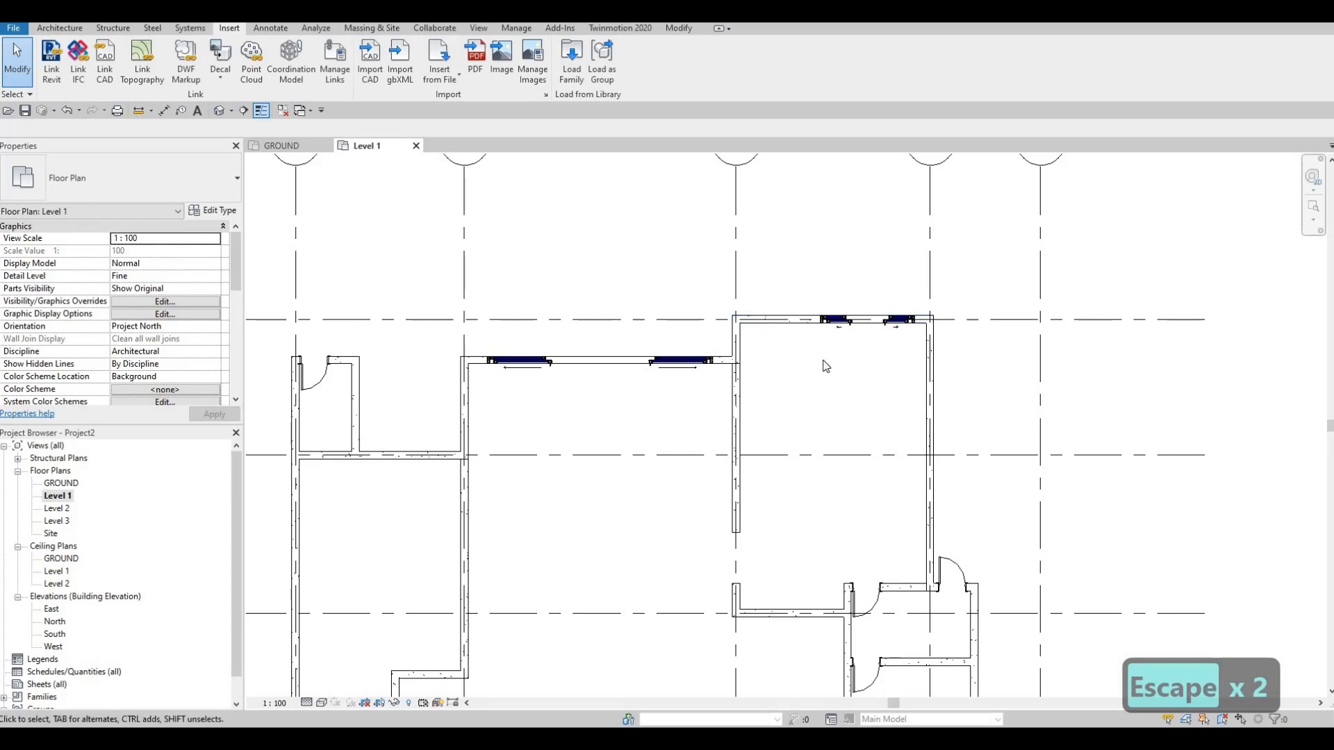
middle_drag(837, 350, 844, 322)
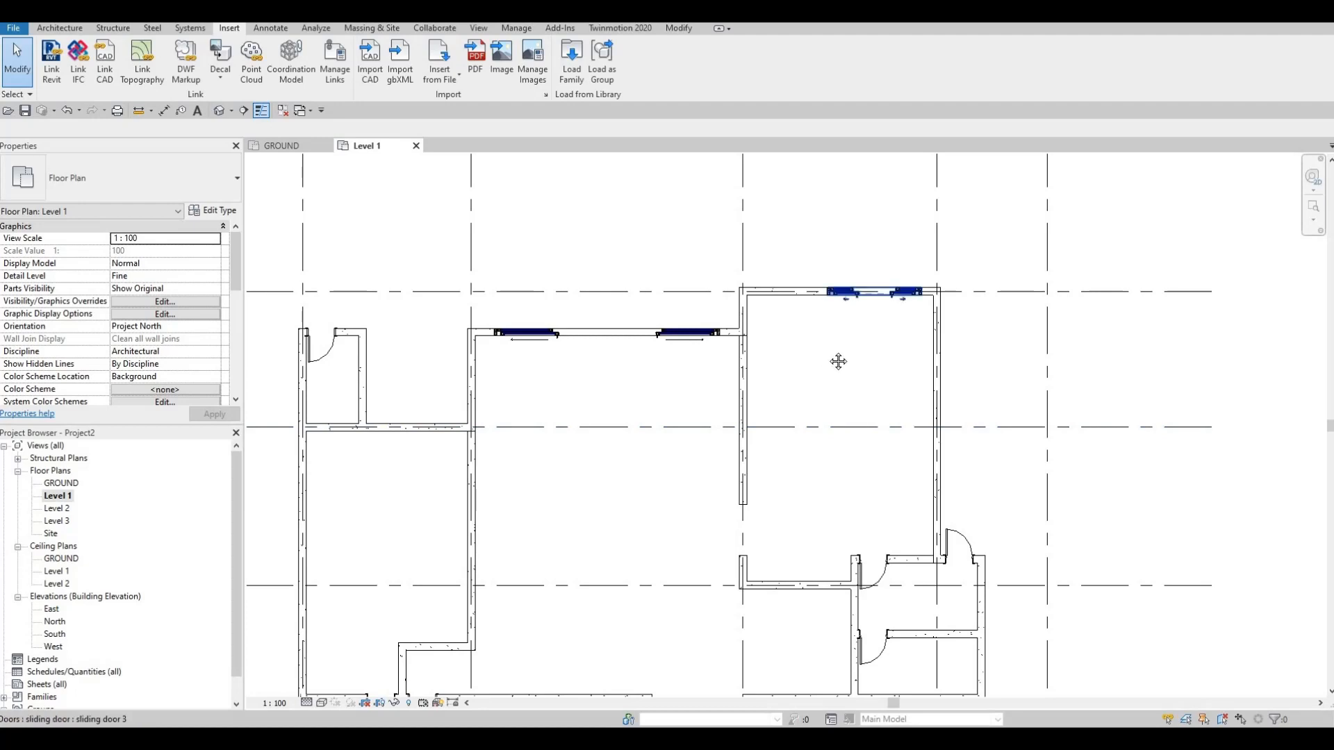
scroll(917, 327, down, 2)
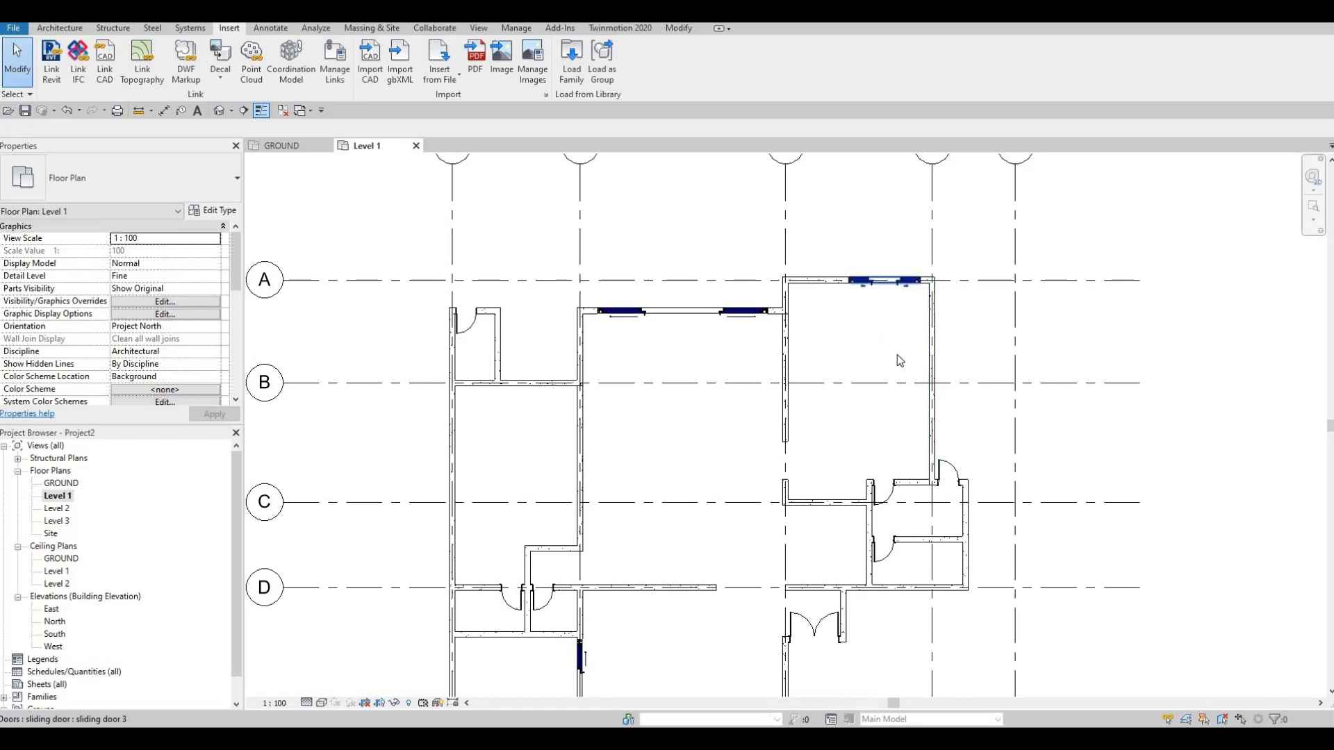
scroll(899, 361, down, 3)
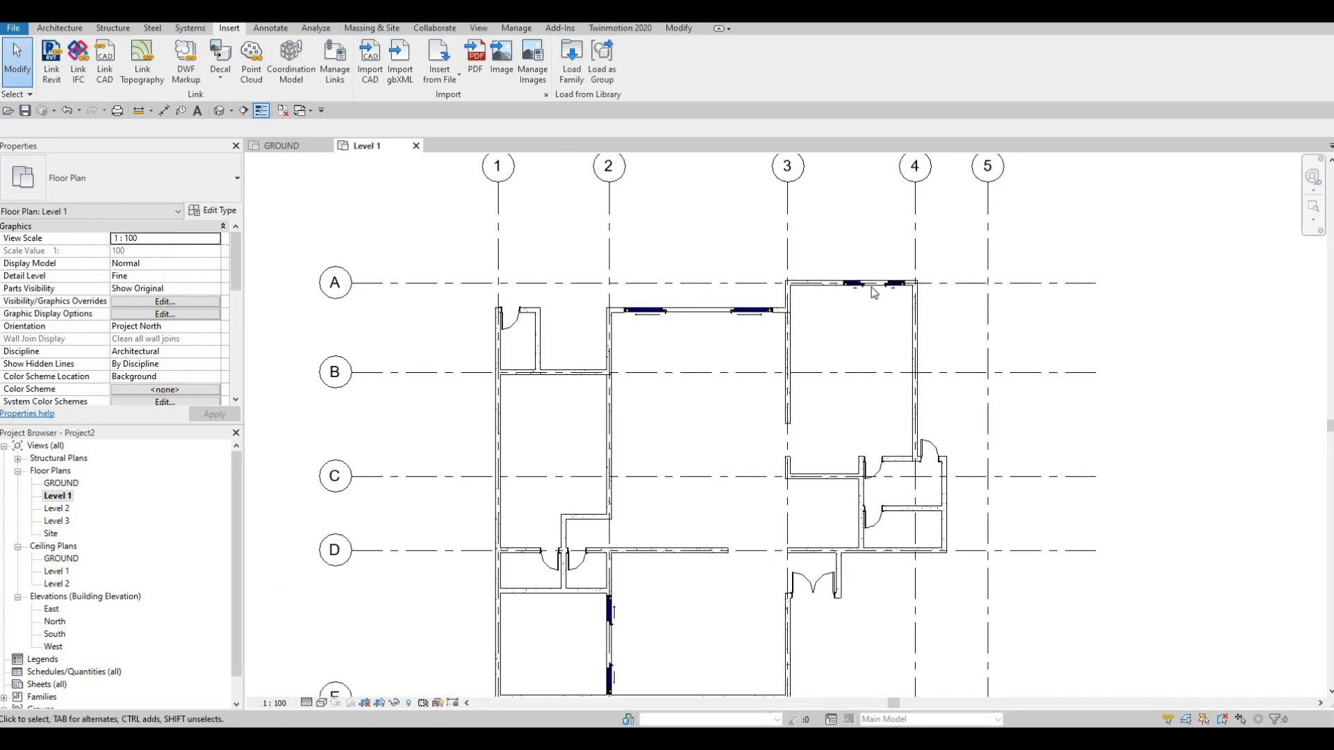
scroll(941, 278, up, 3)
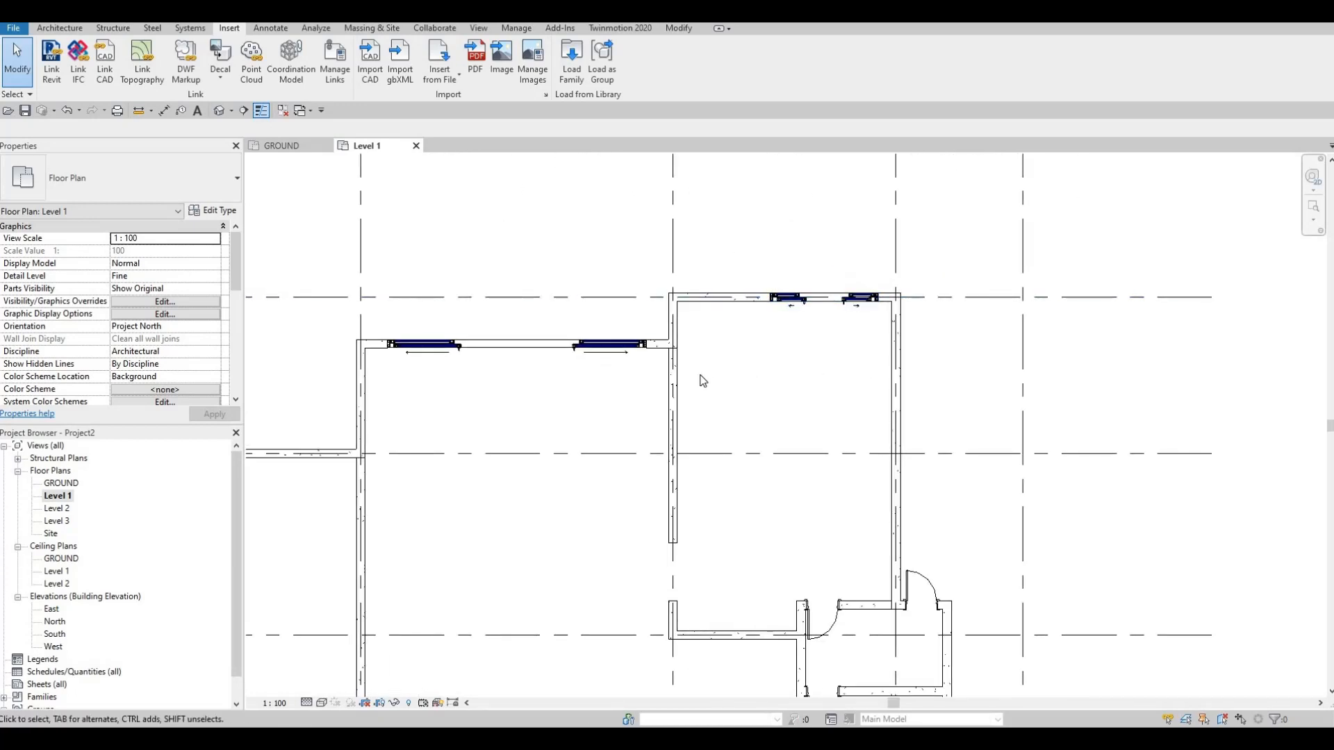
scroll(757, 378, down, 3)
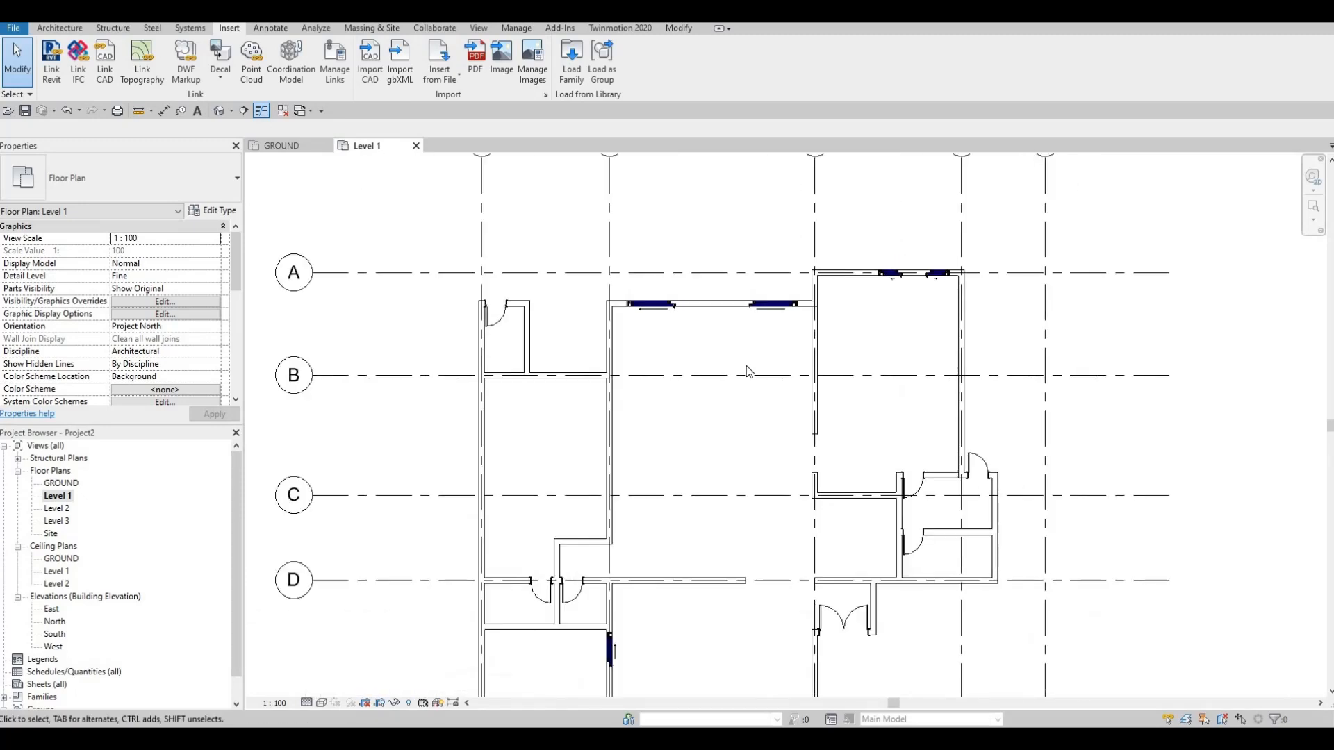
scroll(500, 444, down, 4)
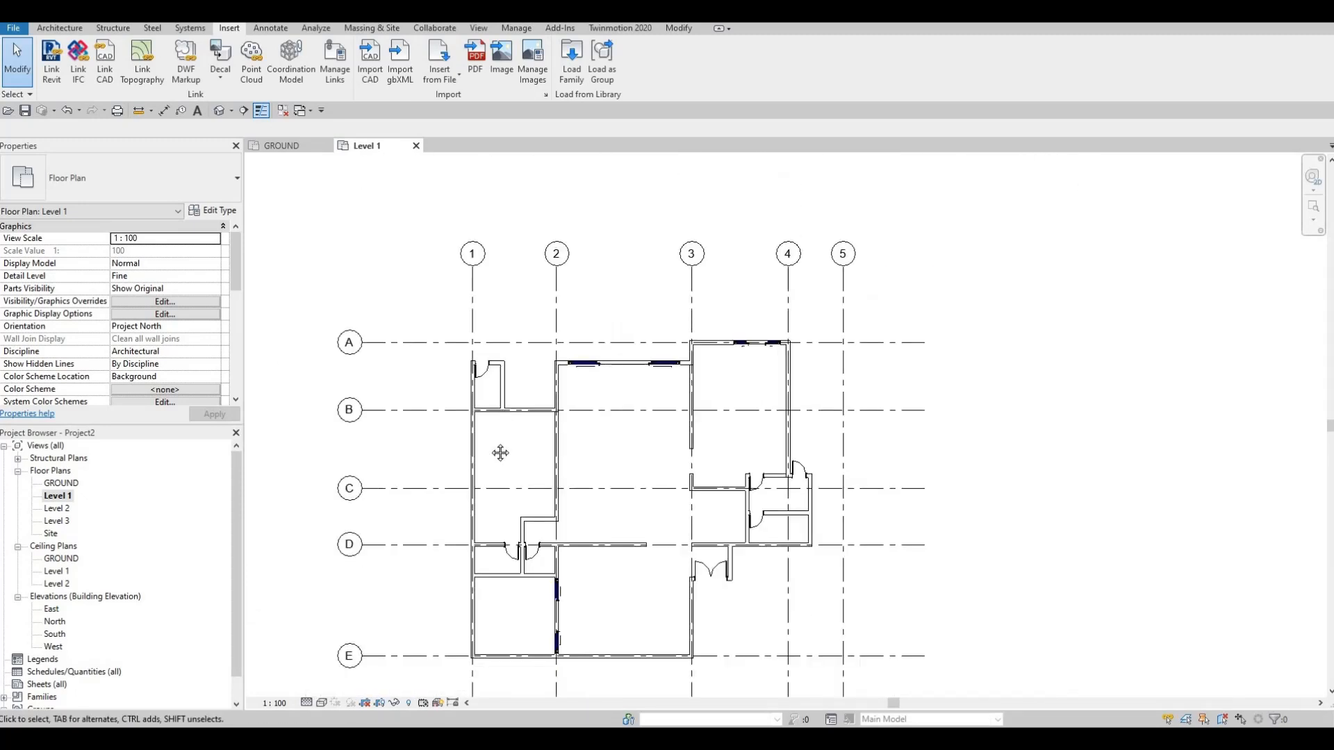
scroll(526, 356, up, 2)
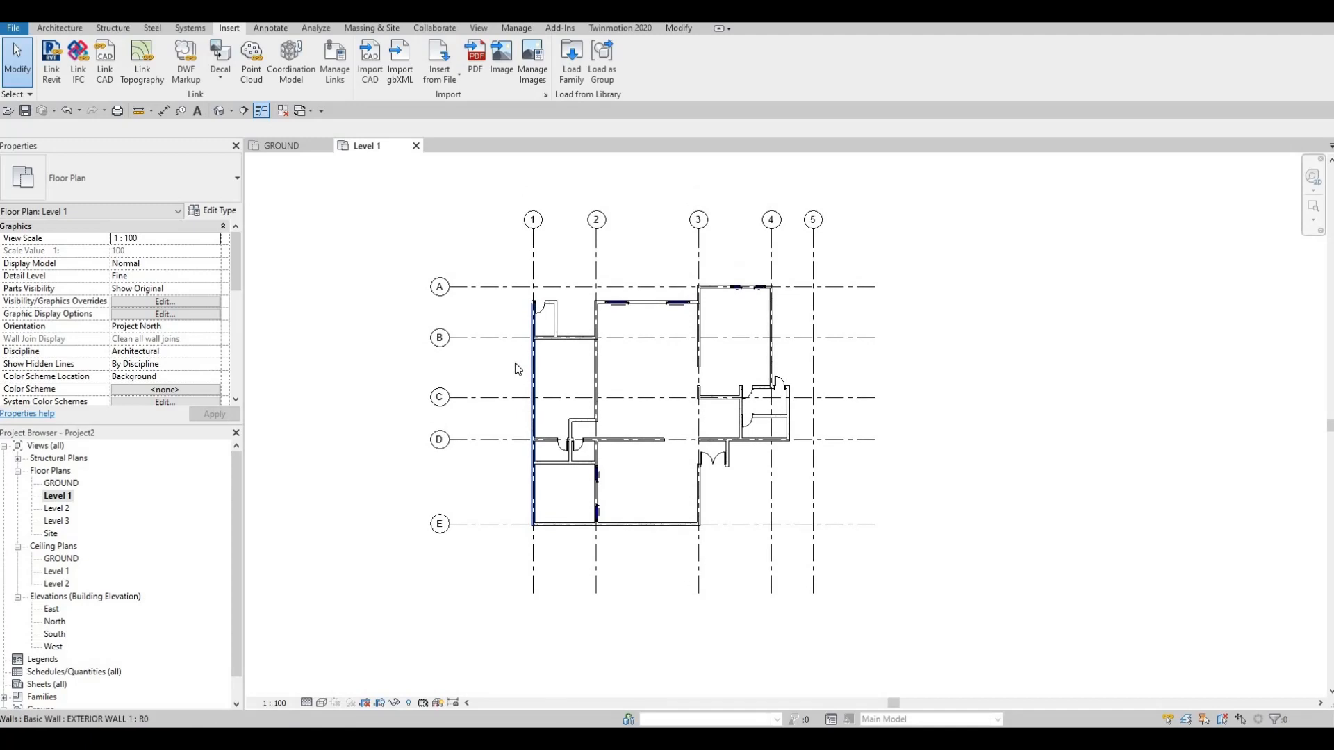